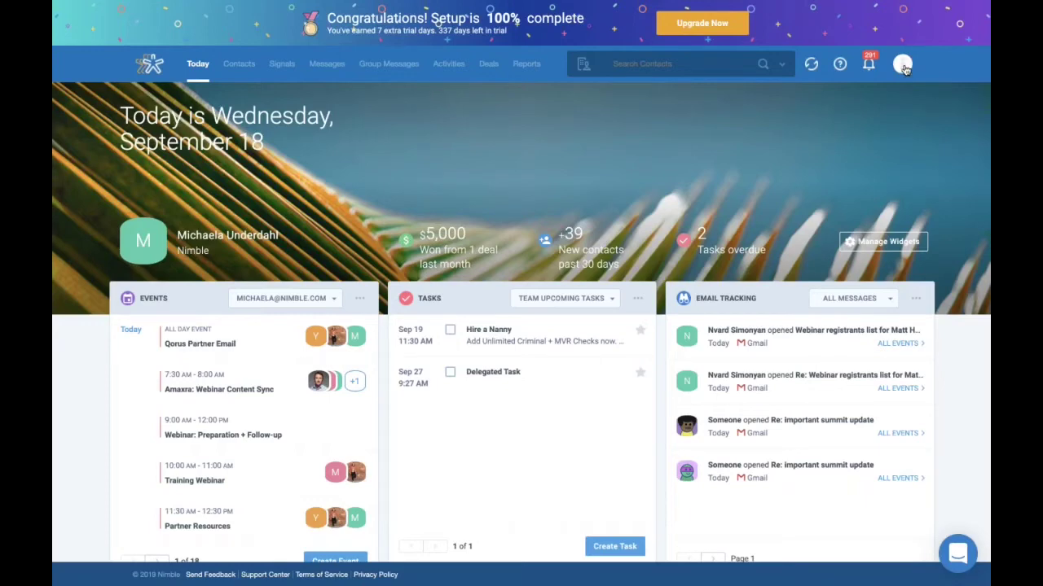
Open the Networks & Imports settings and go to the Connected Accounts section.
click(903, 72)
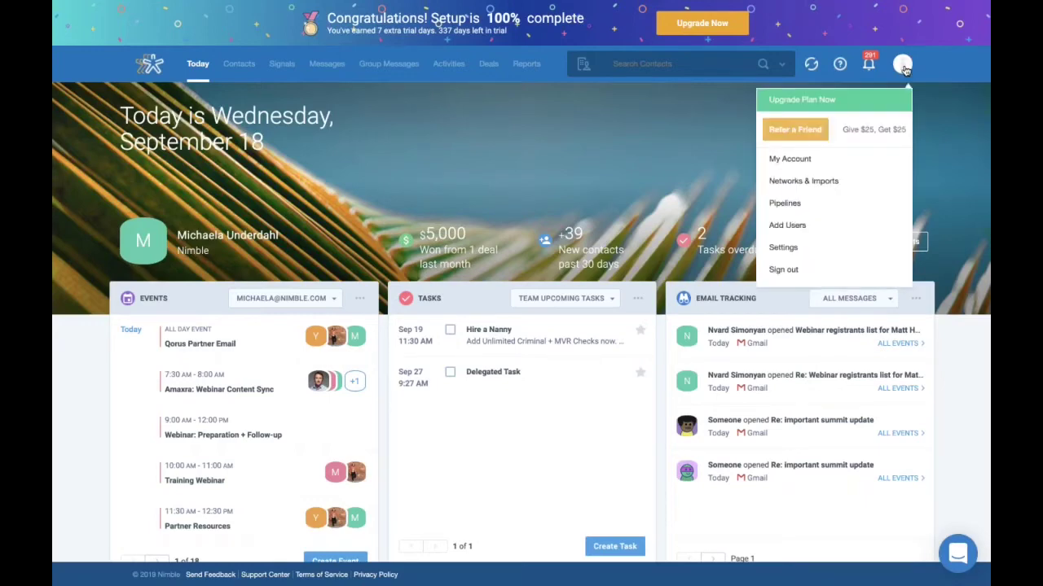
click(776, 186)
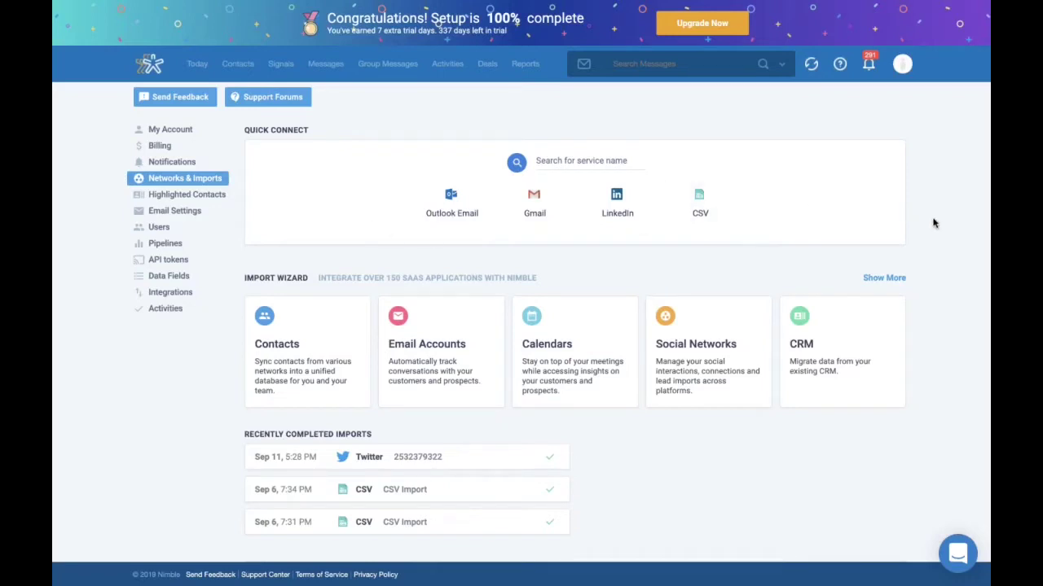
scroll(934, 223, down, 1)
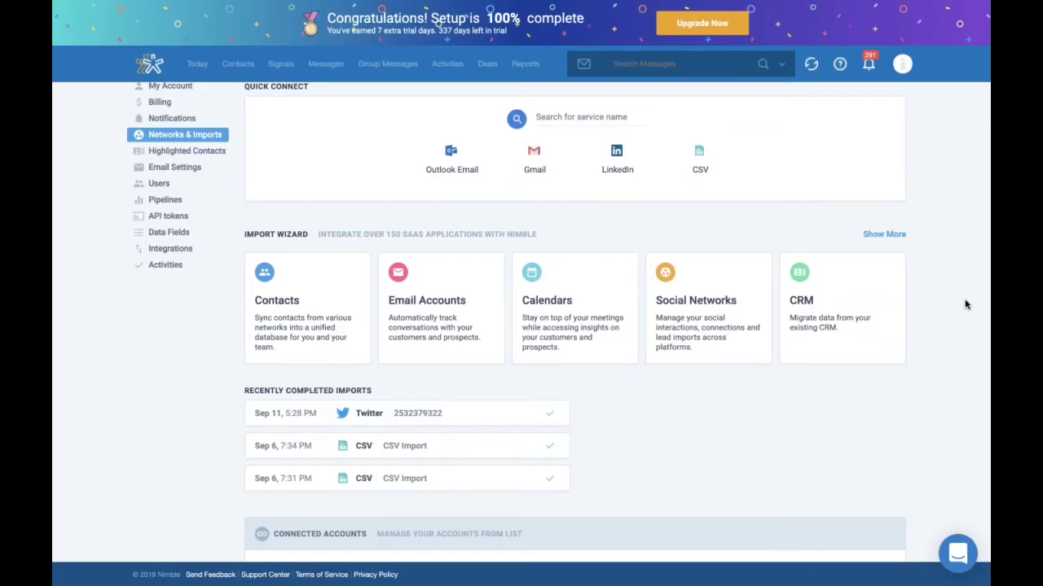
scroll(965, 304, down, 1)
scroll(966, 304, down, 1)
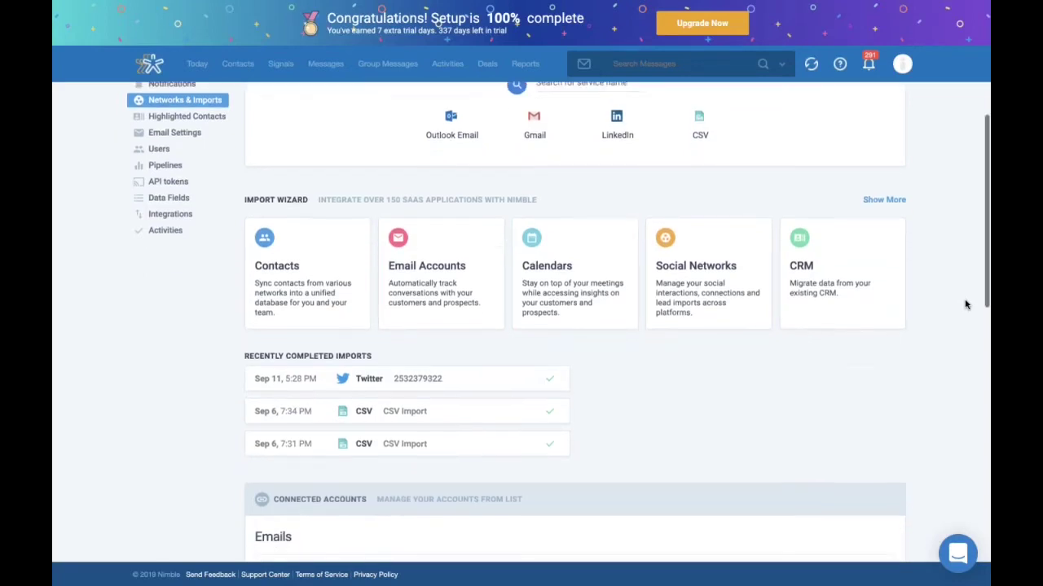
scroll(965, 305, down, 5)
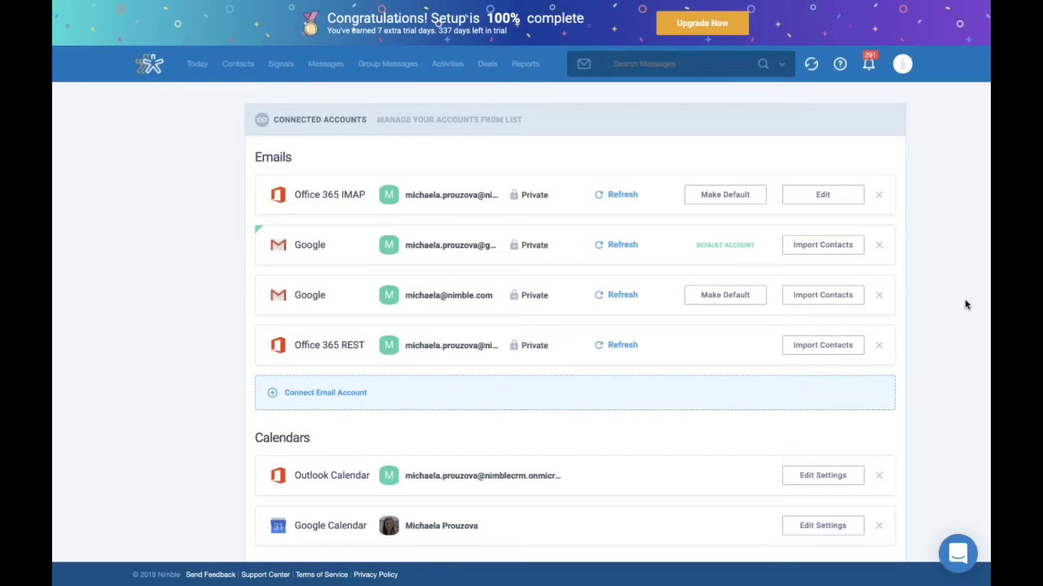
Examine the connected email, calendar and social network accounts and the options offered for each.
scroll(965, 305, down, 1)
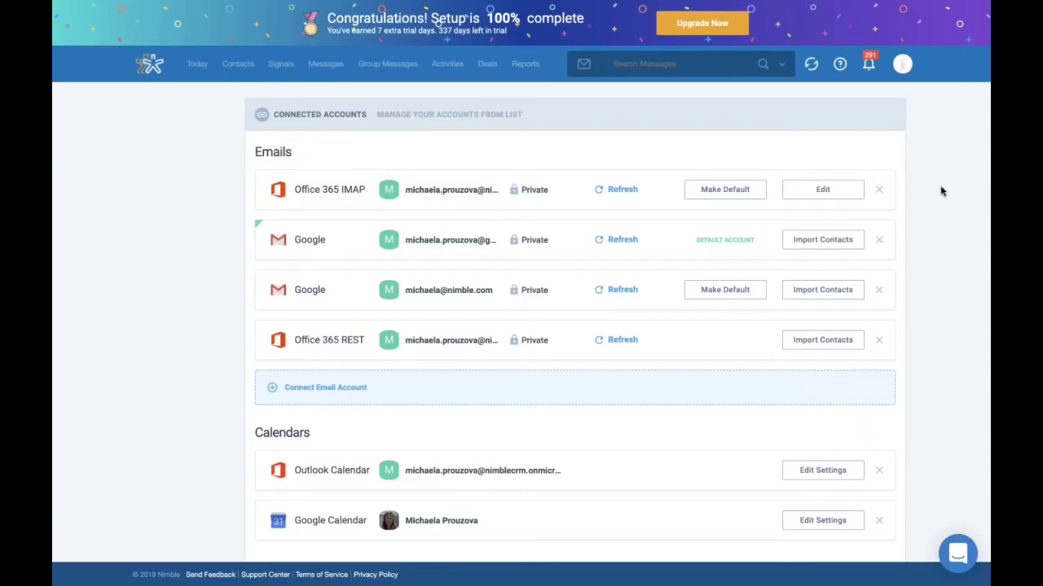
scroll(941, 191, down, 1)
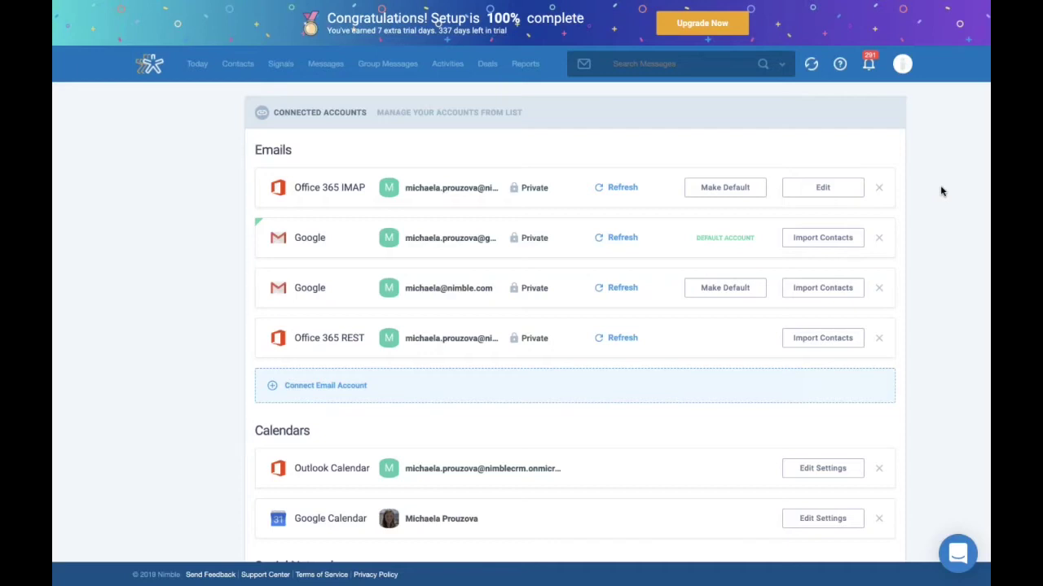
scroll(941, 192, down, 1)
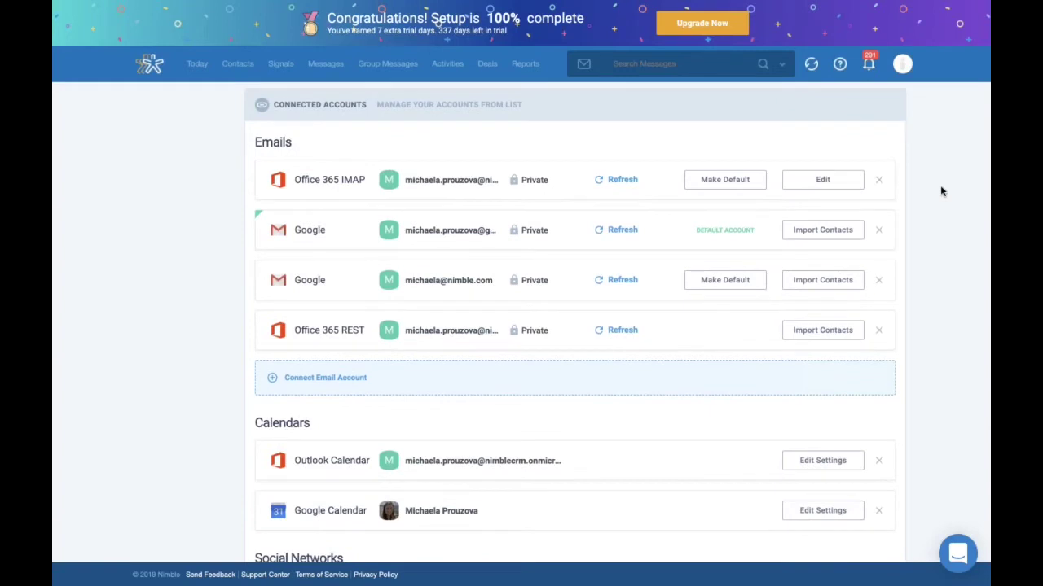
scroll(941, 192, down, 1)
scroll(941, 191, down, 1)
scroll(940, 192, up, 2)
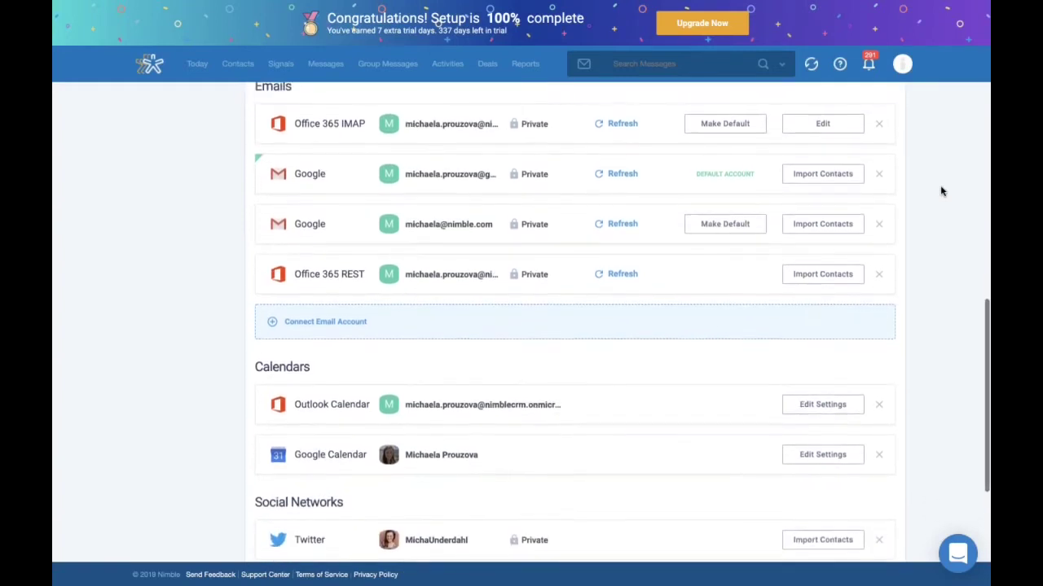
scroll(941, 192, up, 1)
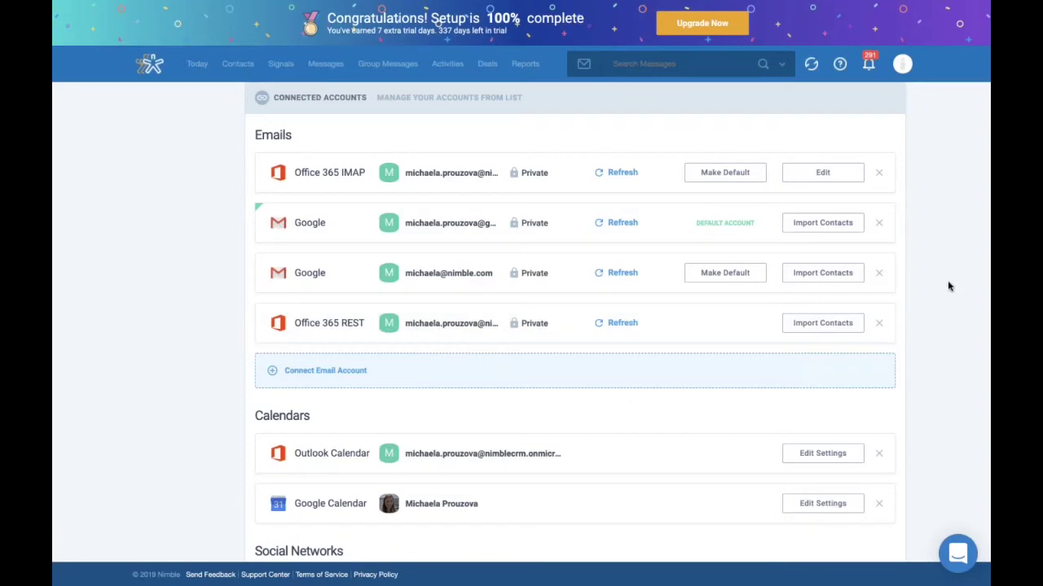
scroll(948, 282, up, 1)
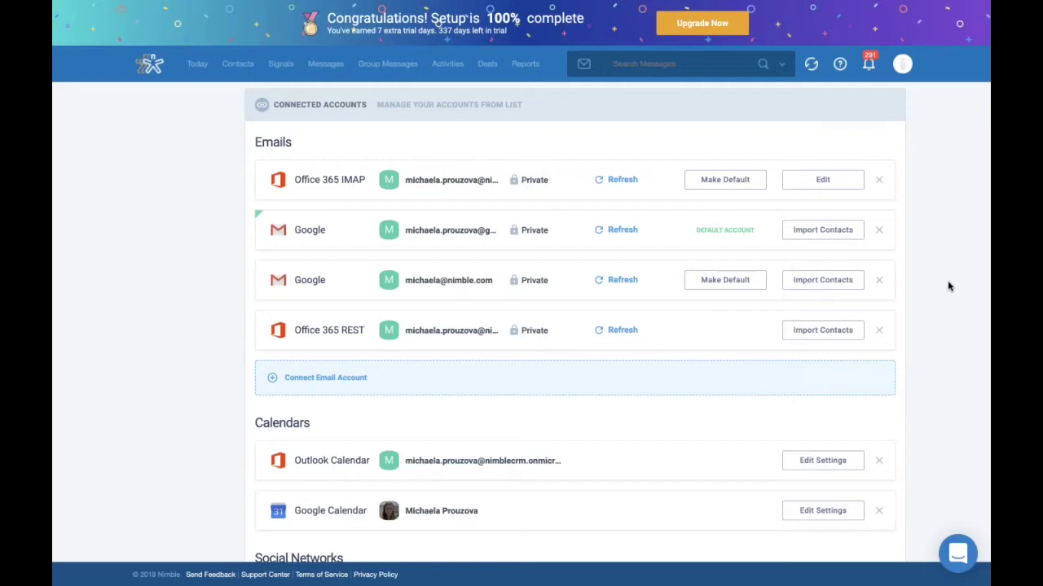
View the email services available for a new connection, return to the networks overview and go back to the connected accounts.
click(366, 380)
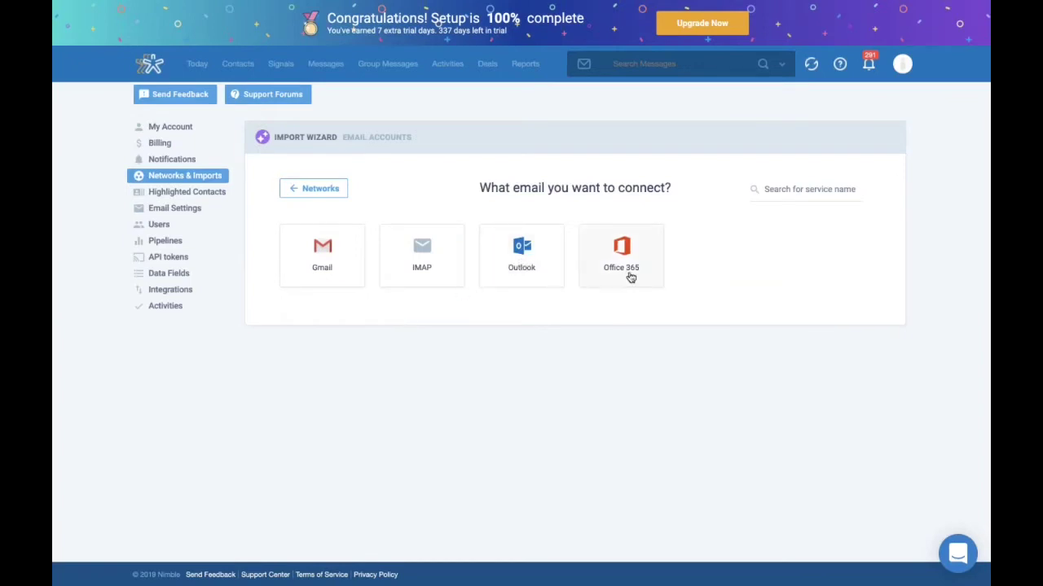
click(305, 192)
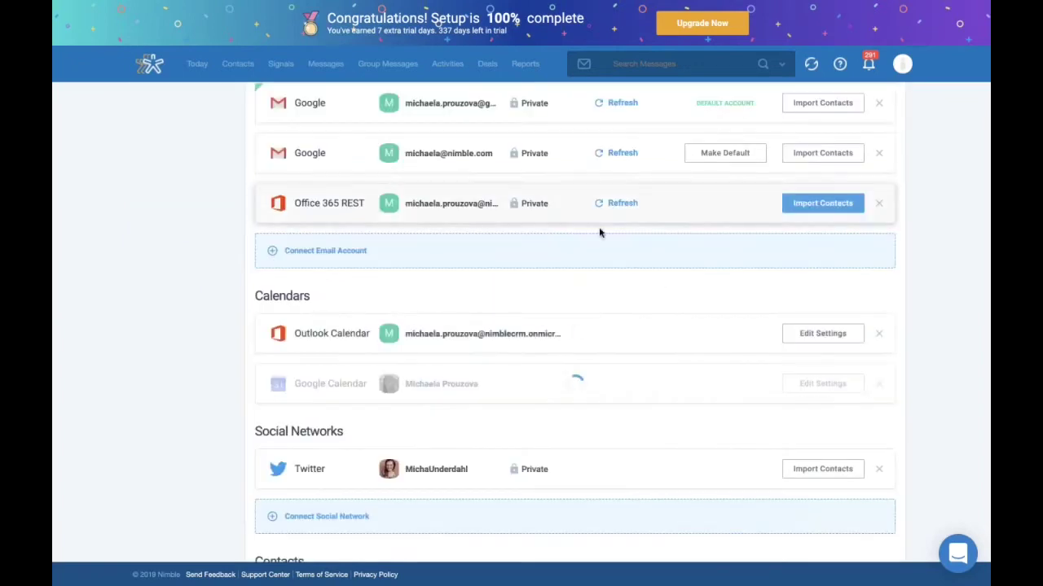
scroll(574, 233, up, 5)
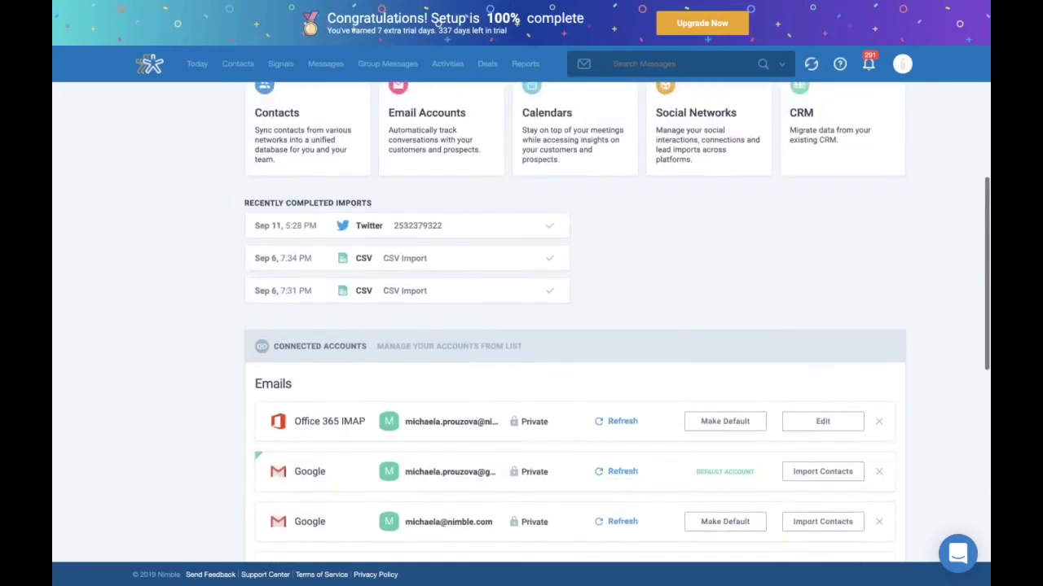
scroll(947, 198, up, 2)
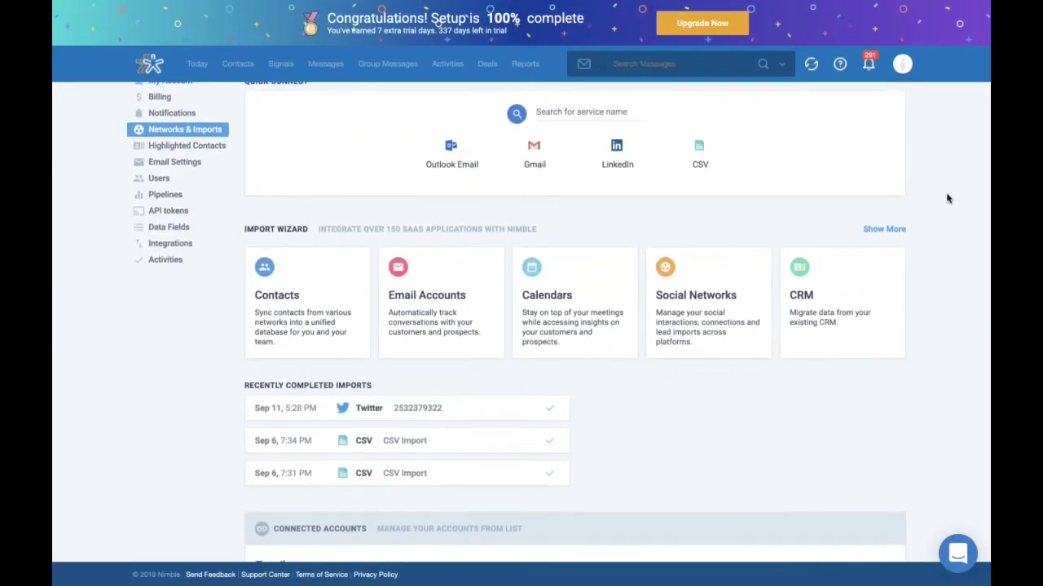
scroll(948, 198, down, 1)
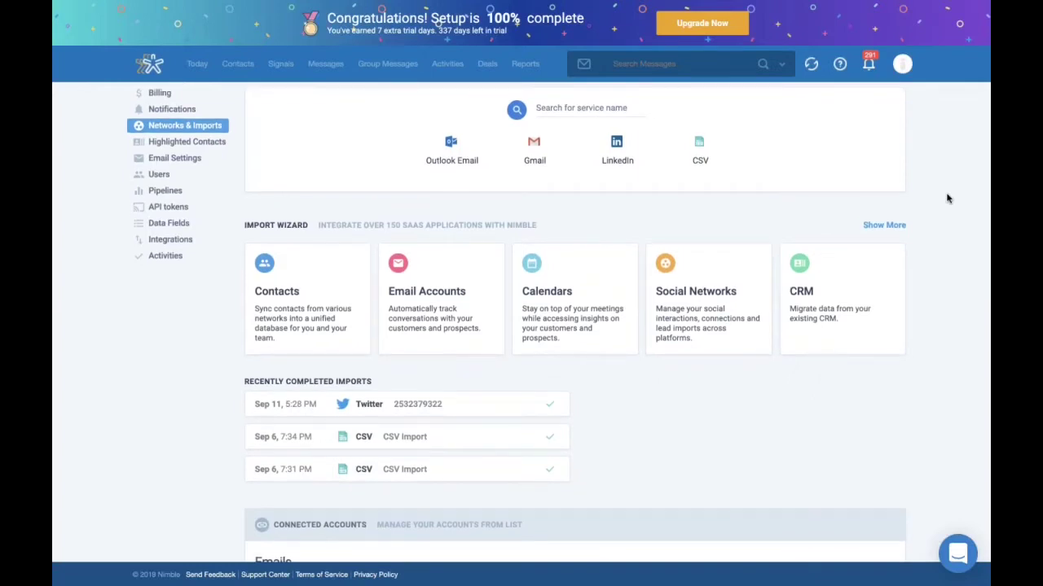
scroll(947, 198, down, 5)
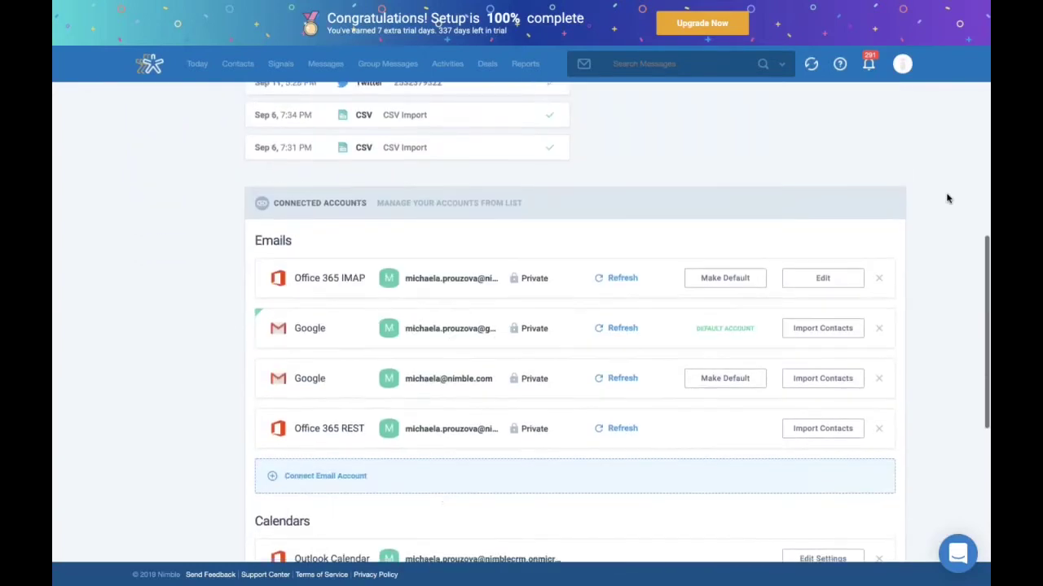
View the Office 365 connection form for a new email account and return to the networks overview without saving.
click(826, 390)
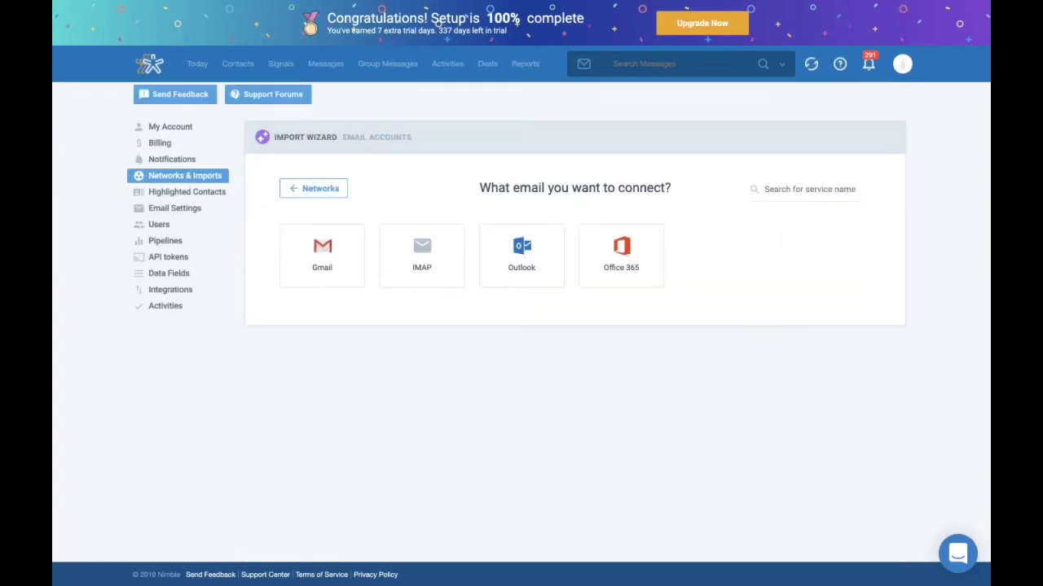
click(651, 240)
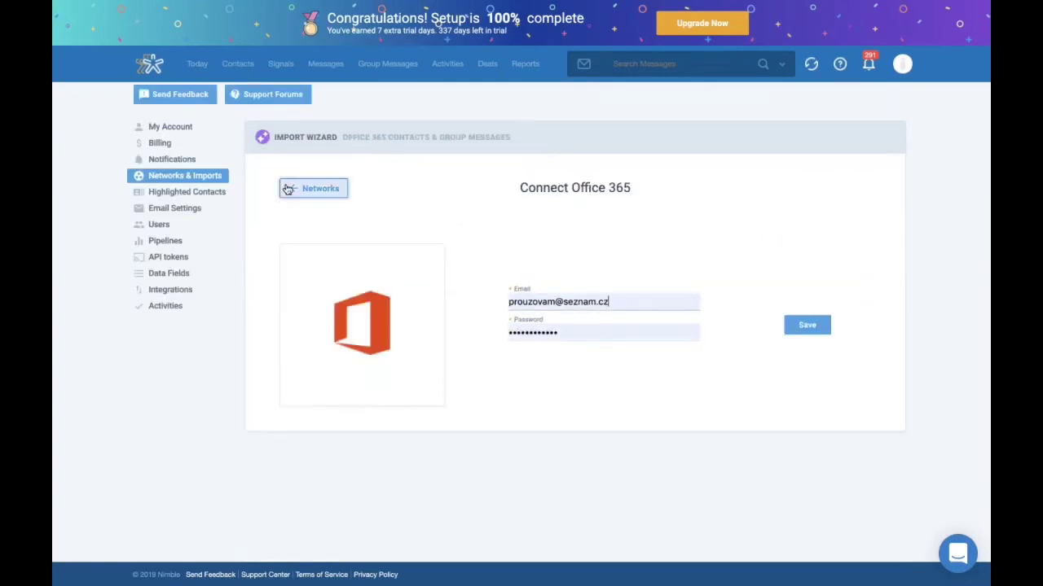
click(314, 188)
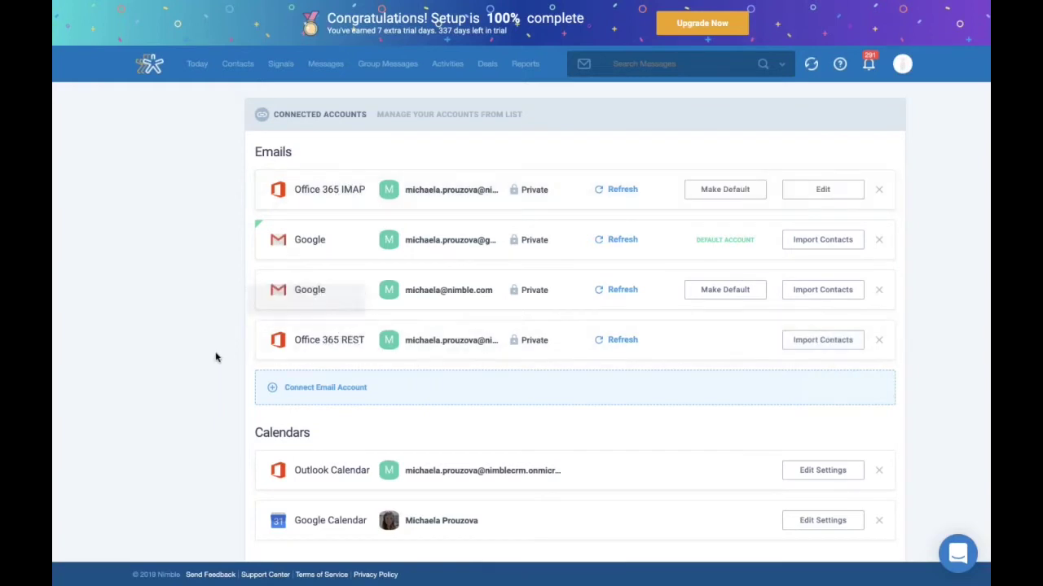
Check the email service choices once more, and review the calendar, social network and contact sources among the connected accounts.
scroll(216, 357, down, 1)
scroll(216, 357, up, 1)
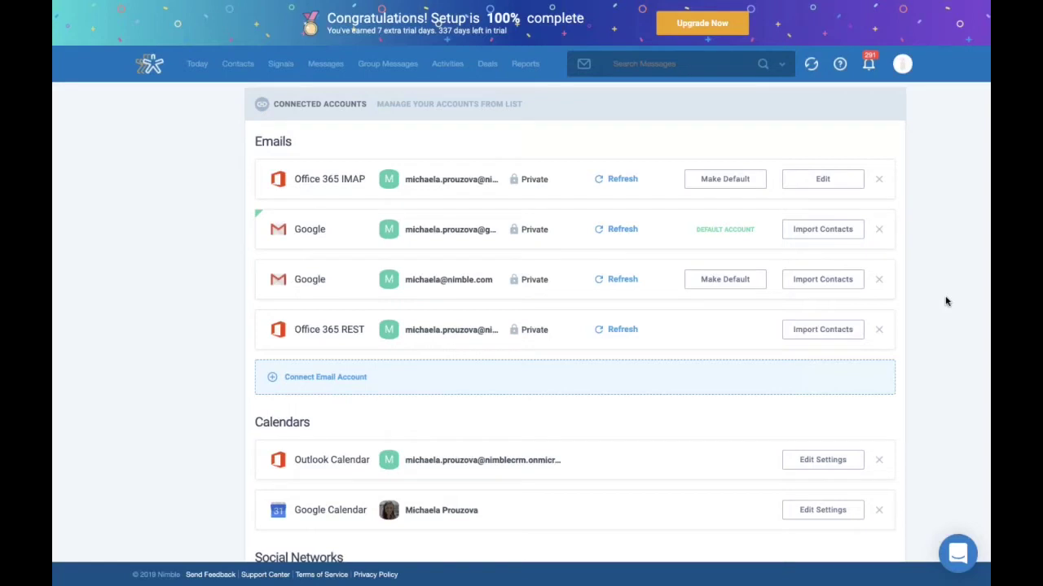
click(346, 380)
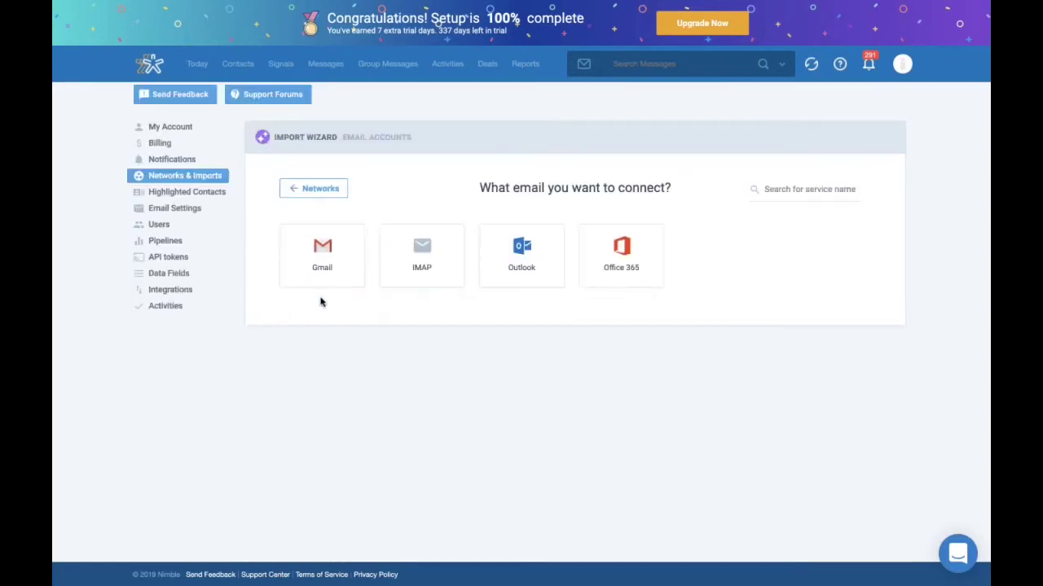
click(321, 189)
scroll(936, 324, down, 3)
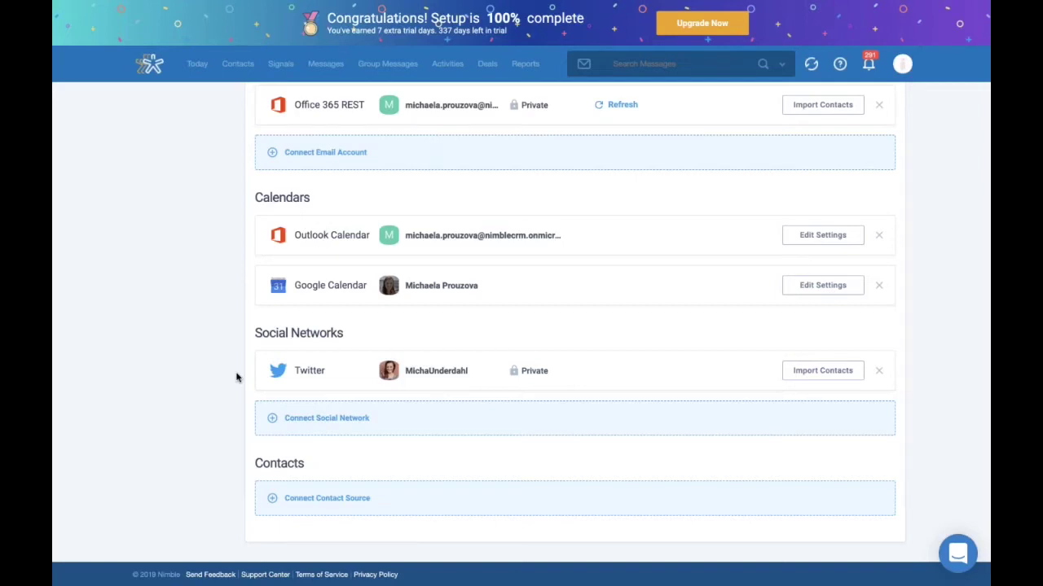
scroll(236, 377, up, 5)
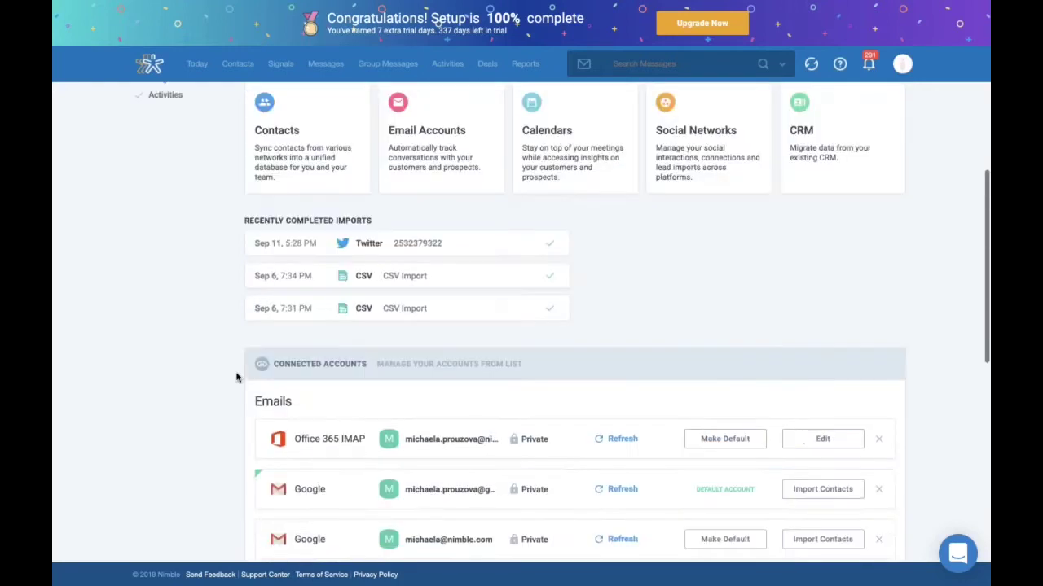
scroll(237, 377, up, 3)
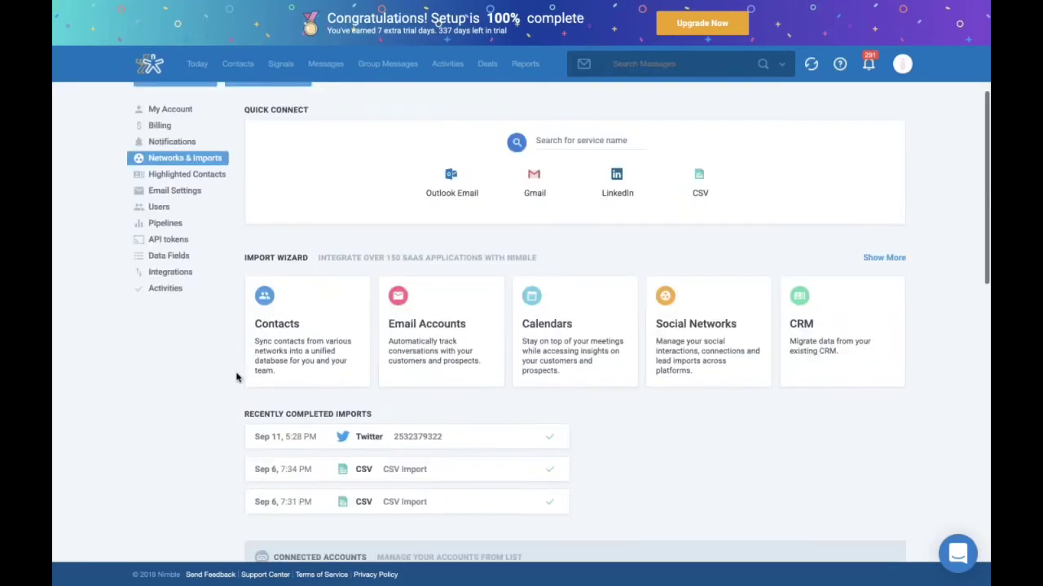
Open the CSV import from Quick Connect, view its file upload option and return to the networks overview without importing.
scroll(488, 260, down, 1)
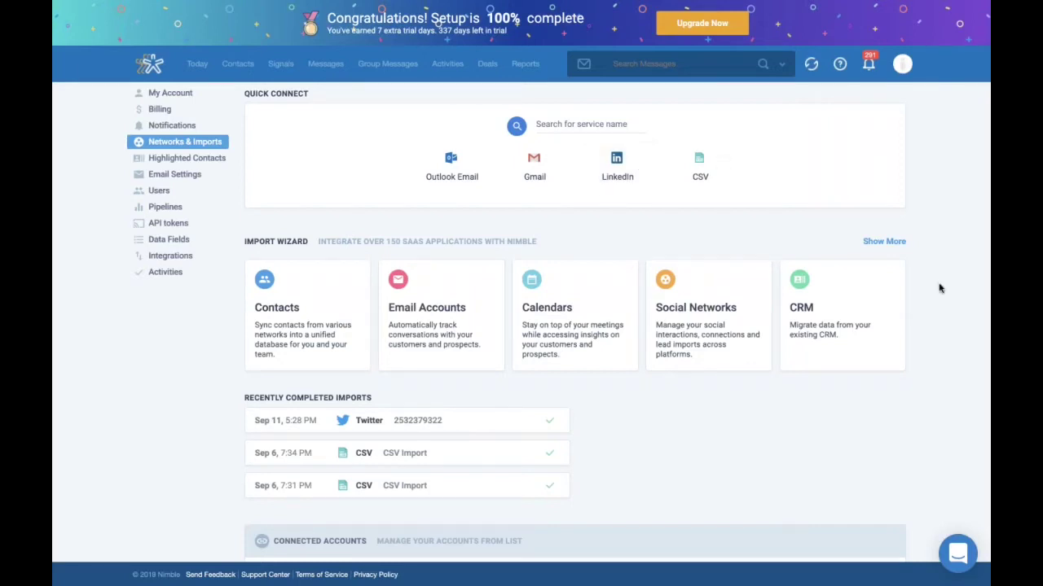
scroll(939, 288, down, 1)
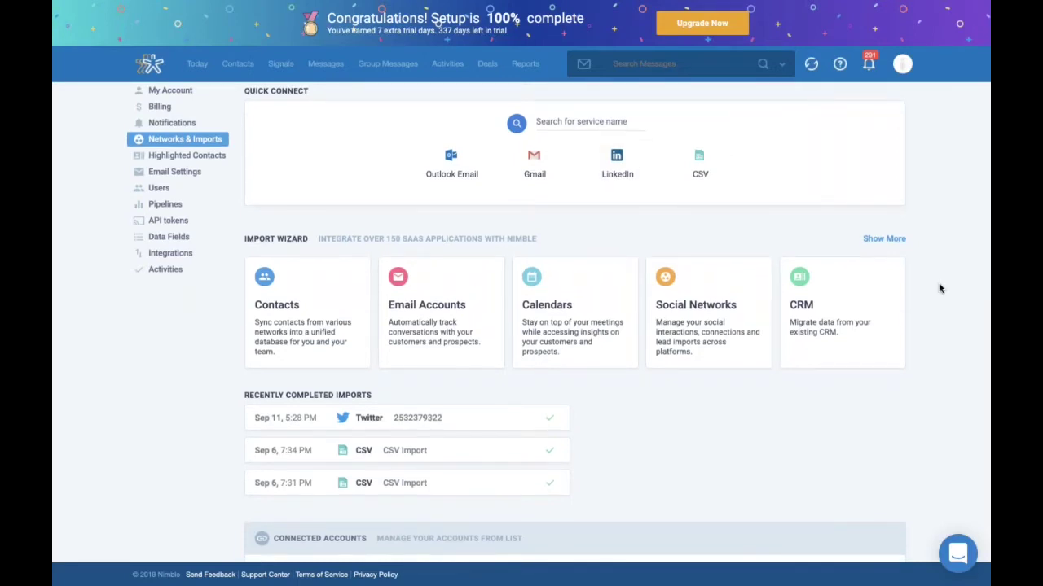
click(722, 166)
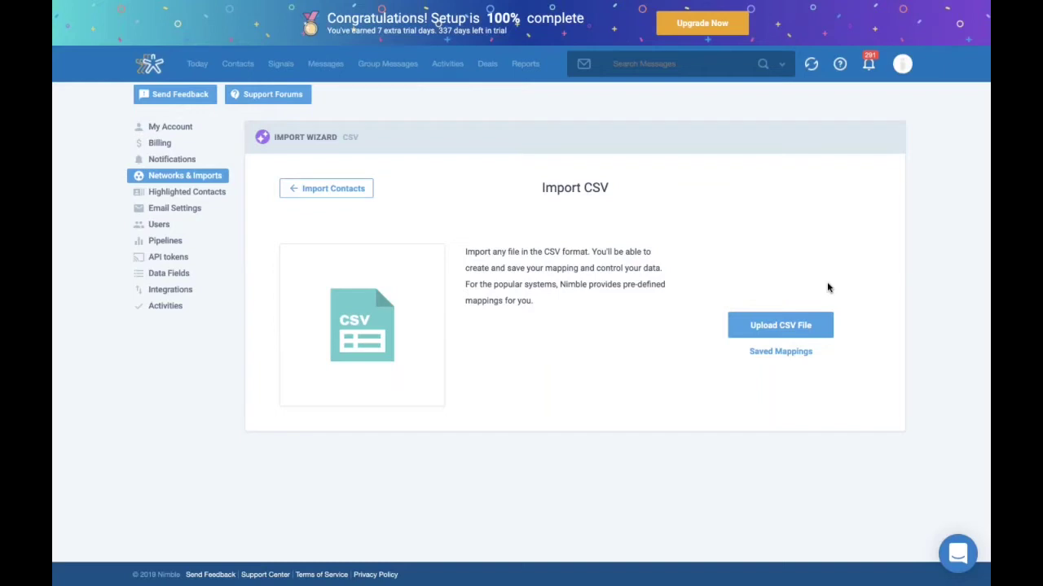
click(782, 333)
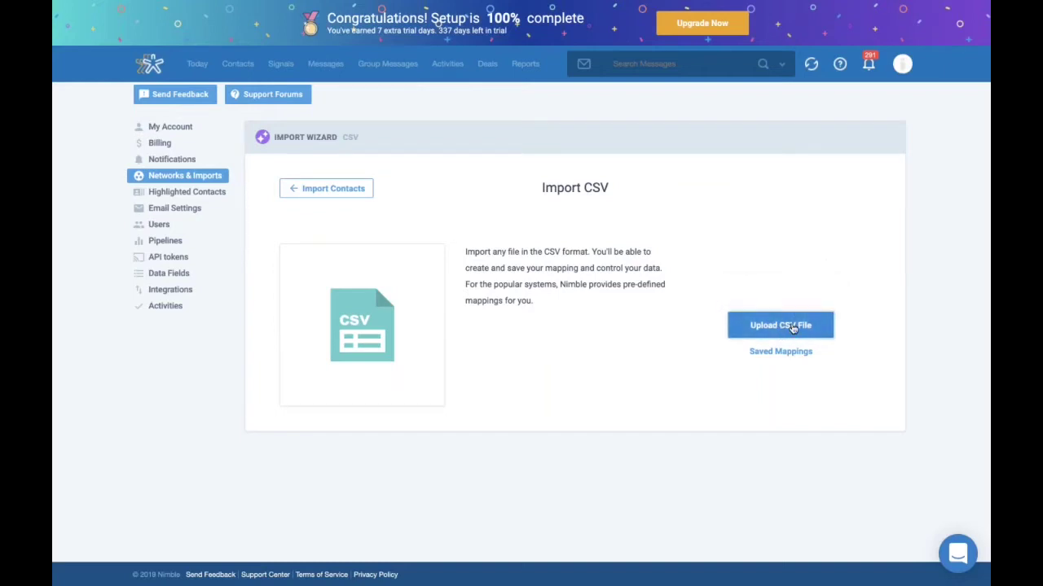
click(349, 193)
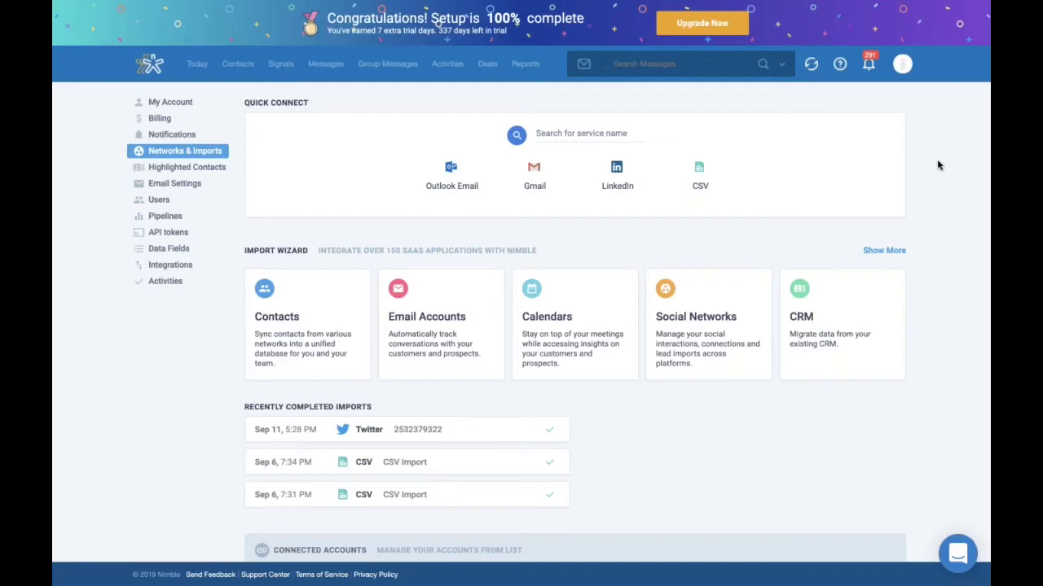
Expand the Import Wizard to its full alphabetical list of services and browse the available integrations.
click(881, 355)
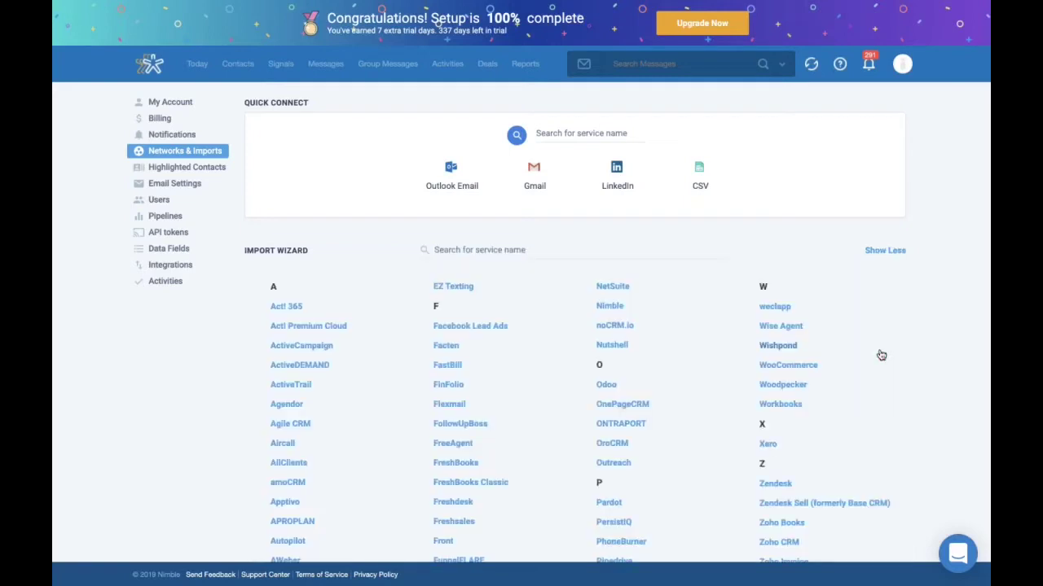
scroll(943, 190, up, 1)
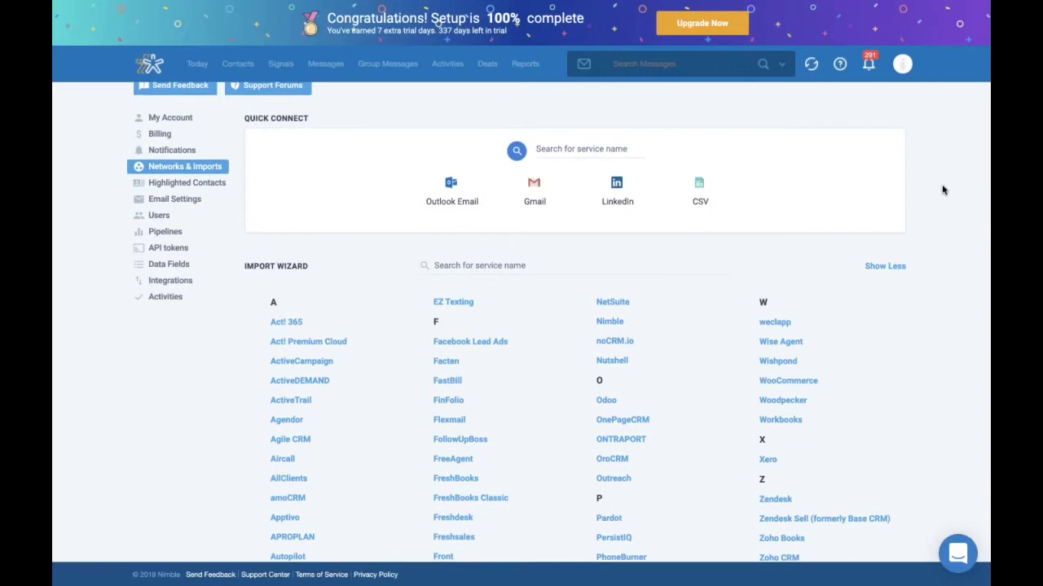
scroll(943, 190, up, 1)
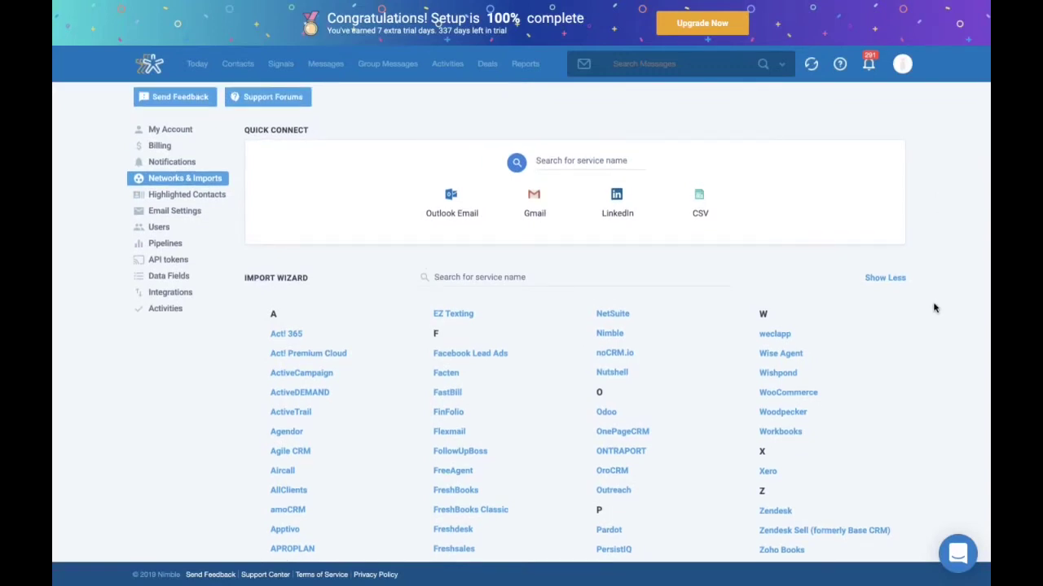
scroll(935, 307, down, 2)
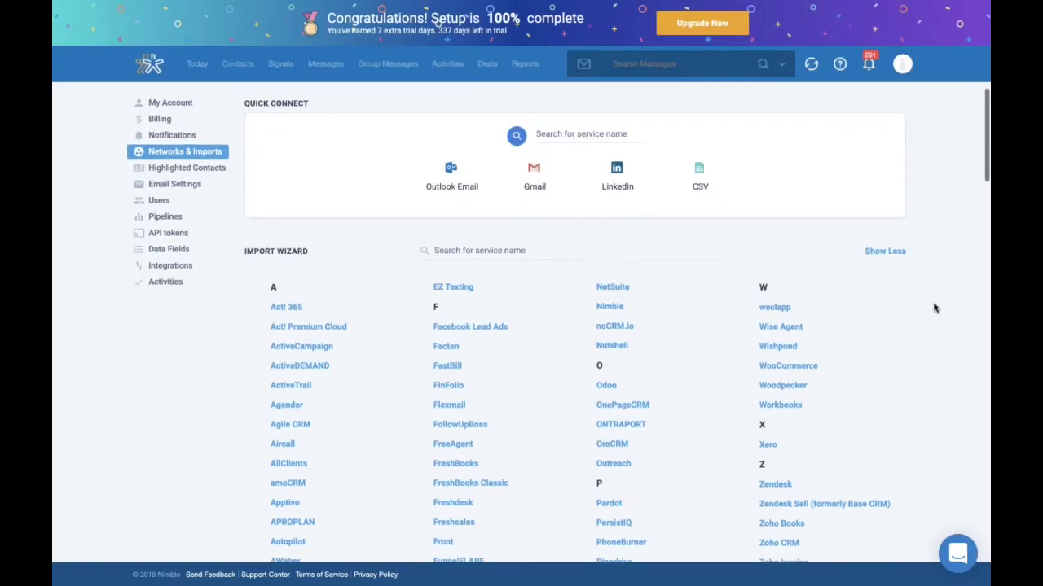
scroll(935, 307, down, 10)
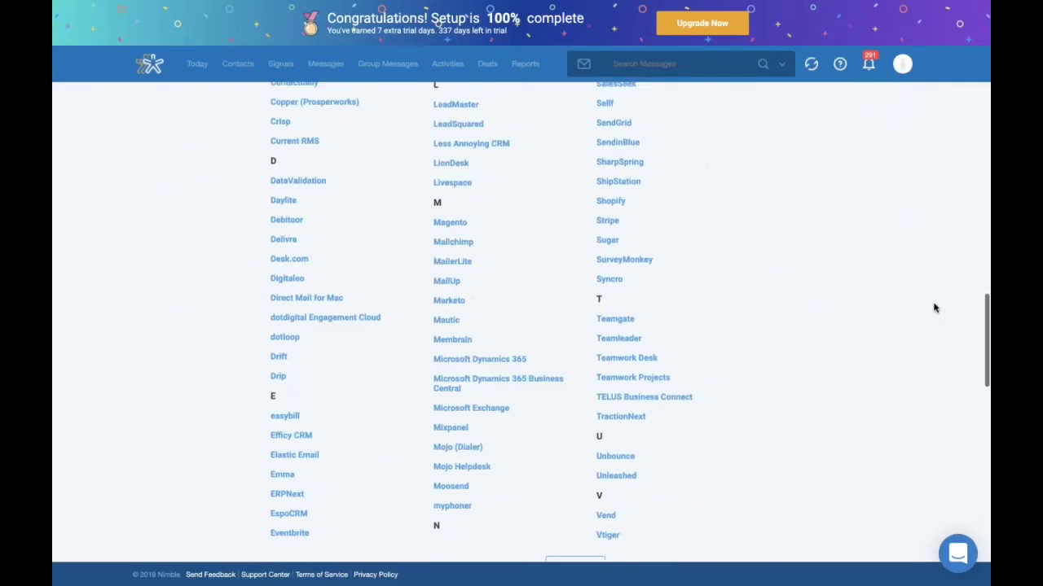
Search the Import Wizard's service list for "dyn".
scroll(934, 307, up, 10)
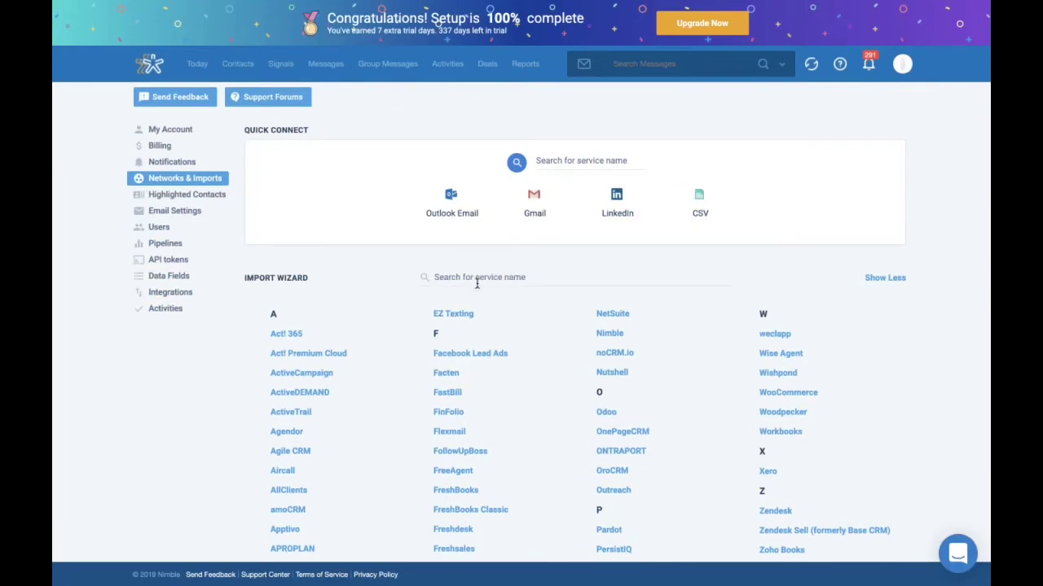
scroll(481, 367, down, 6)
scroll(481, 367, up, 6)
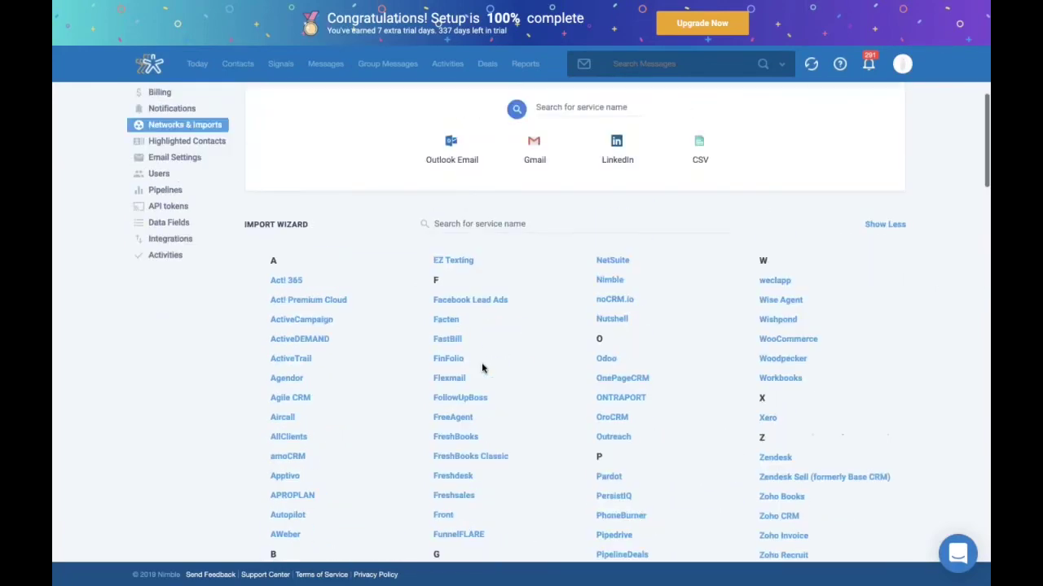
click(446, 276)
text(dy)
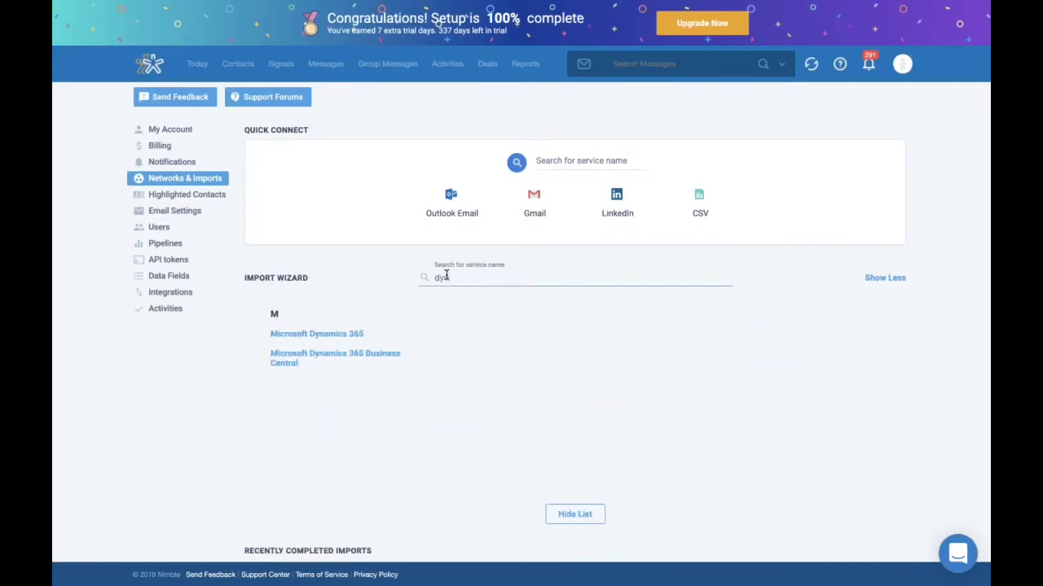
text(n)
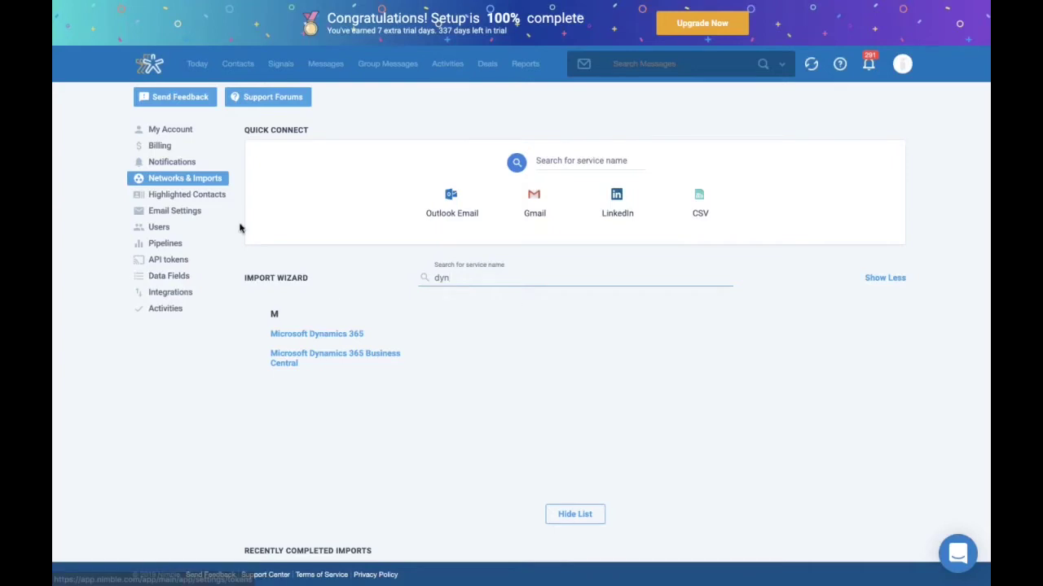
Review the My Account settings, from profile and company details to regional options, deleted contacts history, login details and account ownership transfer.
click(181, 138)
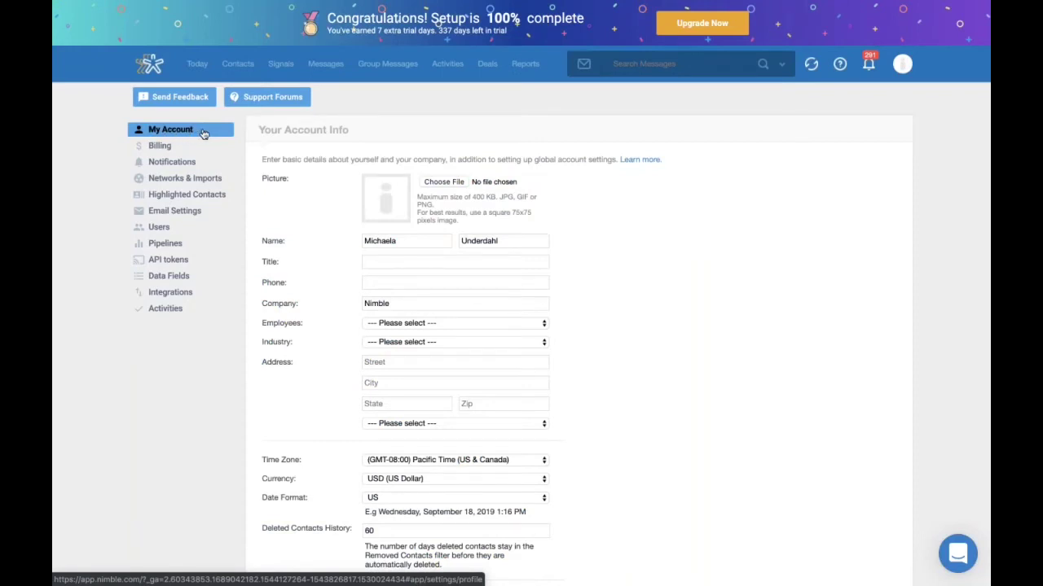
scroll(321, 296, down, 3)
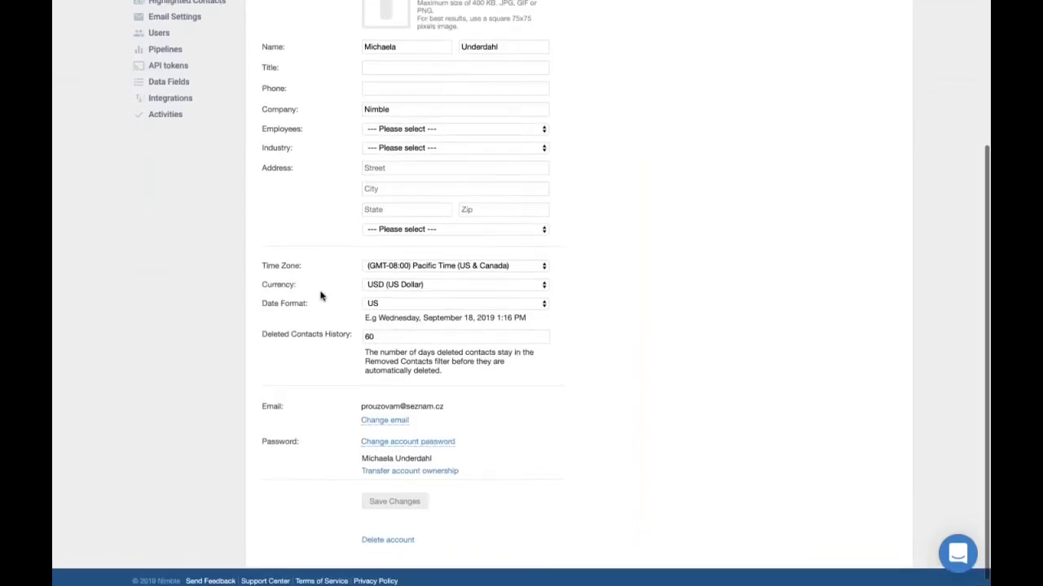
scroll(321, 296, up, 3)
scroll(324, 304, down, 3)
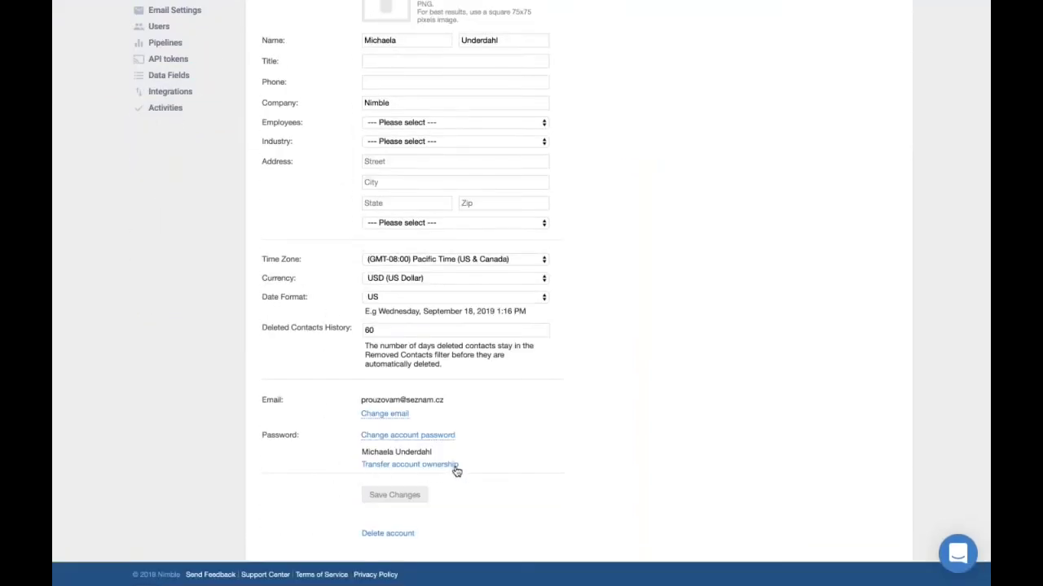
scroll(350, 464, up, 2)
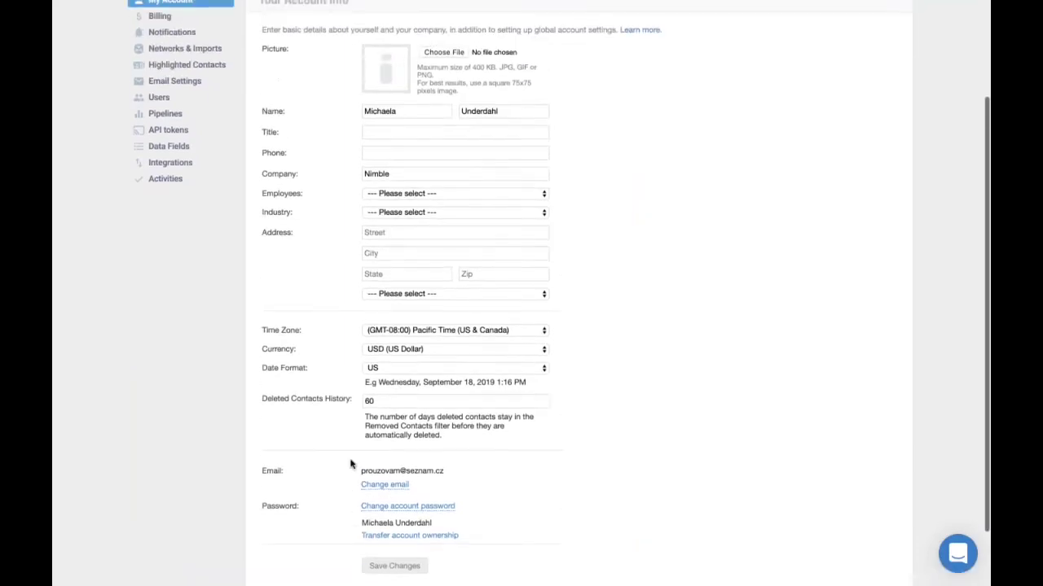
scroll(350, 464, down, 2)
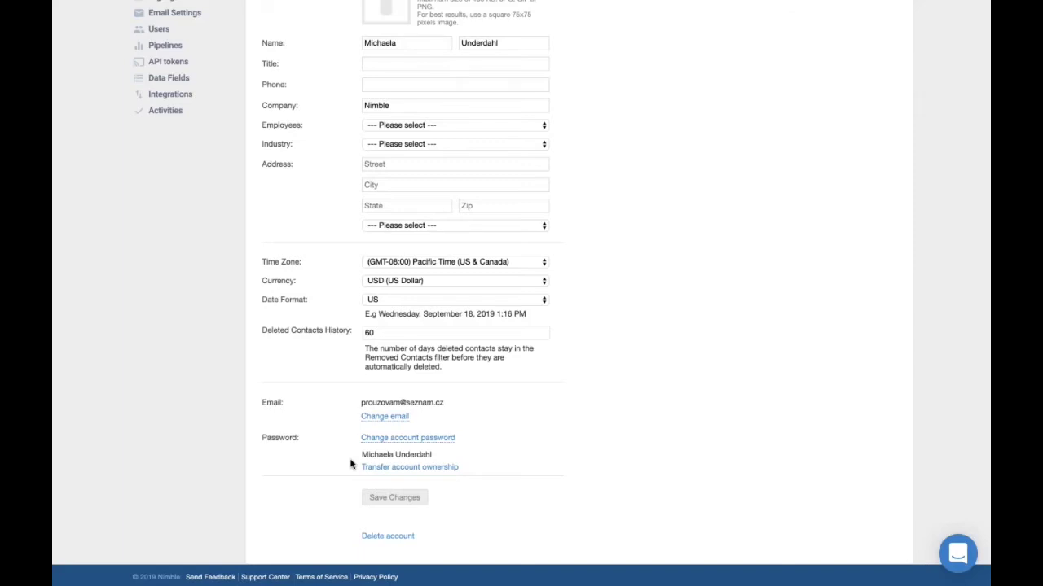
scroll(350, 464, up, 5)
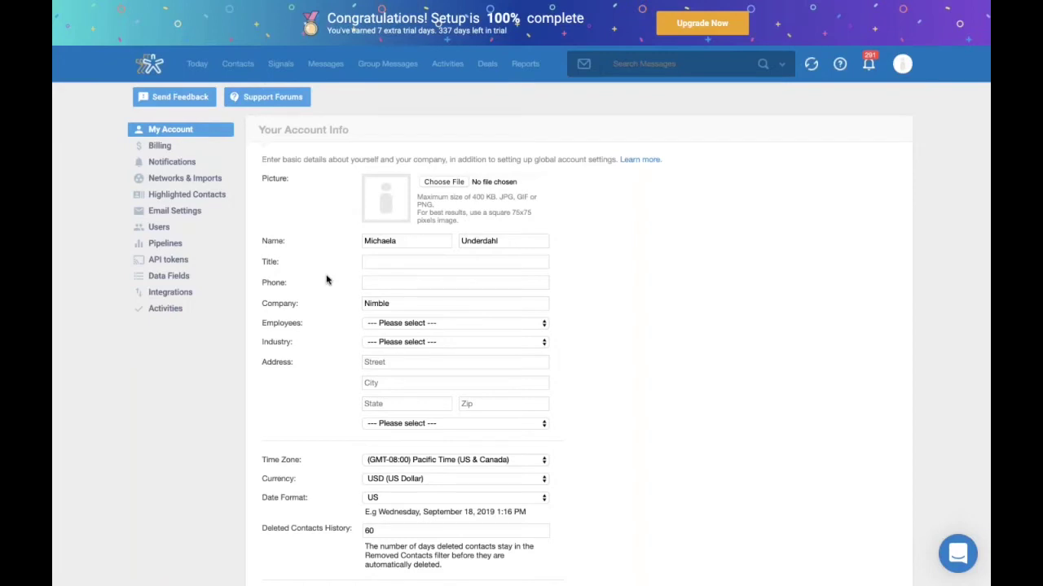
scroll(326, 280, down, 5)
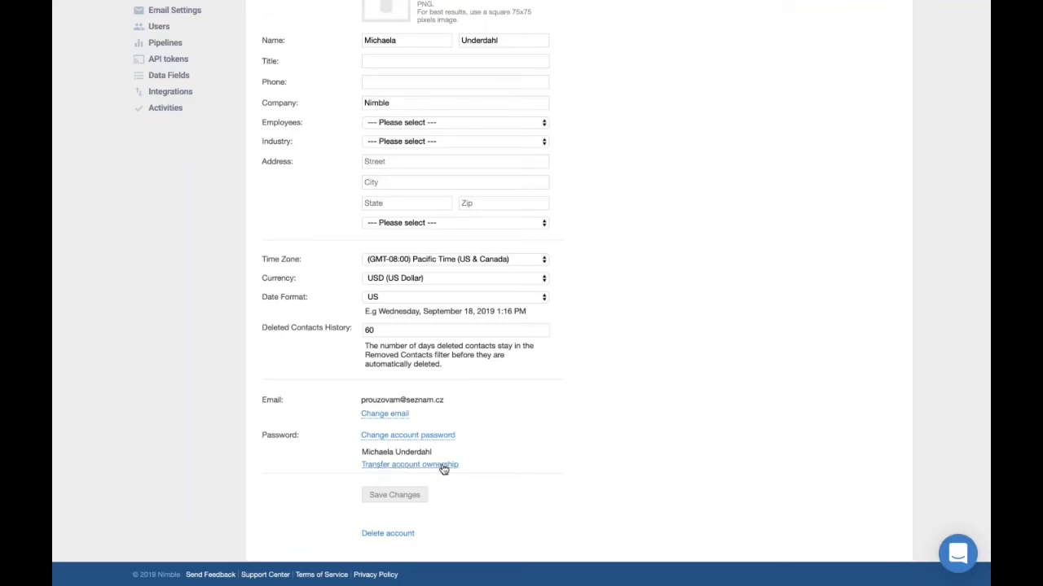
scroll(336, 446, up, 5)
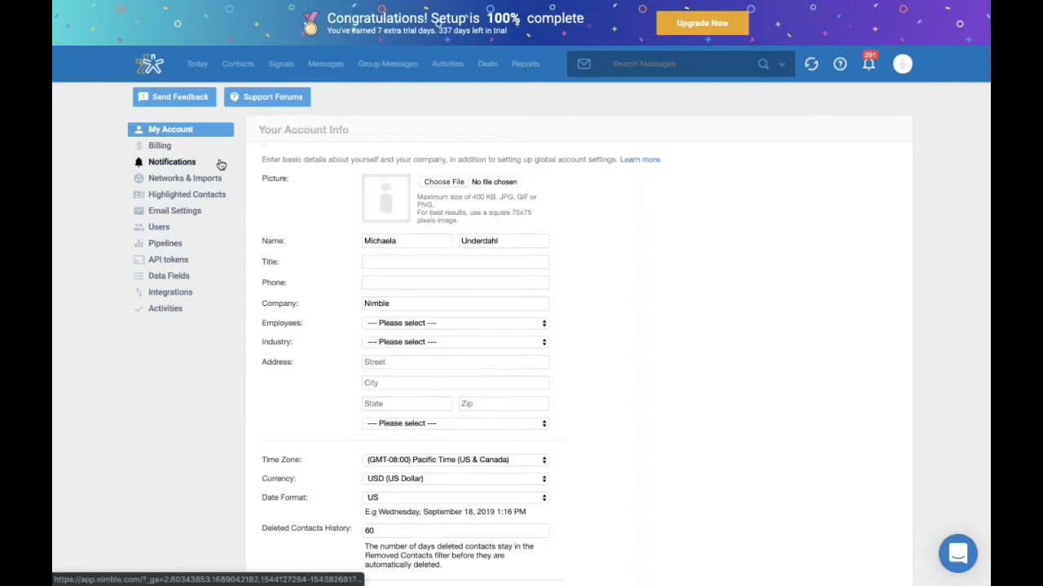
In the Users settings, view the license adjustment controls and the team member invitation form, leaving the form without sending invites.
click(167, 228)
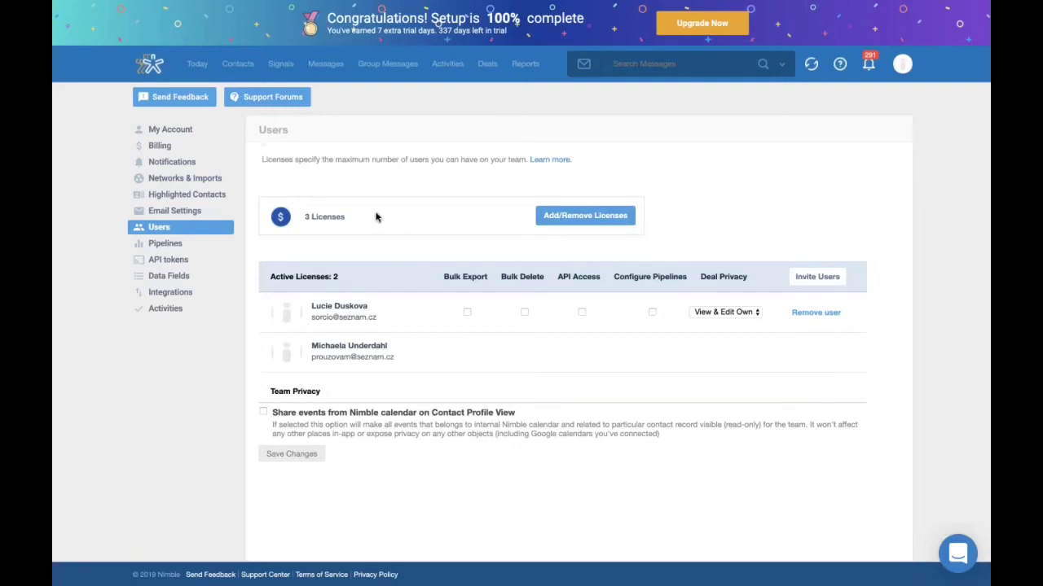
click(592, 222)
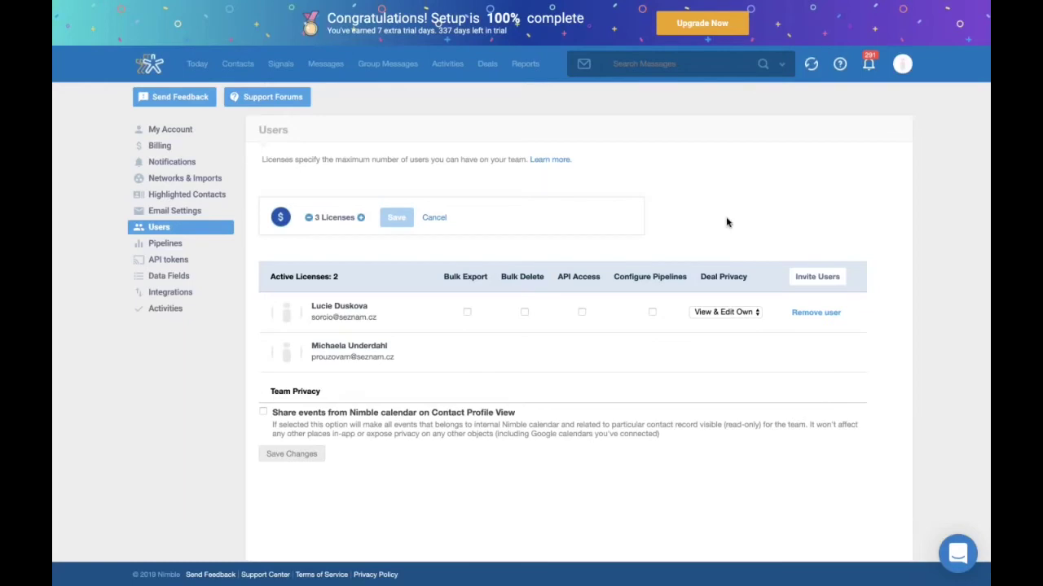
click(817, 277)
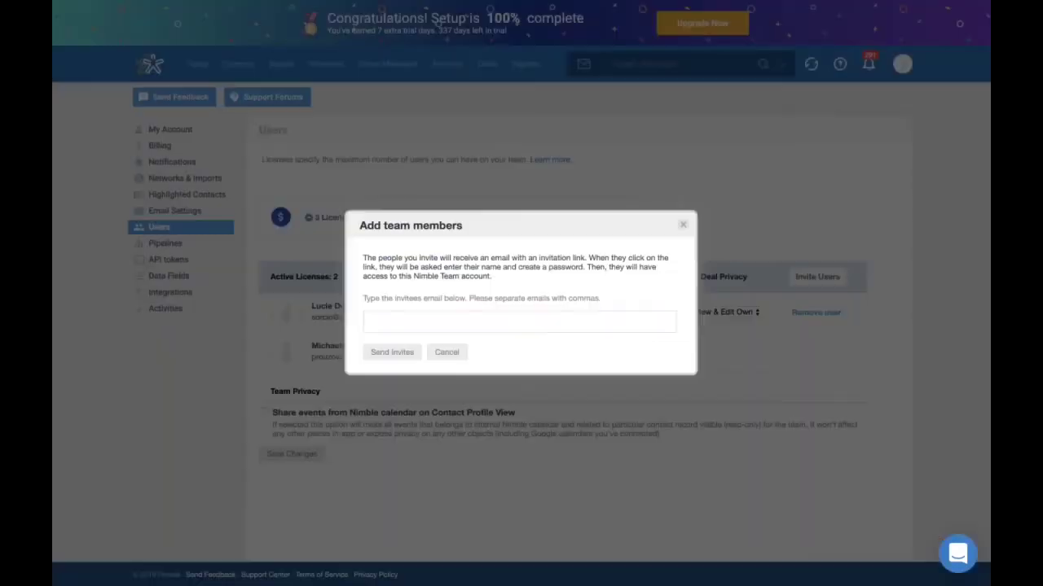
click(429, 323)
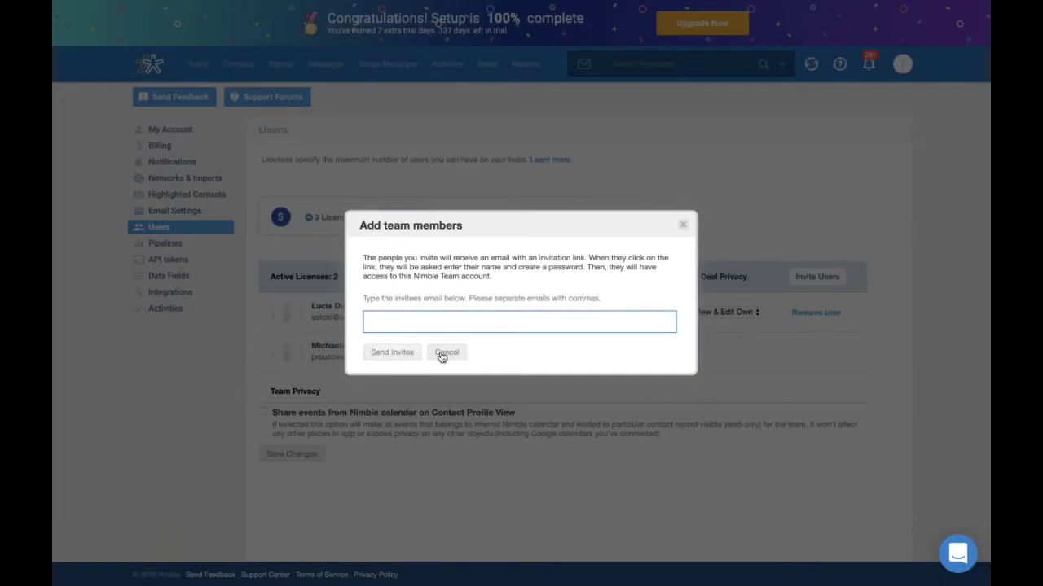
click(686, 226)
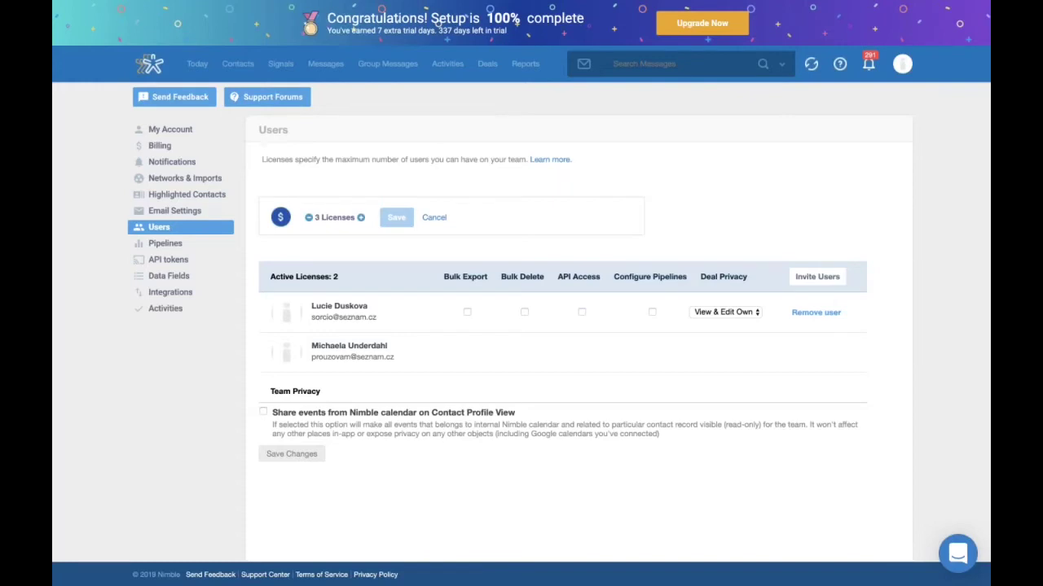
Switch the invited team member's Bulk Export and Bulk Delete permissions on and back off, and view the Deal Privacy choices without changing them.
click(467, 313)
click(468, 314)
click(524, 313)
click(524, 314)
click(756, 316)
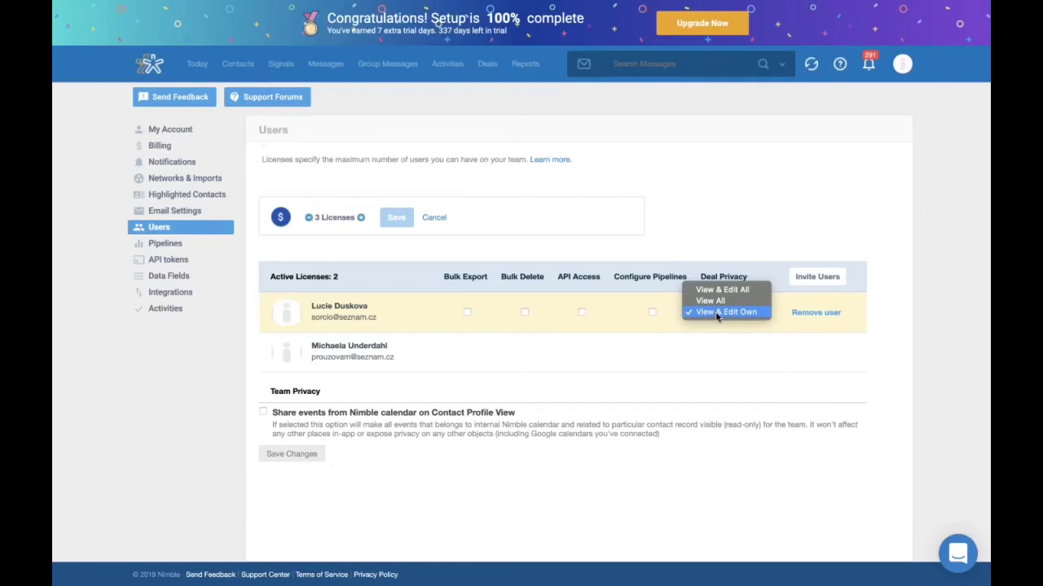
click(682, 365)
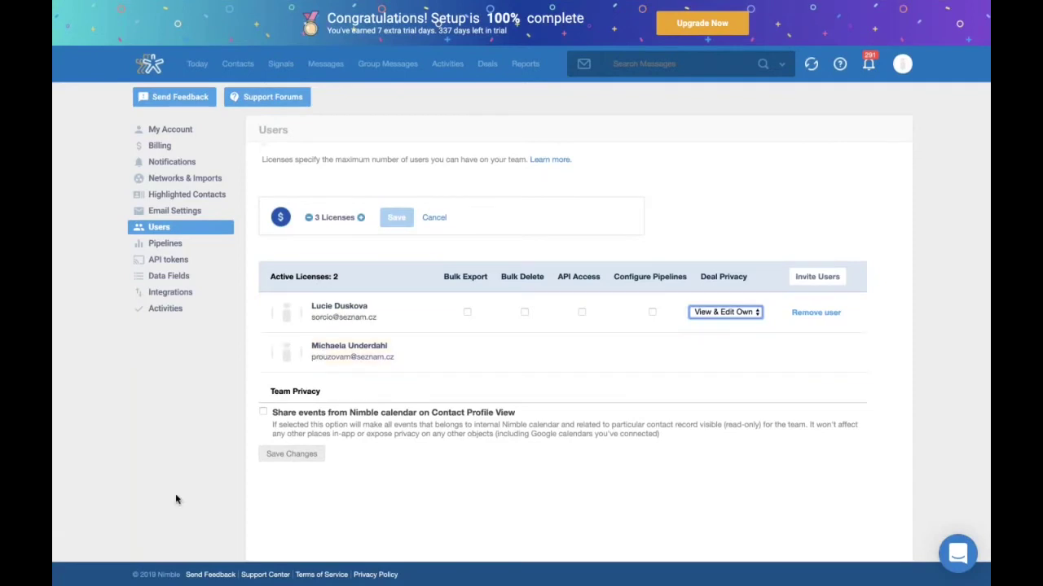
View the Highlighted Contacts keywords and place the cursor in the keyword list.
click(173, 197)
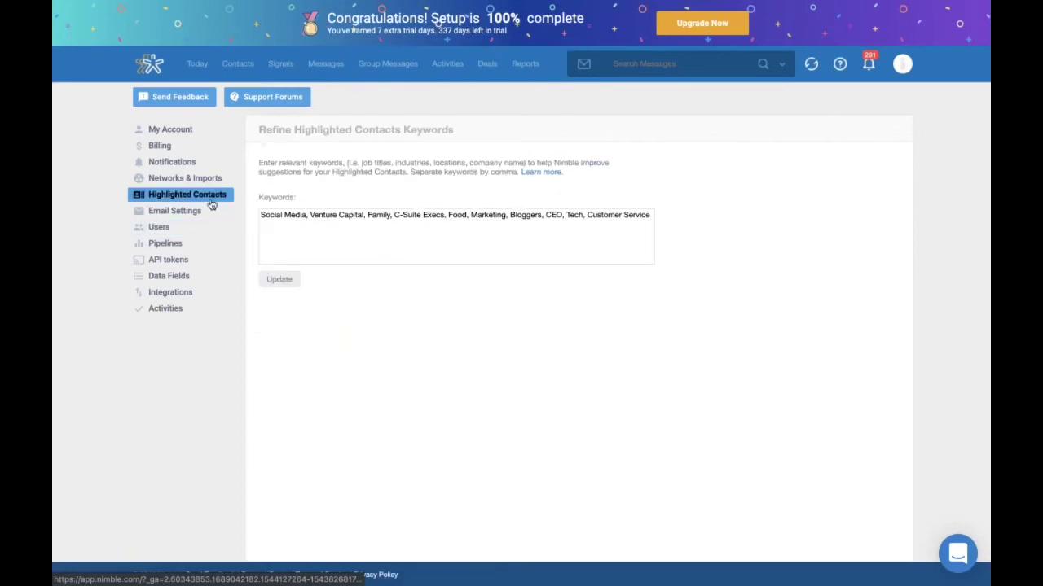
click(649, 217)
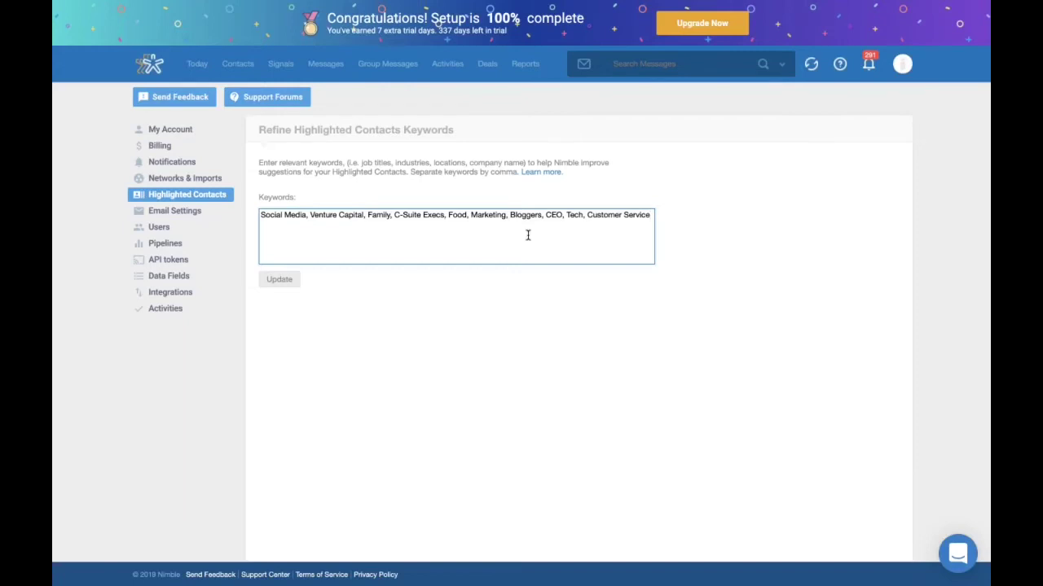
Open widget management on the Today page, review the widgets that can be added or removed, and save the selection with all of them enabled.
click(201, 70)
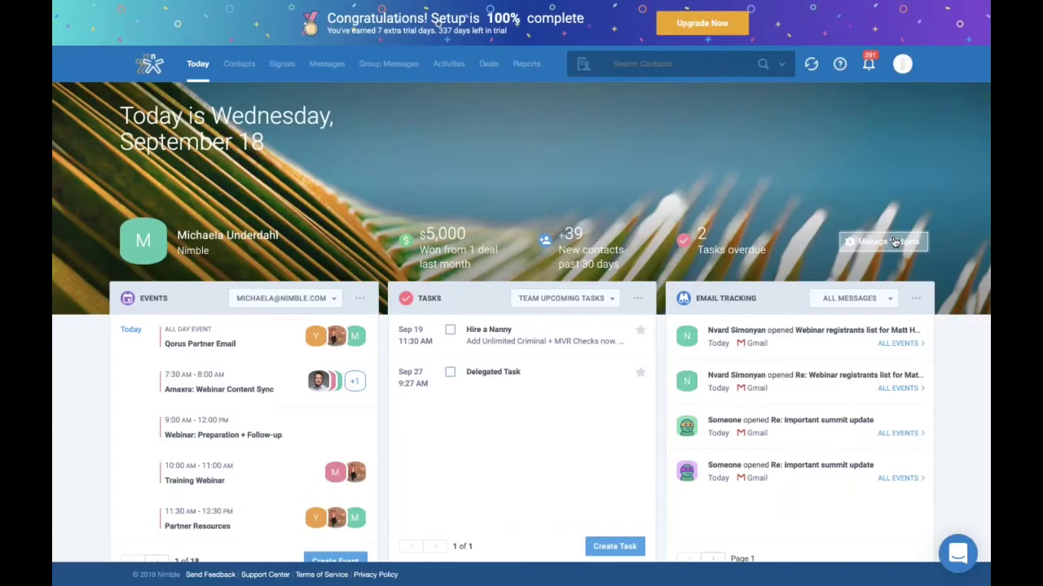
click(888, 242)
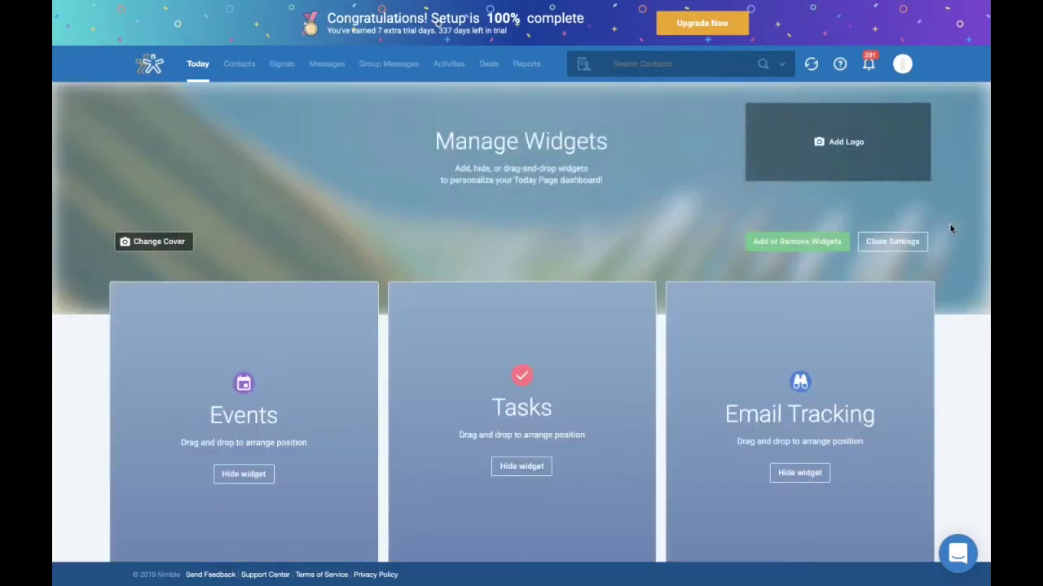
click(809, 242)
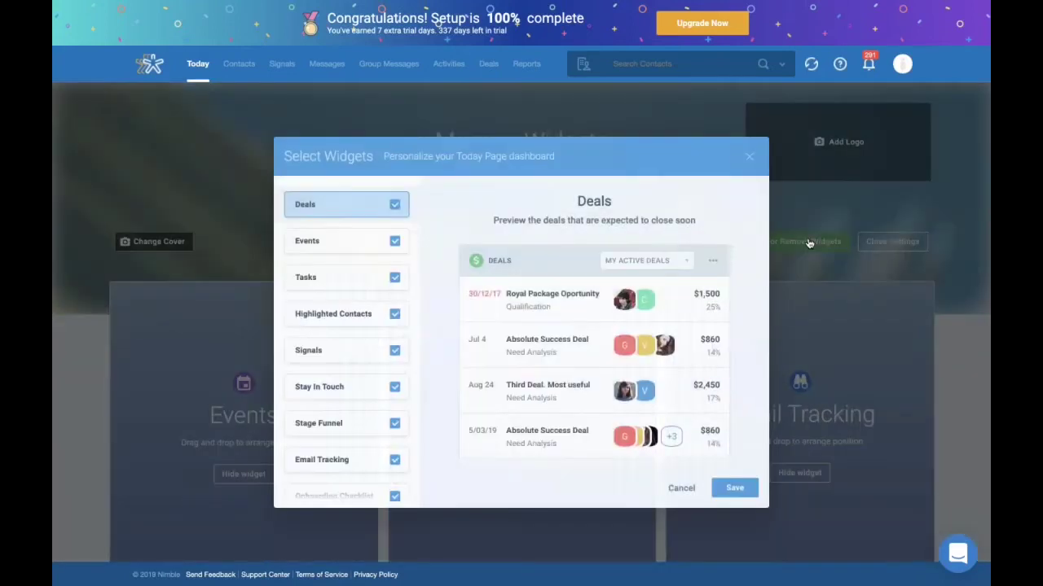
scroll(346, 312, down, 2)
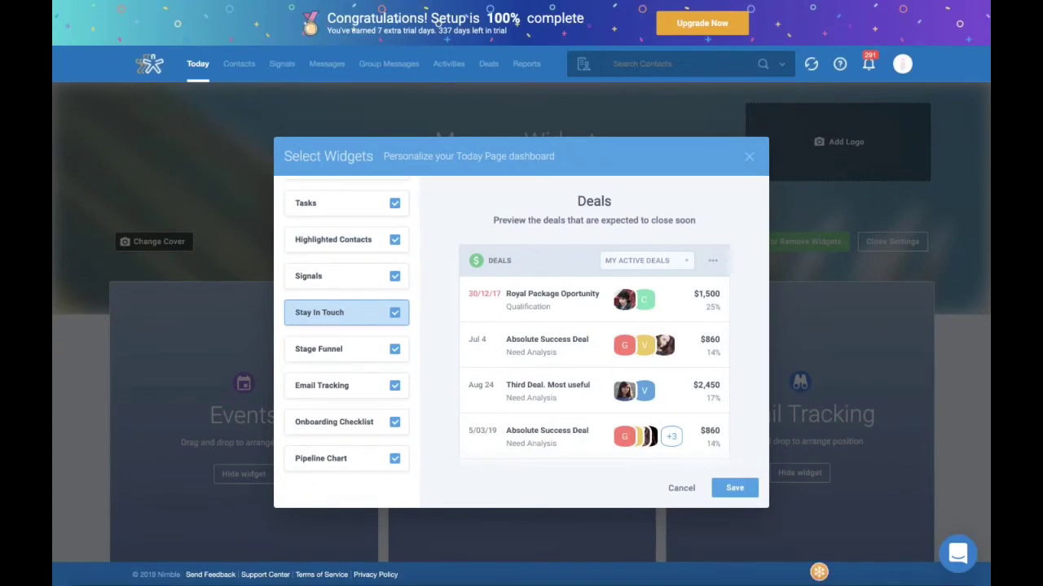
scroll(416, 268, up, 2)
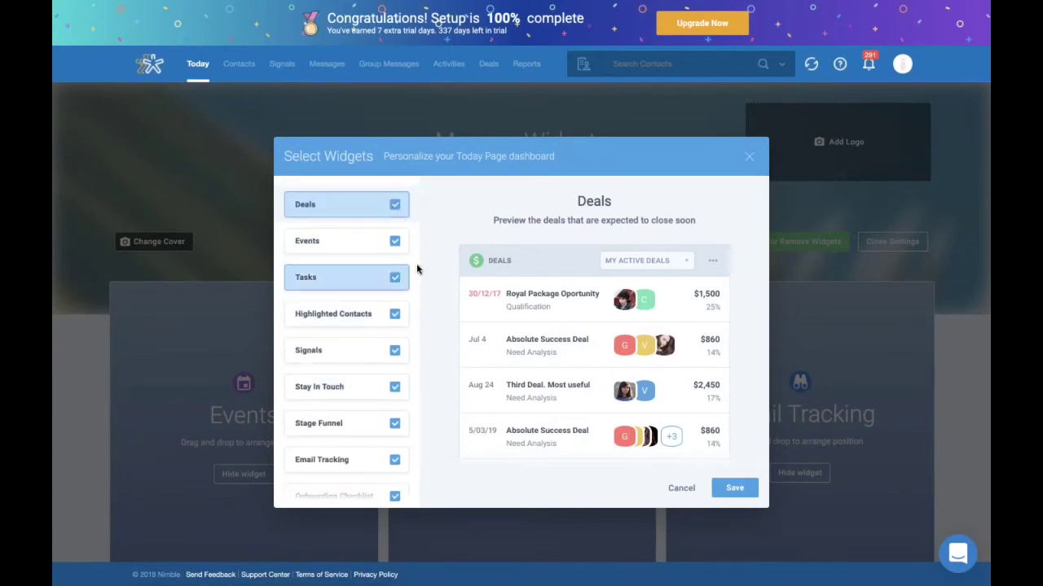
scroll(417, 269, down, 2)
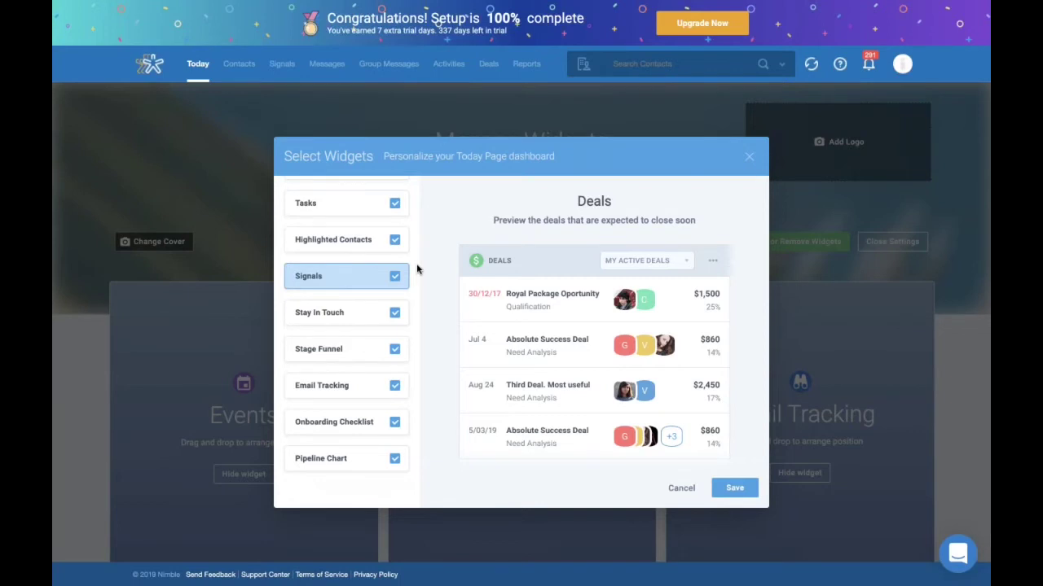
click(737, 489)
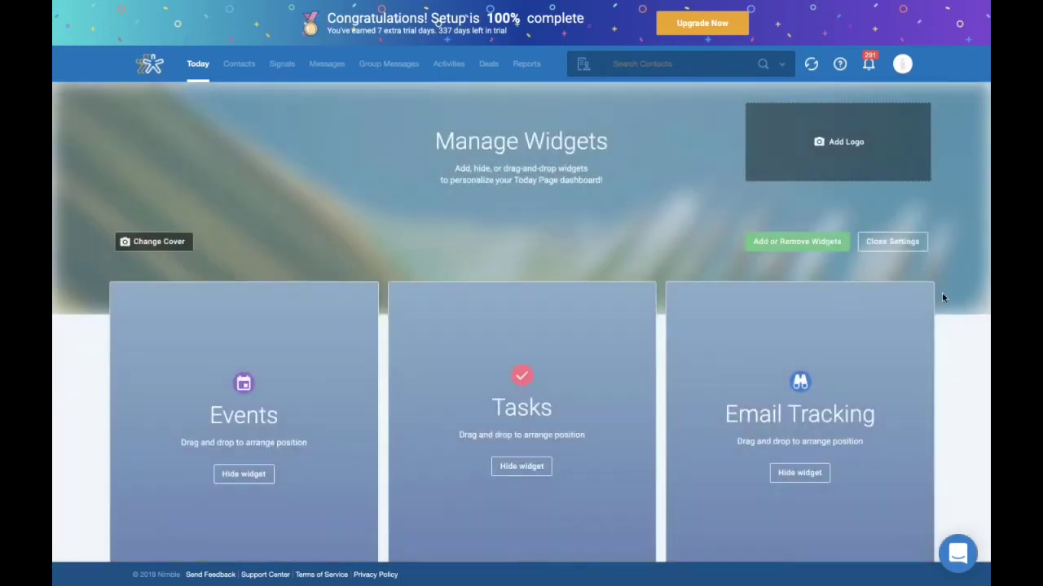
Move the Tasks widget to the top of the first column, above Events, and close the widget settings.
scroll(942, 291, down, 1)
drag(485, 254, 206, 256)
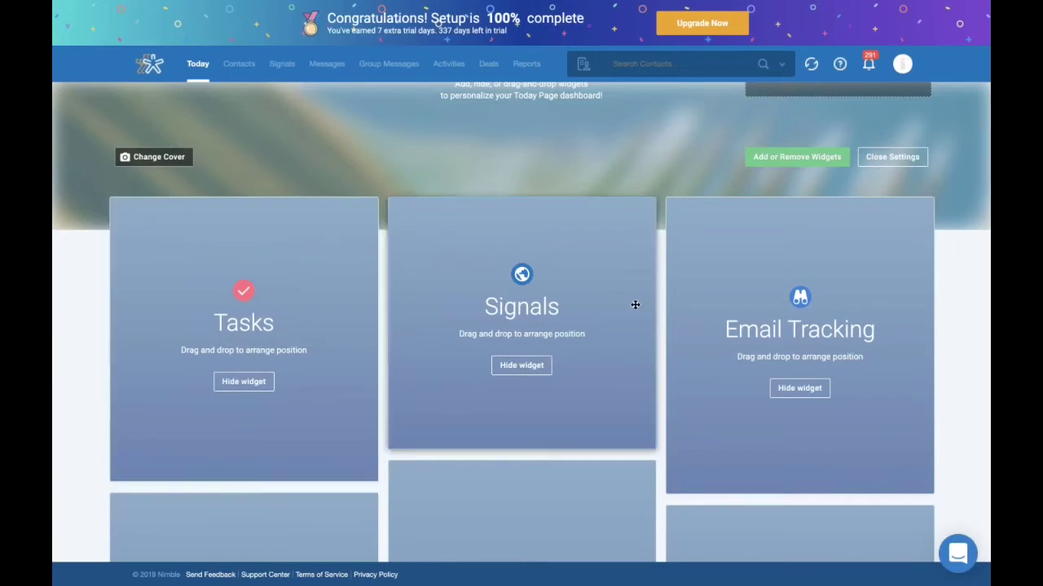
scroll(634, 305, down, 1)
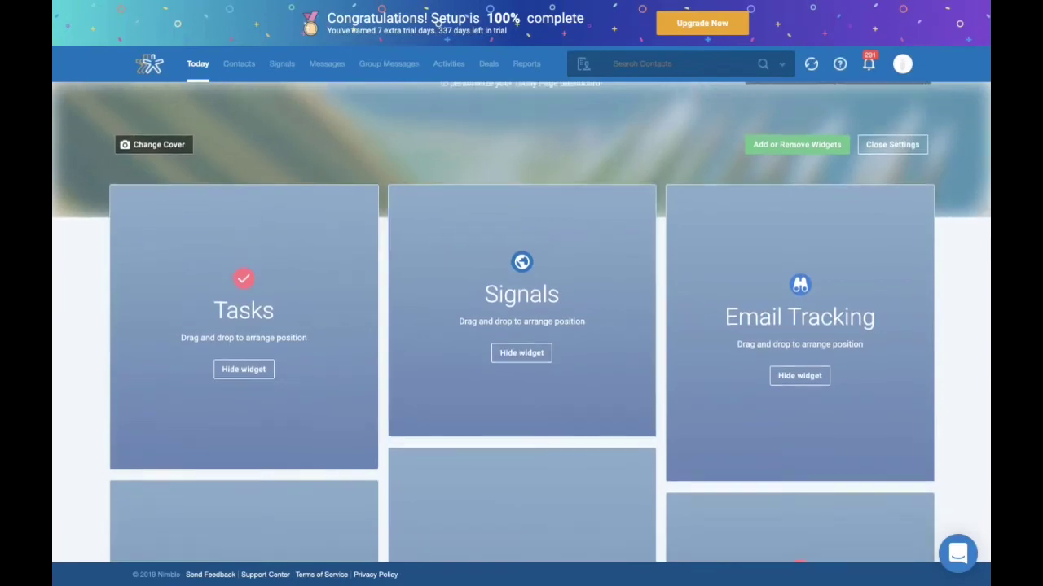
click(886, 149)
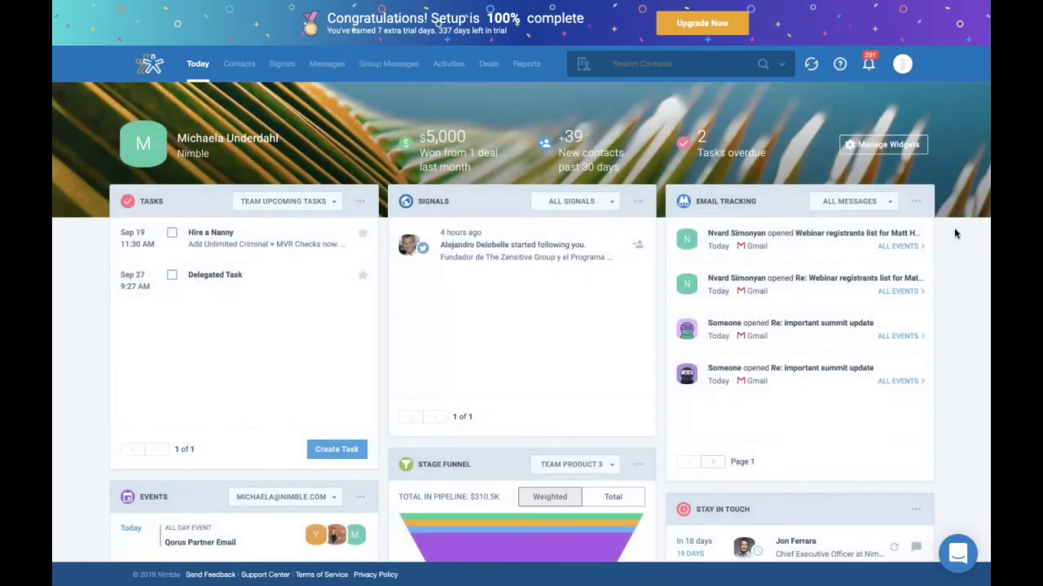
Look over the rearranged Today dashboard, including the Tasks, Signals, Email Tracking, Events and Stage Funnel widgets.
scroll(954, 233, up, 2)
scroll(955, 234, down, 1)
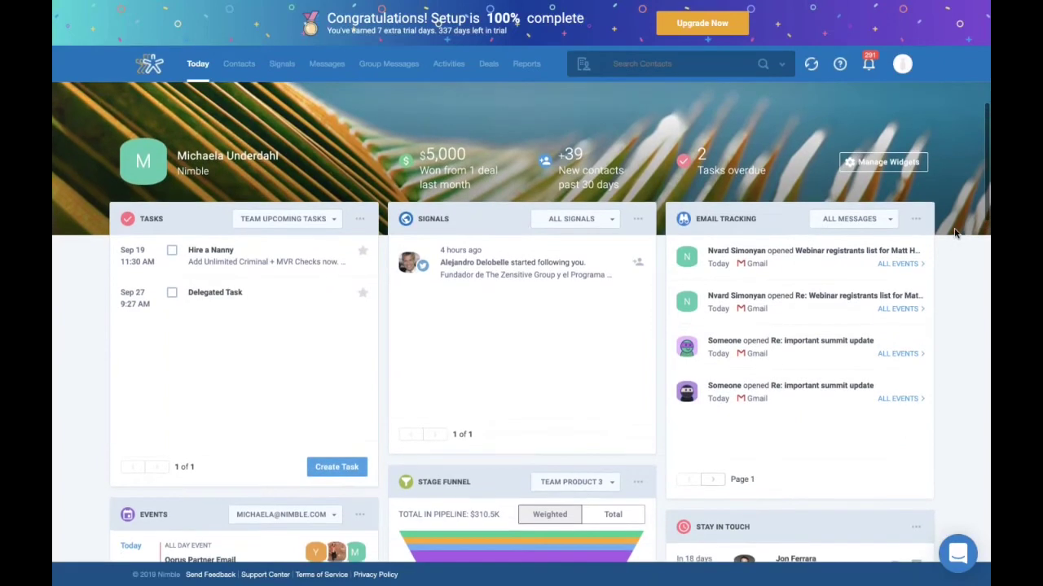
scroll(955, 233, down, 1)
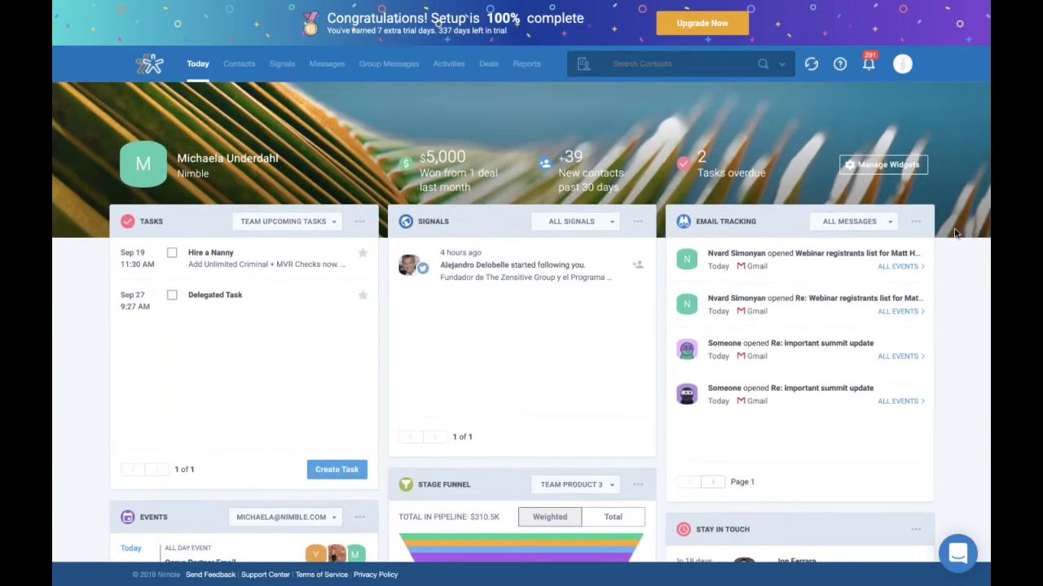
scroll(954, 234, down, 2)
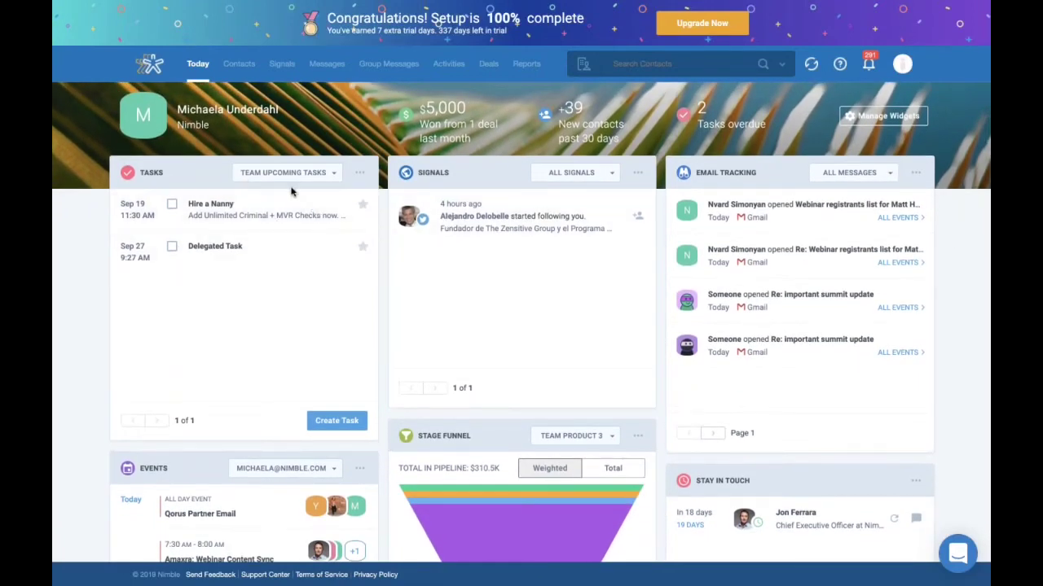
scroll(267, 305, up, 1)
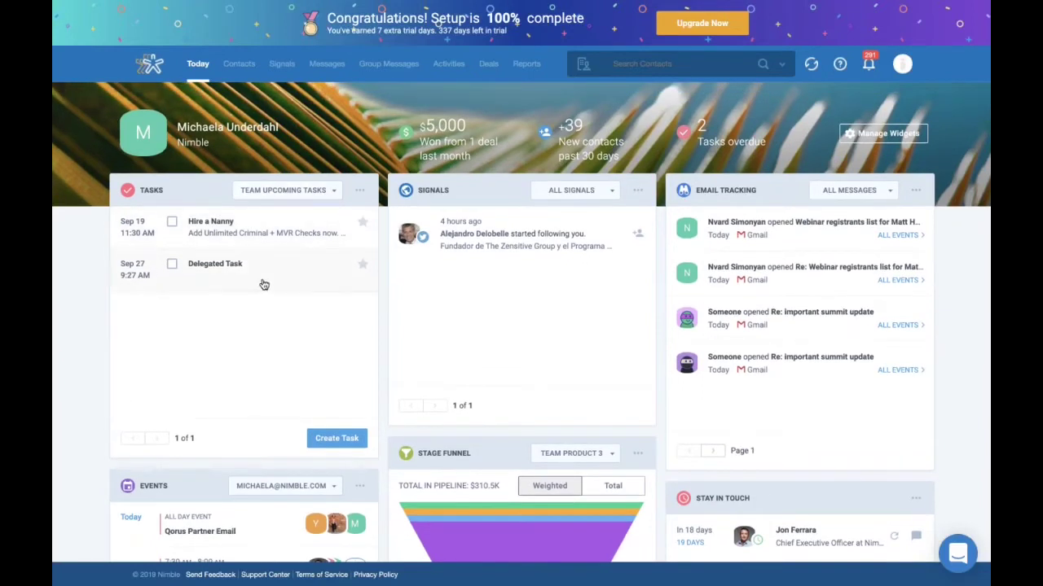
Review the personal and team filter options of the Tasks widget and star the Hire a Nanny task as important.
click(332, 194)
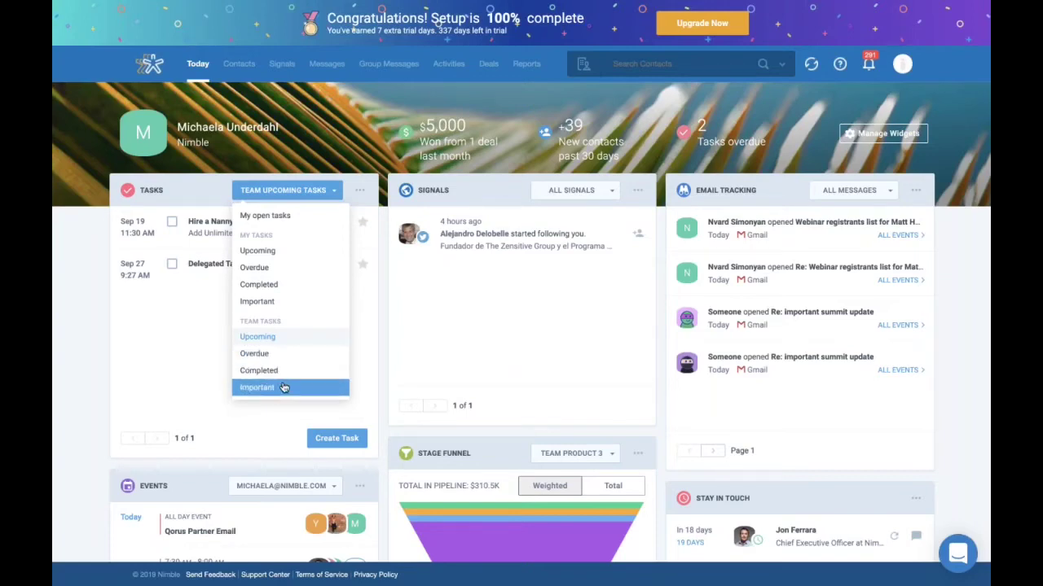
click(185, 337)
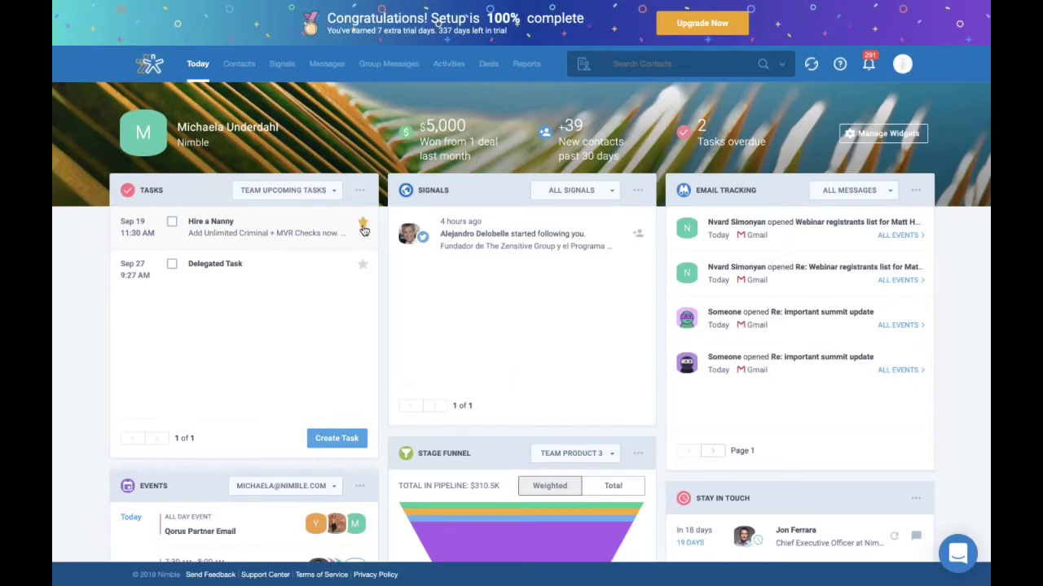
Review the signal types offered by the Signals widget filter and look over the Email Tracking widget on the Today page.
click(612, 195)
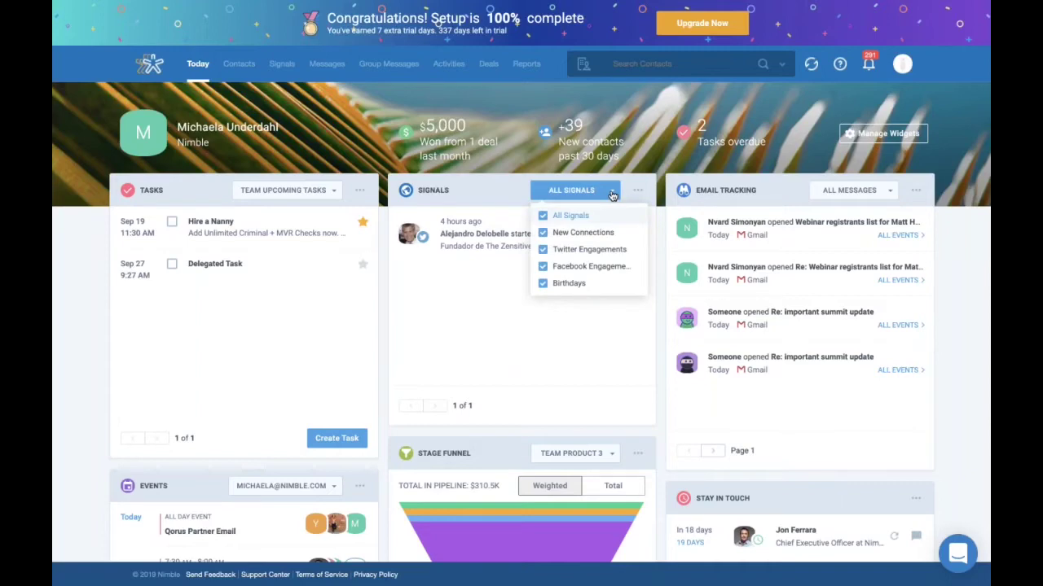
click(475, 302)
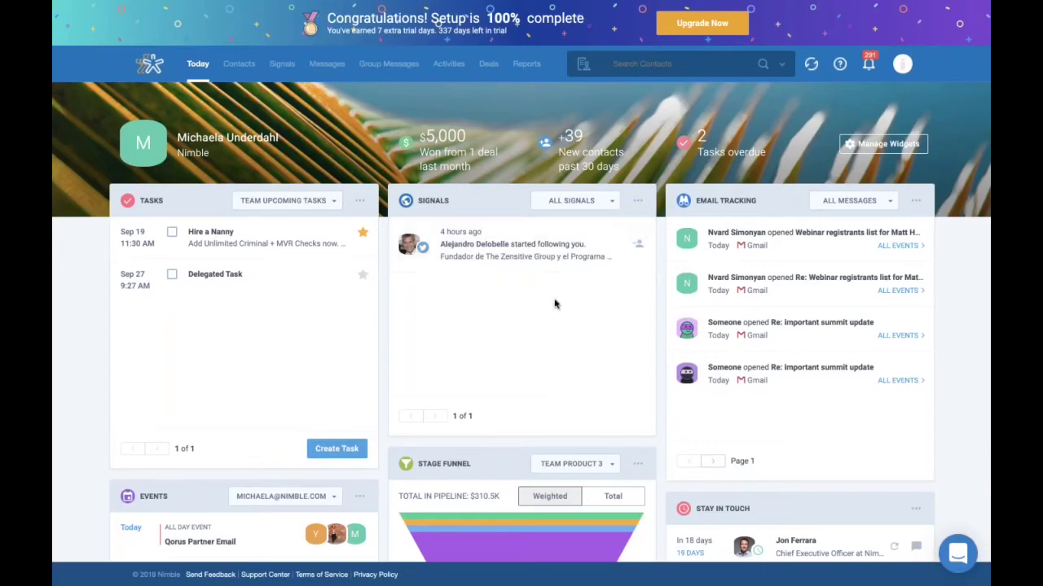
scroll(554, 303, down, 1)
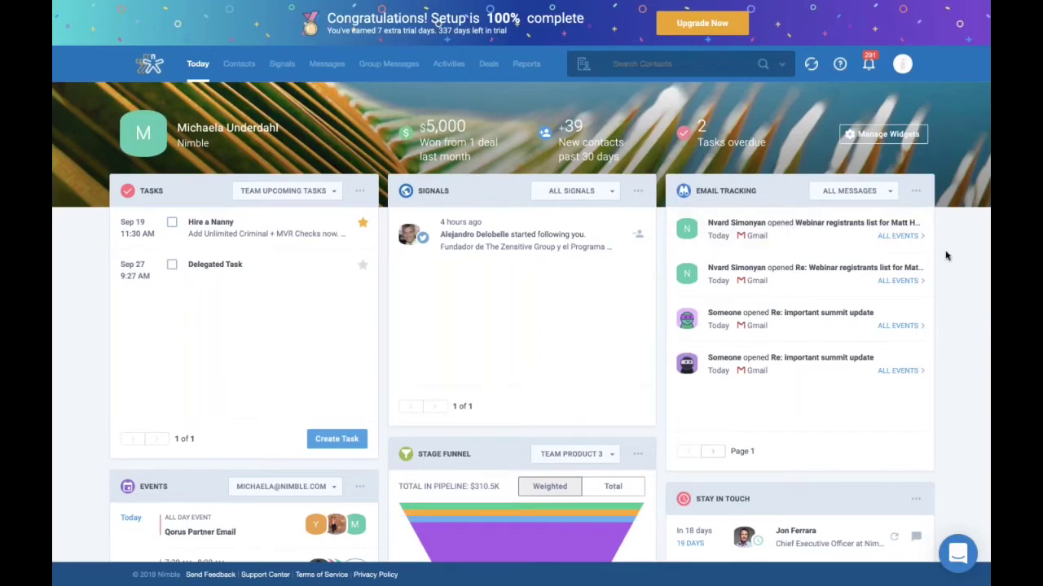
scroll(946, 256, down, 1)
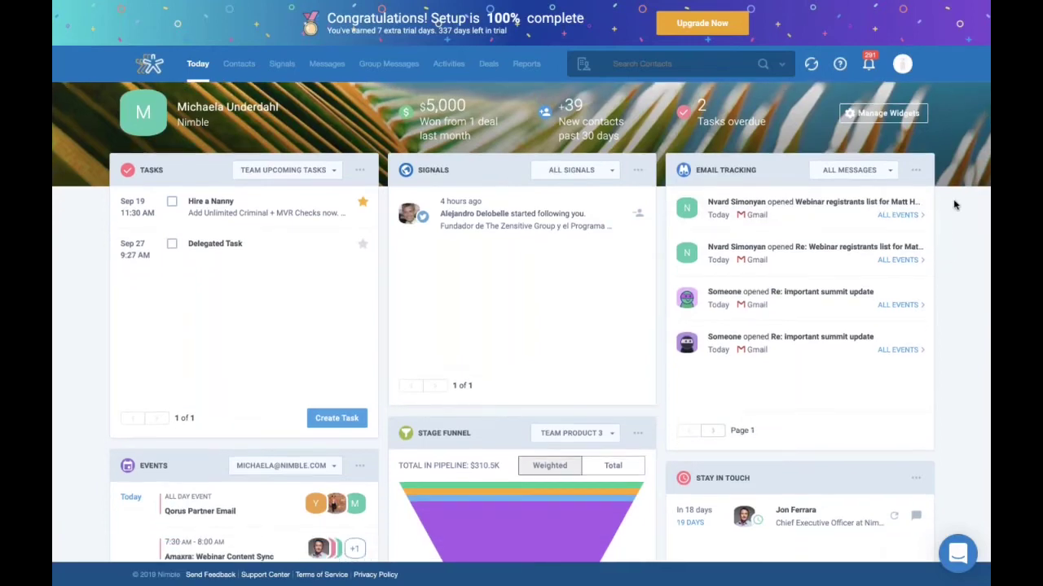
scroll(955, 205, down, 1)
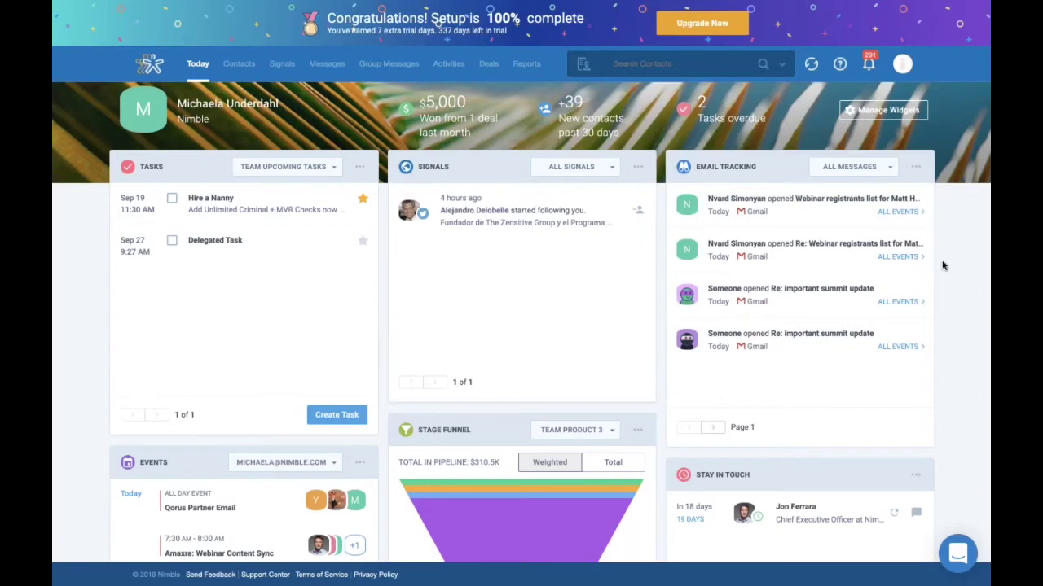
scroll(942, 265, down, 1)
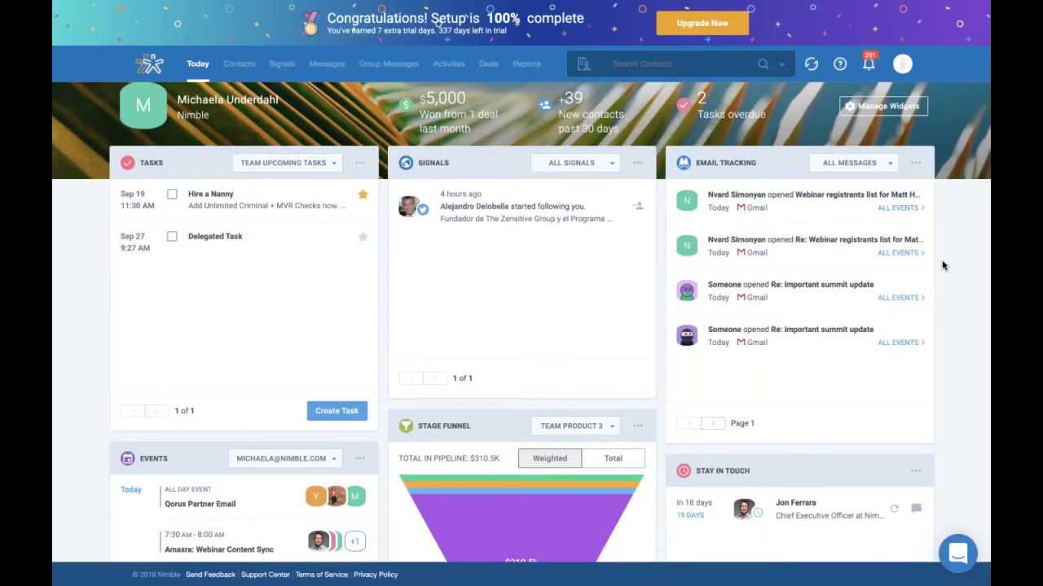
Check which calendars the Events widget can display, and look back over the Tasks, Signals and Email Tracking widgets.
scroll(942, 266, down, 5)
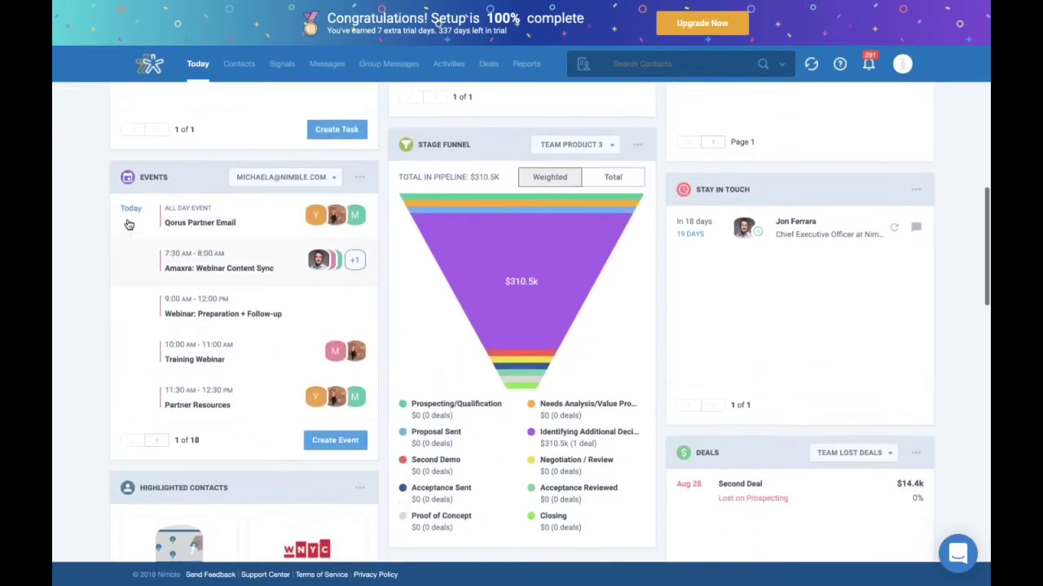
click(333, 181)
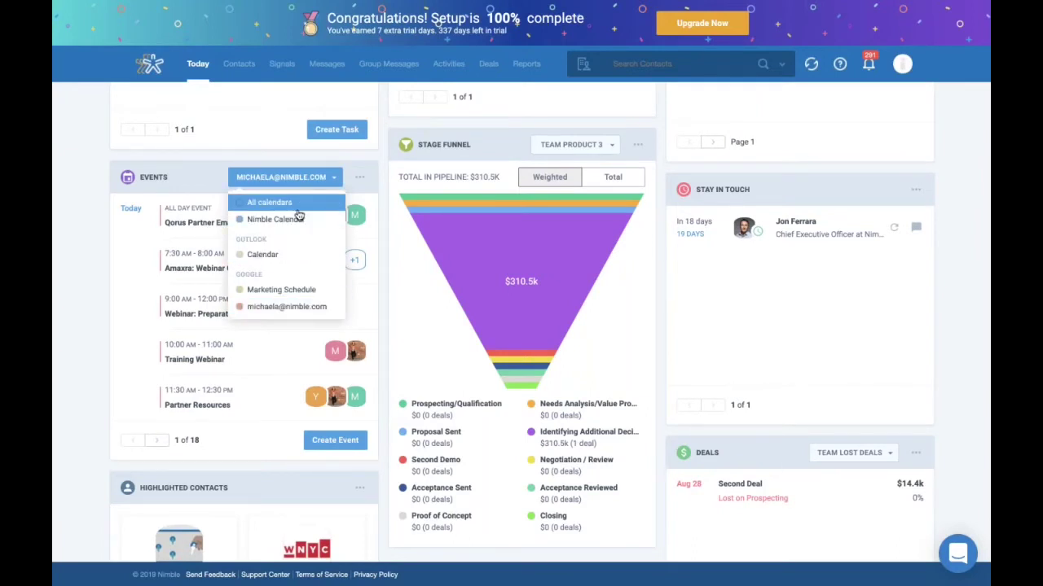
click(88, 257)
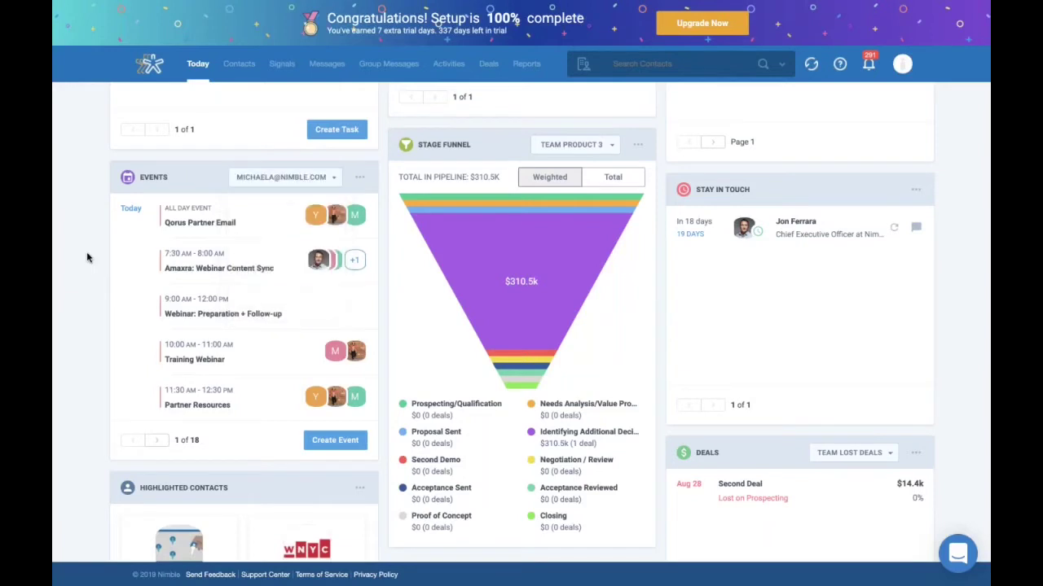
scroll(88, 257, up, 1)
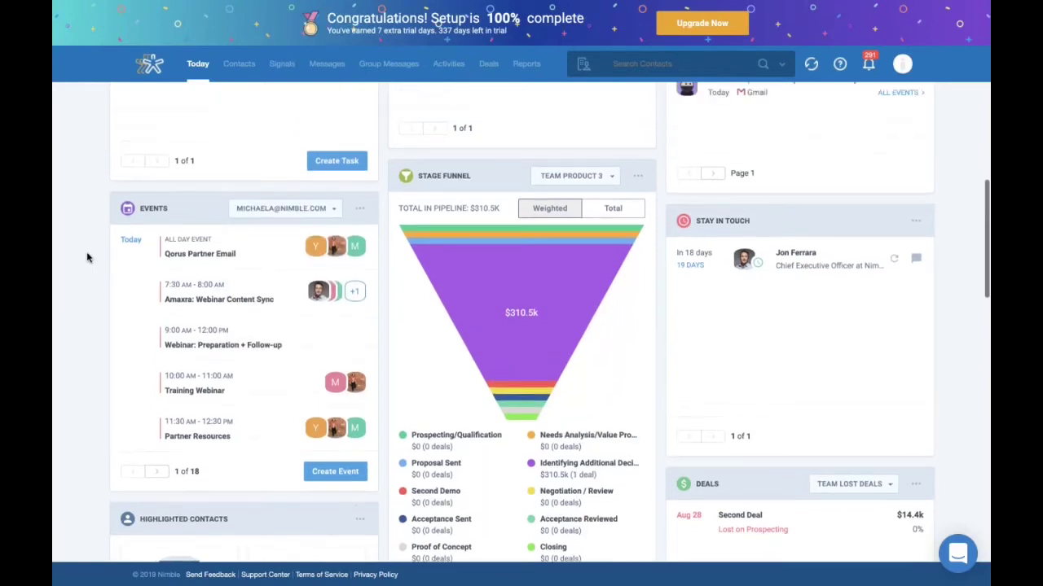
scroll(88, 258, up, 3)
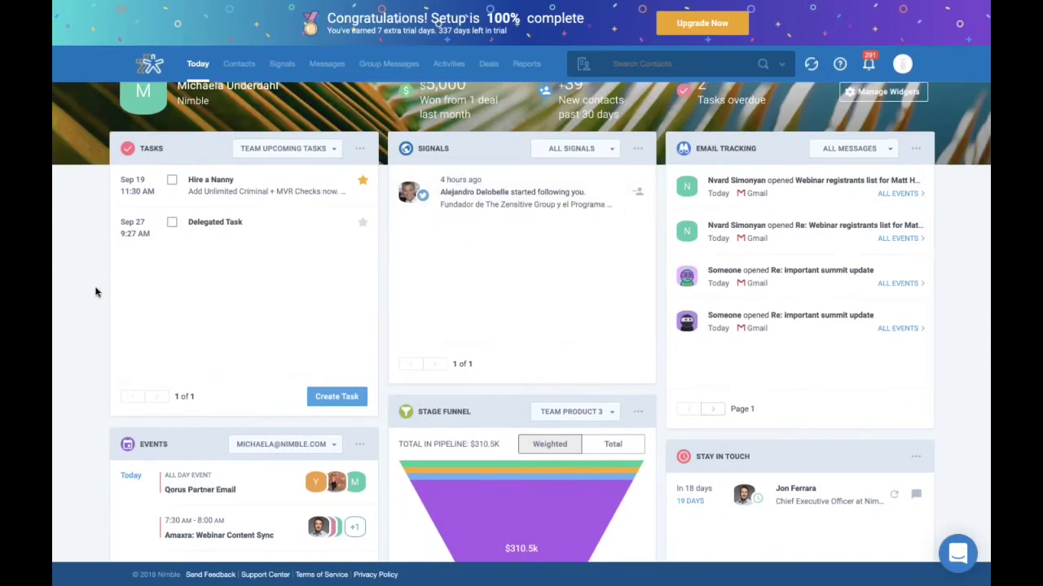
scroll(95, 291, down, 1)
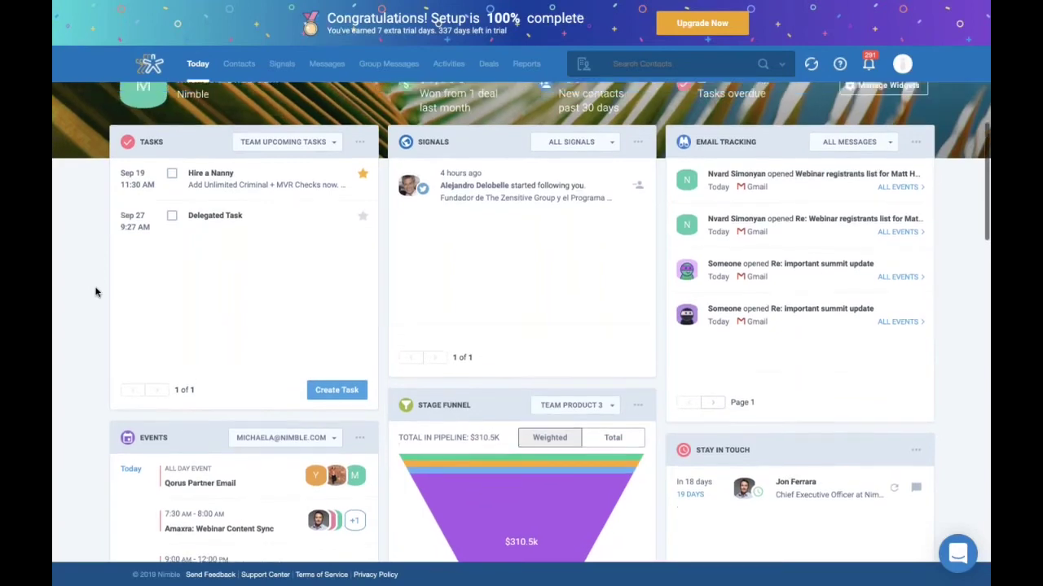
scroll(95, 291, up, 1)
Set the Stage Funnel widget to the team's Product 12 pipeline, show total instead of weighted values, and inspect the funnel stages.
scroll(95, 292, down, 2)
scroll(95, 292, down, 5)
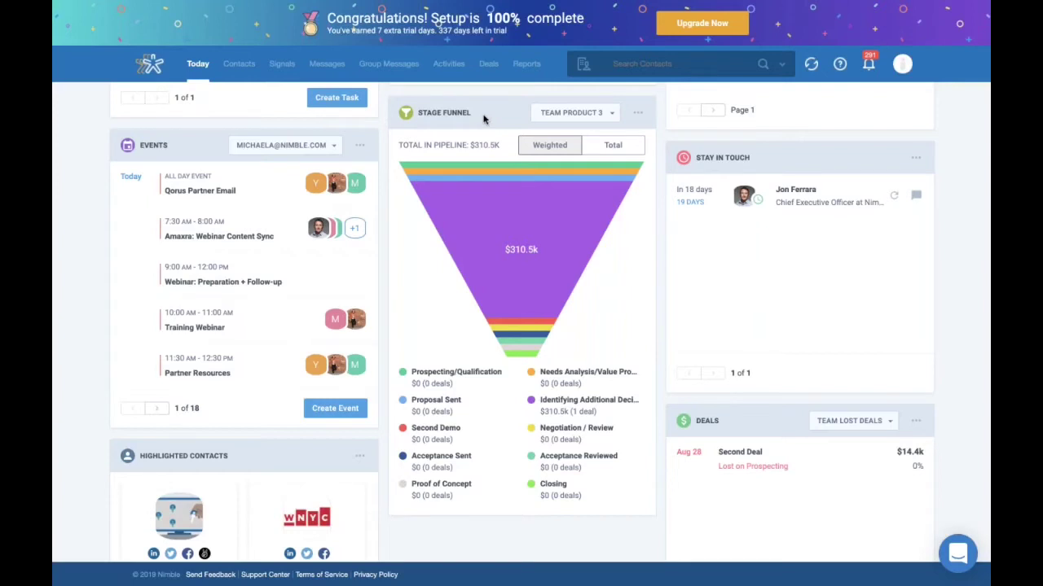
click(614, 114)
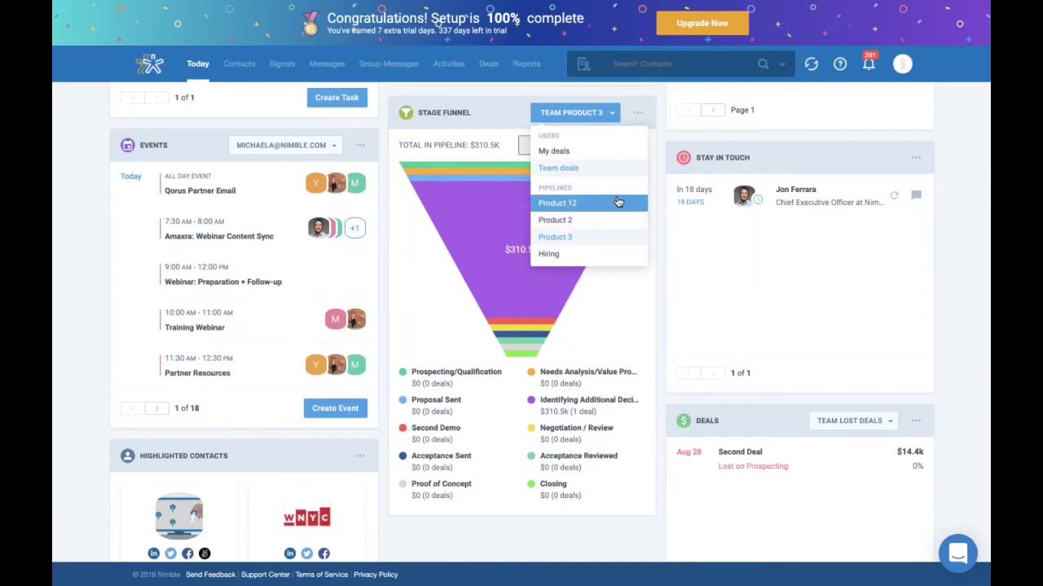
click(623, 204)
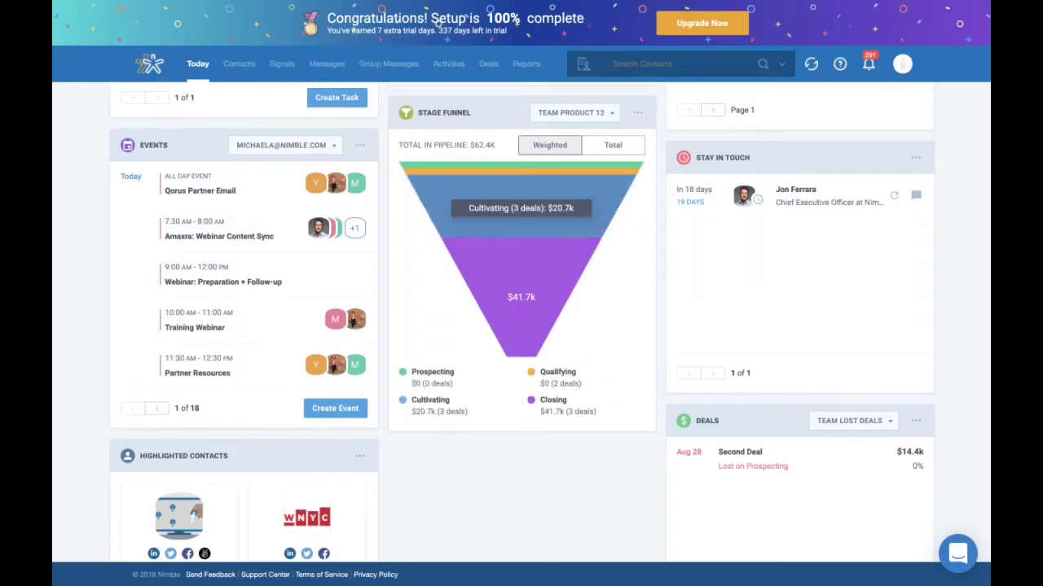
click(612, 114)
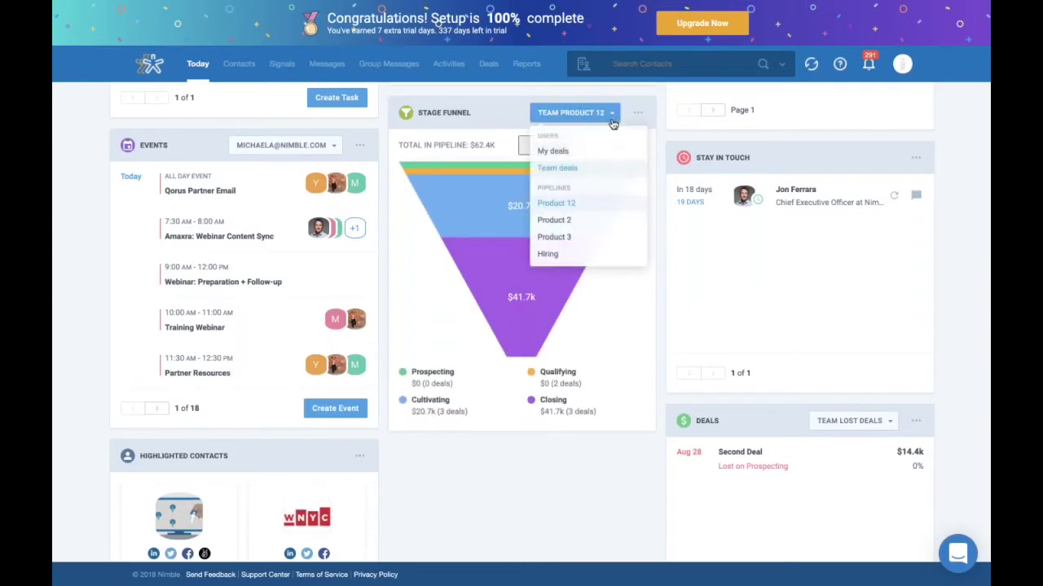
click(591, 204)
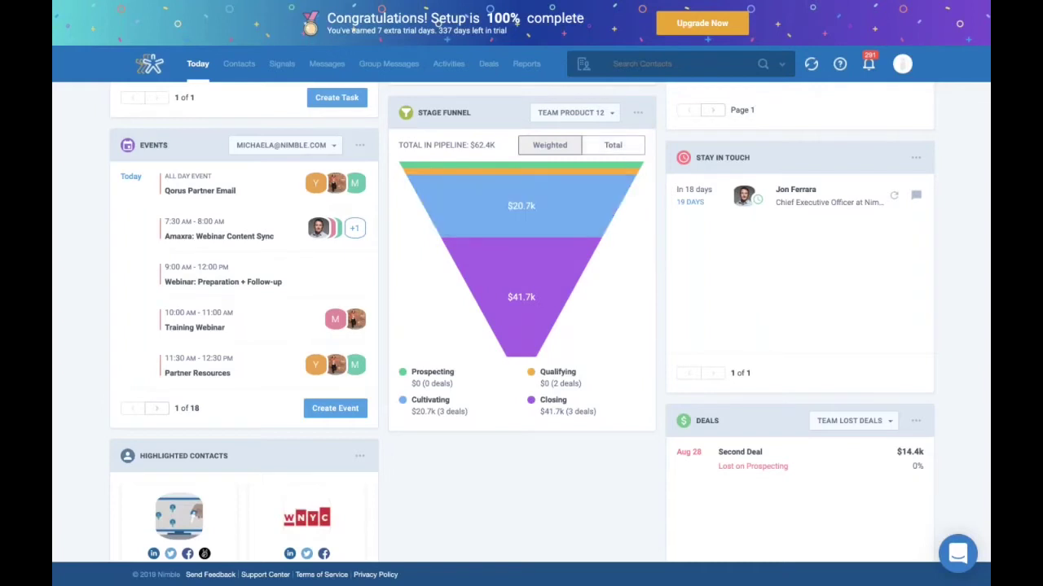
click(607, 150)
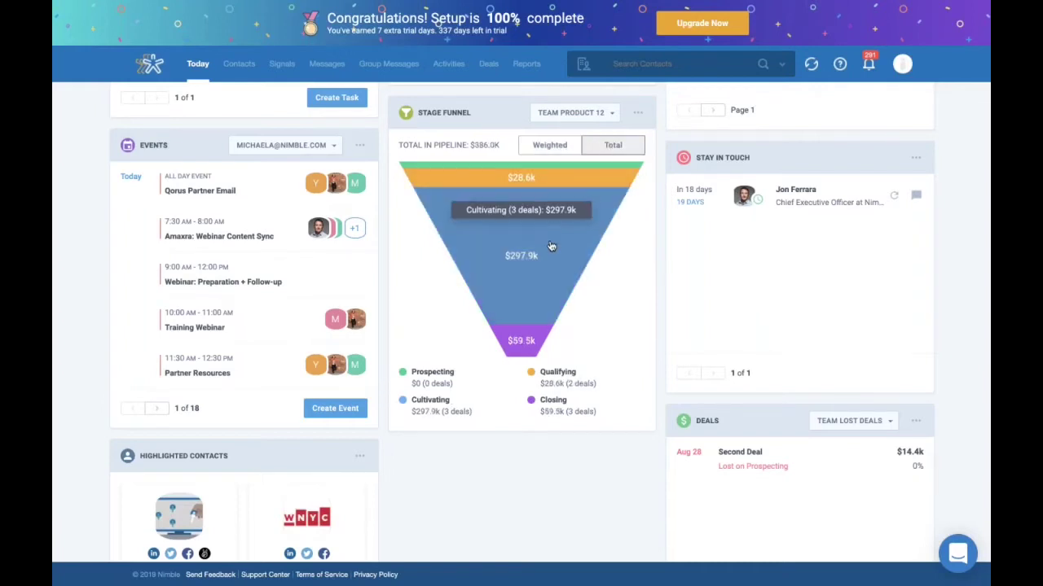
mouse_move(555, 284)
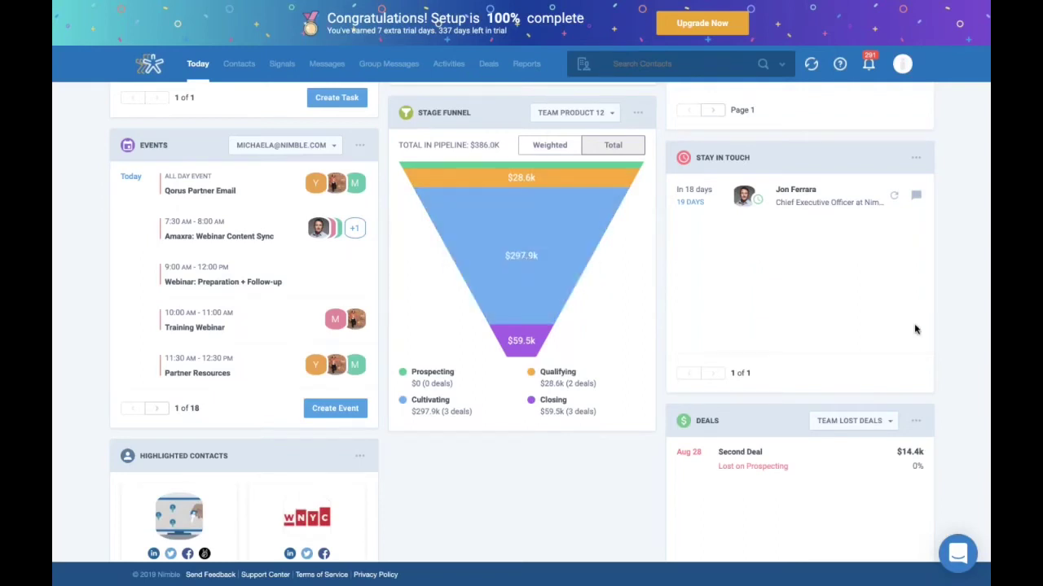
View your own active deals in the Deals widget, and set its filter to the team's active deals.
scroll(914, 329, down, 1)
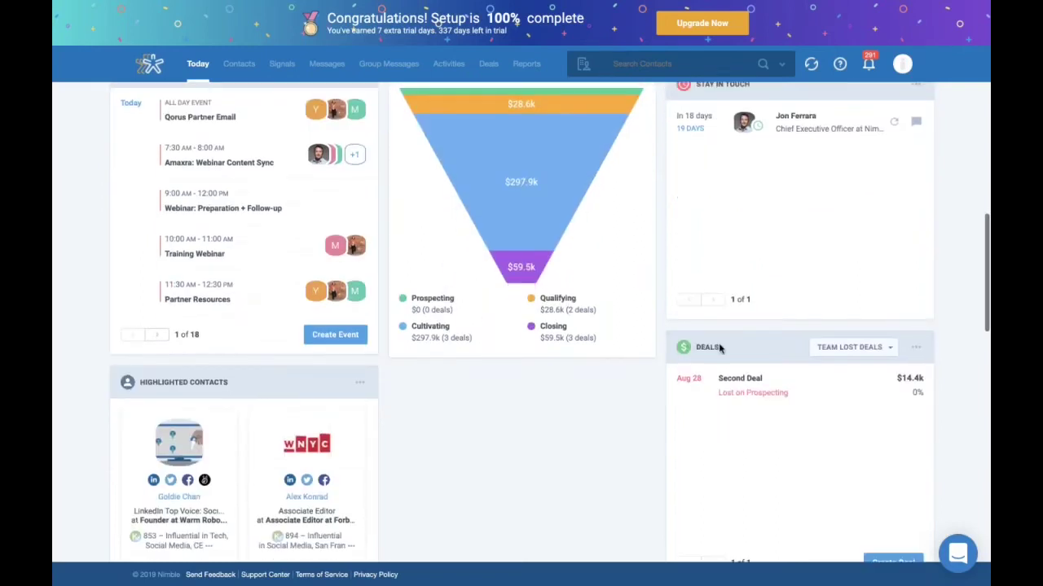
click(888, 353)
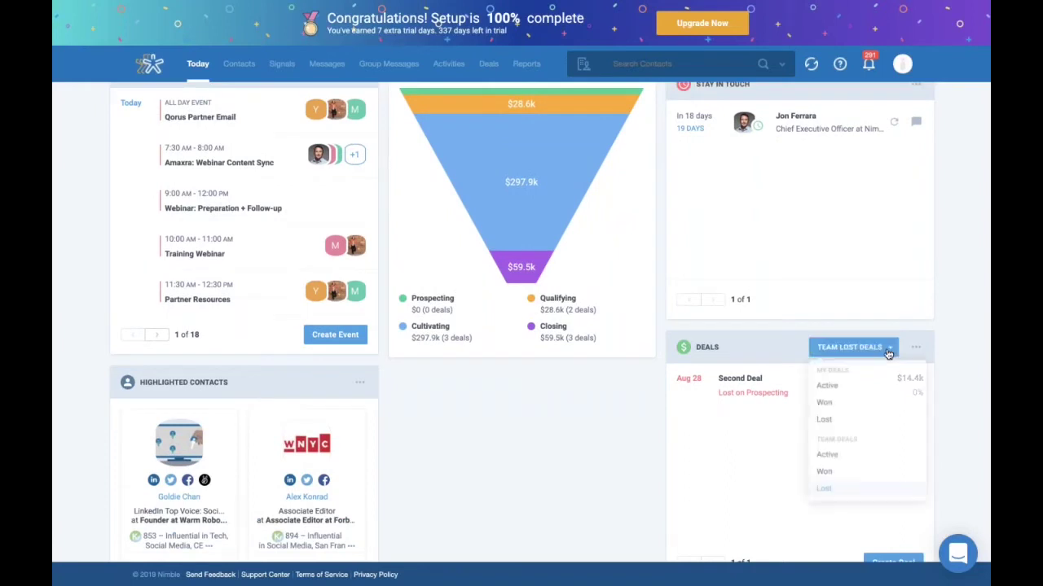
click(871, 394)
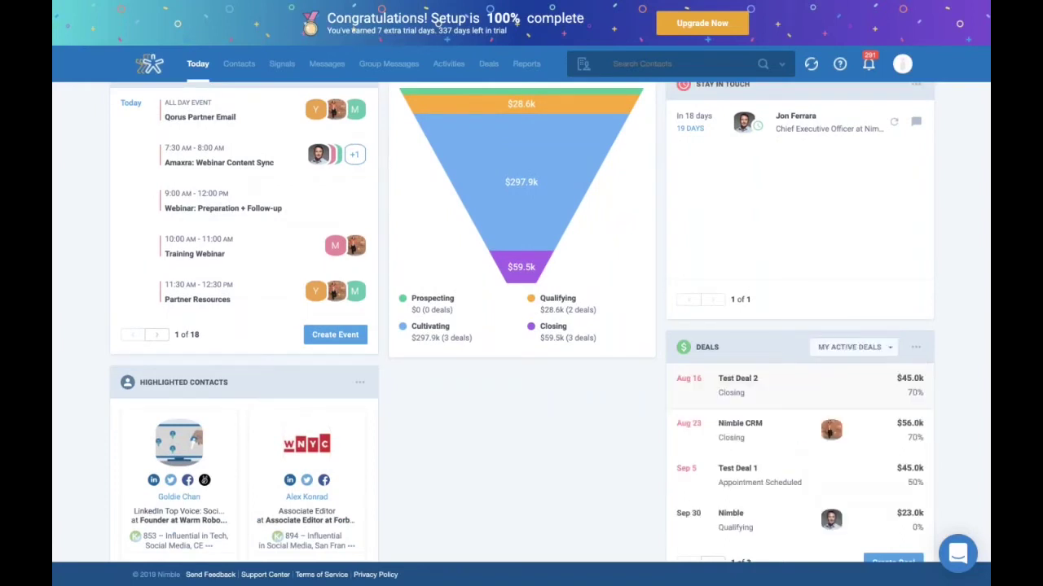
click(889, 353)
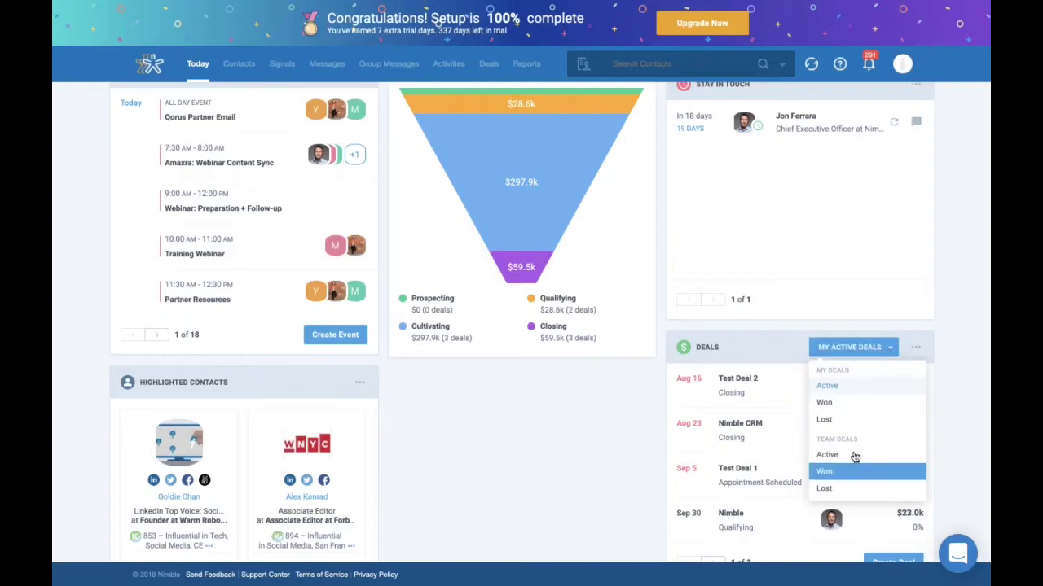
click(855, 455)
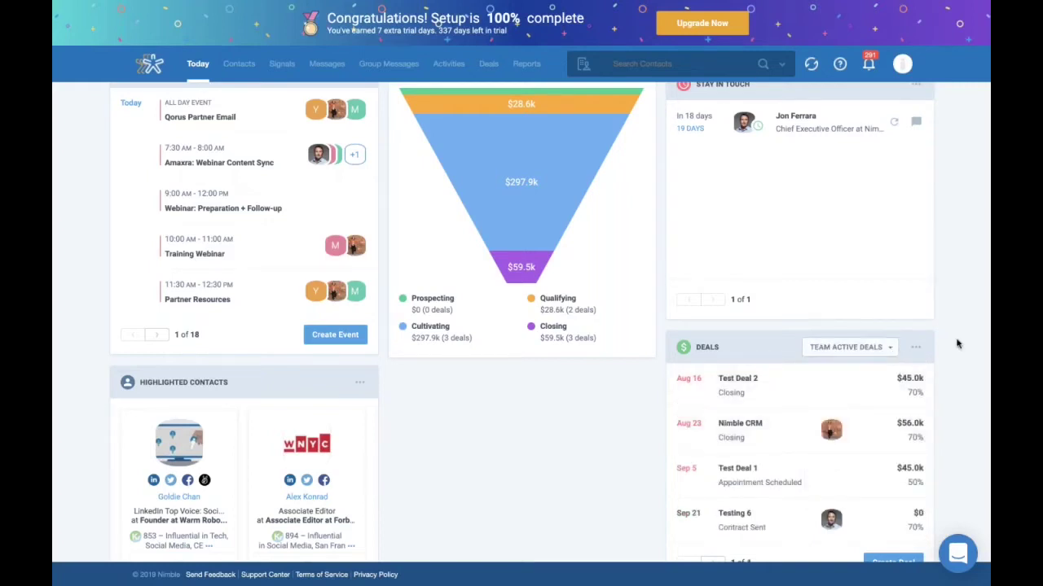
Look over the Stay in Touch, Highlighted Contacts and Onboarding Checklist widgets on the Today page.
scroll(957, 343, up, 2)
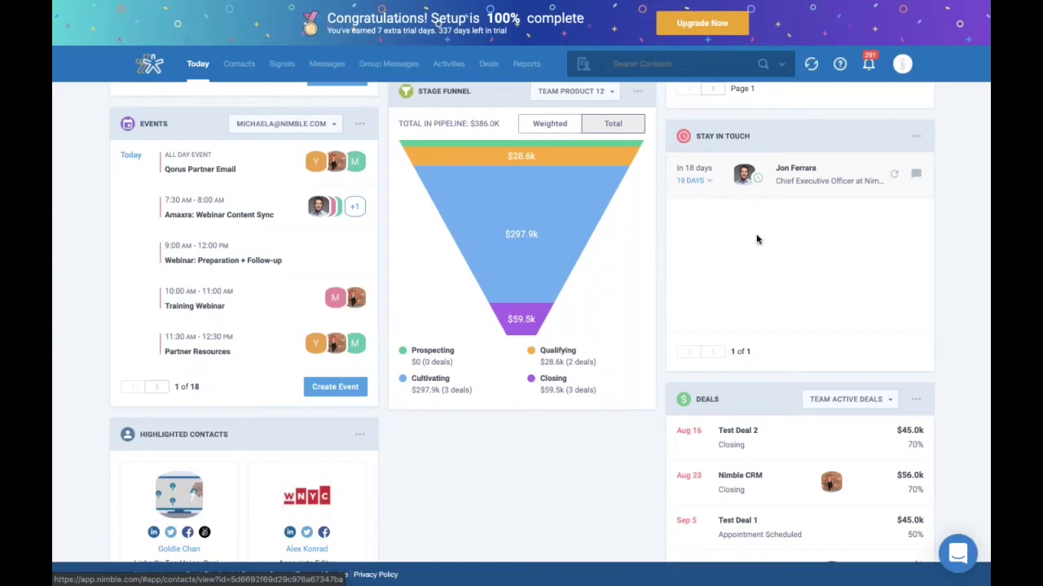
scroll(756, 239, down, 3)
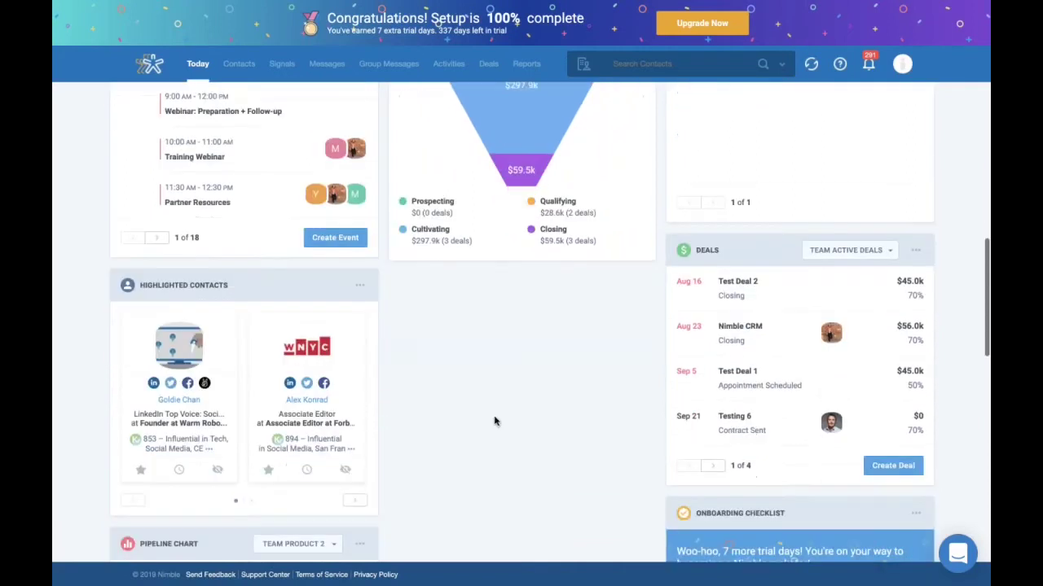
scroll(493, 421, down, 1)
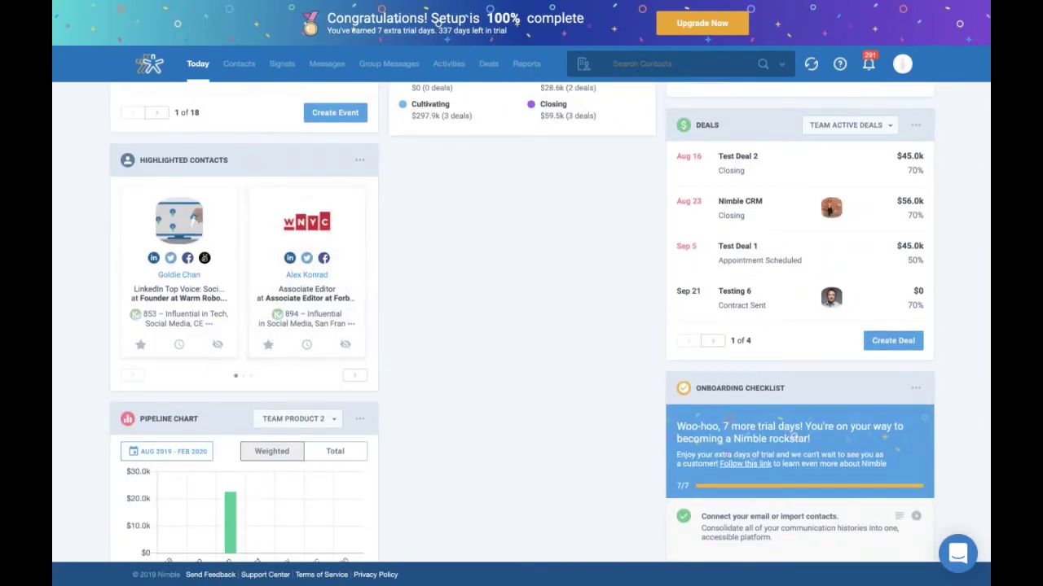
scroll(233, 158, down, 1)
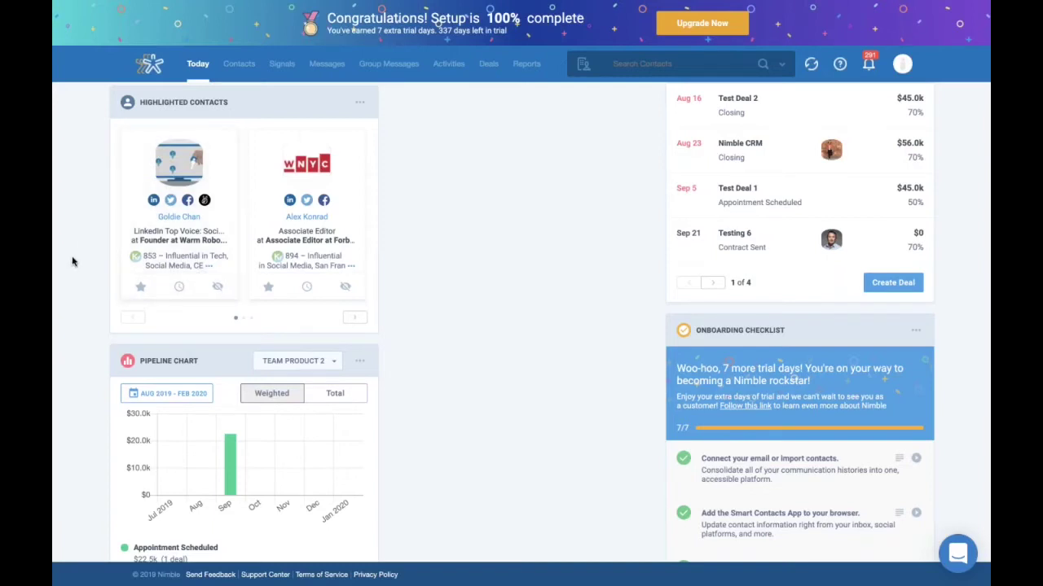
Review the user and pipeline filter options available for the Pipeline Chart widget.
scroll(72, 261, down, 2)
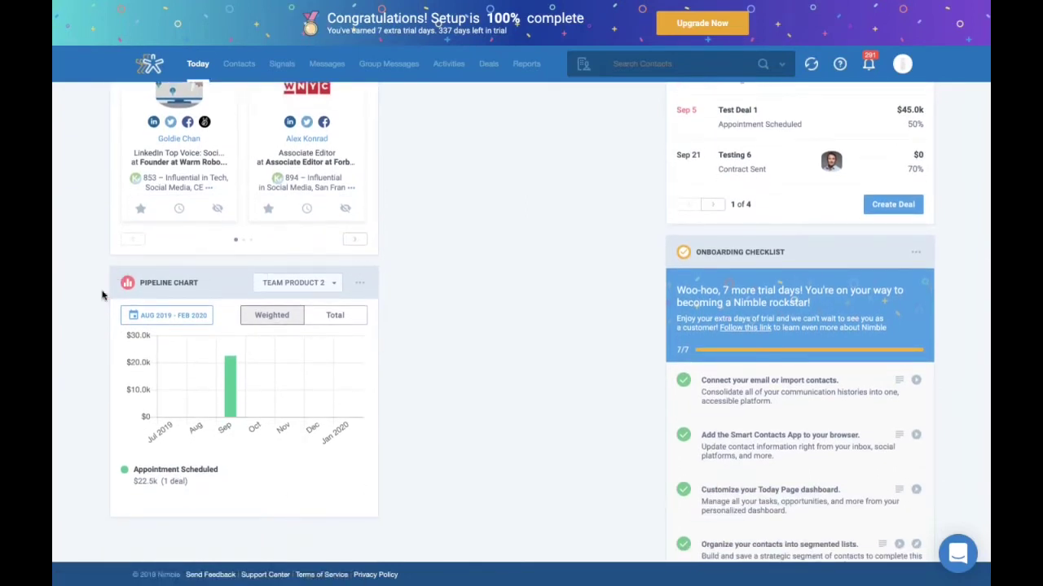
scroll(103, 295, down, 1)
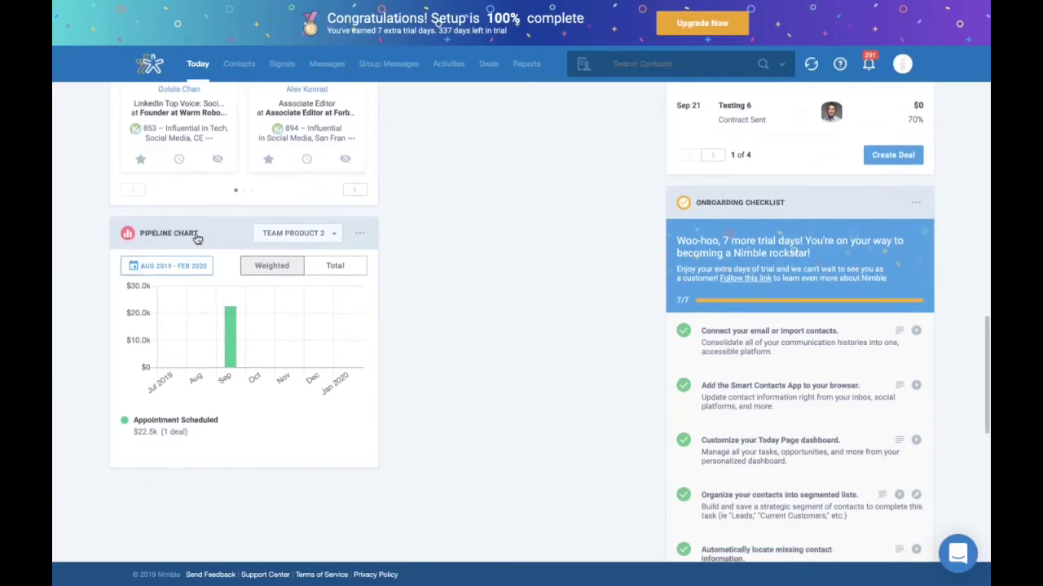
click(331, 236)
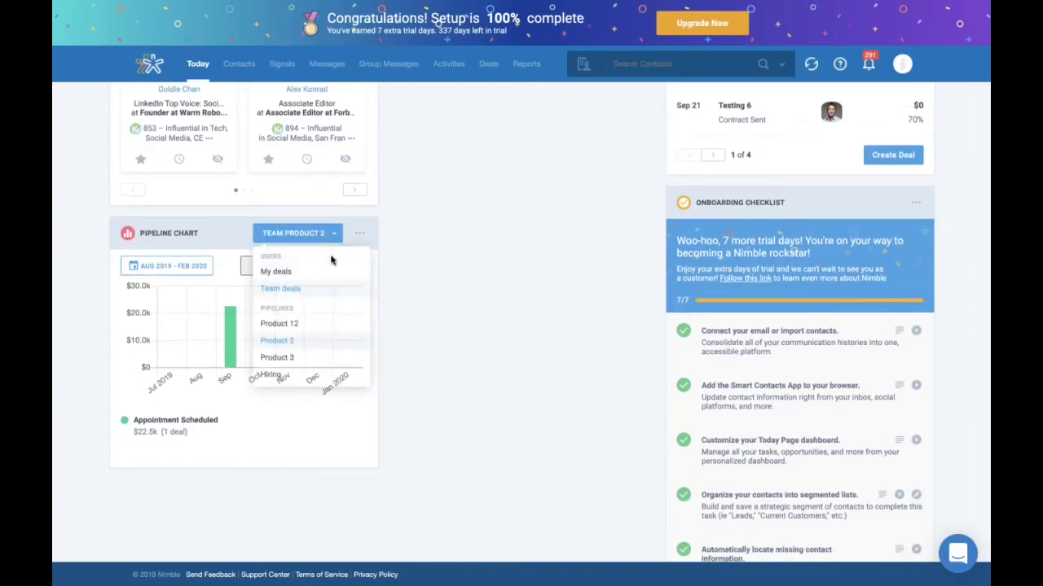
scroll(321, 328, down, 1)
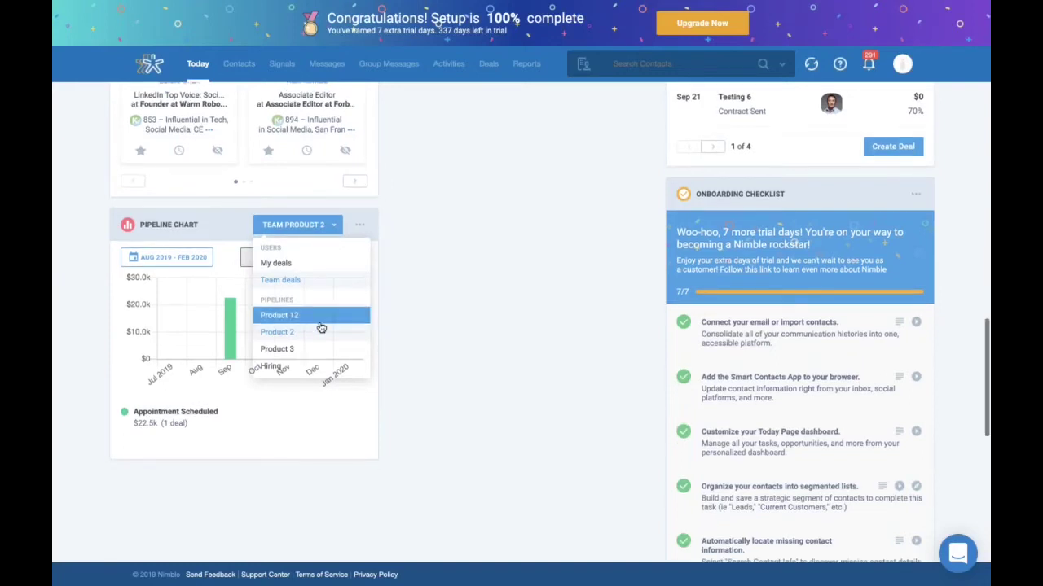
scroll(321, 328, down, 1)
click(330, 224)
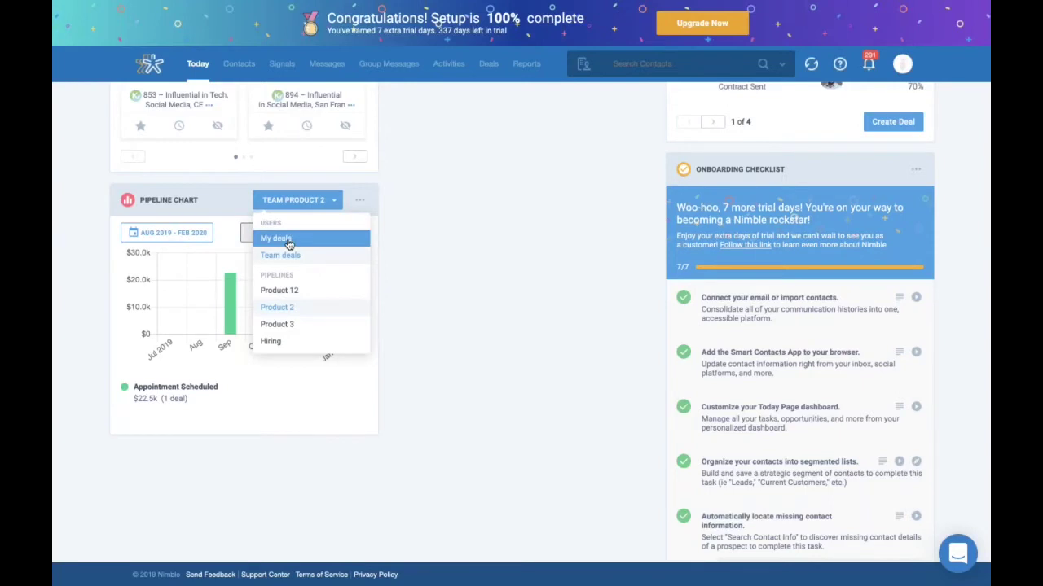
View your own Product 2 deals in the Pipeline Chart widget, and return its filter to team deals.
click(288, 238)
click(334, 205)
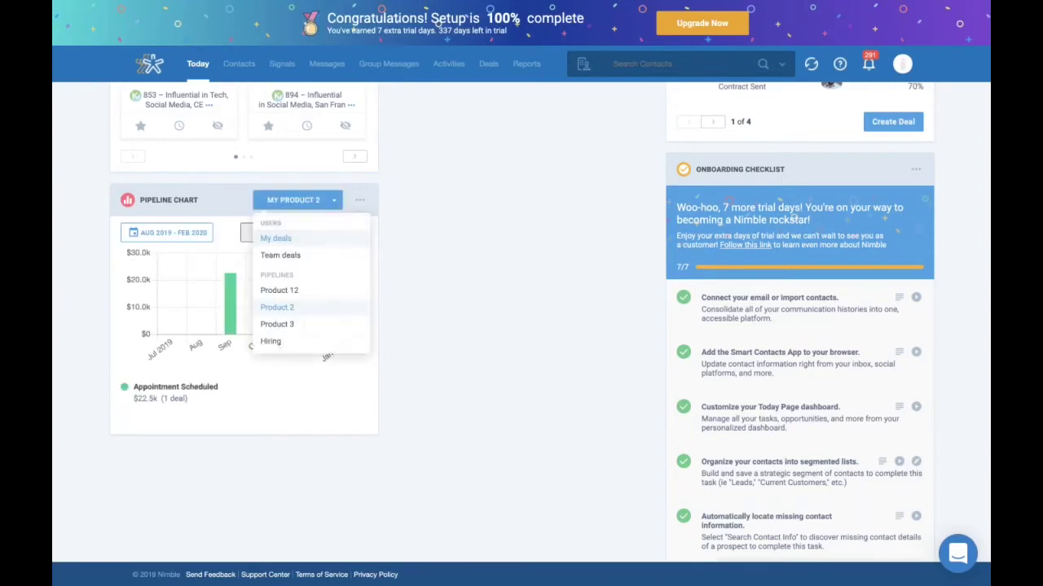
click(280, 255)
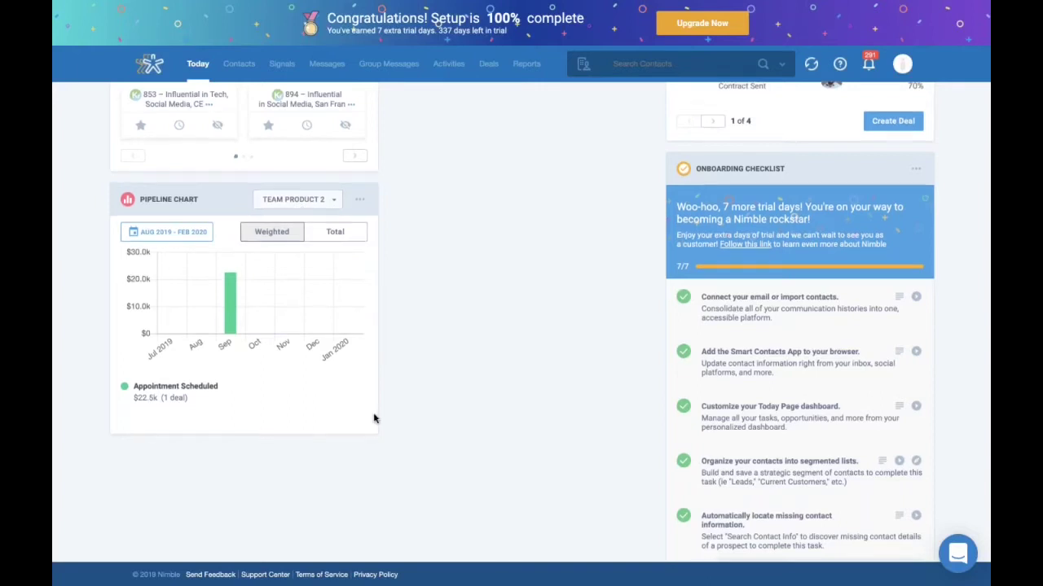
Read through all the tasks in the Onboarding Checklist widget, and return to the beginning of the Today page.
scroll(375, 418, down, 1)
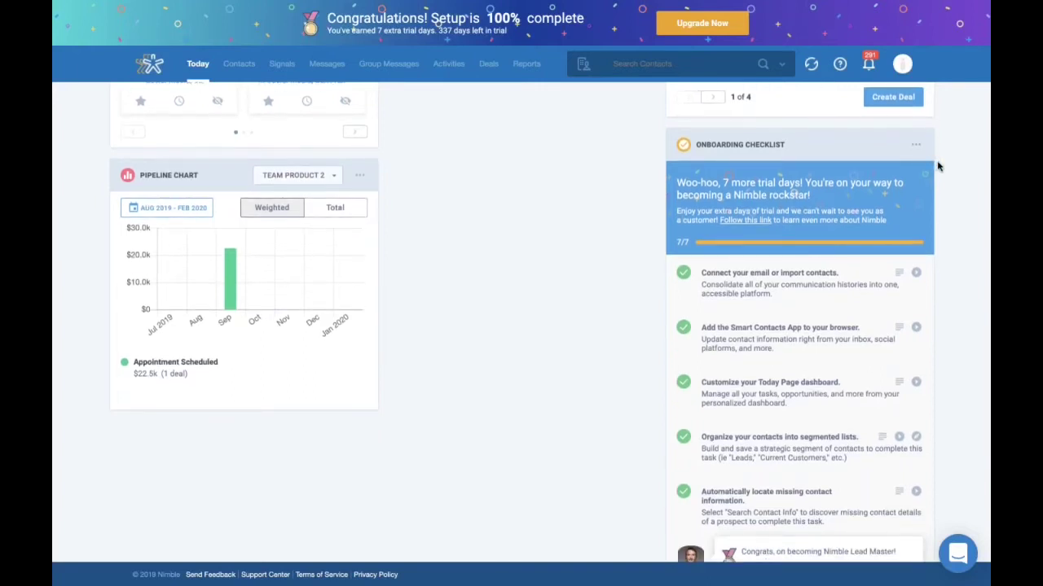
scroll(937, 166, down, 1)
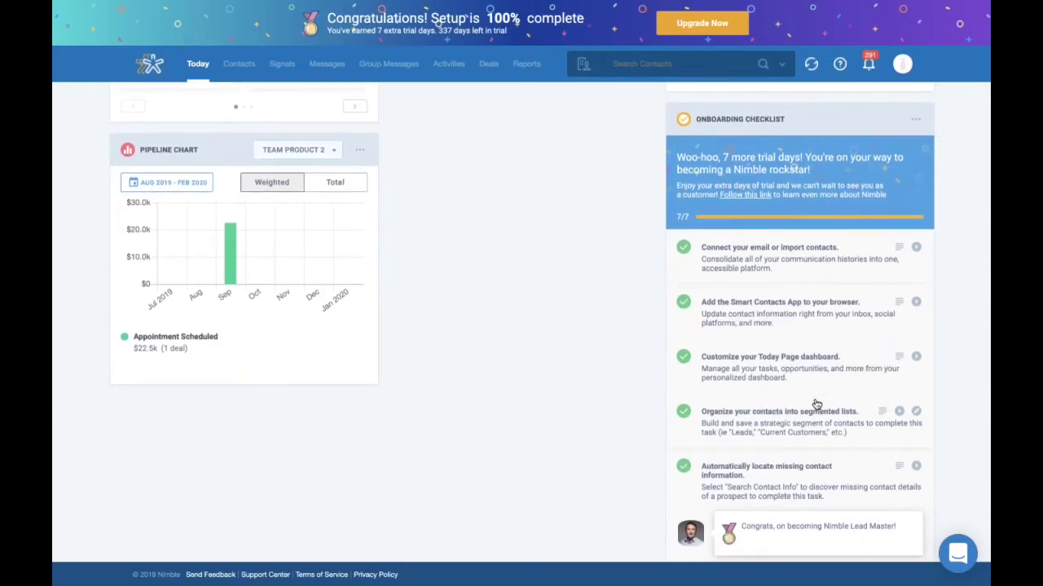
scroll(816, 405, down, 3)
scroll(817, 405, down, 1)
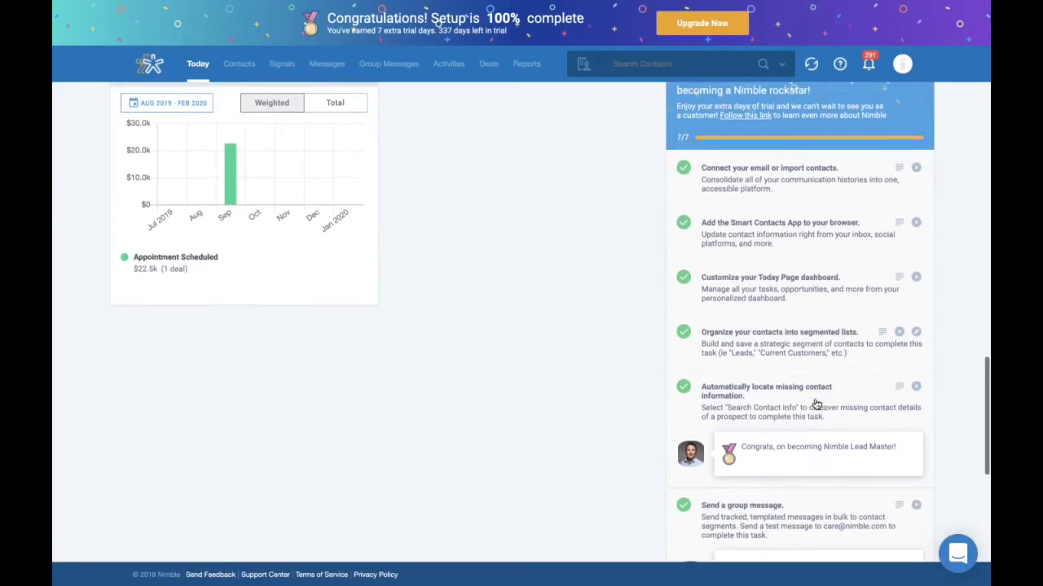
scroll(831, 384, down, 1)
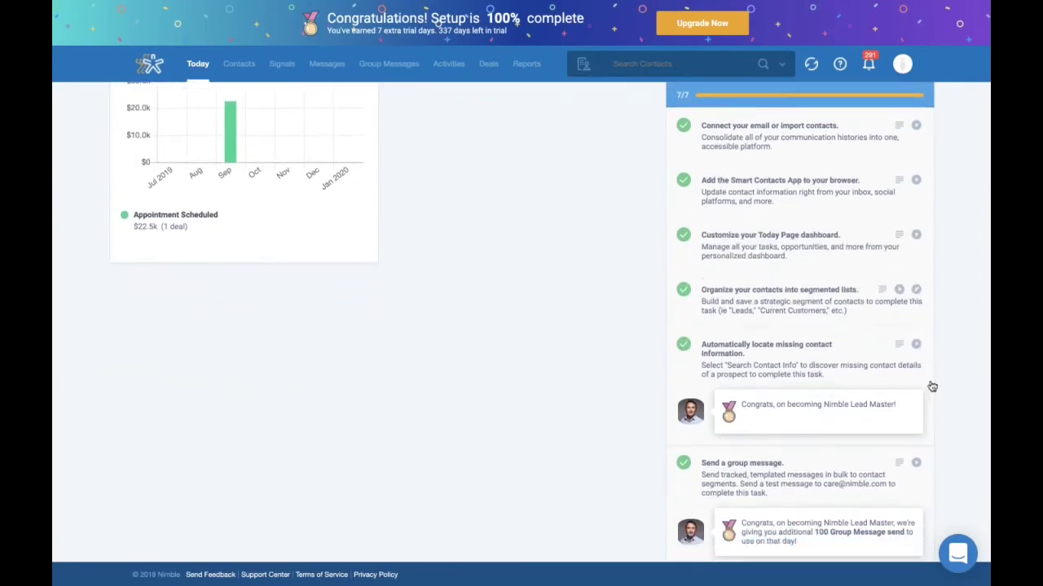
scroll(931, 386, down, 2)
scroll(932, 386, up, 2)
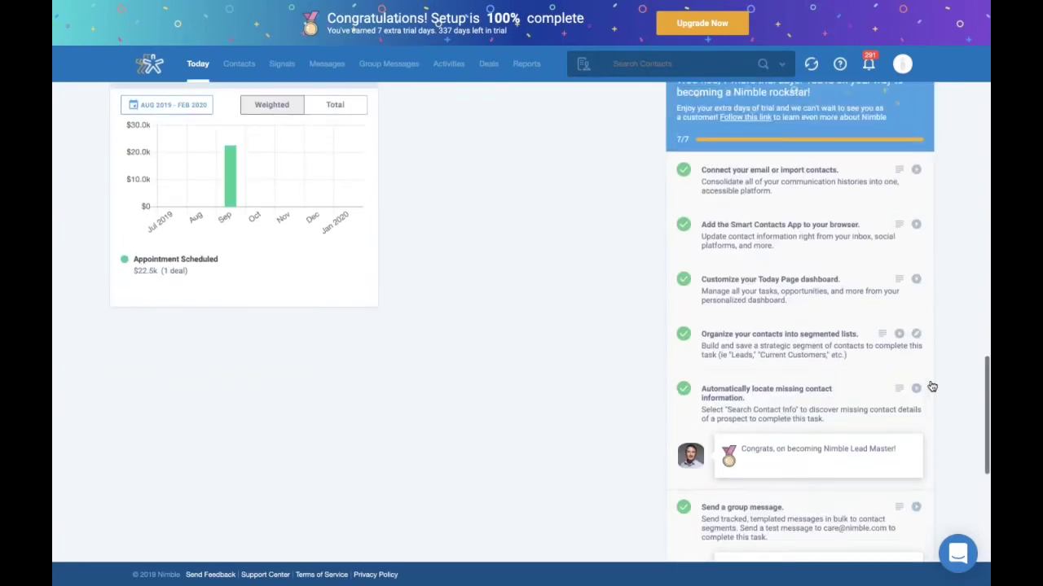
scroll(932, 386, down, 1)
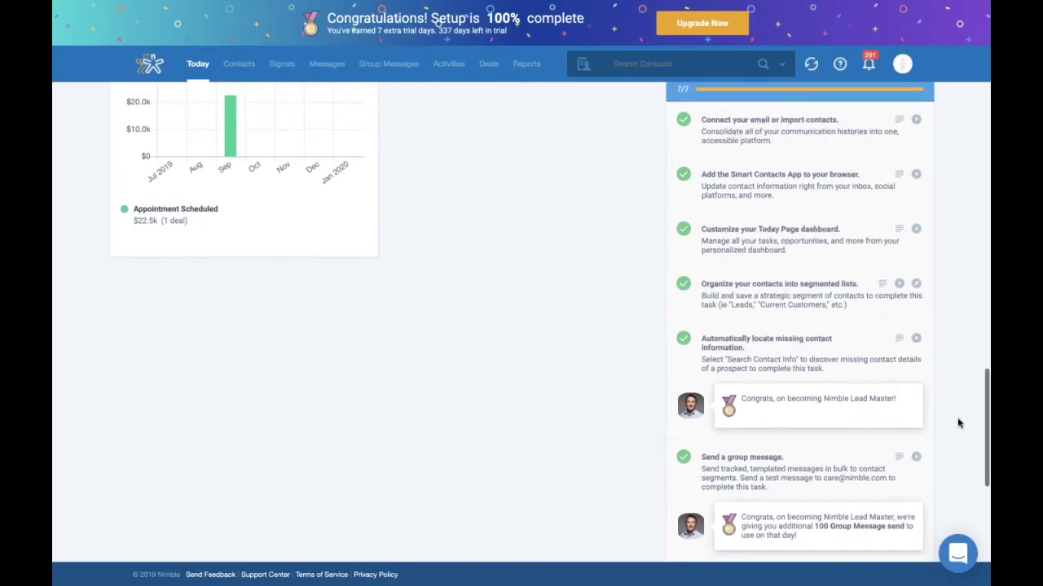
scroll(958, 423, down, 1)
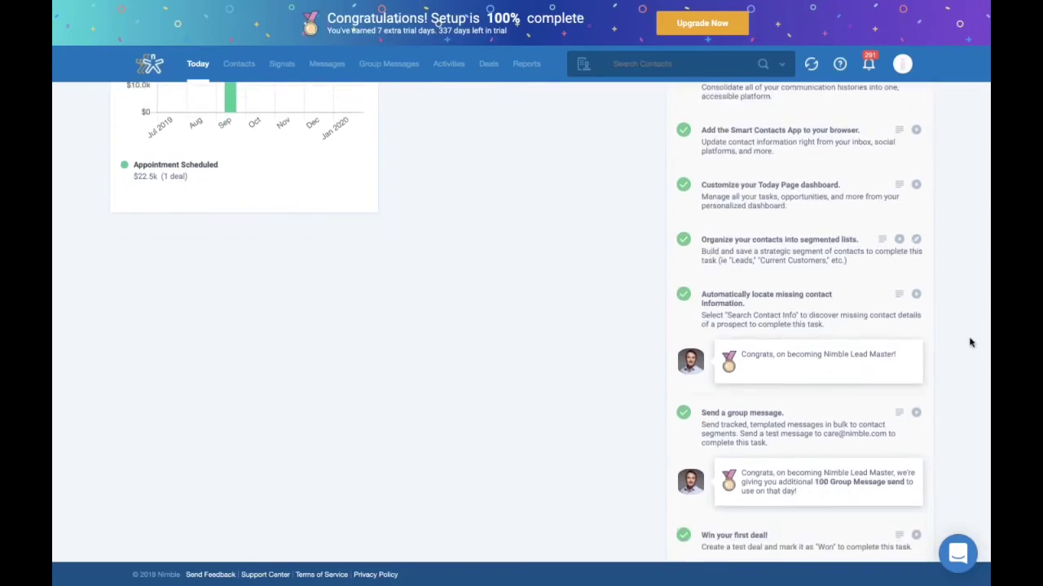
scroll(863, 284, down, 3)
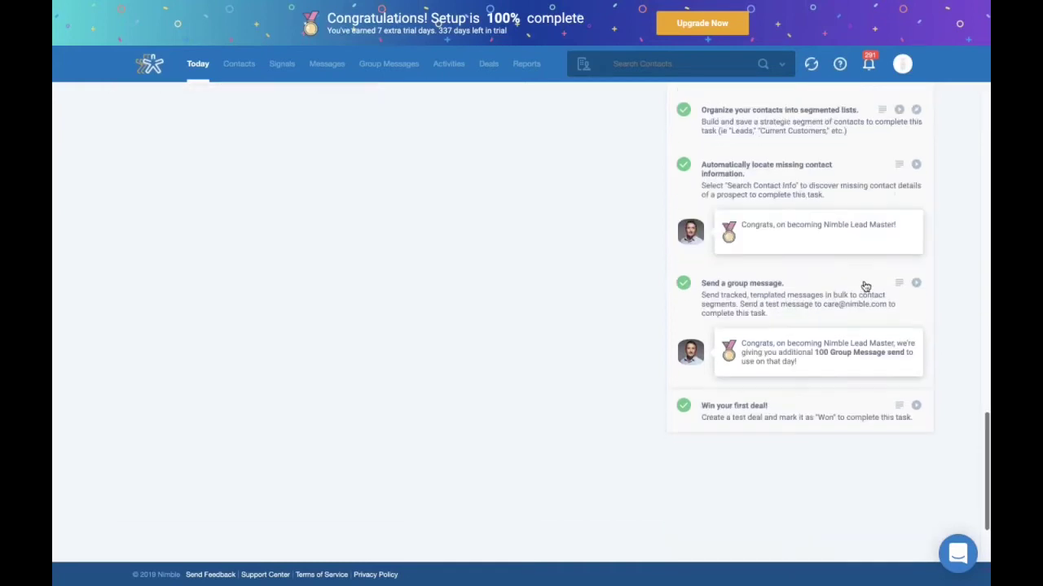
scroll(634, 277, up, 4)
scroll(633, 277, up, 3)
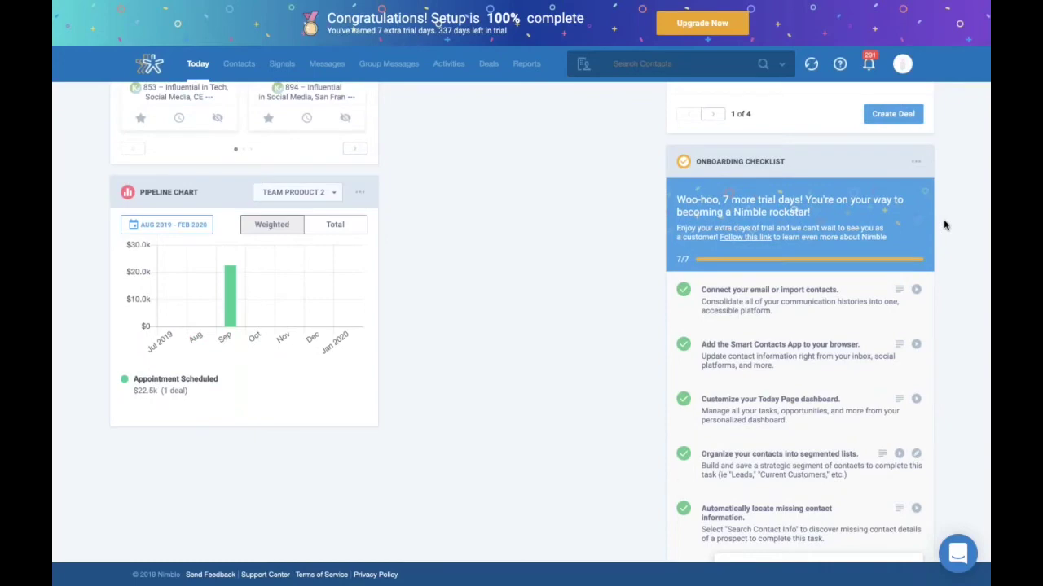
scroll(945, 224, up, 10)
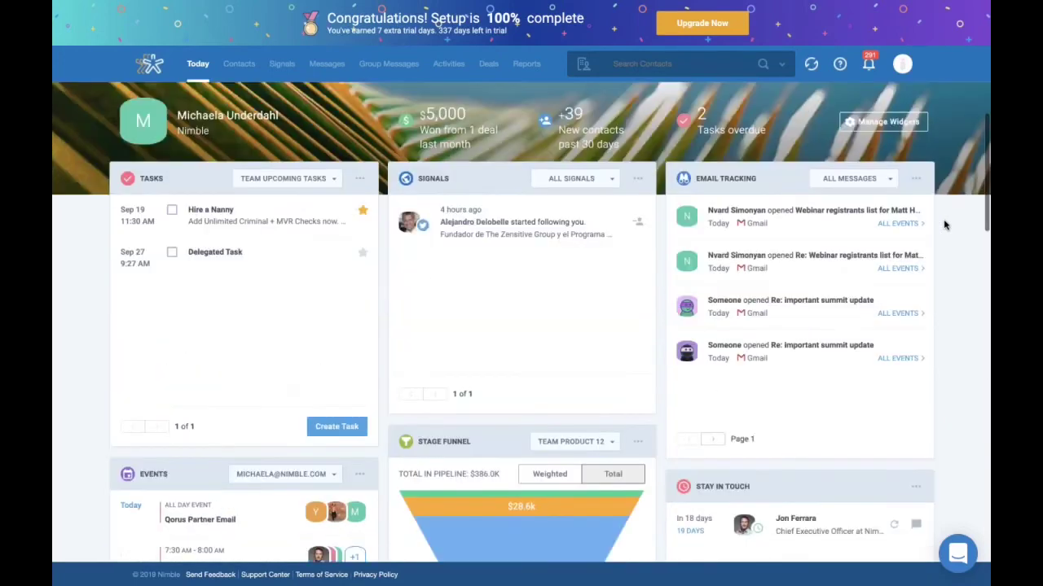
Open the contacts area and view the All Contacts, People, Companies and Marked Important lists.
click(238, 64)
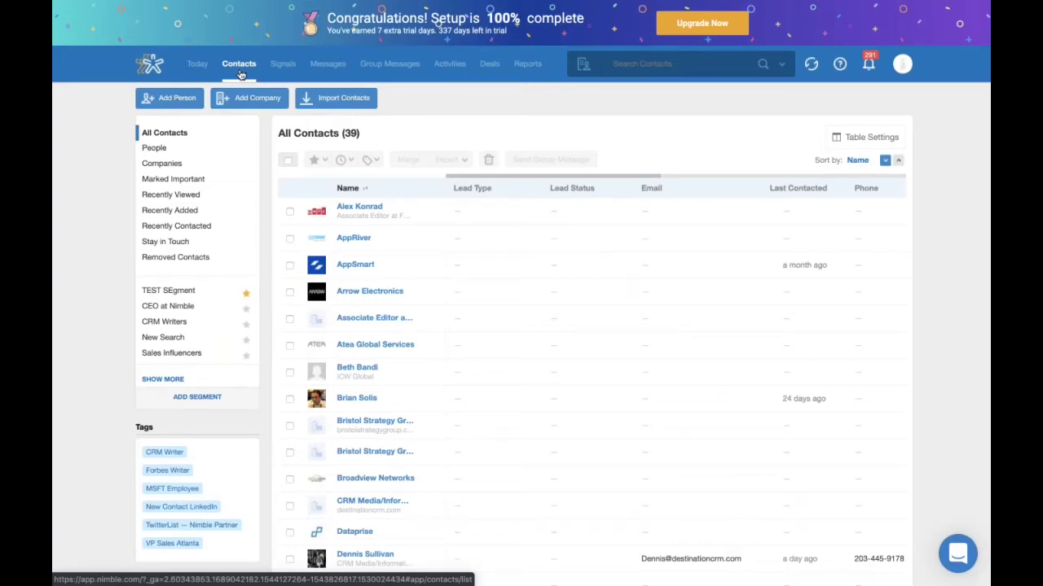
click(240, 74)
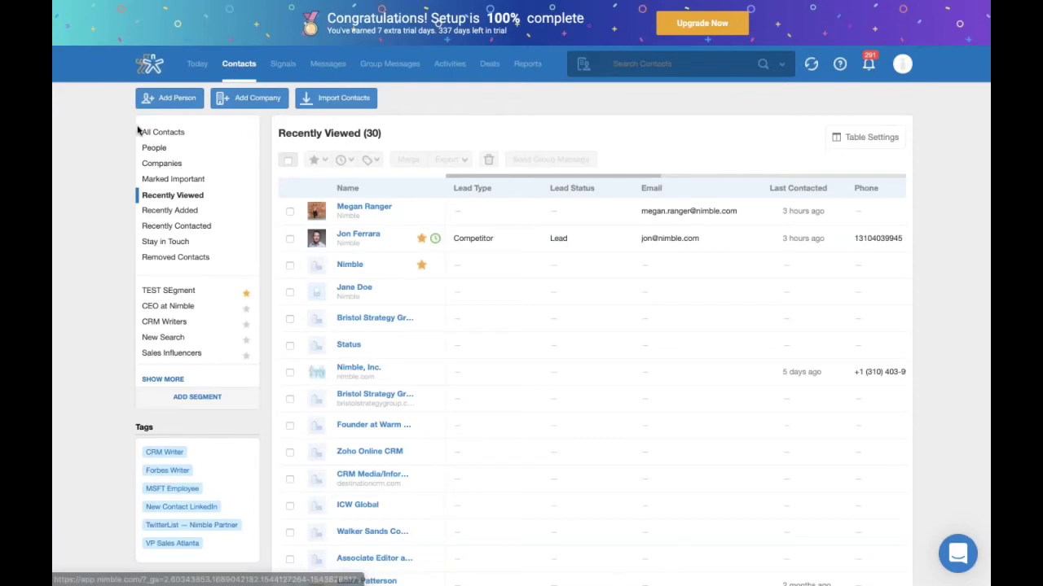
click(162, 135)
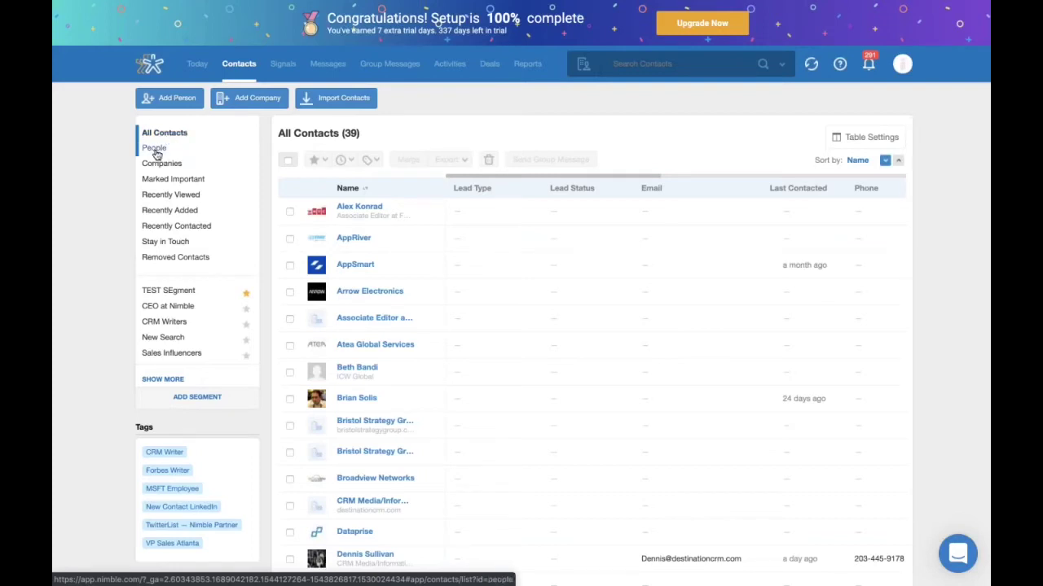
click(156, 154)
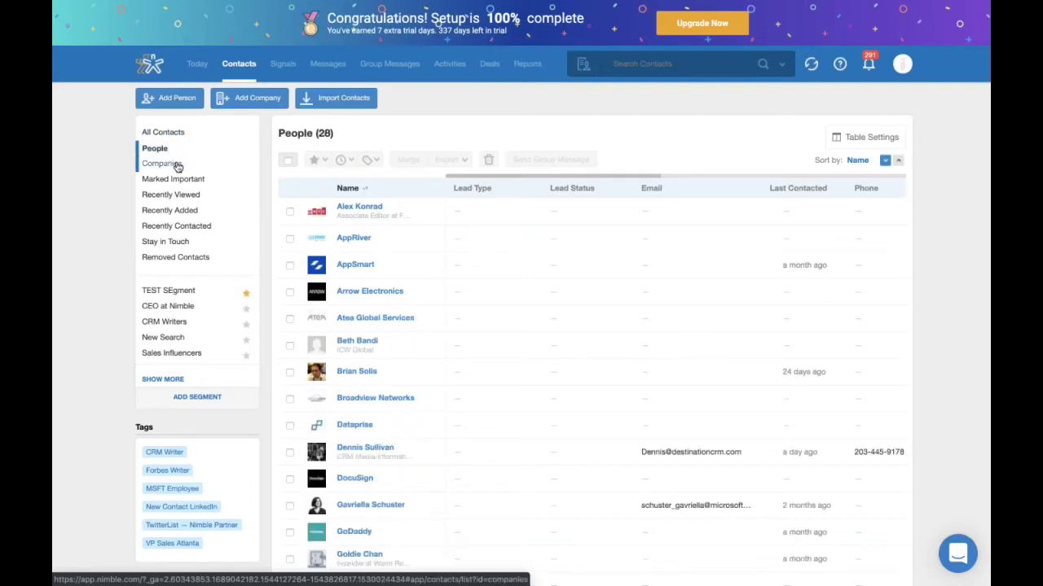
click(175, 165)
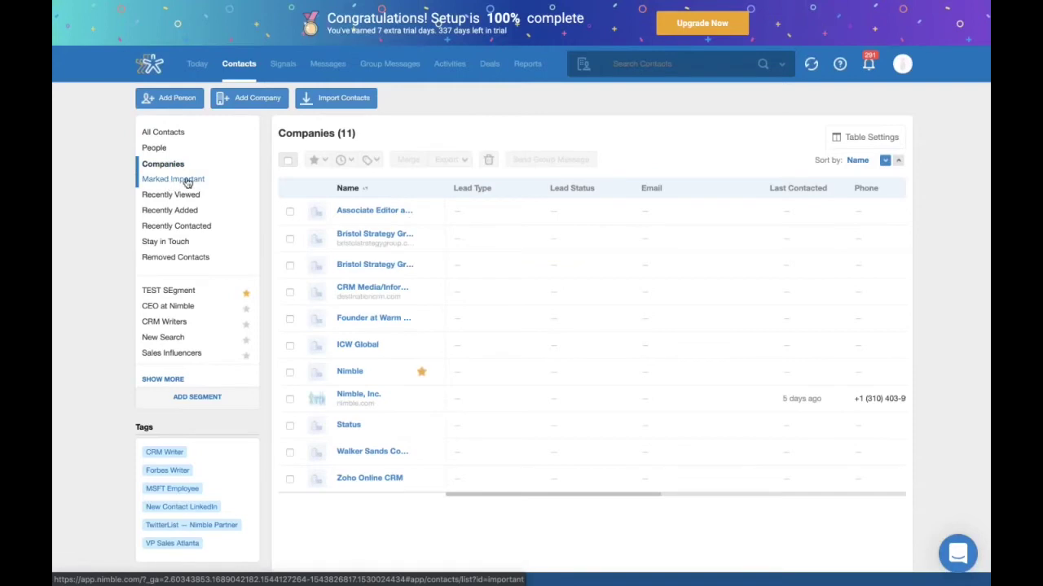
click(186, 181)
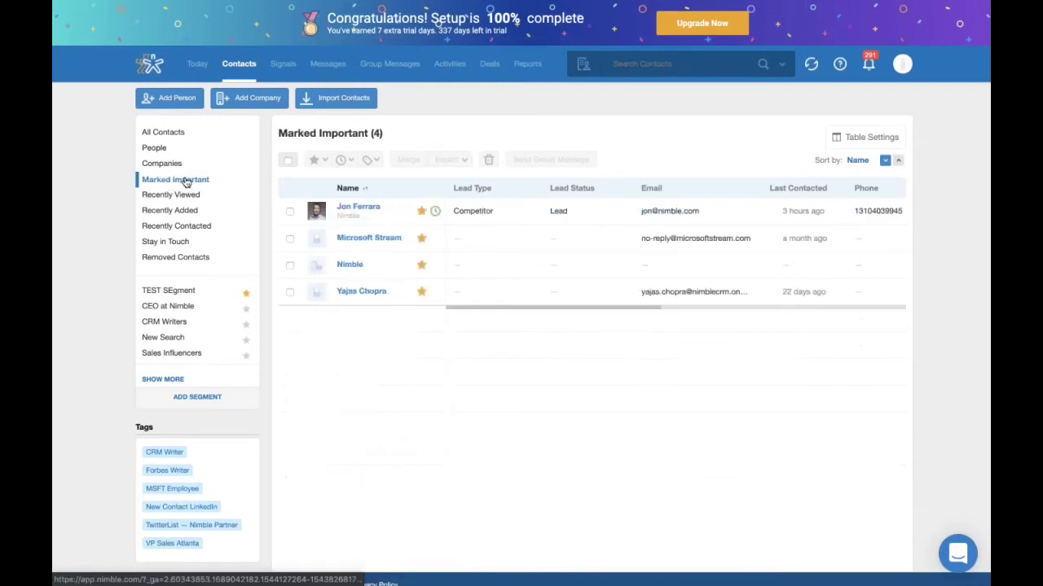
View the Recently Viewed, Recently Added and Removed Contacts lists, and return to All Contacts.
click(188, 201)
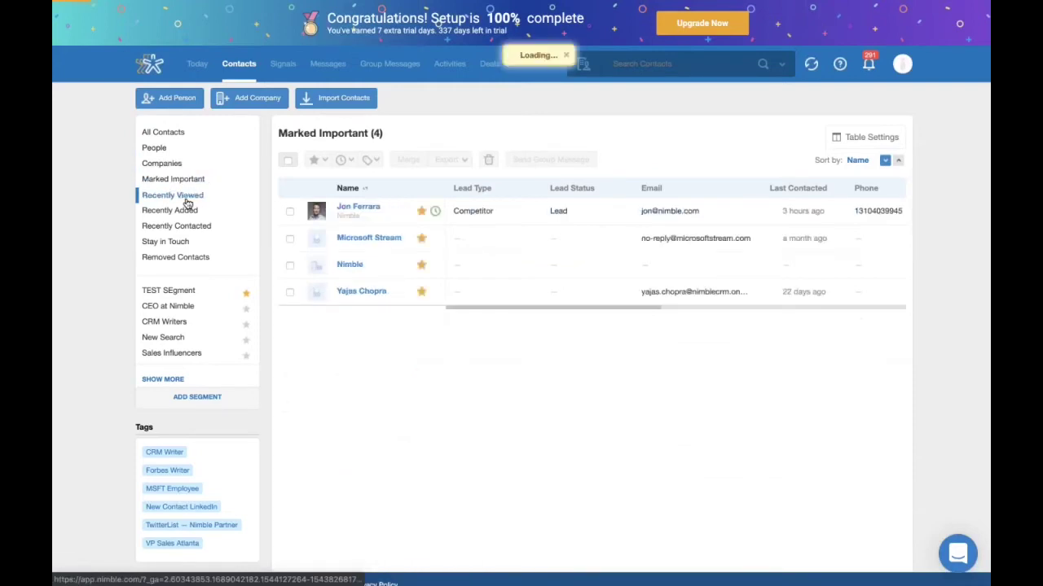
click(186, 211)
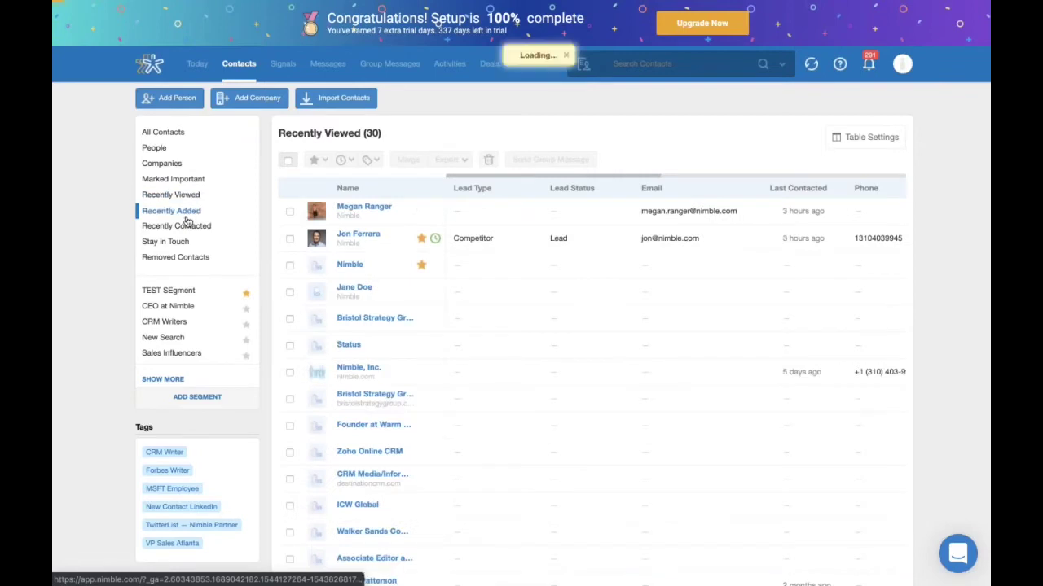
click(165, 263)
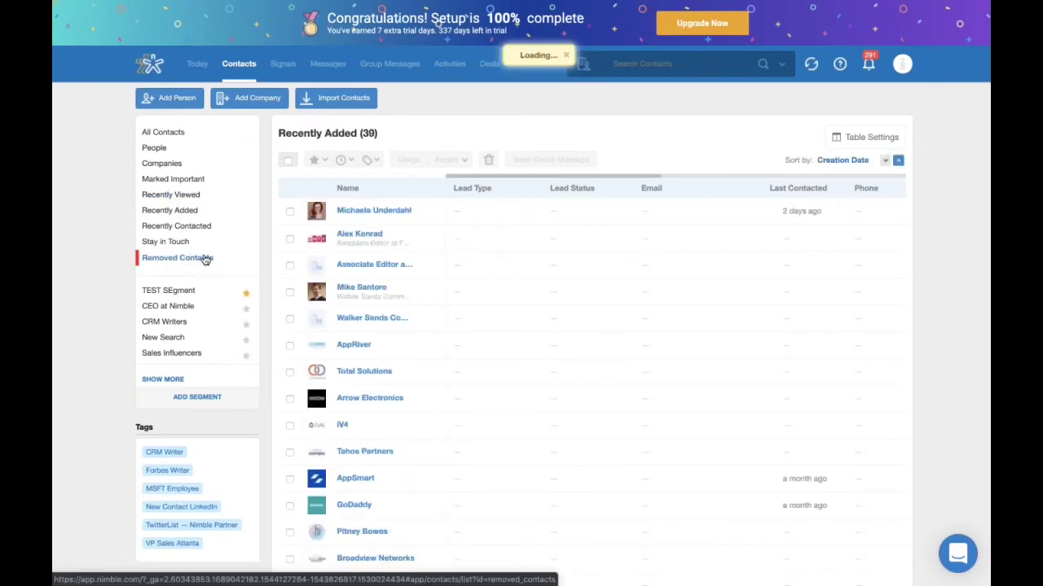
click(181, 134)
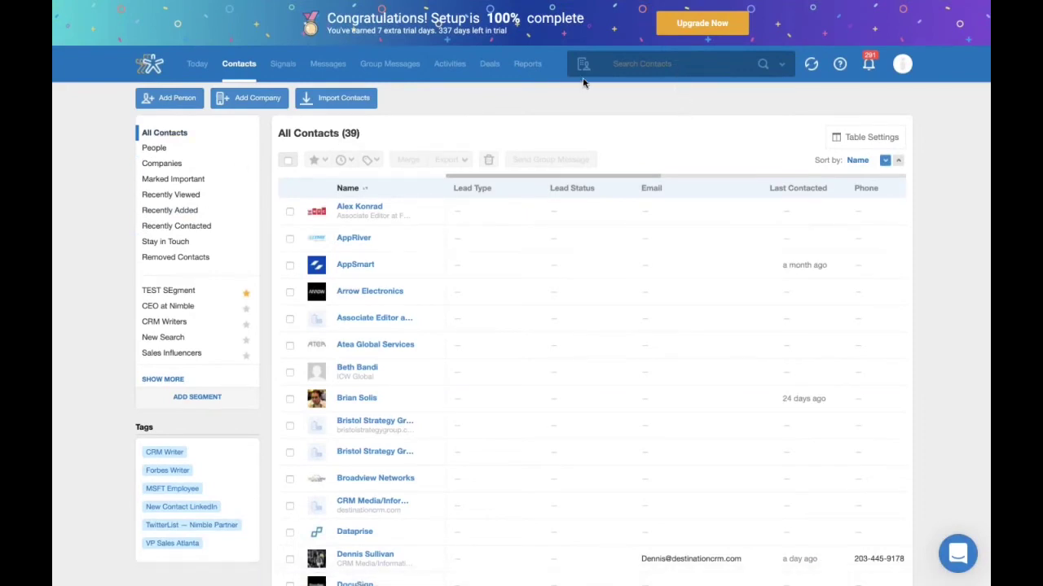
Start a new contact search and filter it to contacts whose tag is "VP Sales Atlanta".
click(682, 64)
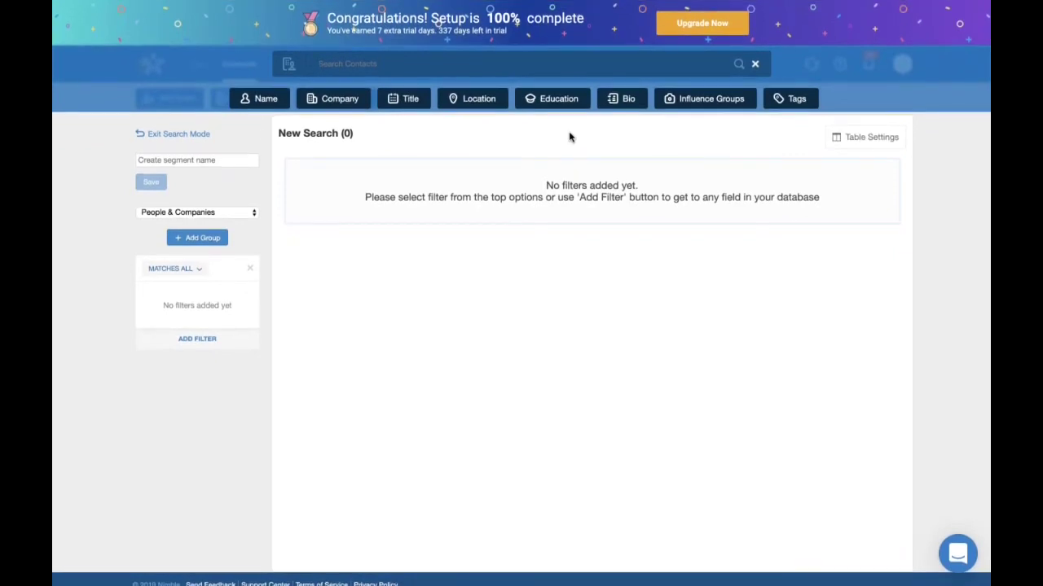
click(797, 99)
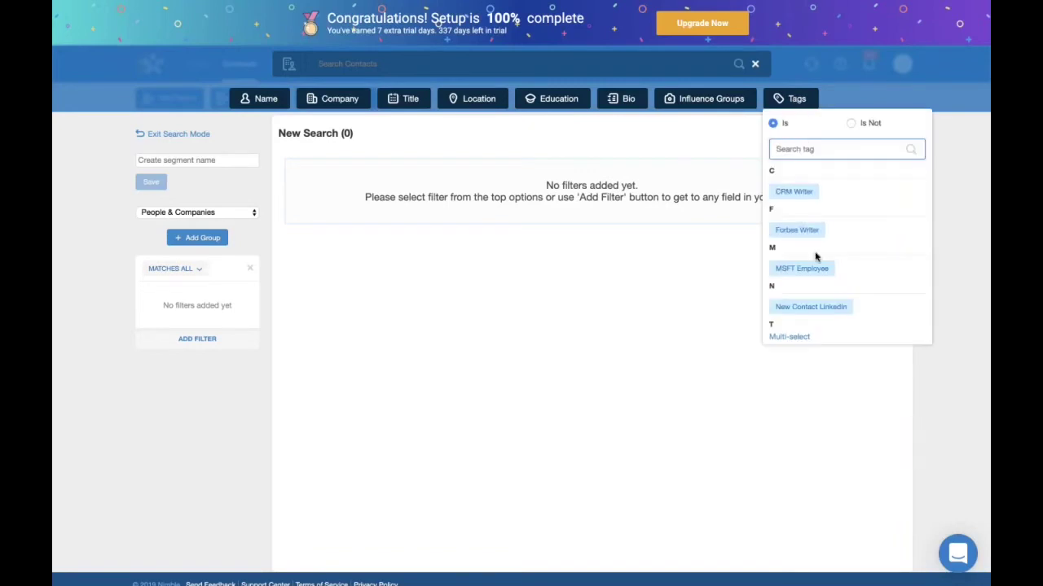
scroll(875, 252, down, 2)
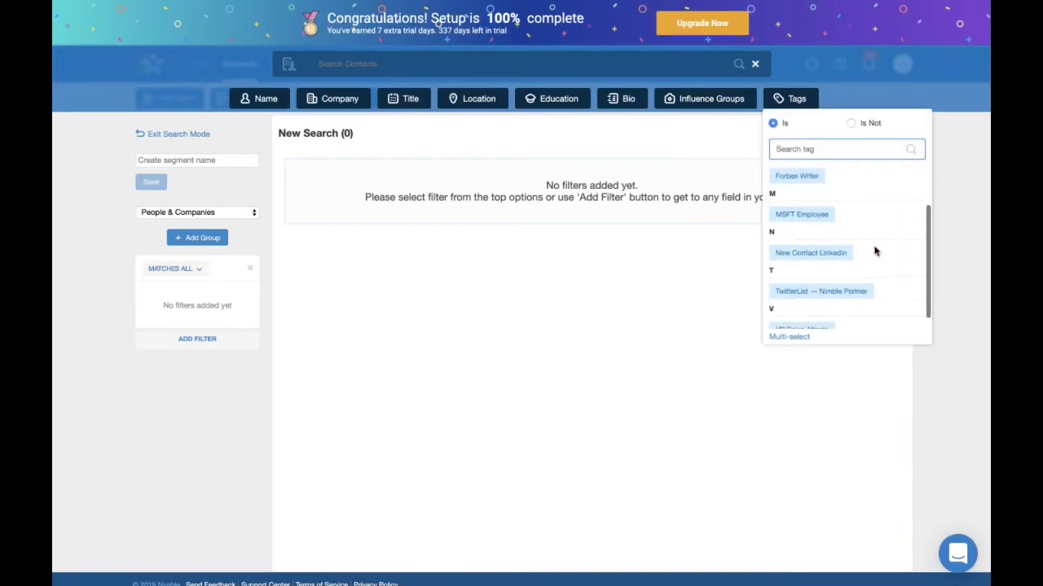
scroll(874, 249, down, 1)
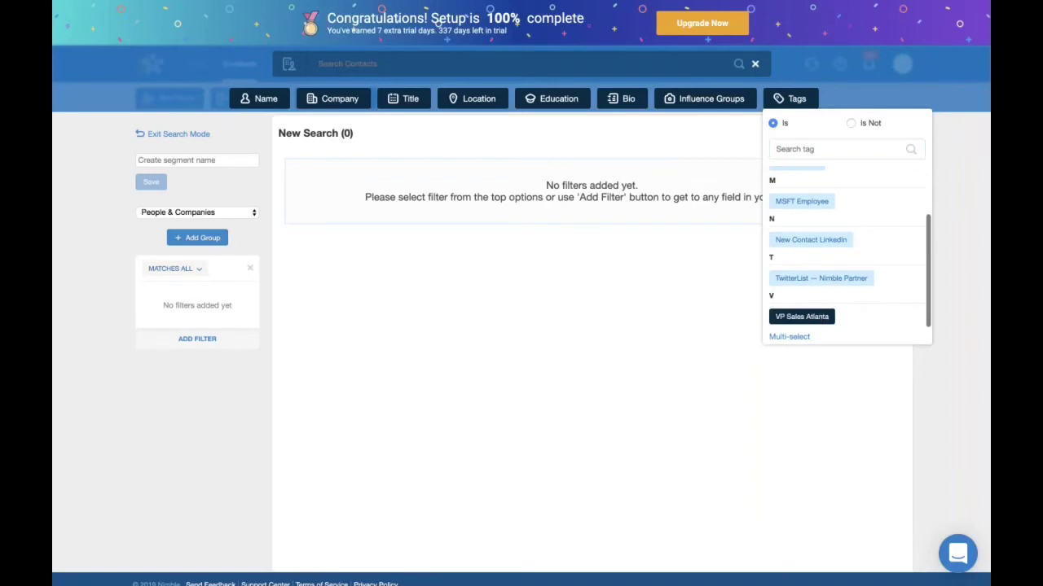
click(816, 318)
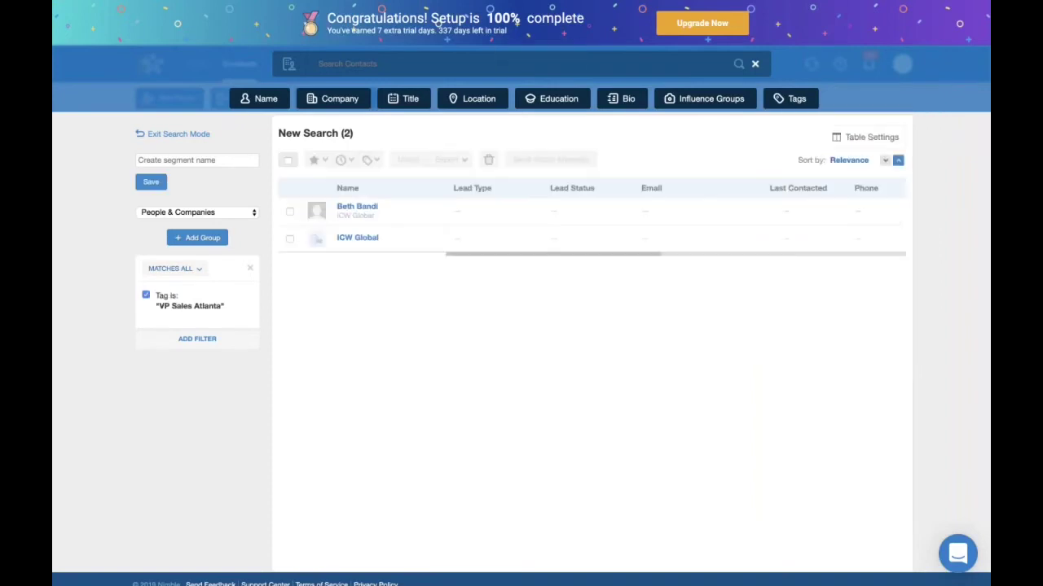
Review the additional filters available for the contact search, including the conditions offered by the Email and Birthday filters.
click(197, 340)
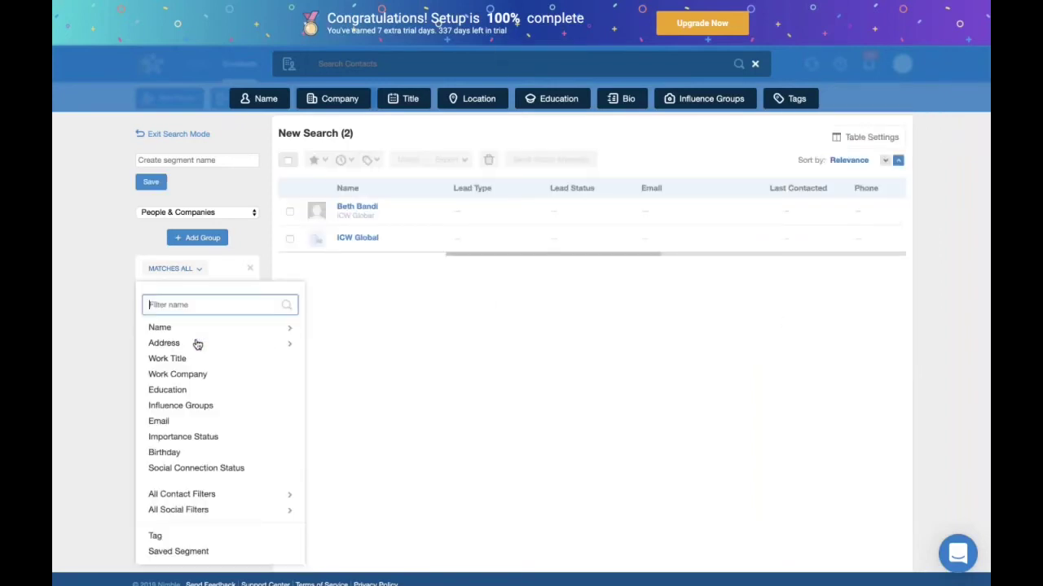
scroll(192, 396, down, 1)
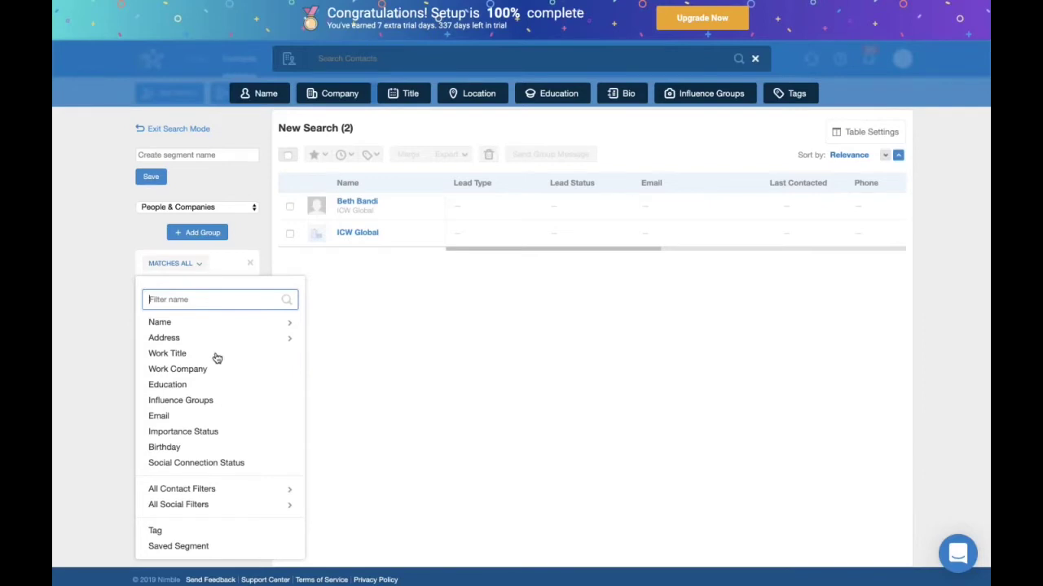
scroll(216, 358, down, 1)
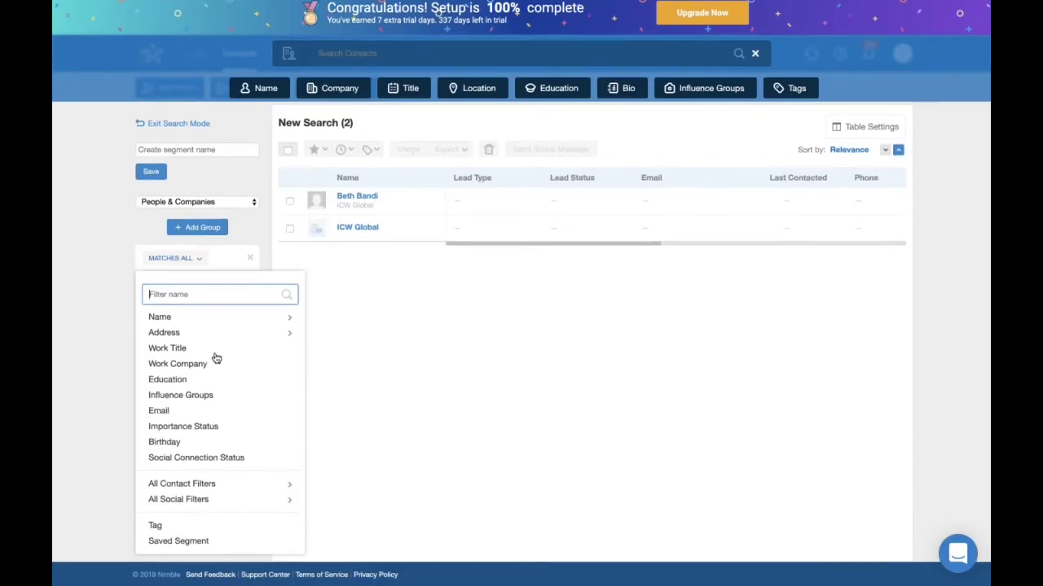
click(168, 412)
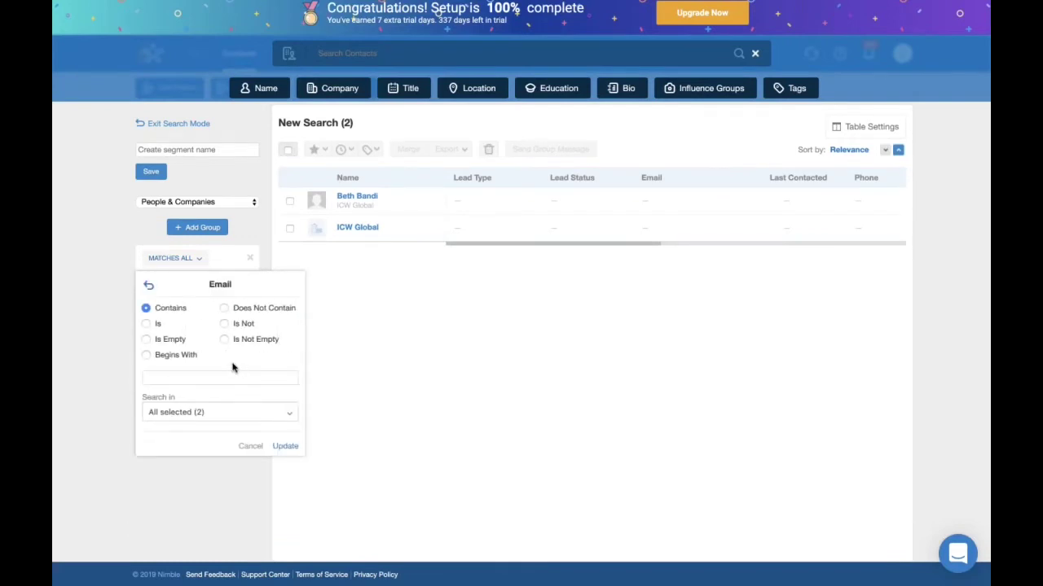
click(224, 324)
click(285, 446)
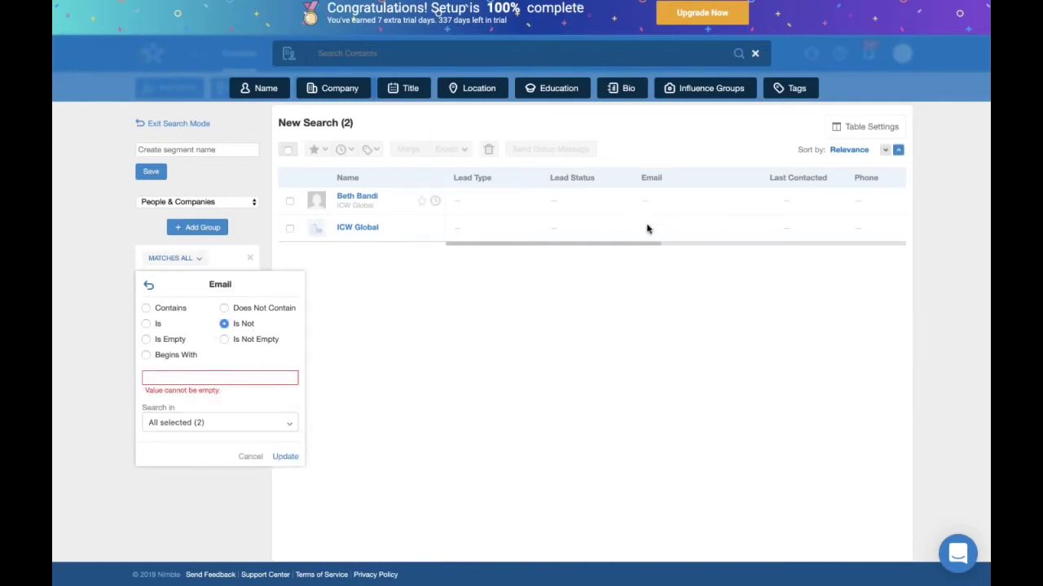
click(148, 285)
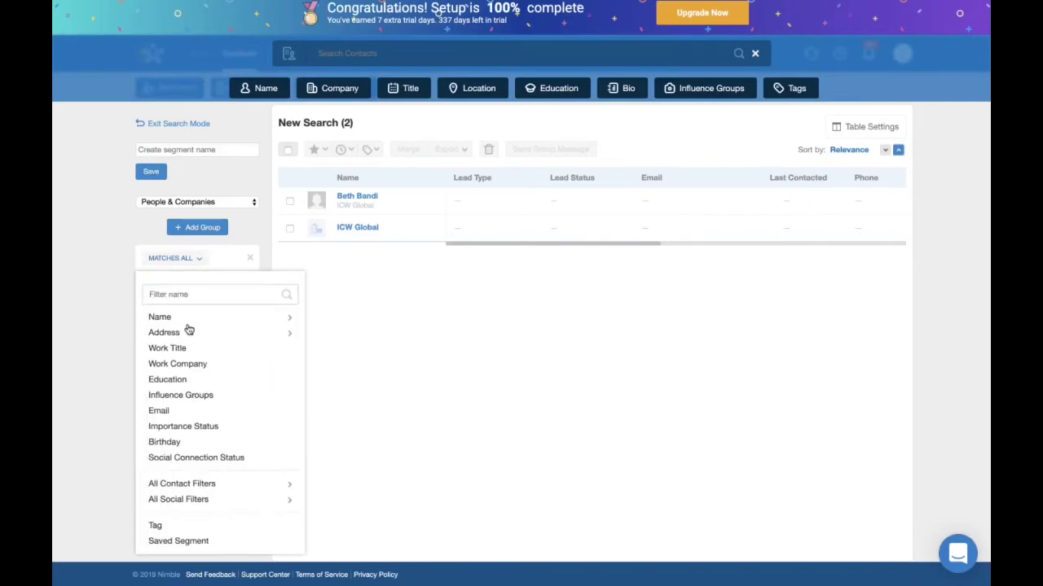
click(164, 444)
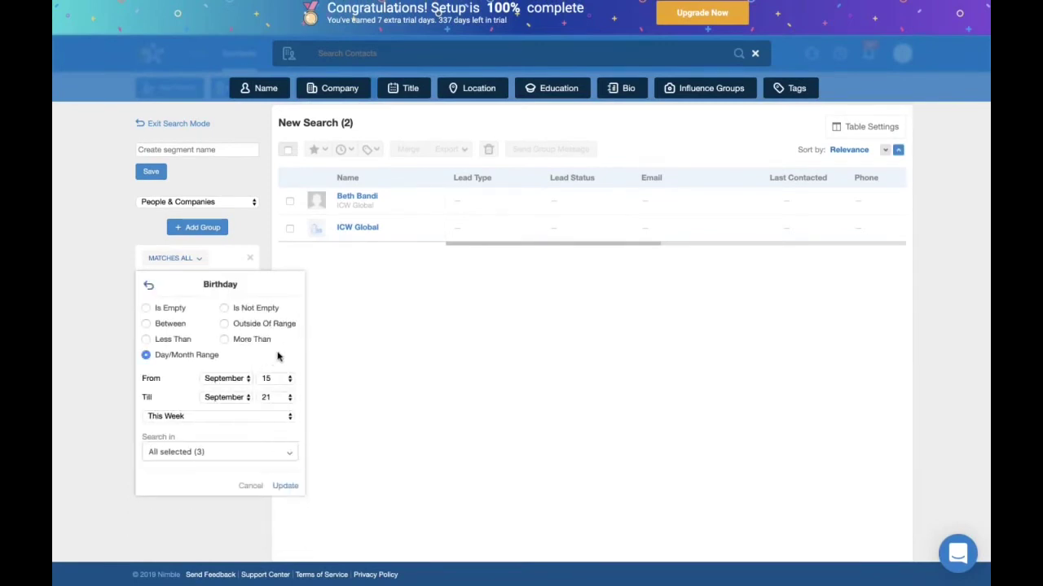
click(149, 288)
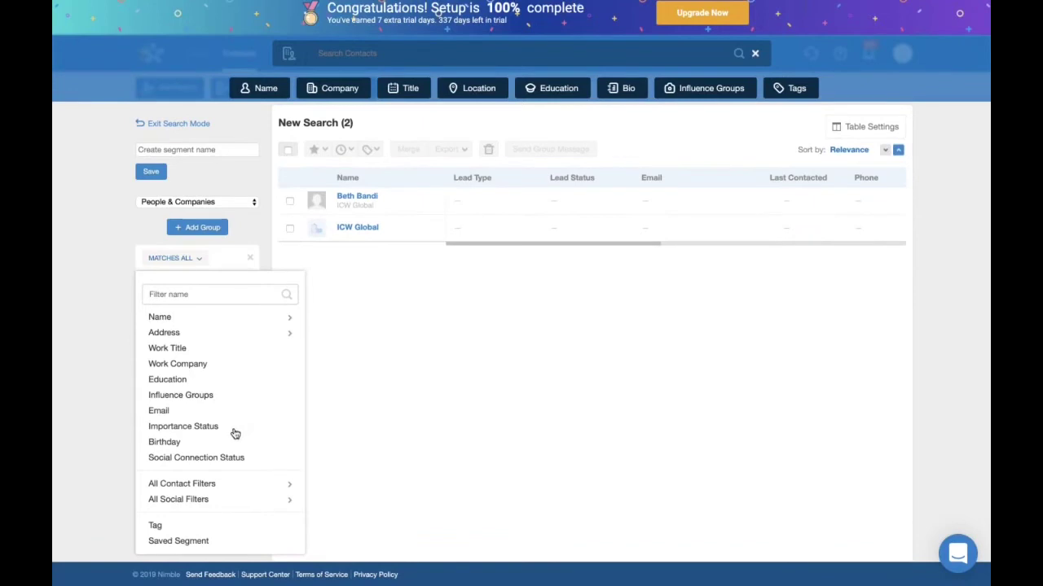
Look into the Work Title filter for the contact search, return to the filter list and close it without adding a filter.
click(185, 351)
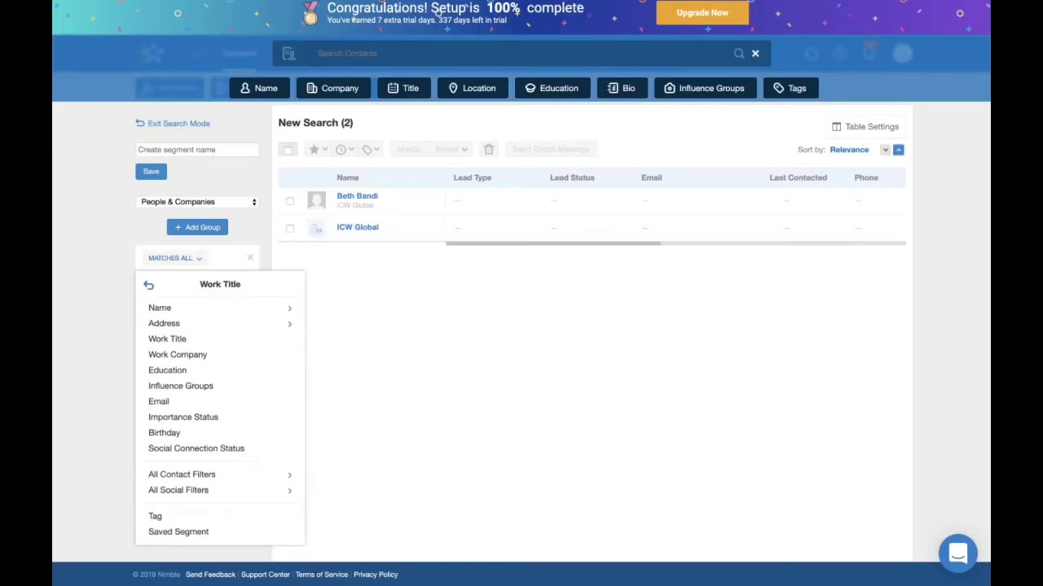
click(149, 286)
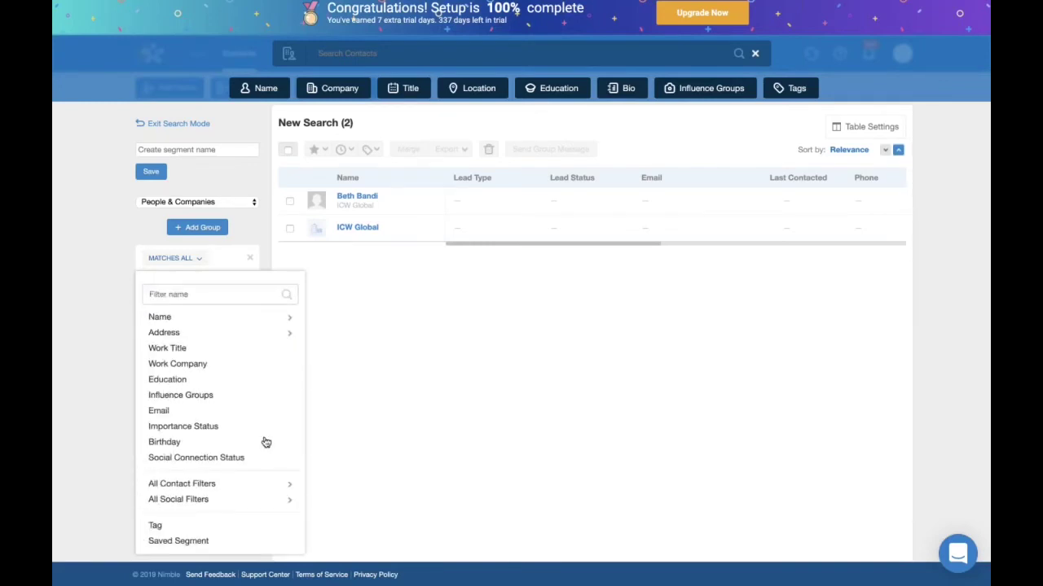
click(117, 353)
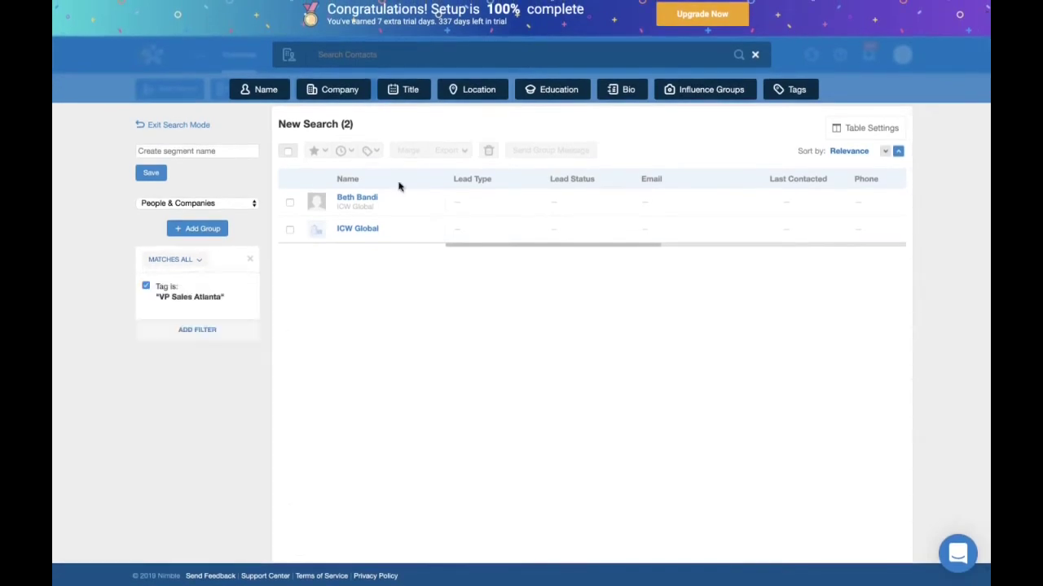
Save the filtered contact search as a segment named "VP Sales".
scroll(324, 394, up, 1)
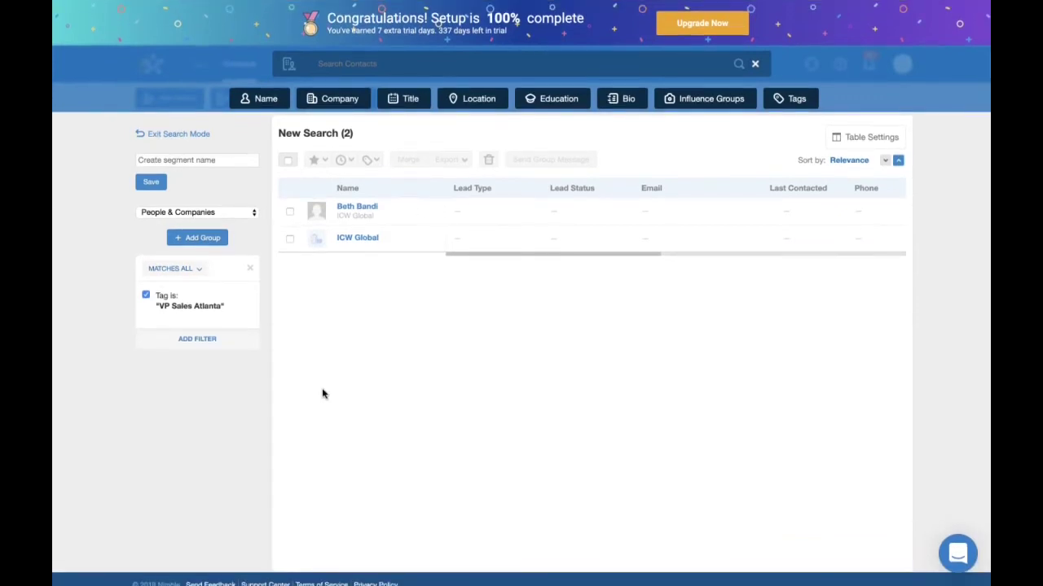
click(208, 160)
text(VP Sales)
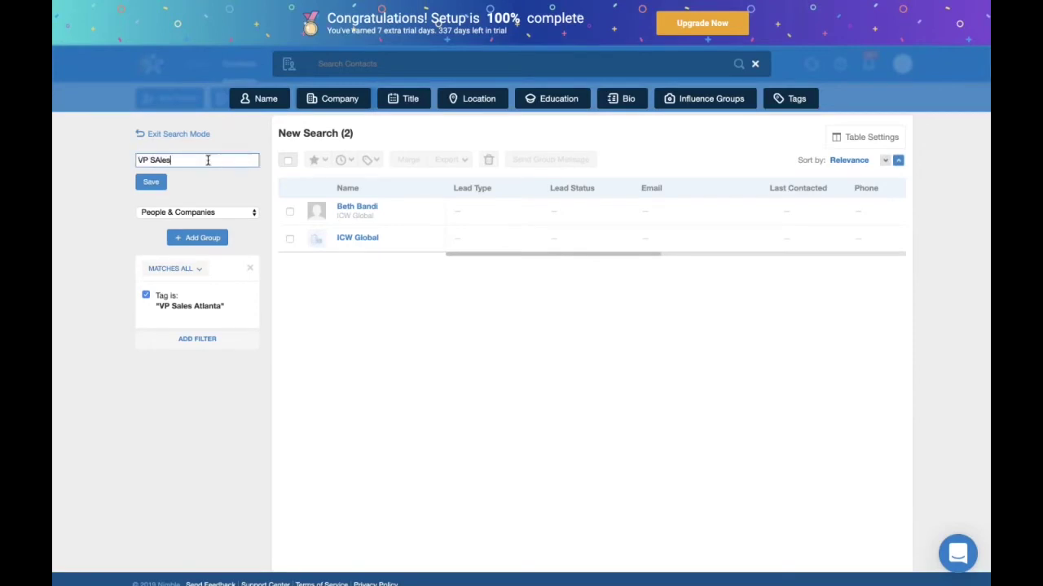
key(BackSpace)
key(BackSpace)
text(es)
click(152, 183)
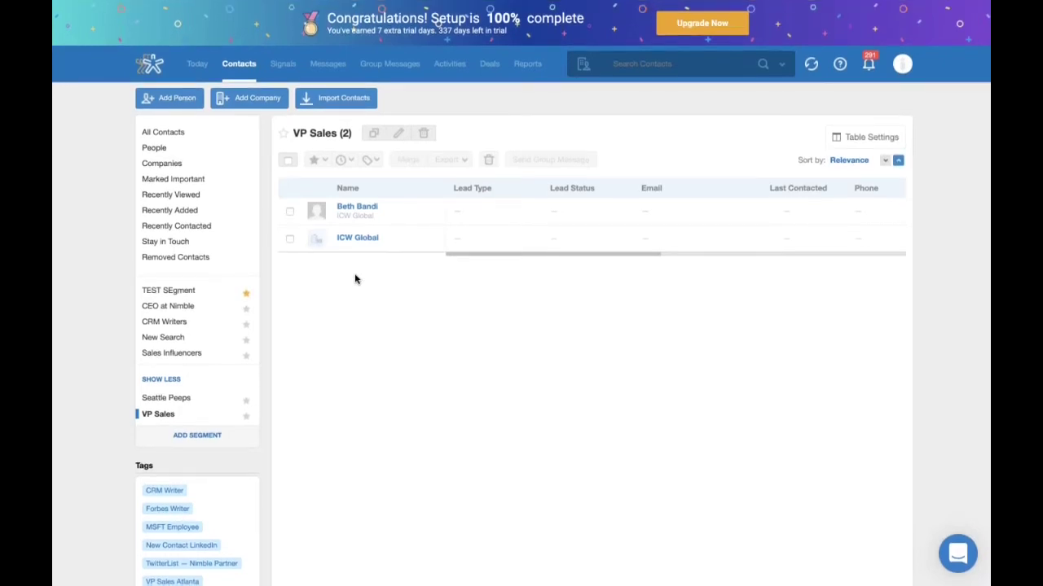
Start a group message to all contacts in the VP Sales segment and set the sender to the nimble.com address.
click(288, 160)
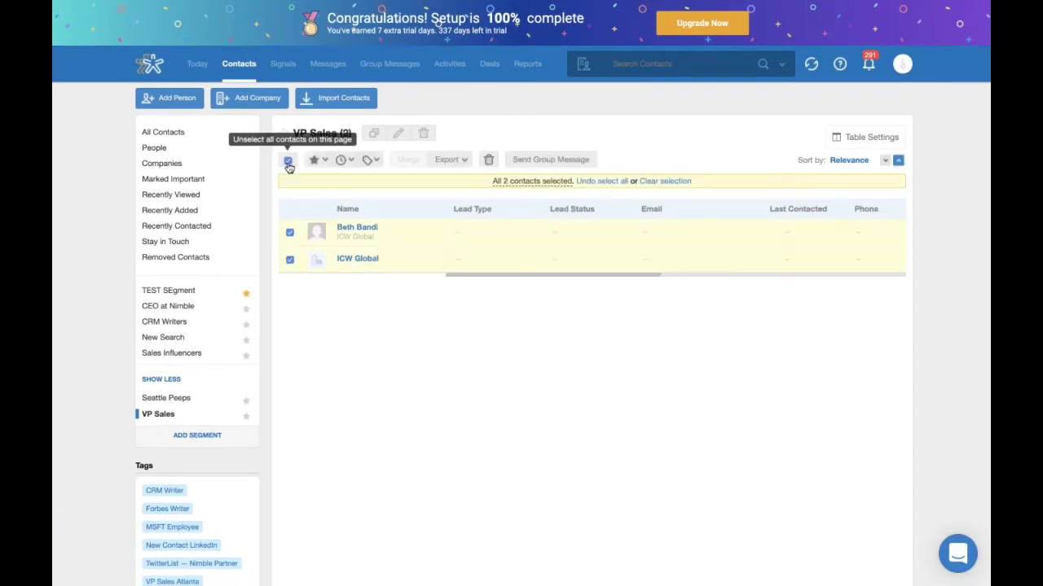
click(530, 163)
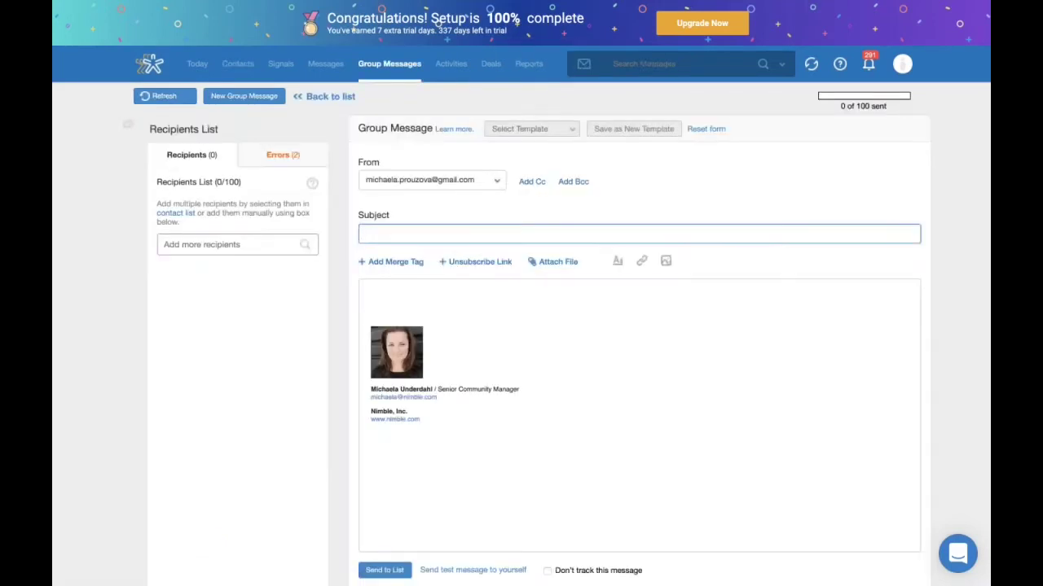
click(498, 181)
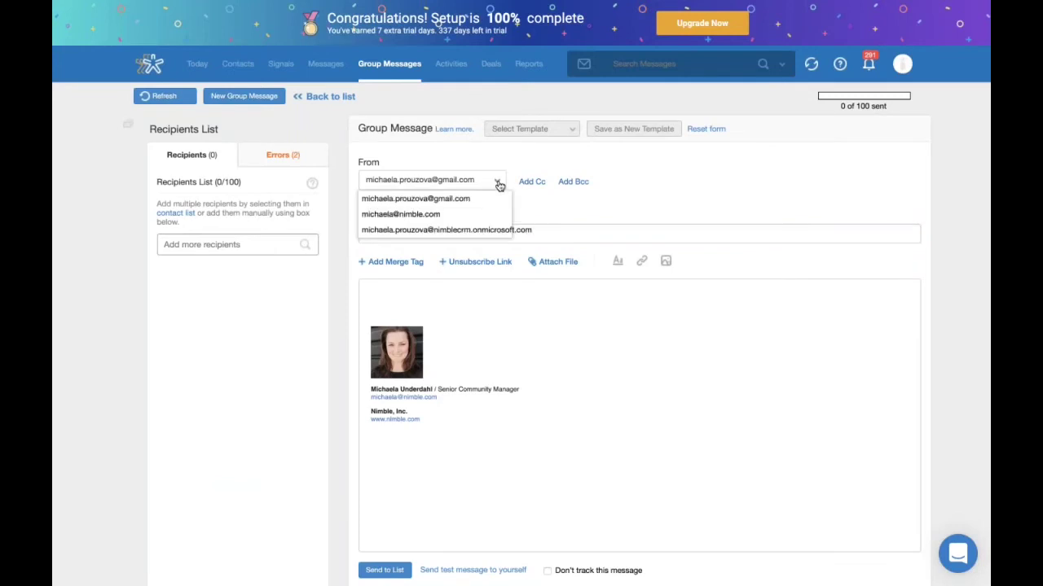
click(436, 215)
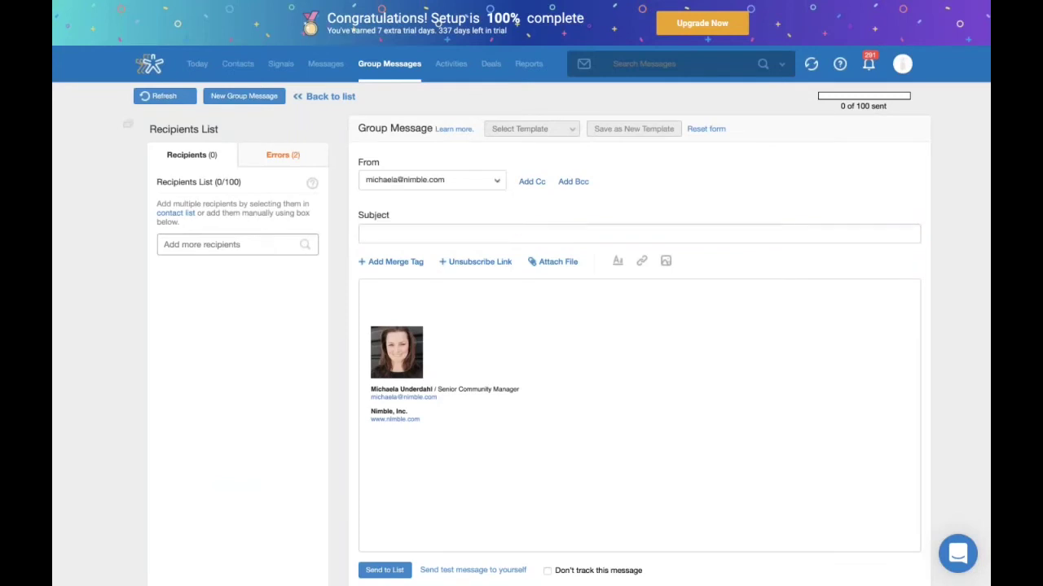
Begin the message body with "Happy Wednesday" followed by the First Name merge tag.
click(489, 232)
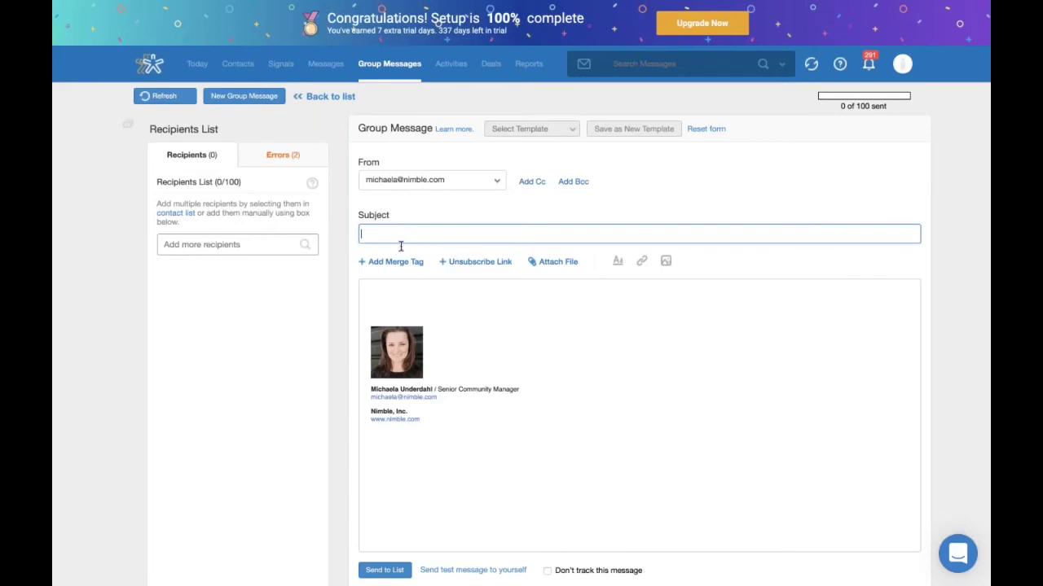
click(410, 290)
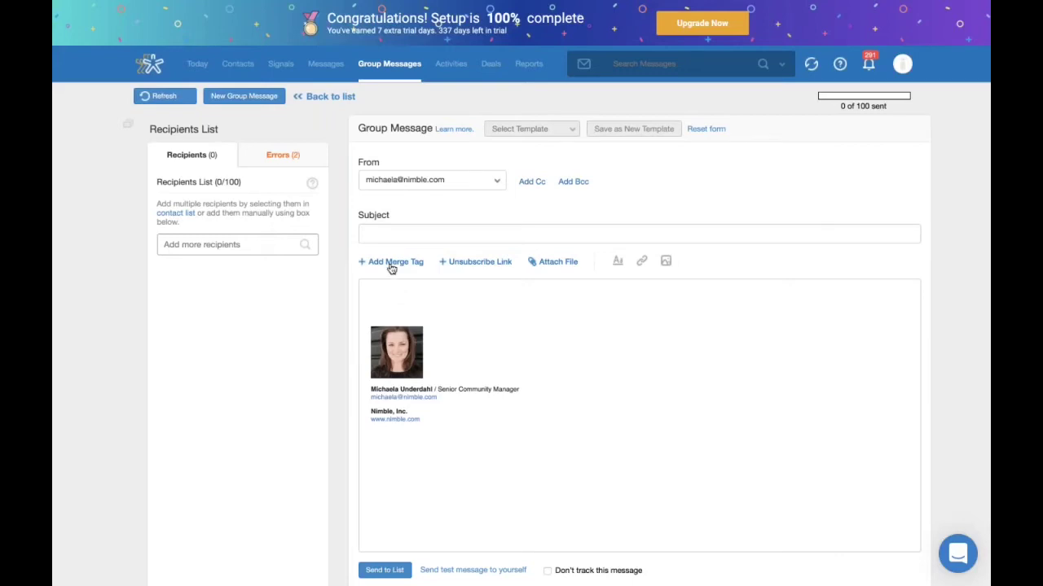
text(Happy Wed)
key(BackSpace)
text(dnesday)
click(373, 264)
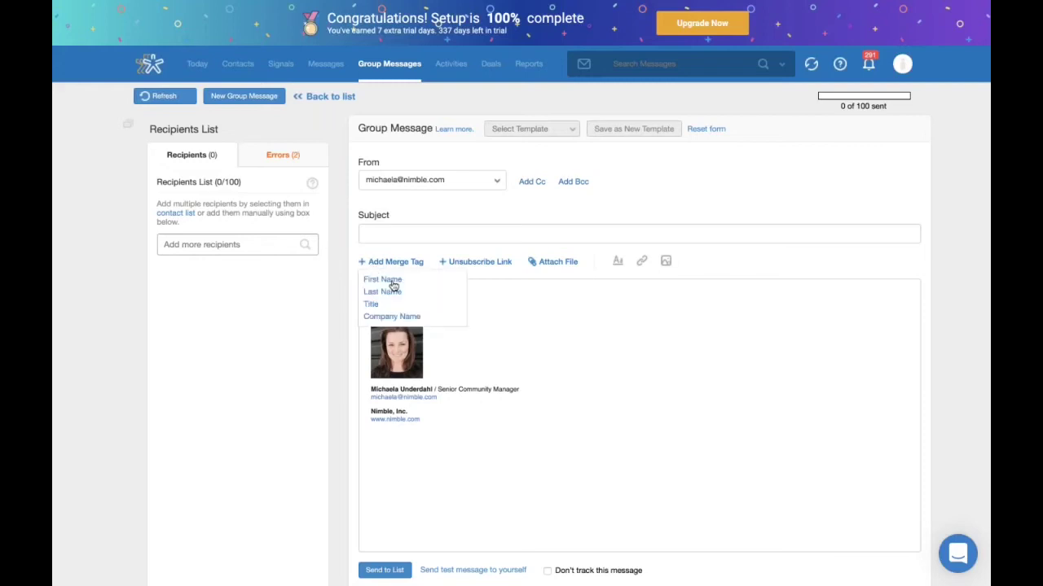
click(388, 281)
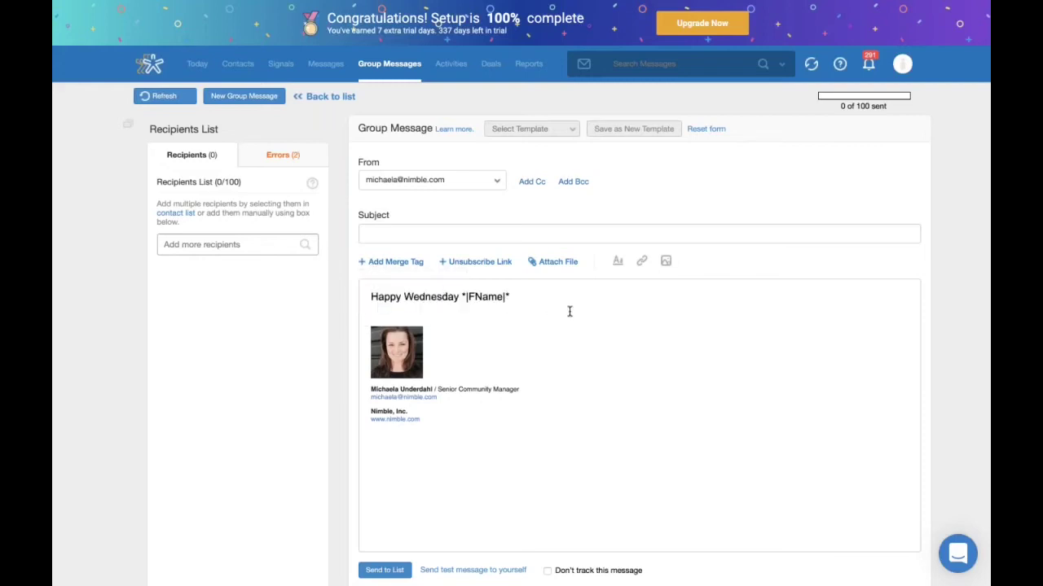
Add a second body line reading "How is everything at" followed by the Company Name merge tag.
key(Return)
text(HO)
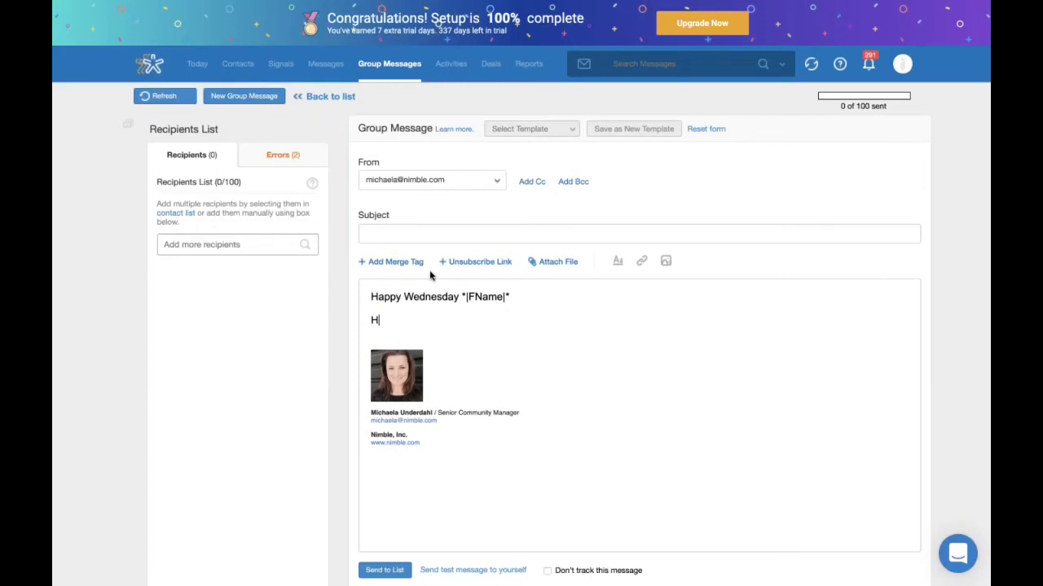
key(BackSpace)
text(ow is every)
key(BackSpace)
key(BackSpace)
text(erything at)
click(382, 262)
click(392, 316)
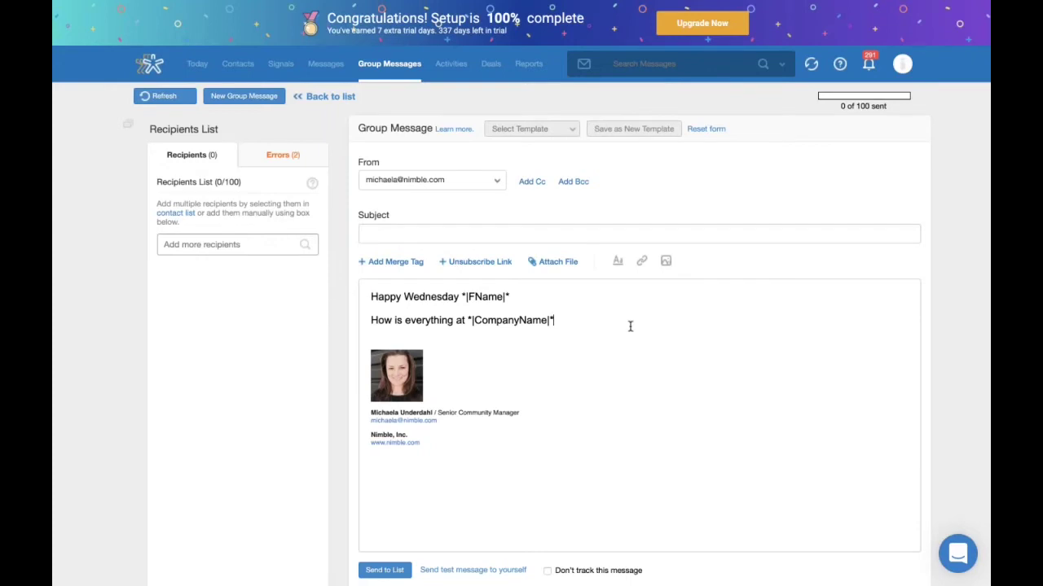
Review the recipients with errors and look up the first one's contact details in Nimble Prospector, closing it without saving.
scroll(629, 325, down, 1)
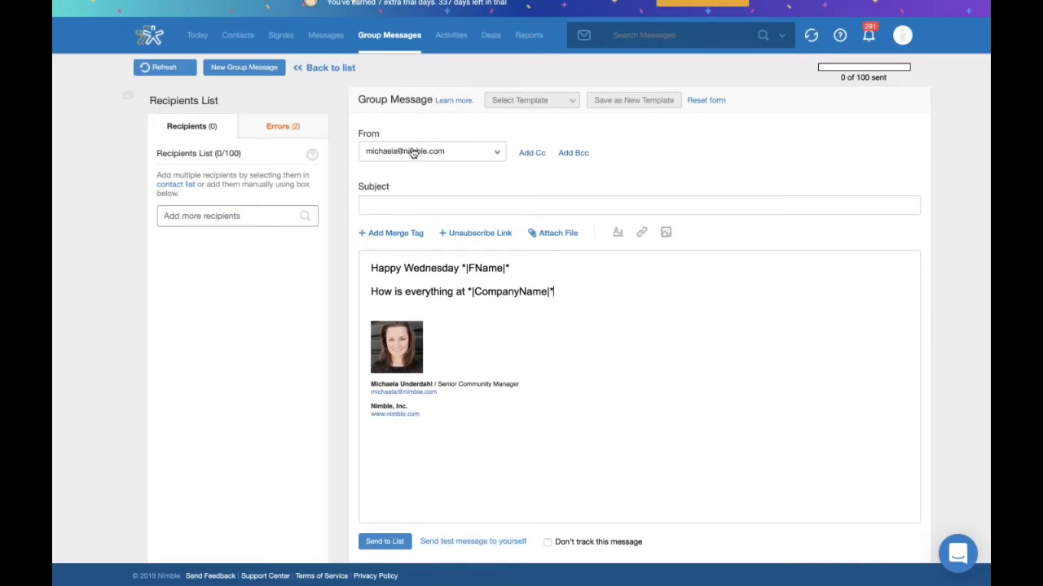
scroll(487, 397, up, 1)
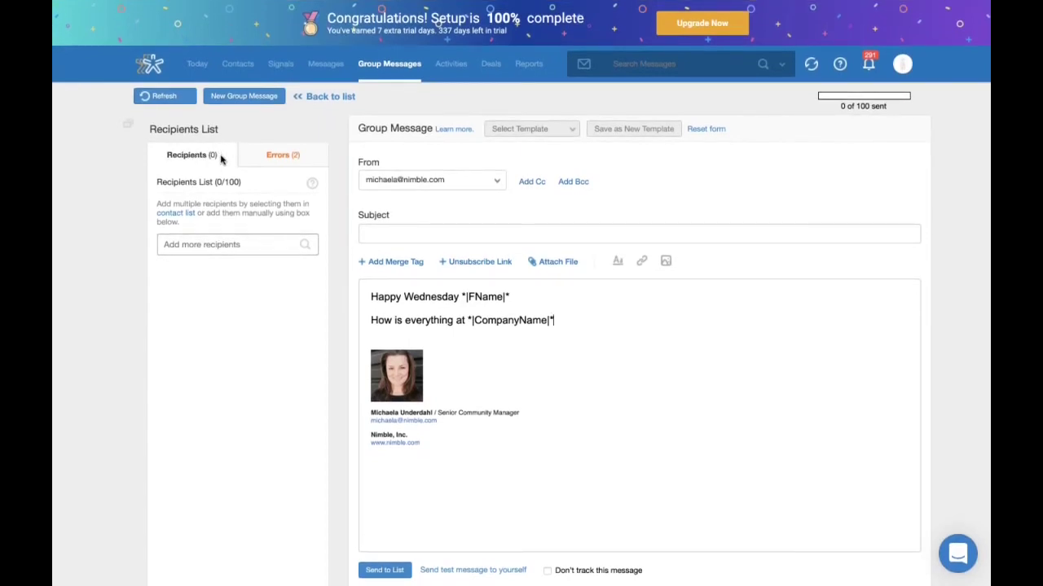
click(297, 163)
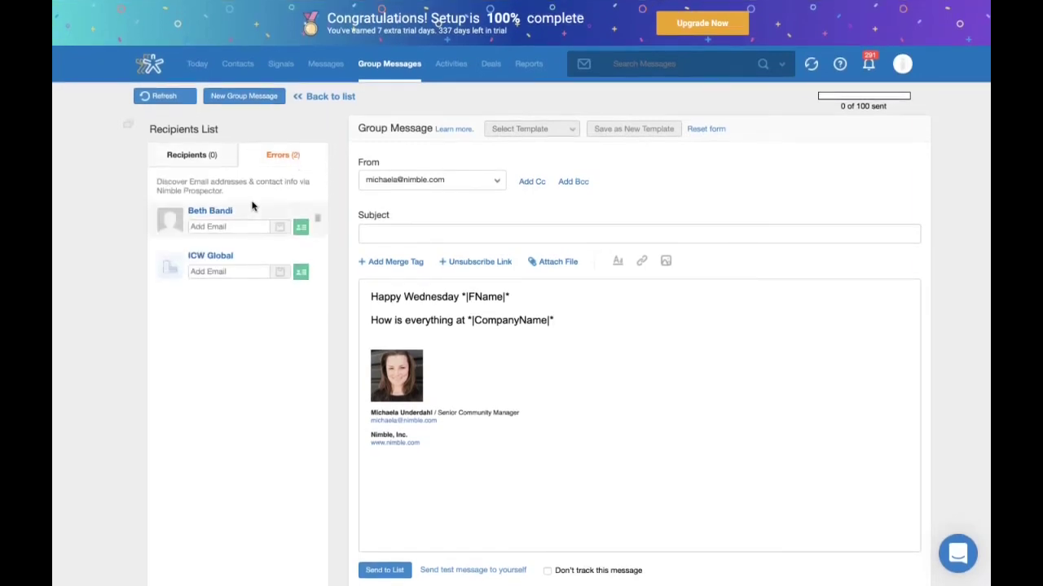
click(301, 229)
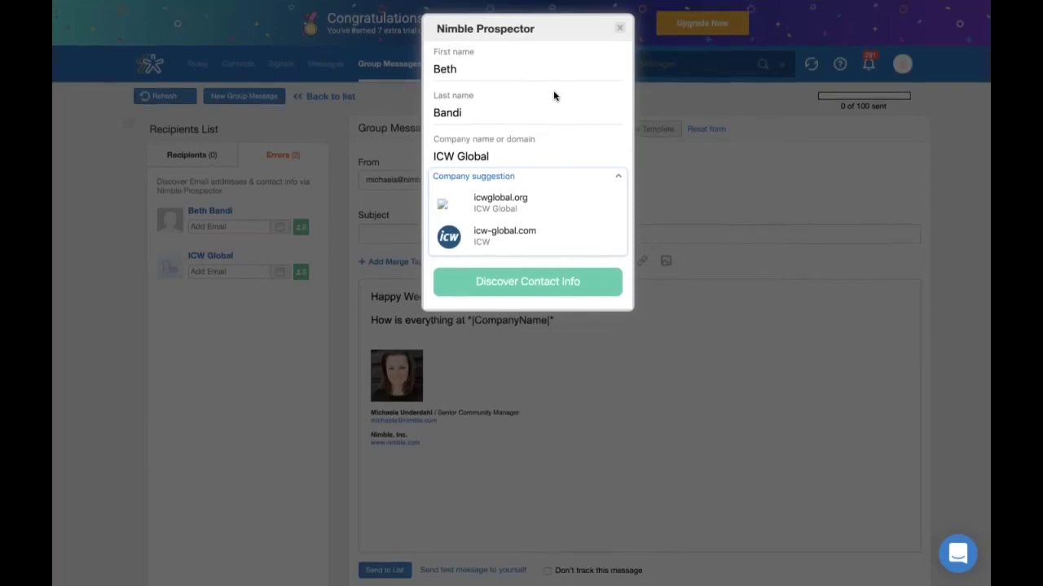
click(516, 74)
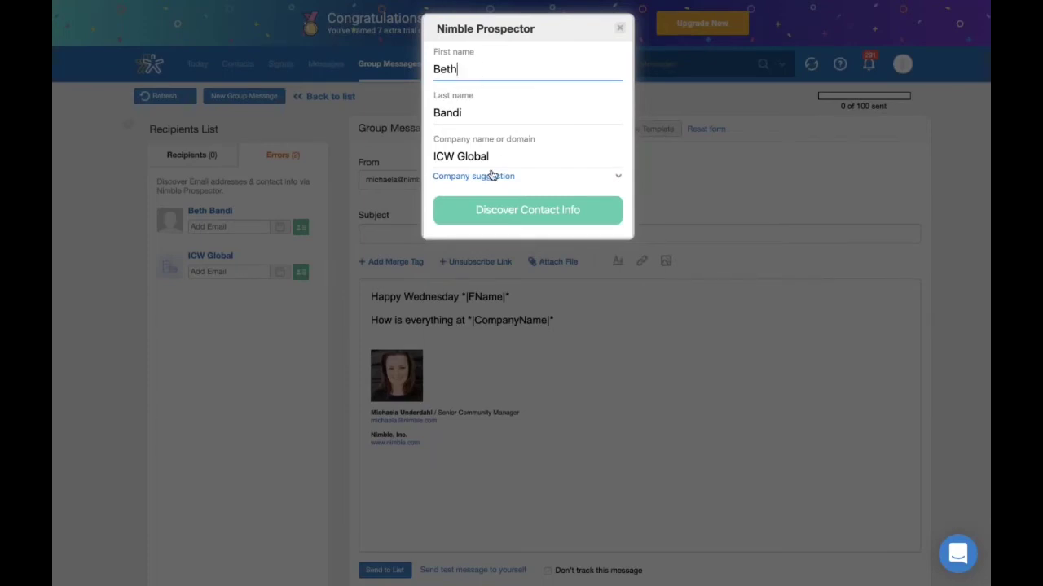
click(538, 213)
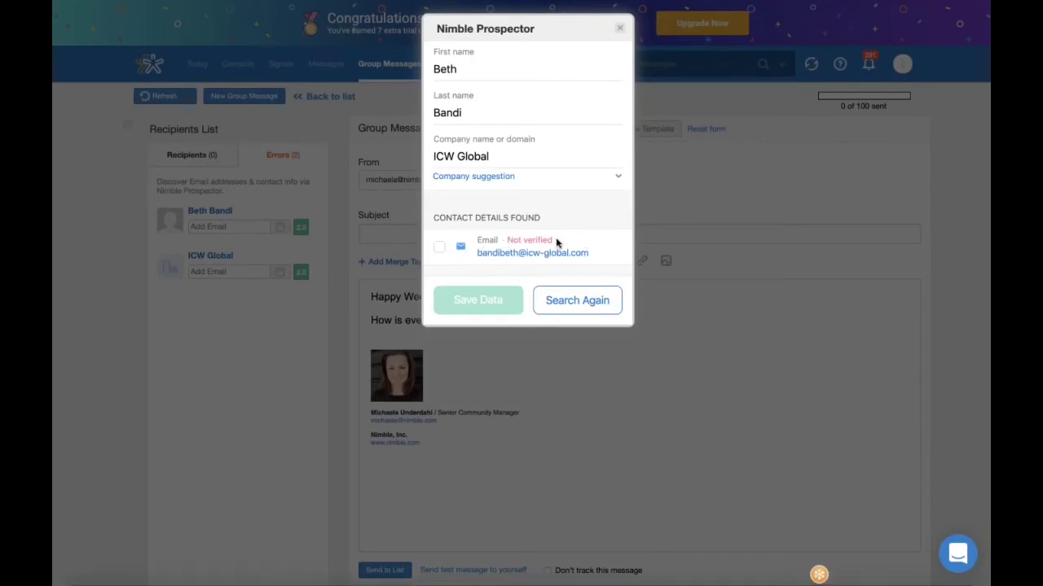
drag(506, 240, 558, 244)
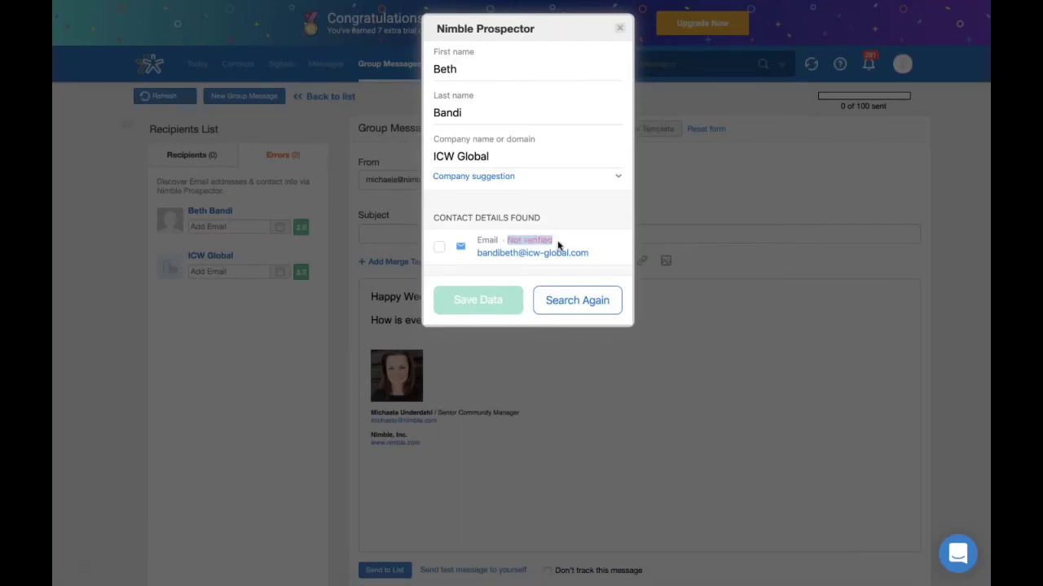
click(581, 241)
click(620, 29)
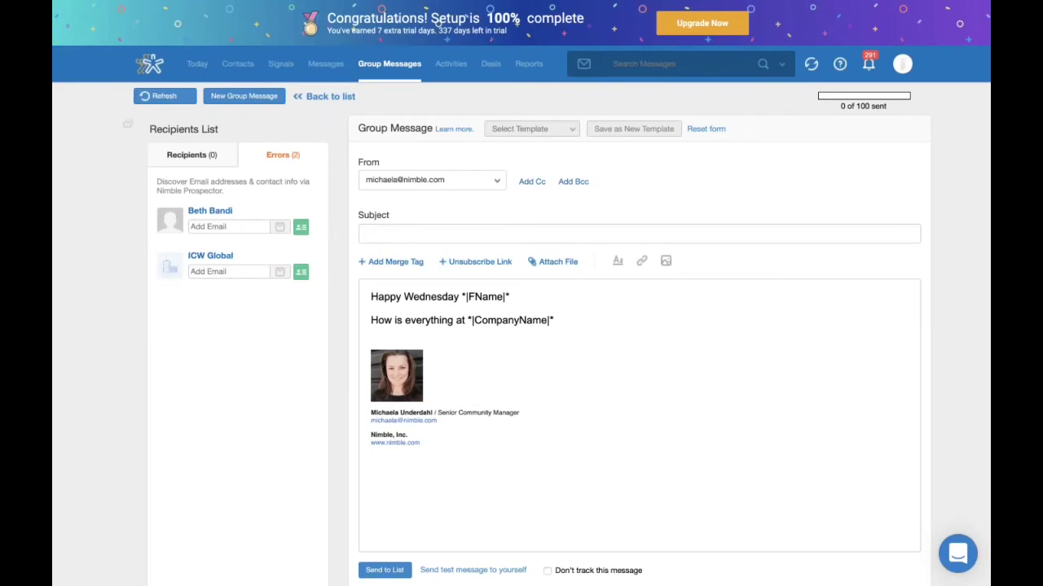
Look at the form for saving a new template, and replace the message content with the Marketing Meeting template.
click(634, 129)
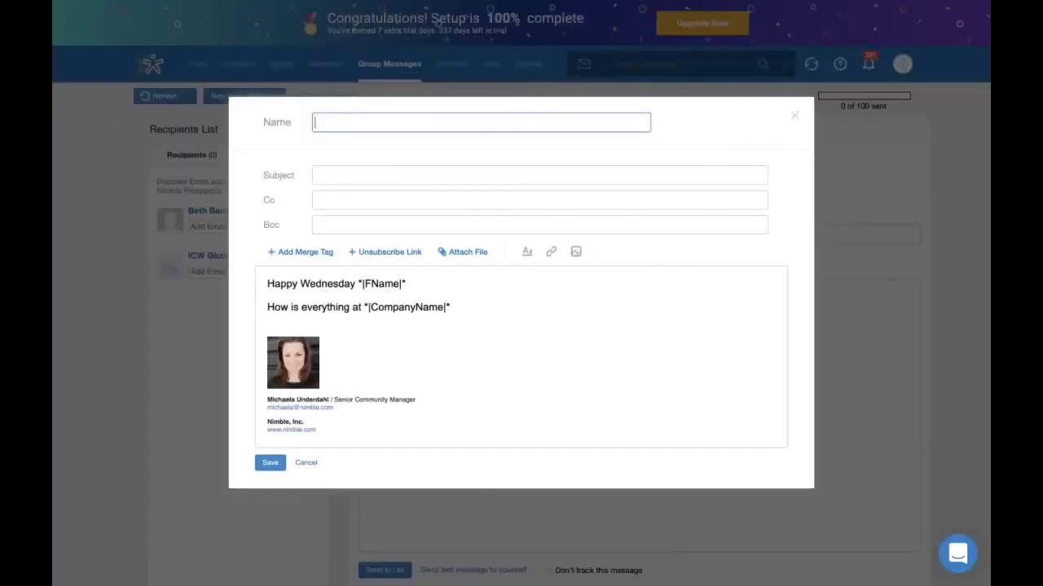
click(798, 118)
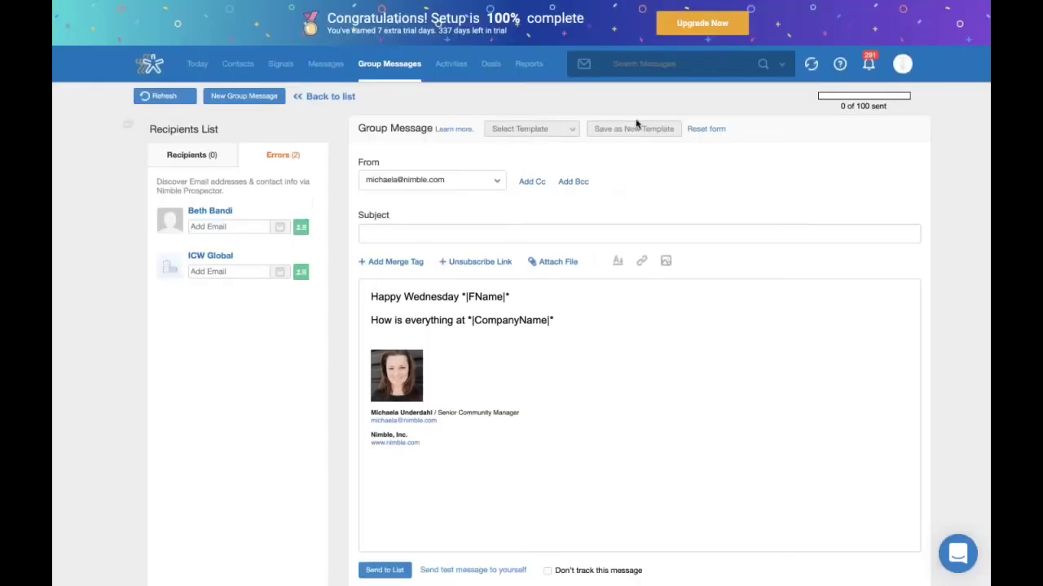
click(576, 133)
click(574, 187)
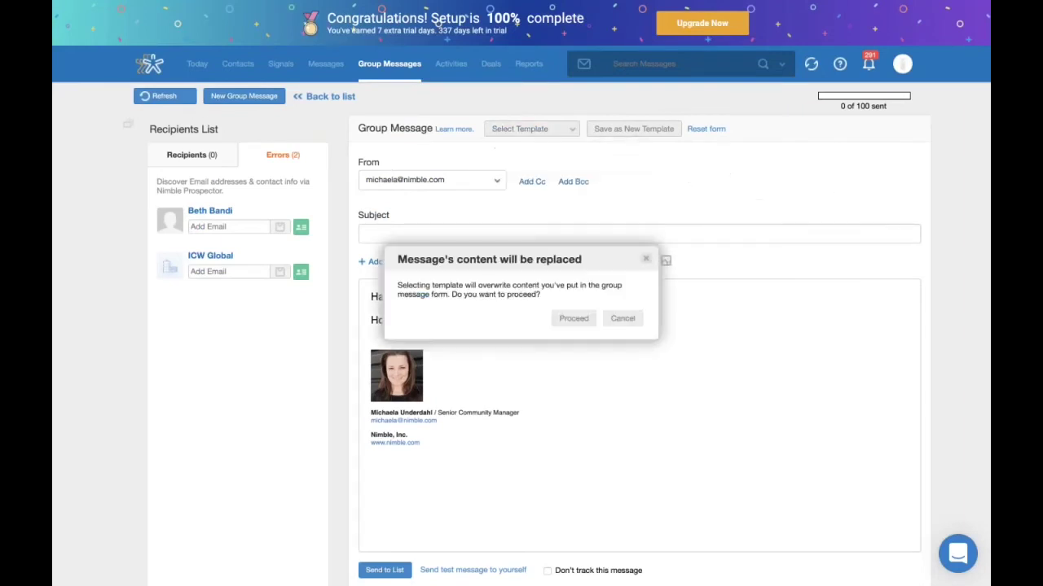
click(576, 322)
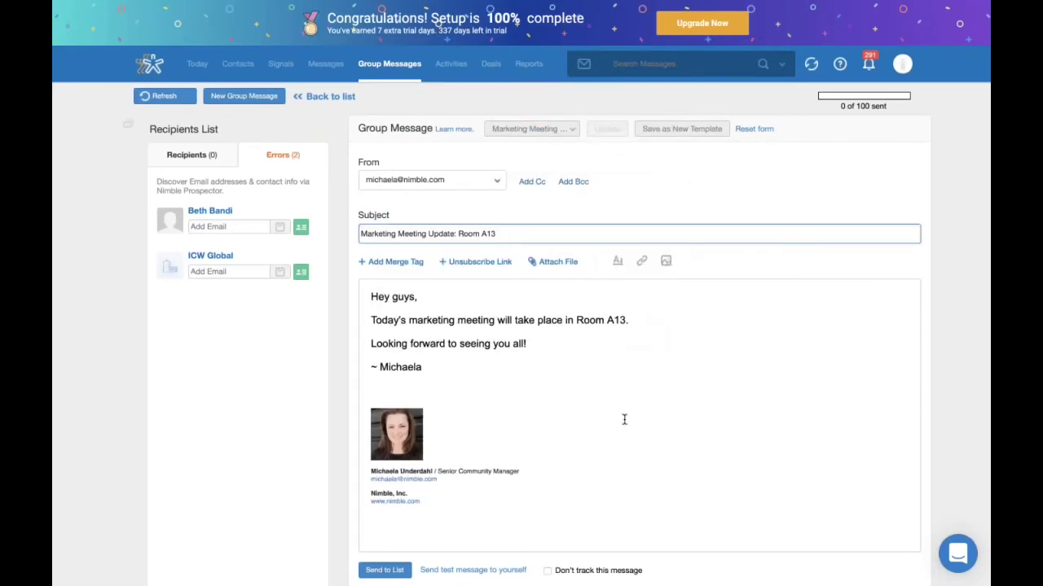
View the delivery statistics of the sent "Marketing Meeting Update: Room A13" group message and select the recipient saved as a contact.
scroll(624, 419, down, 1)
scroll(624, 421, up, 1)
click(376, 570)
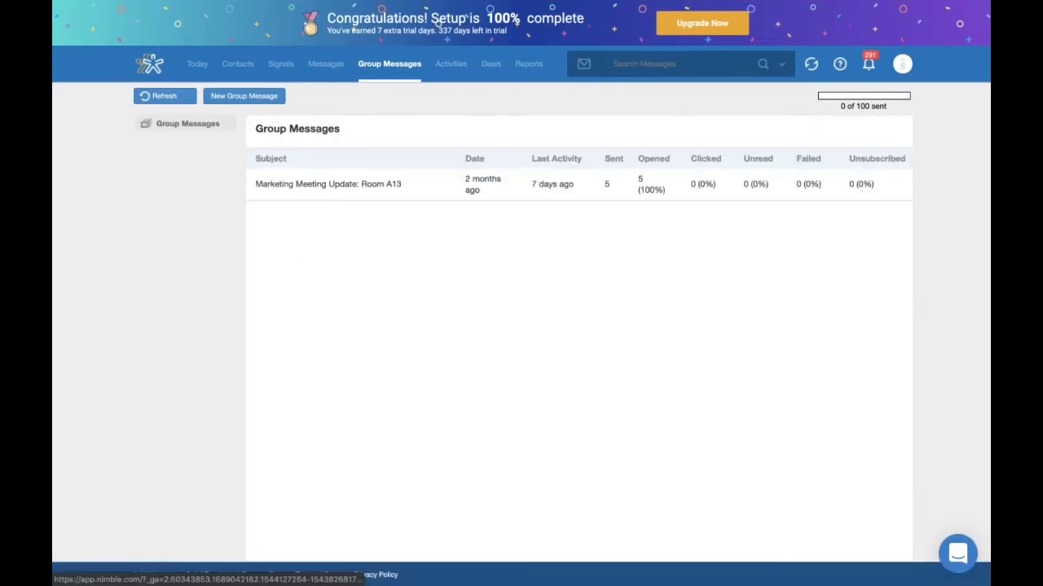
click(369, 185)
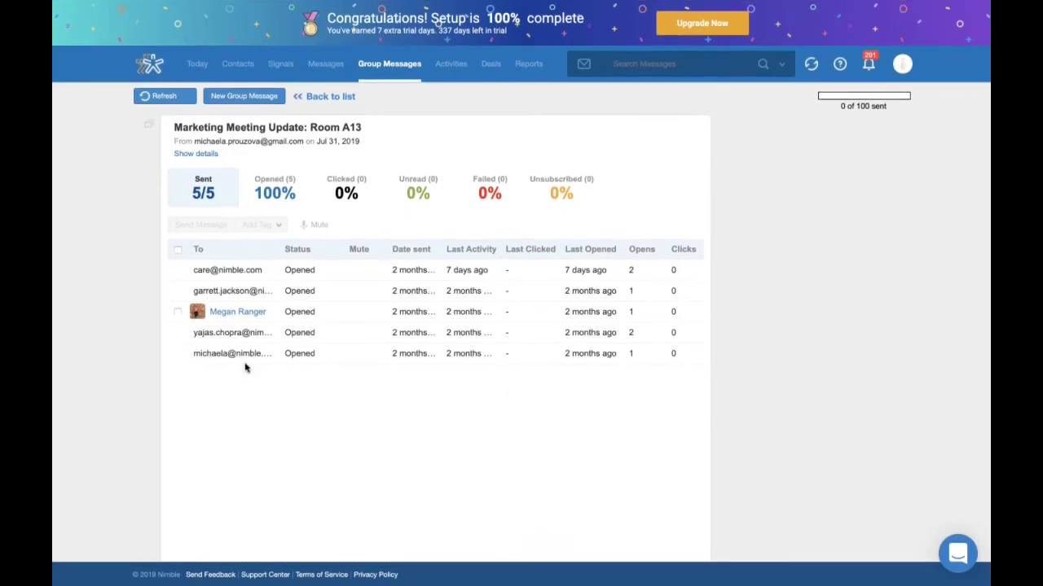
click(178, 312)
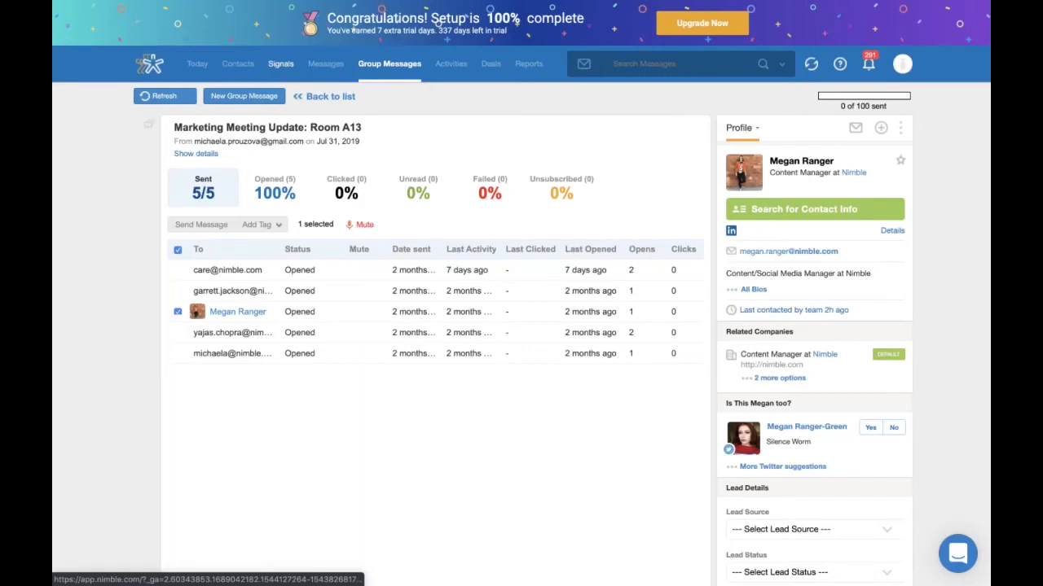
View the social mentions in Signals, the available new message types and the status update form, closing it without posting.
click(280, 63)
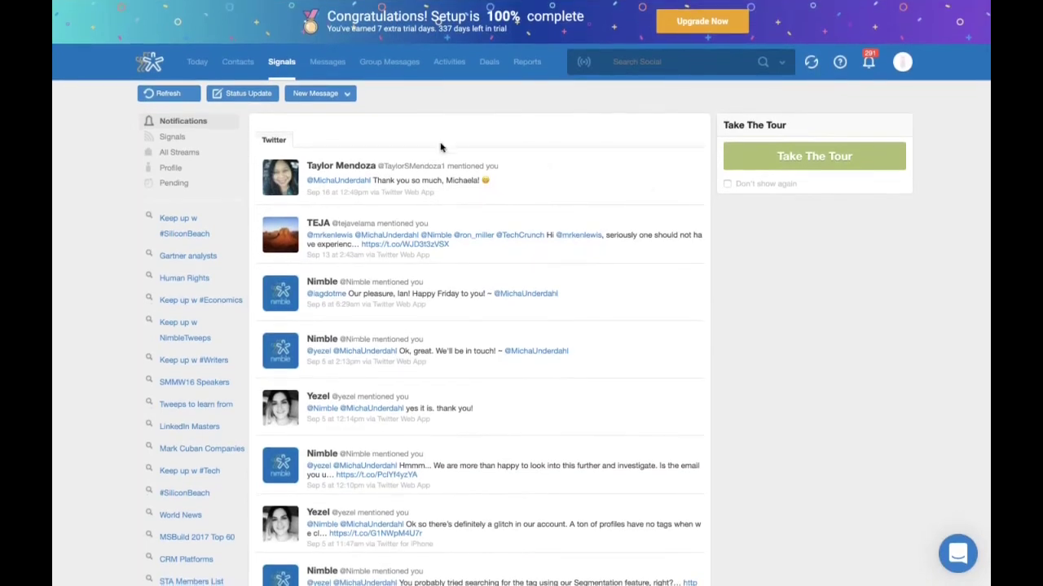
click(355, 101)
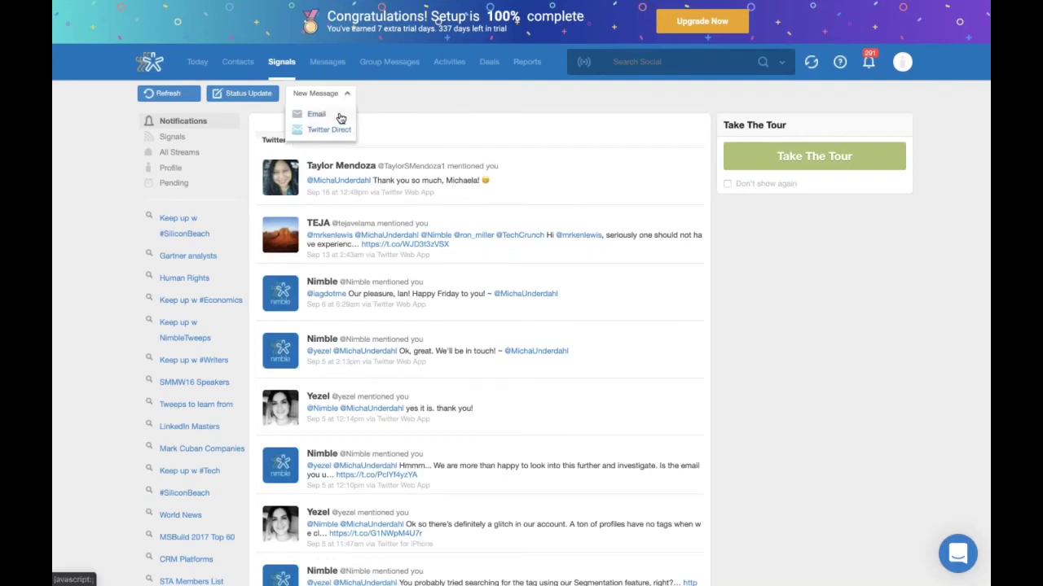
click(407, 102)
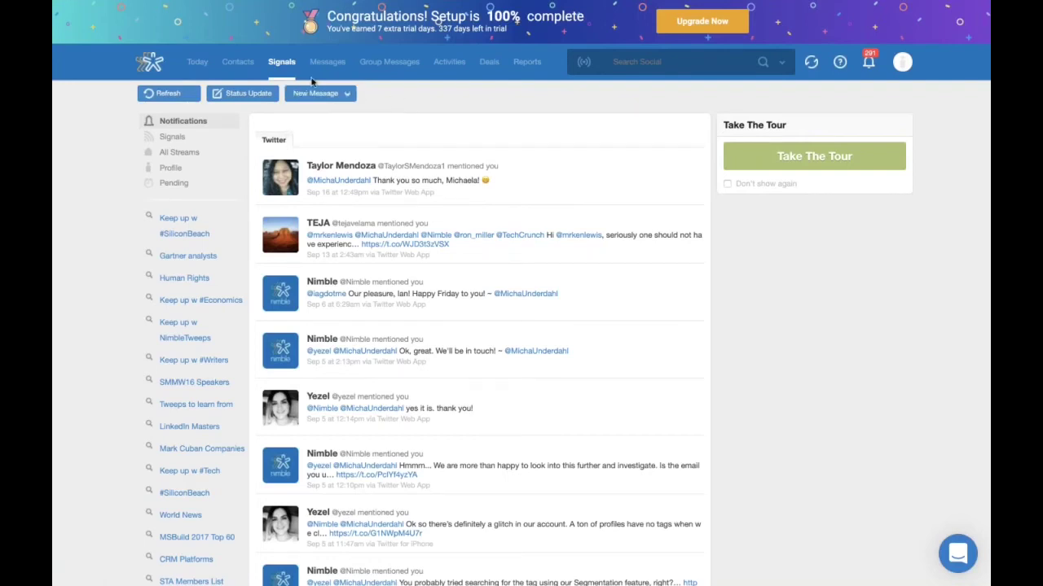
click(249, 95)
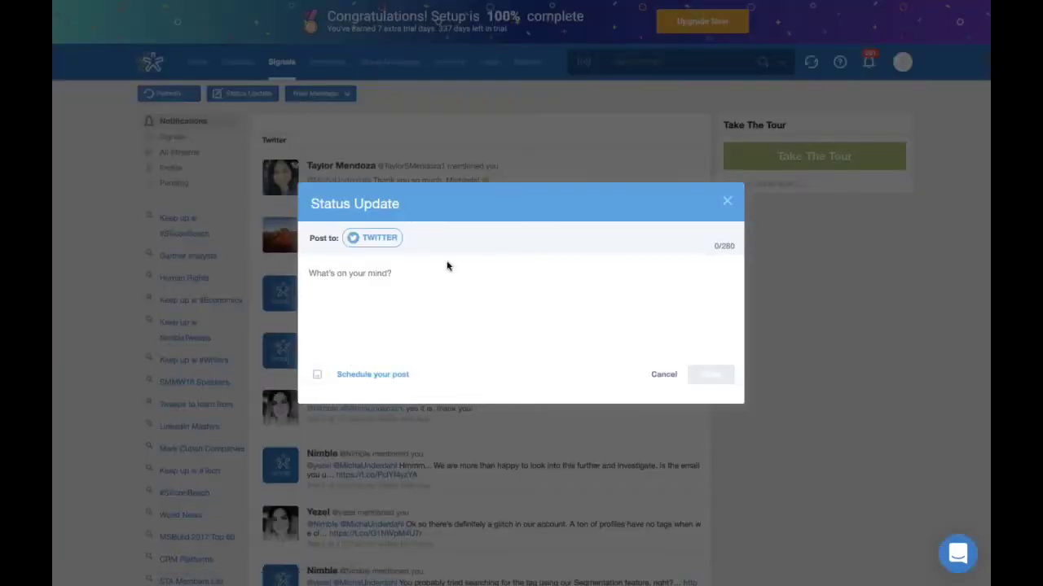
click(728, 204)
Look through the message inbox, filtering e-mails to the Gmail account, viewing Twitter messages and returning to the e-mail list.
click(327, 62)
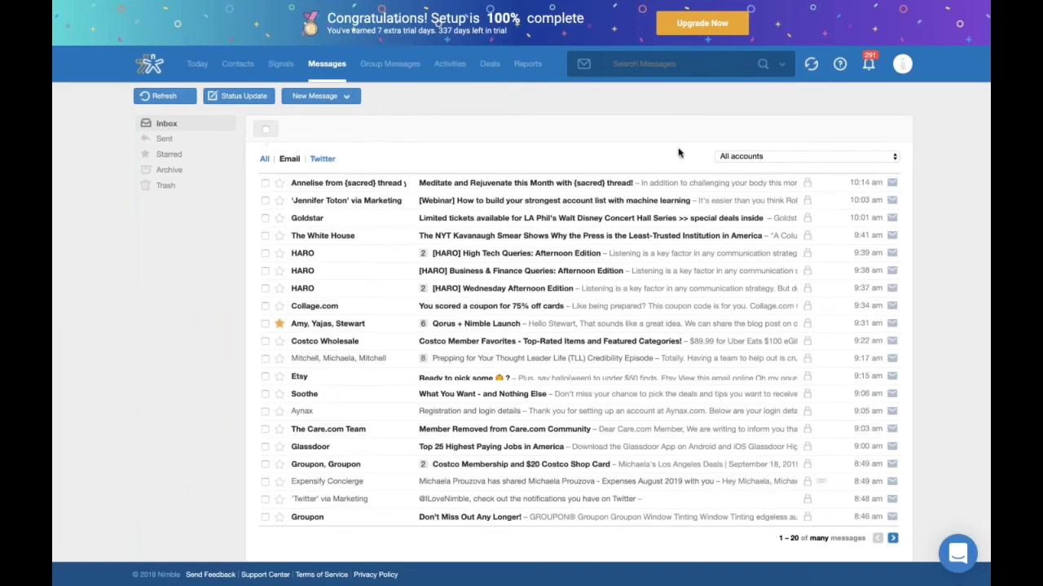
click(745, 157)
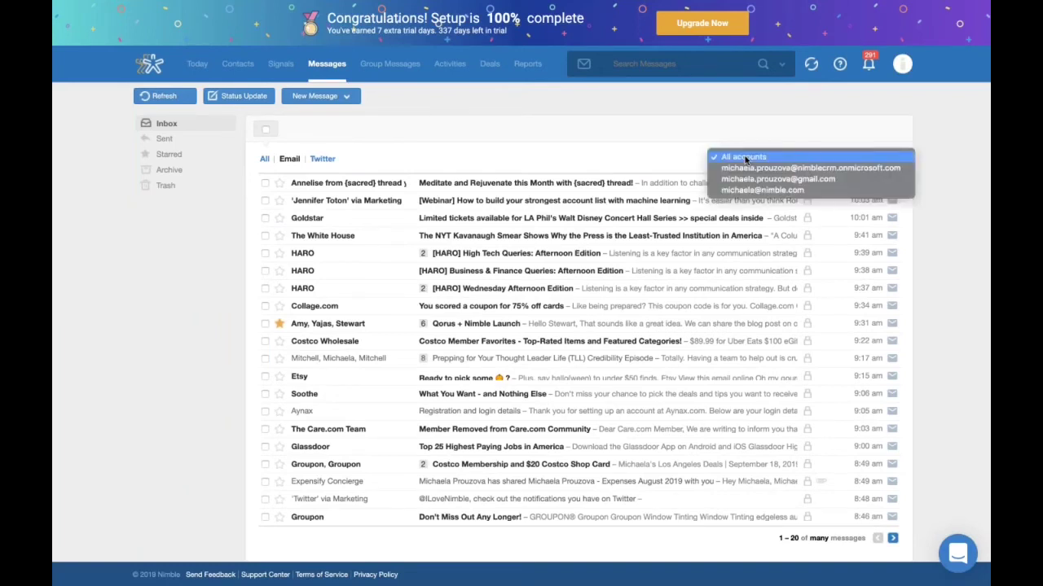
key(Escape)
click(860, 182)
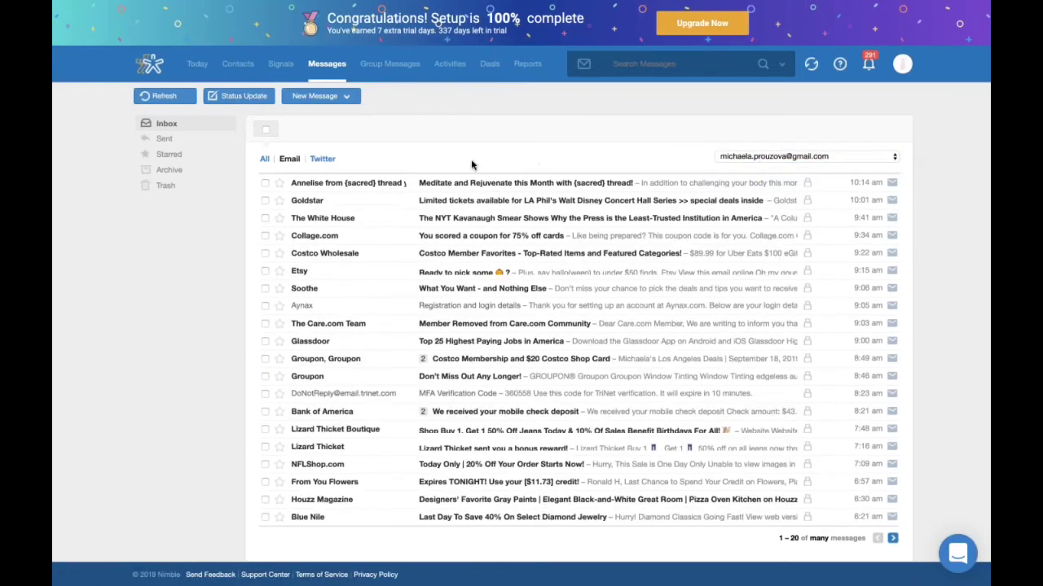
click(324, 159)
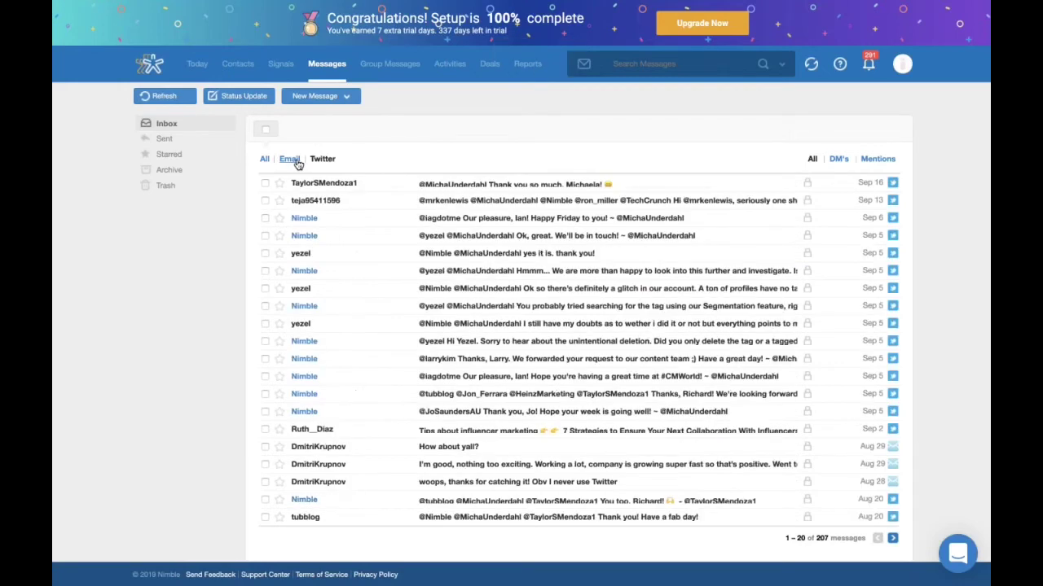
click(296, 162)
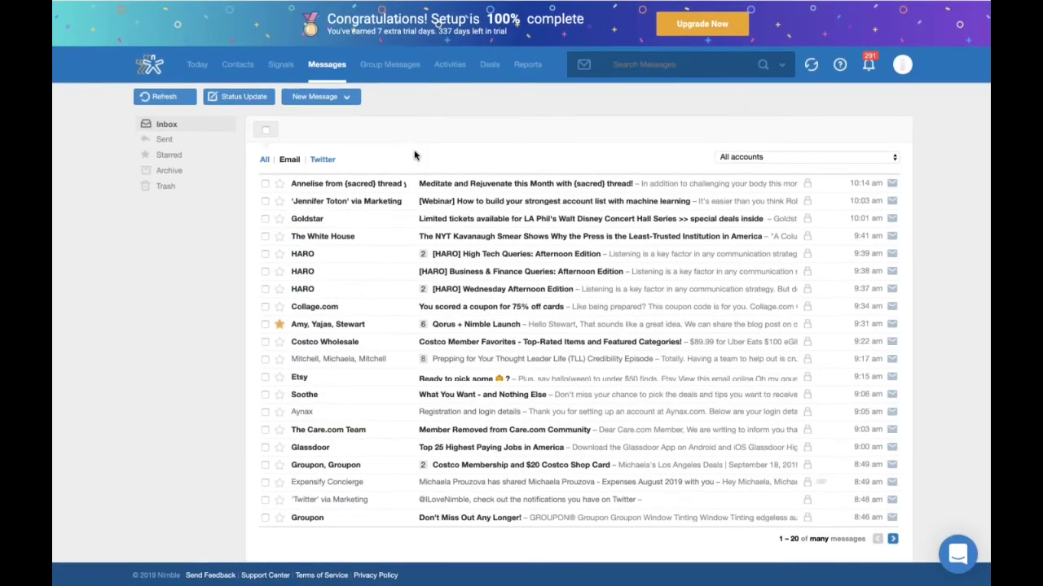
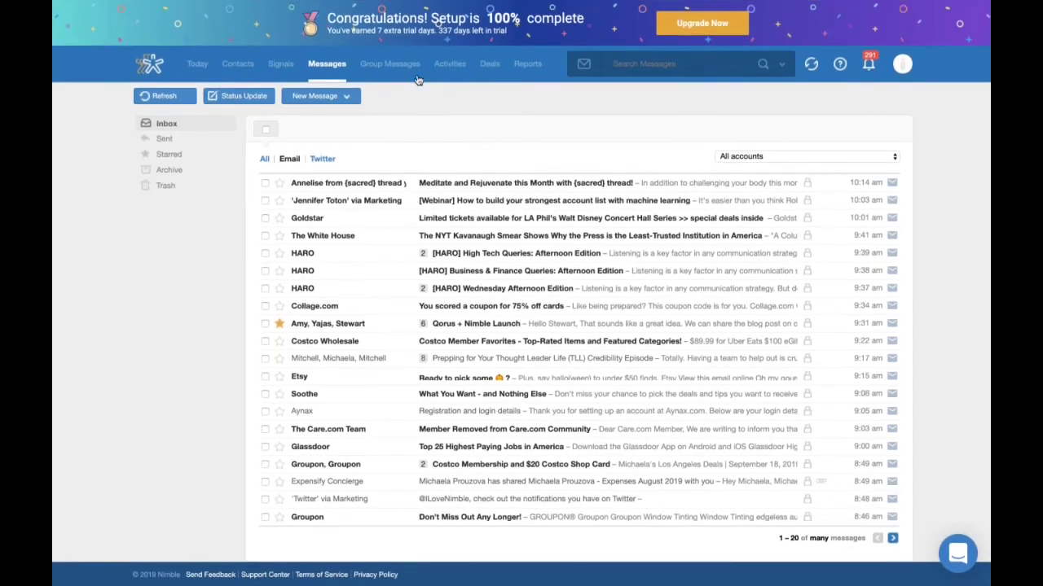
View the activities agenda and listing, try the Calls filter and clear it, and restrict the listing to activities assigned to the account owner.
click(440, 65)
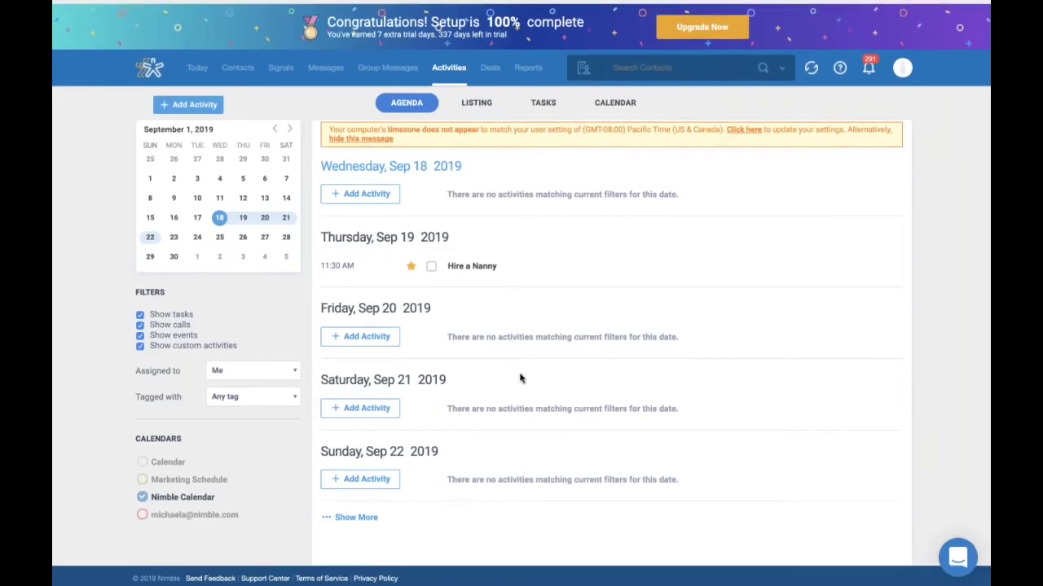
click(476, 103)
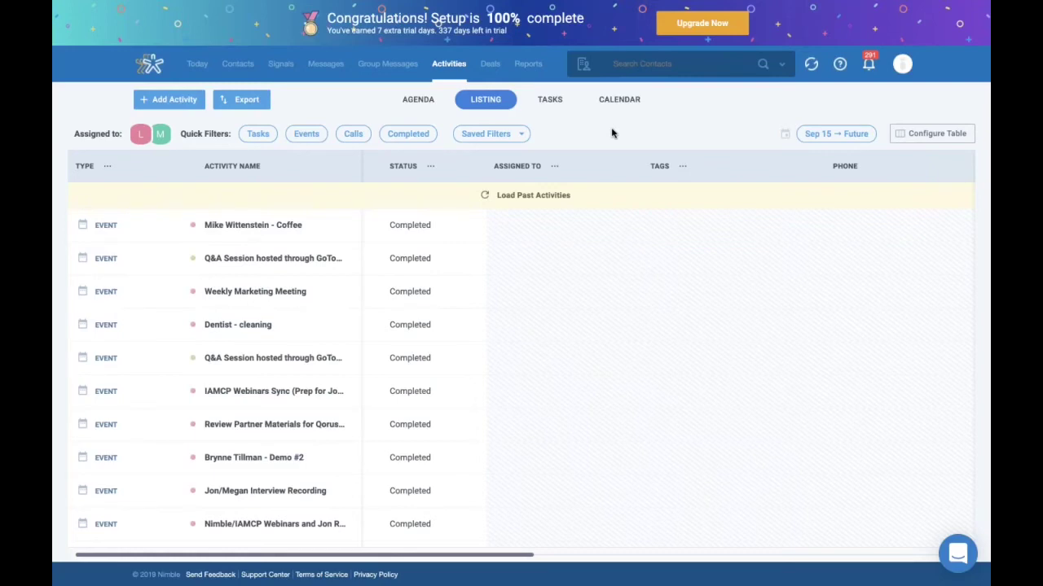
click(353, 134)
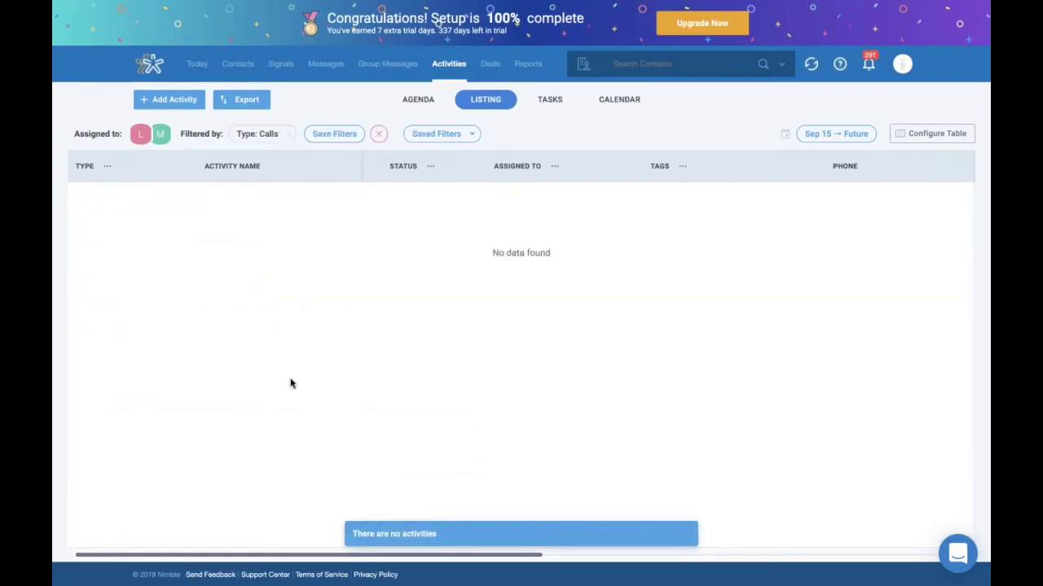
click(140, 137)
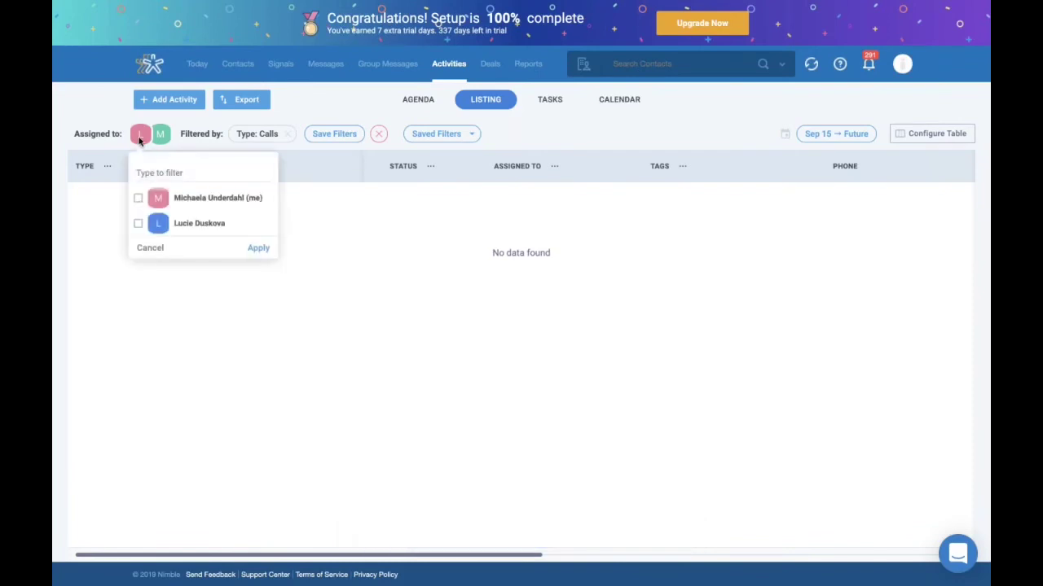
click(137, 198)
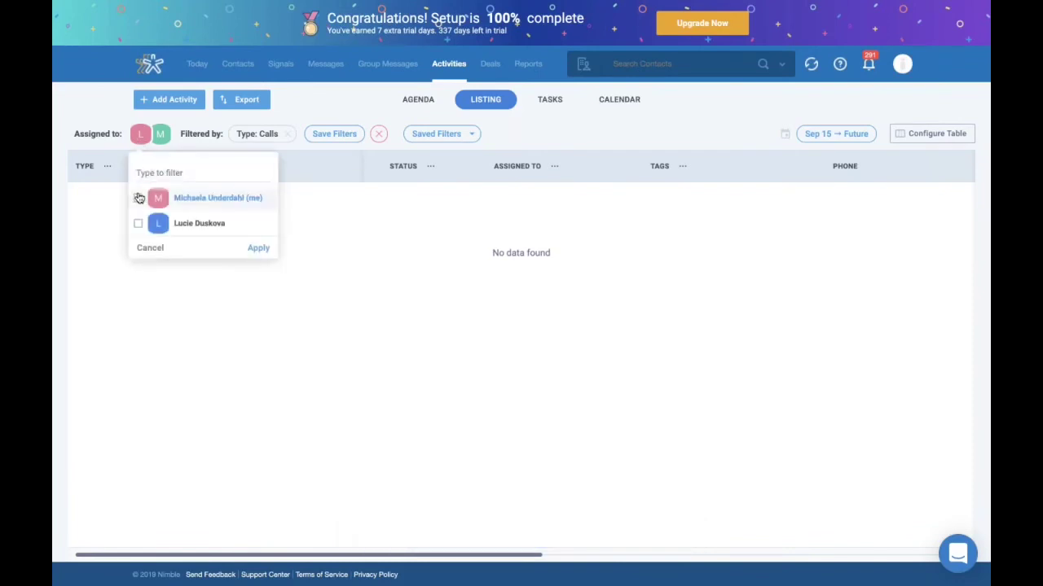
click(256, 248)
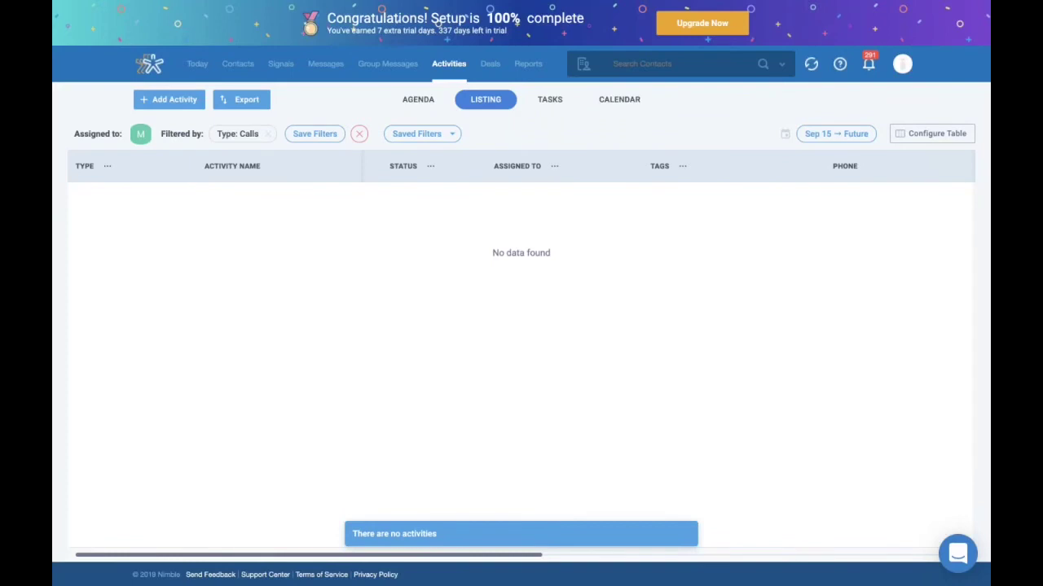
click(269, 136)
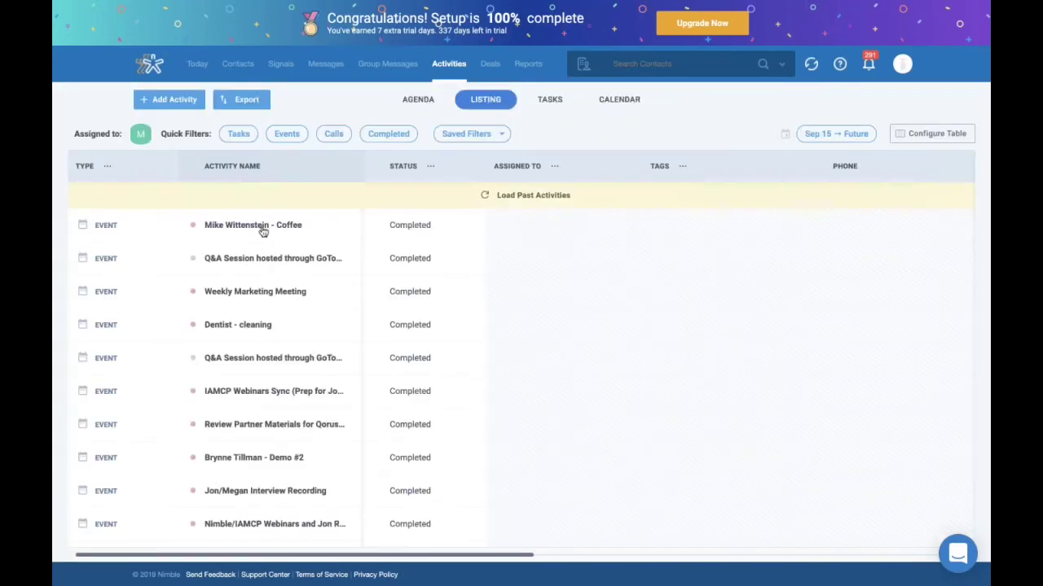
Hide the Tags, Duration, Location, Related Deals, Activity Date and Status columns of the activities listing, and move Phone ahead of the other unpinned columns.
click(931, 136)
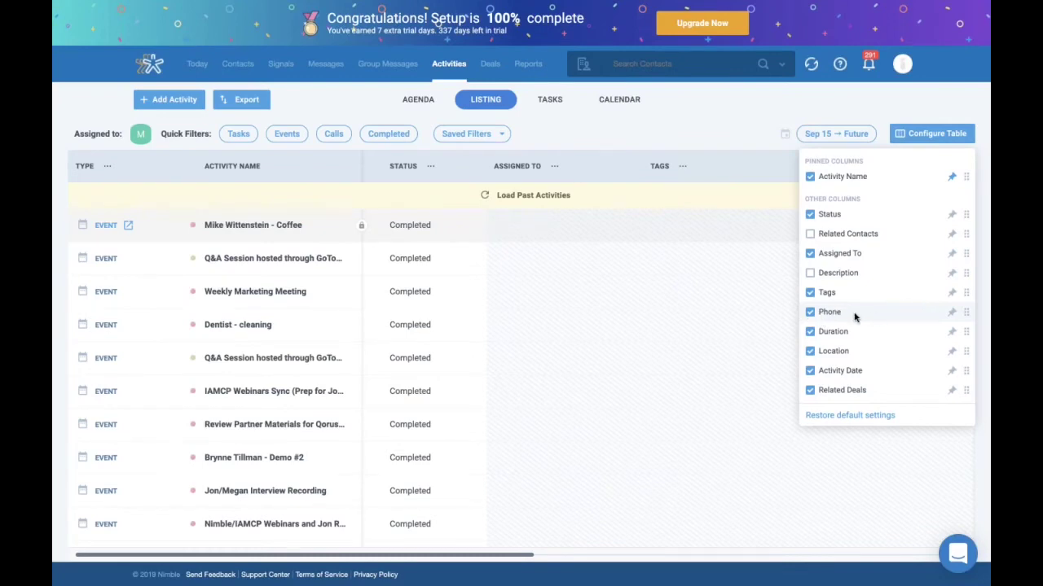
click(811, 293)
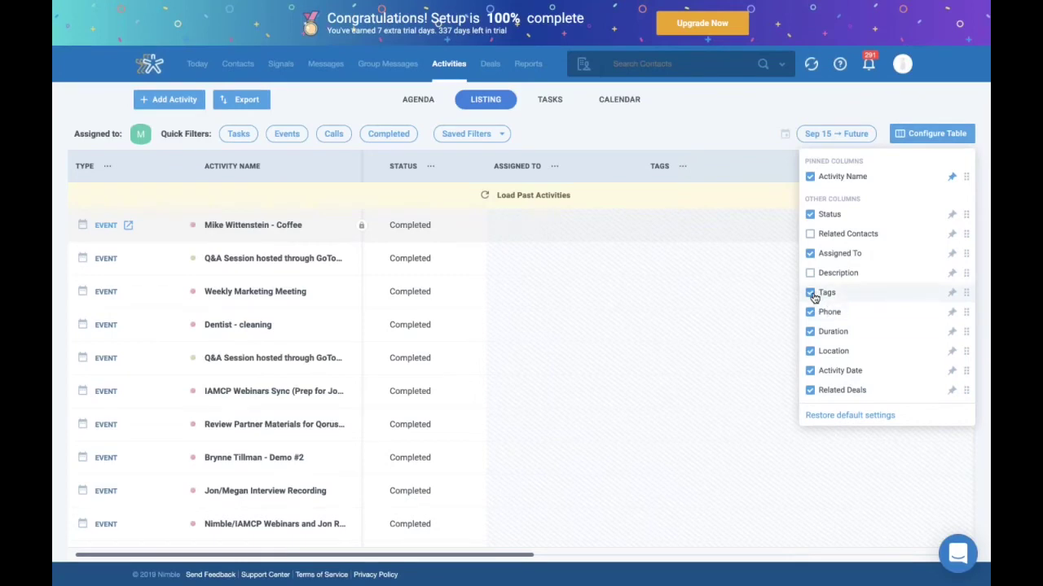
click(810, 332)
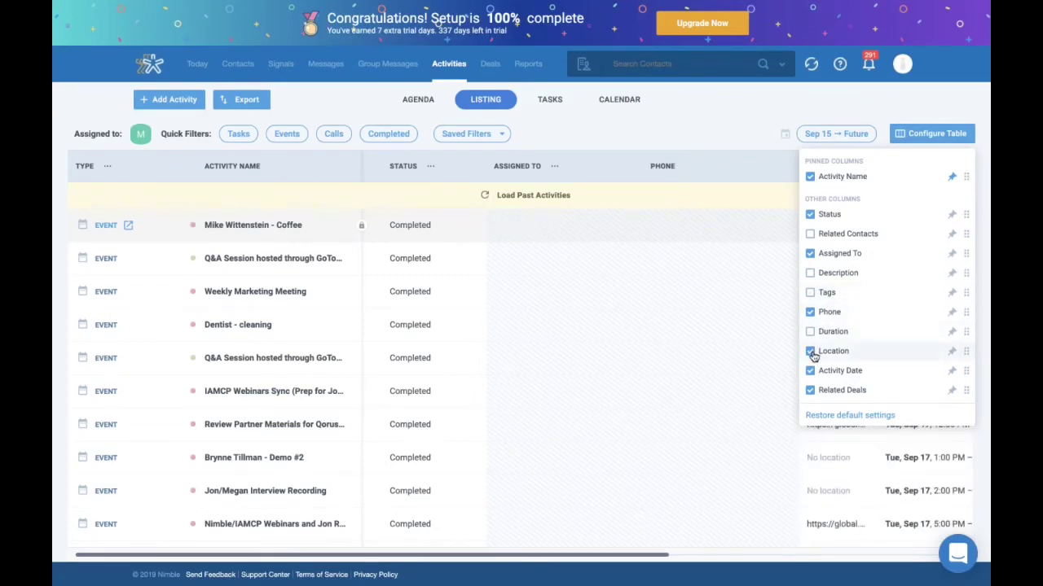
click(811, 352)
click(811, 391)
click(810, 372)
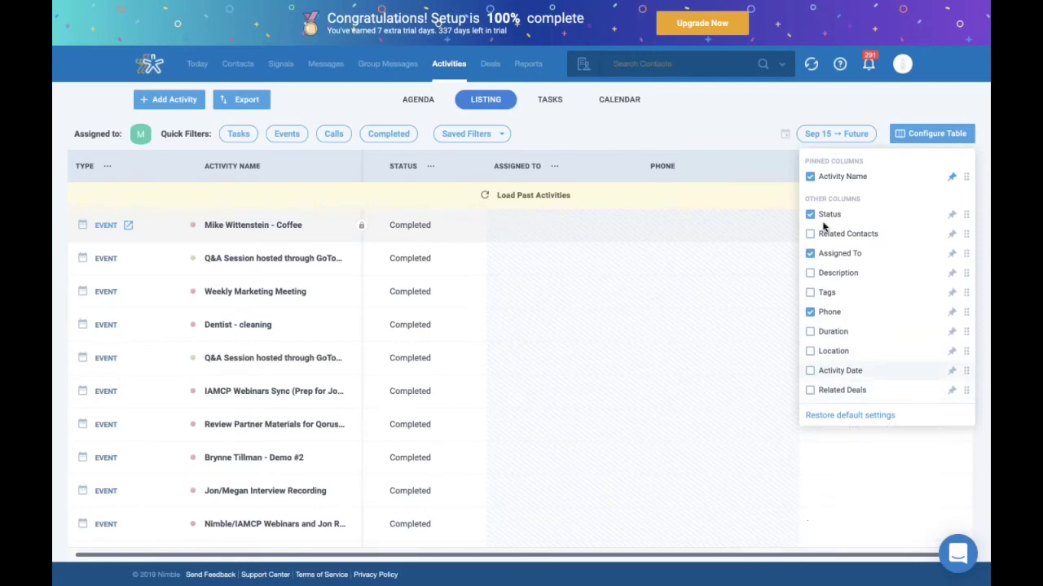
click(811, 215)
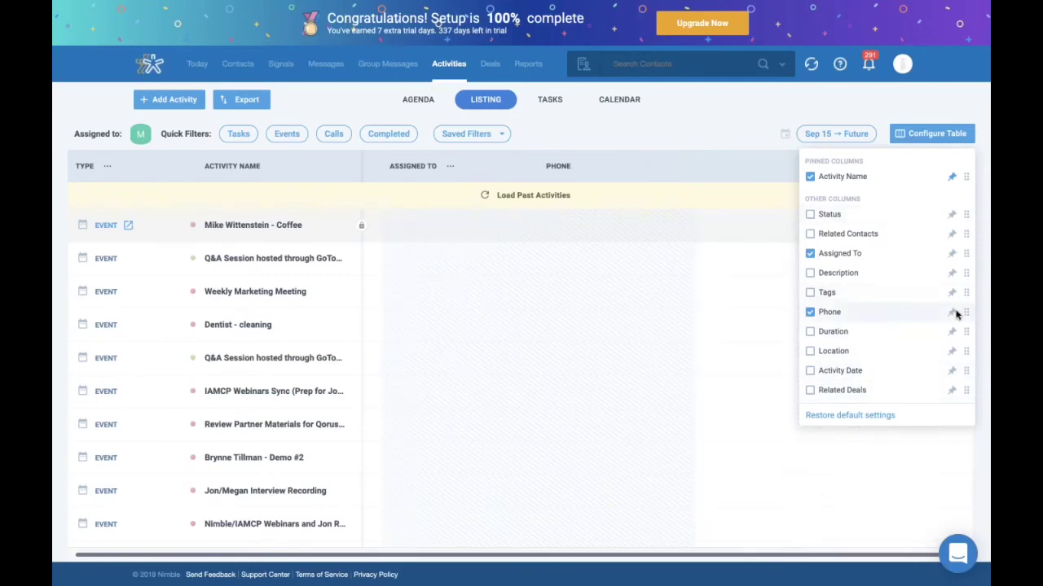
drag(966, 313, 966, 212)
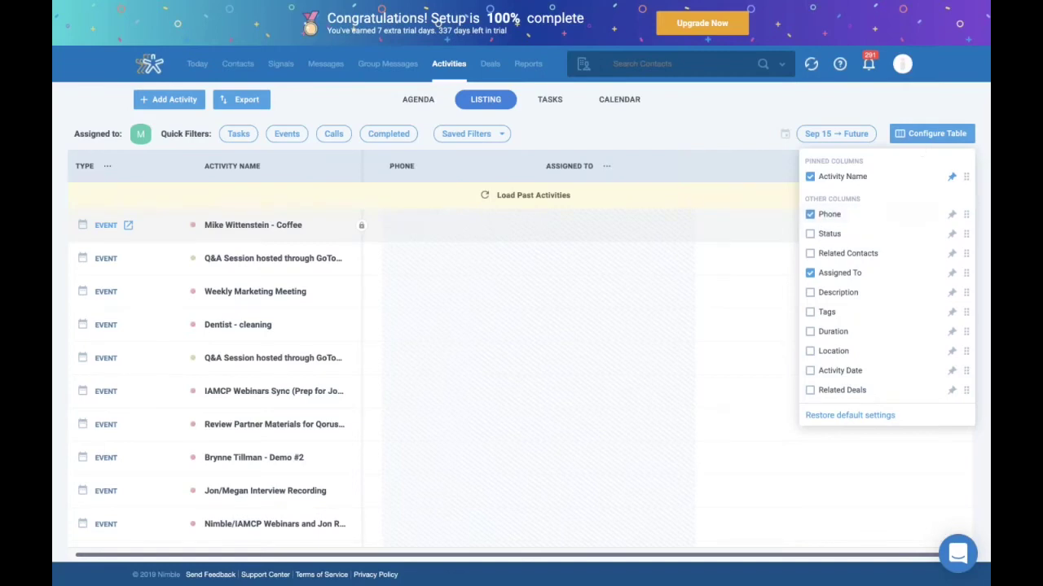
click(916, 105)
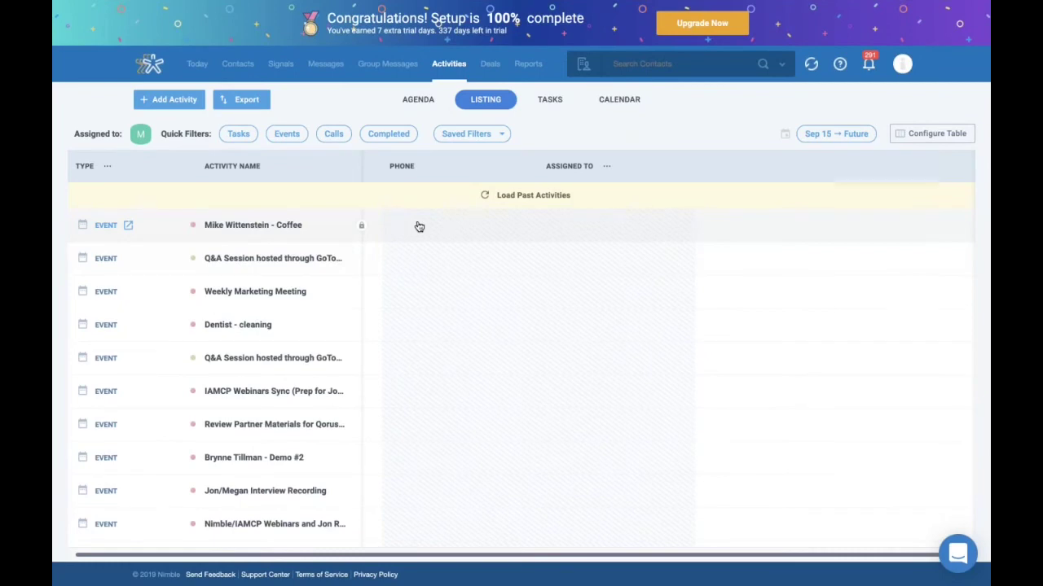
View the overdue and upcoming tasks, filtering them by the PR tag.
click(568, 101)
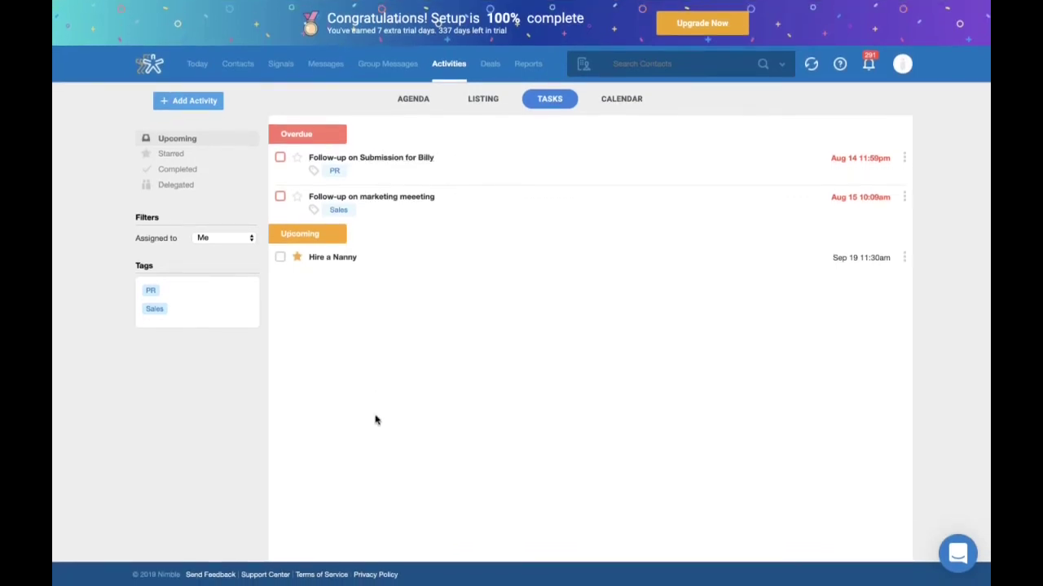
mouse_move(153, 295)
click(150, 290)
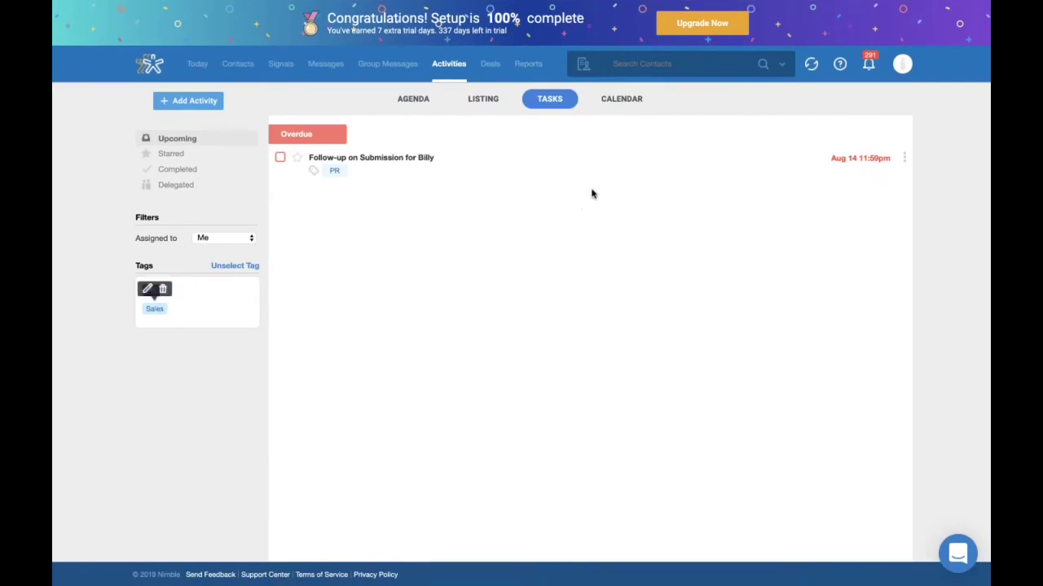
Show the calendar of the connected Nimble e-mail account in the day view of the activities calendar.
click(635, 103)
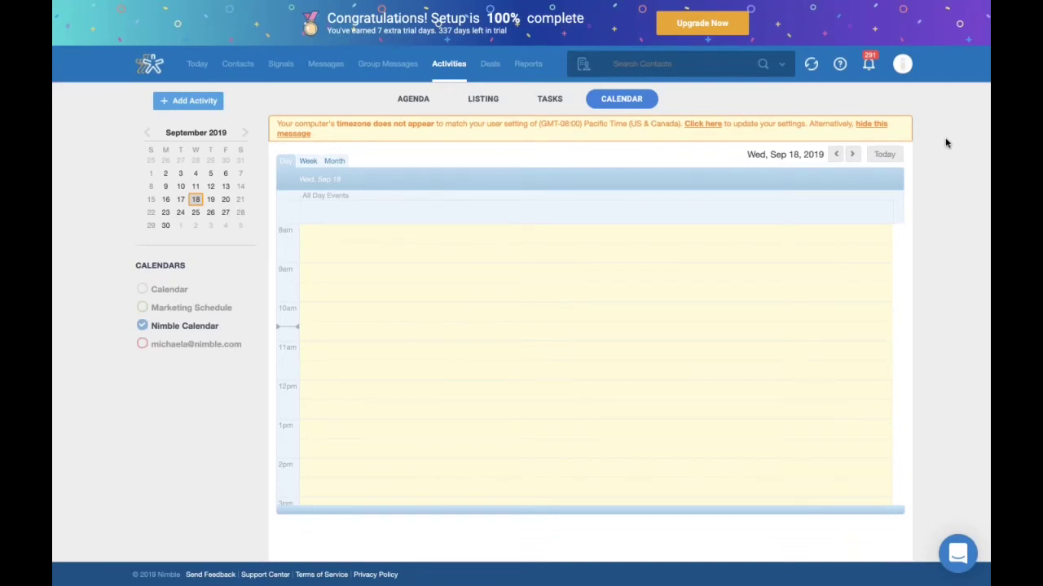
scroll(521, 291, down, 2)
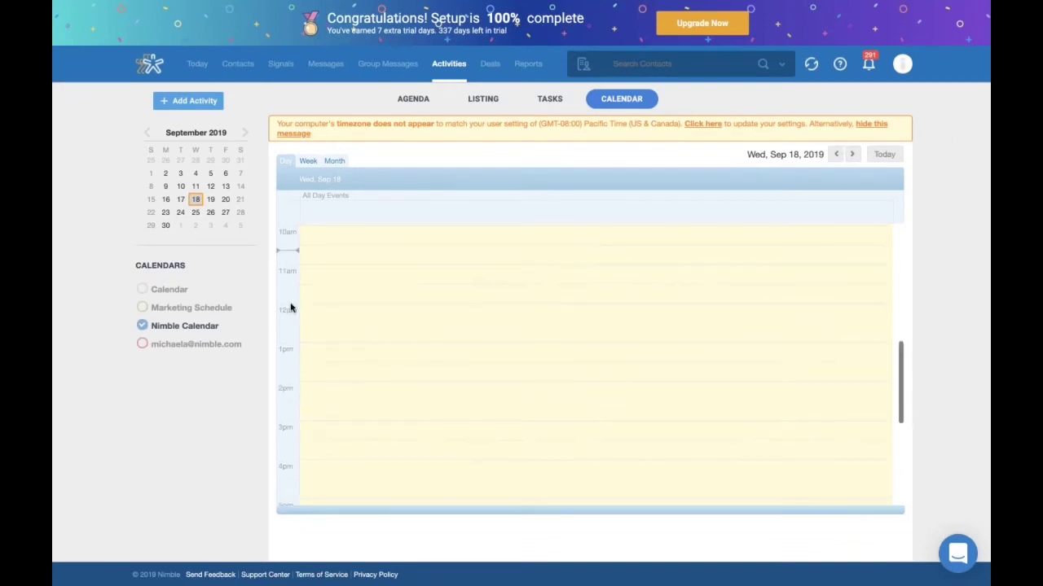
click(140, 344)
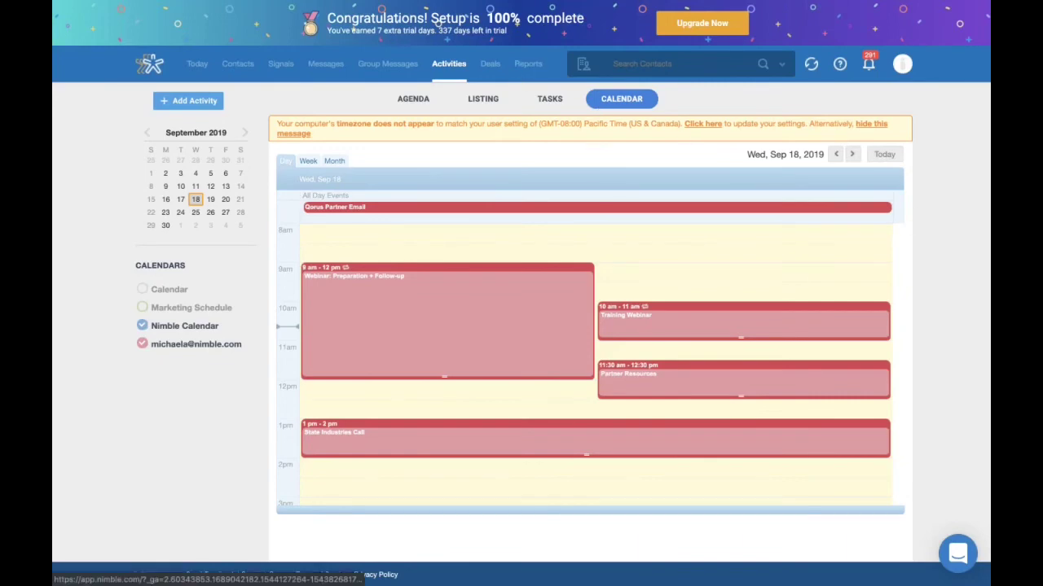
View the Hiring pipeline's deals and open the settings for customizing pipelines.
click(488, 64)
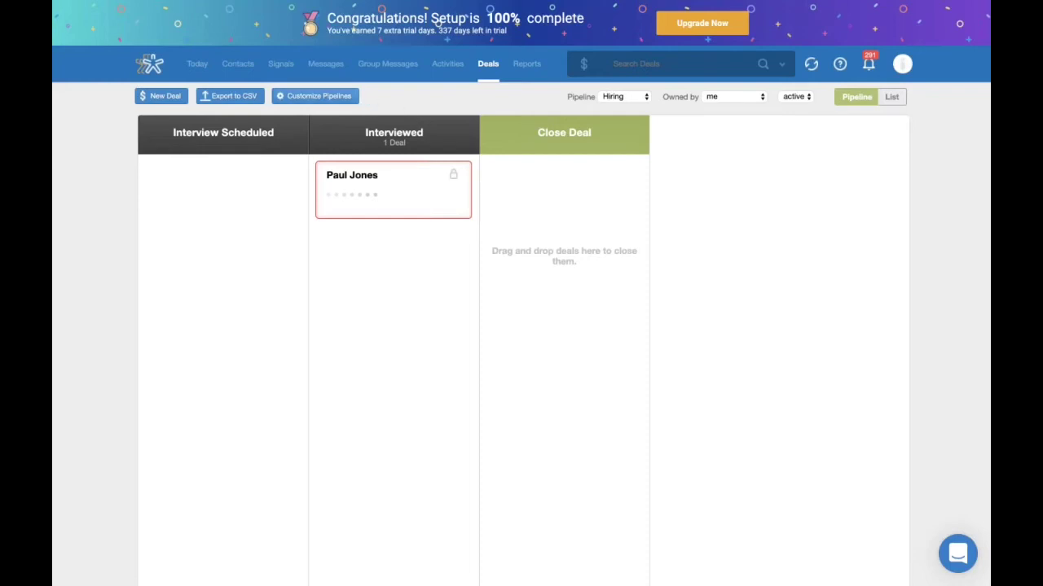
click(318, 96)
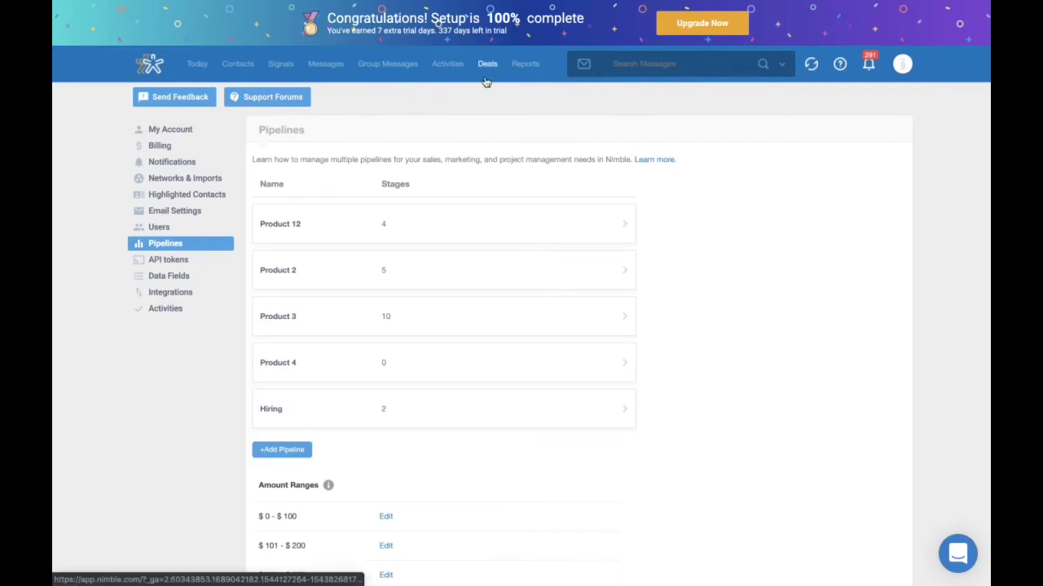
mouse_move(323, 228)
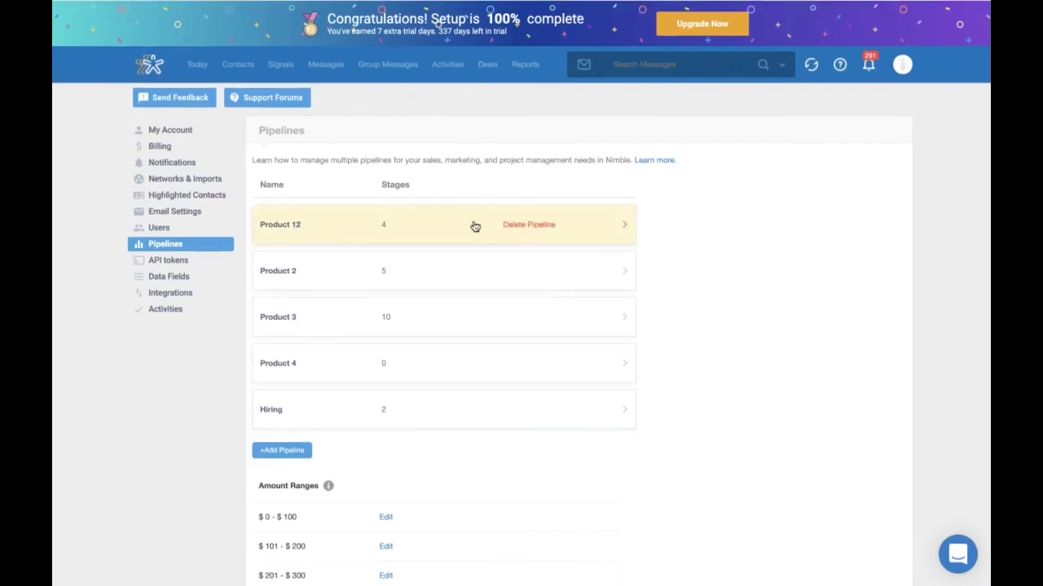
Rename the Product 12 pipeline as Test and save the new name.
click(624, 230)
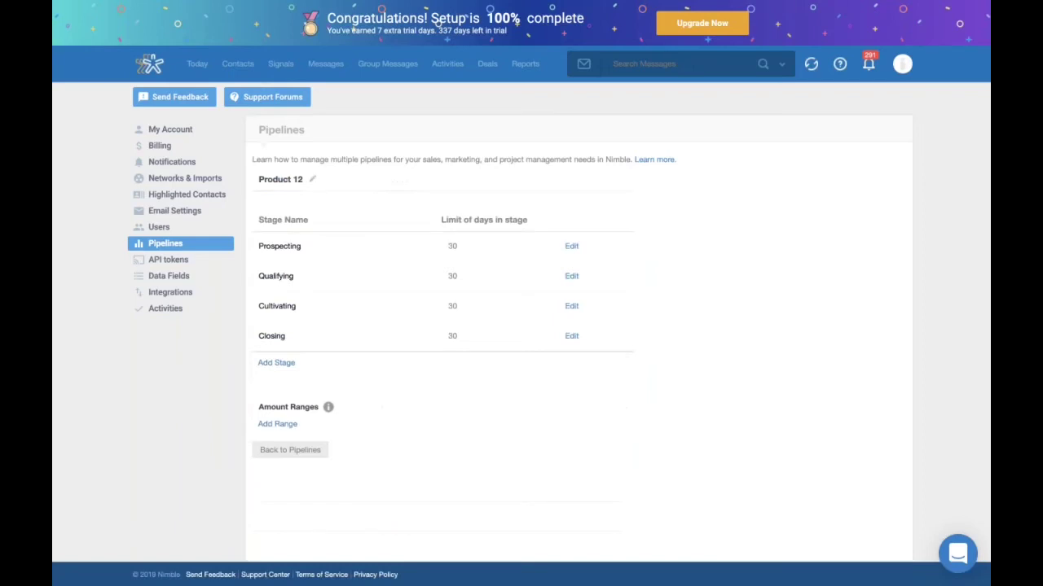
click(309, 181)
key(ctrl+a)
text(TEst)
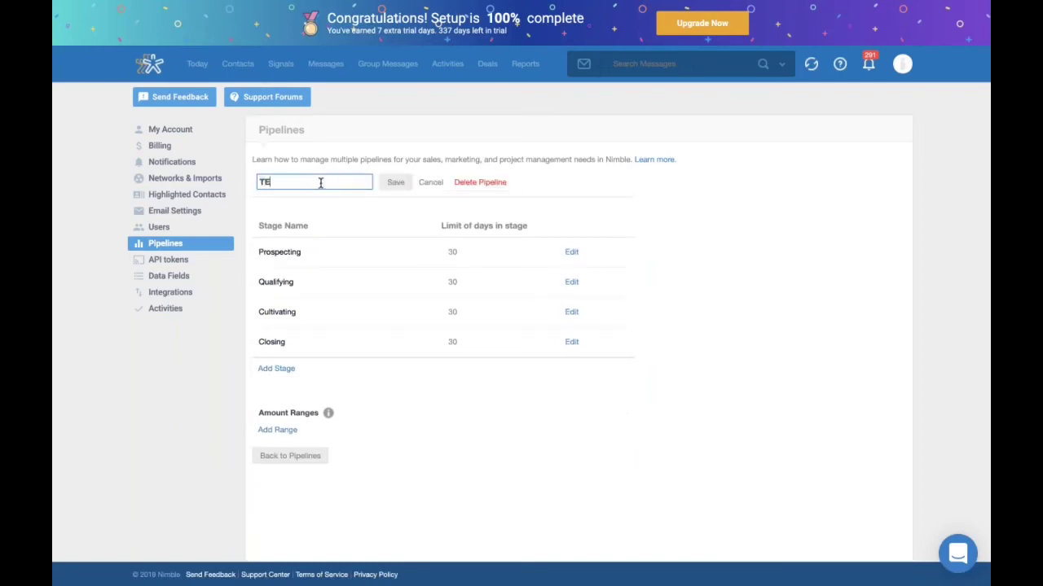
key(BackSpace)
key(BackSpace)
key(BackSpace)
text(est)
key(Return)
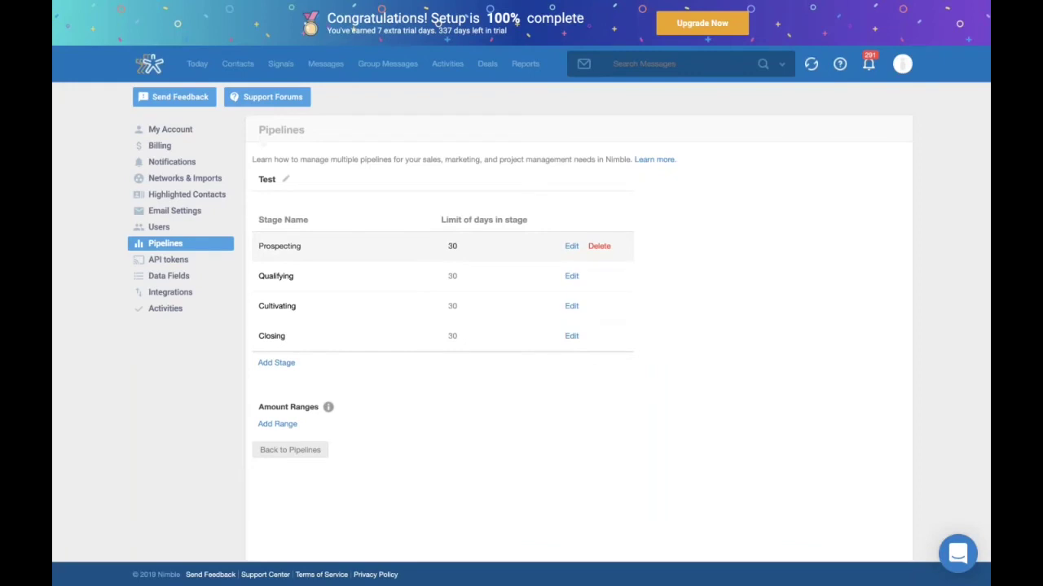
Open the Prospecting stage of the Test pipeline for editing, check its day limit and save the stage.
click(571, 246)
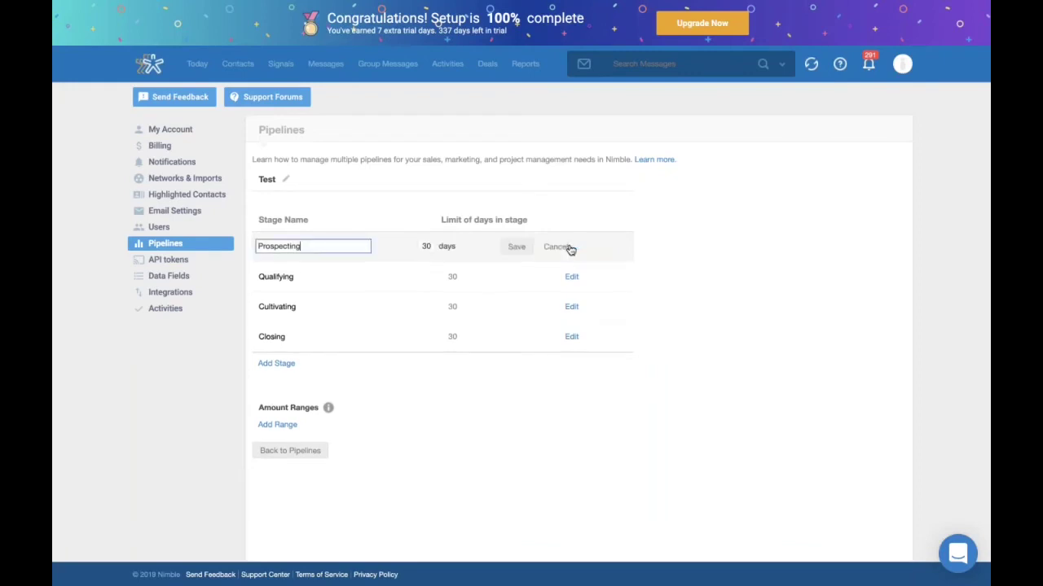
click(430, 247)
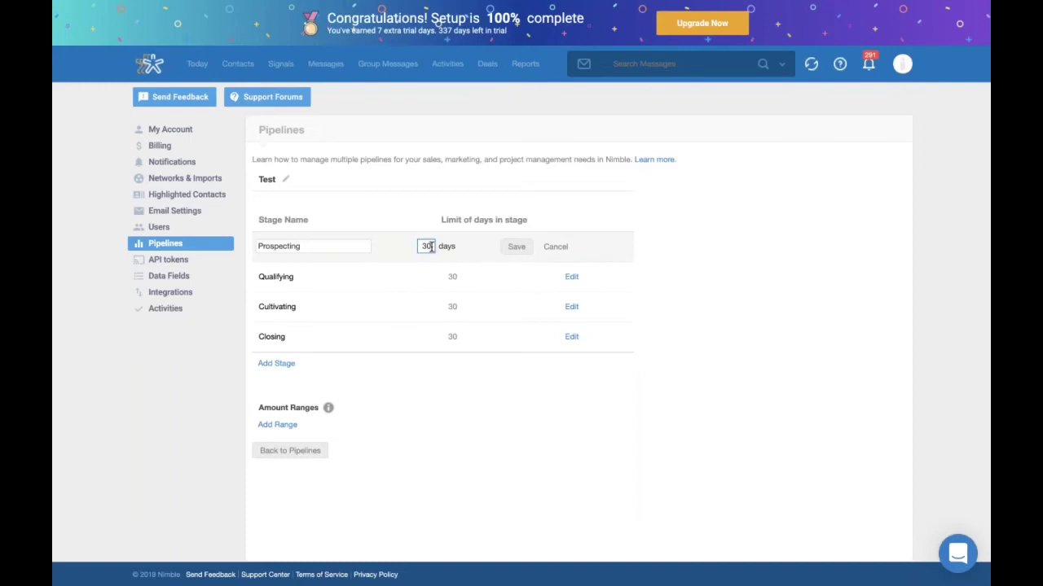
click(515, 253)
Show the Hiring pipeline's deals as a list, and return to the pipeline view.
click(488, 65)
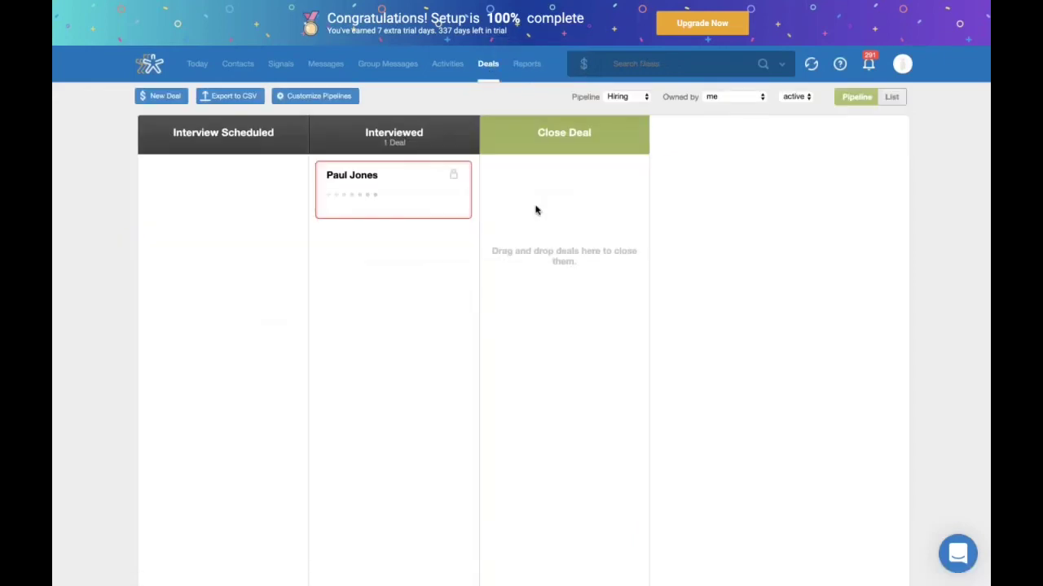
right_click(629, 217)
click(596, 204)
click(897, 98)
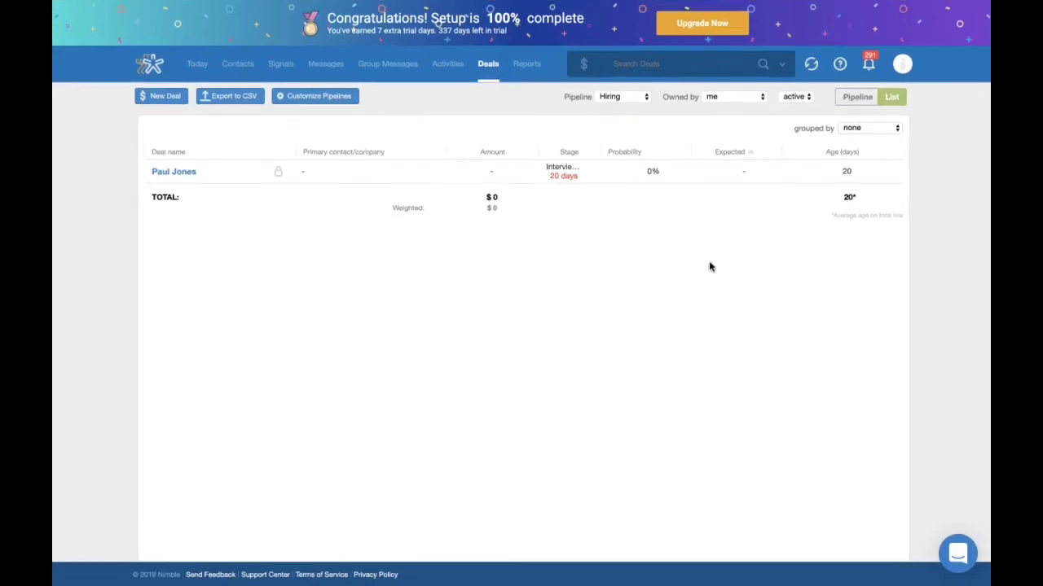
click(859, 100)
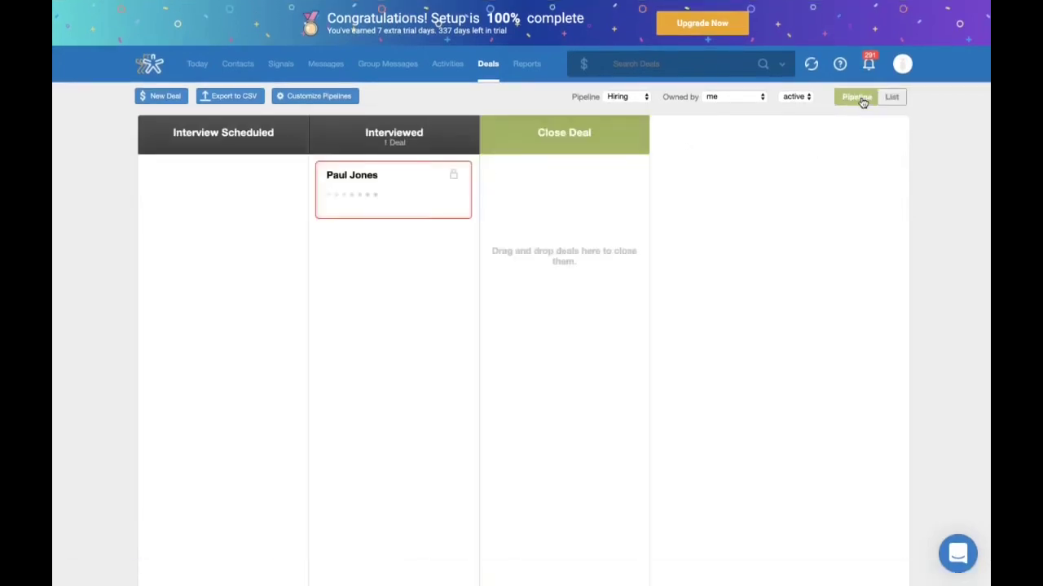
Show the deals of the Product 2 pipeline, followed by those of the Test pipeline.
click(645, 97)
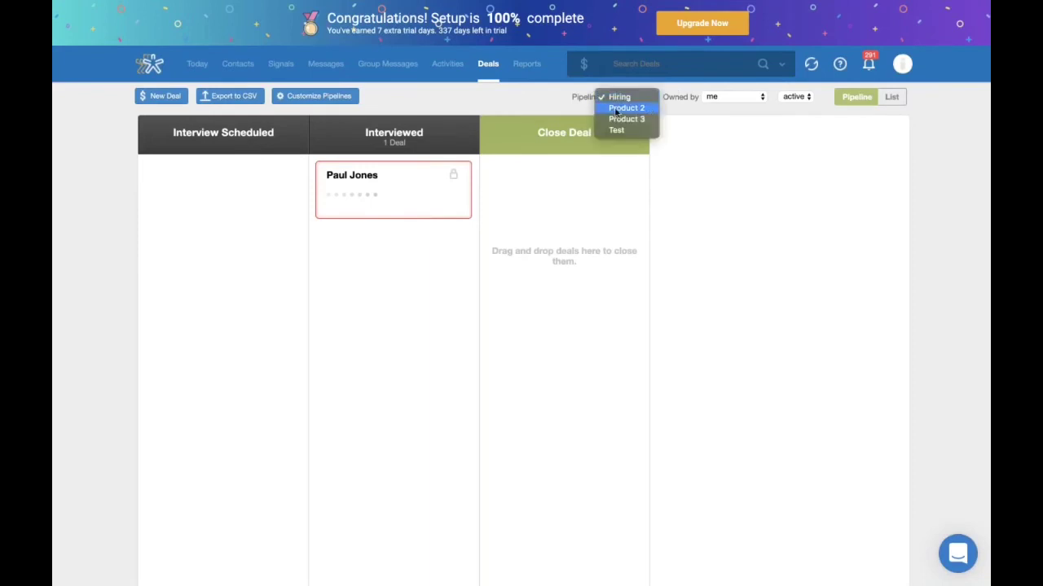
click(643, 107)
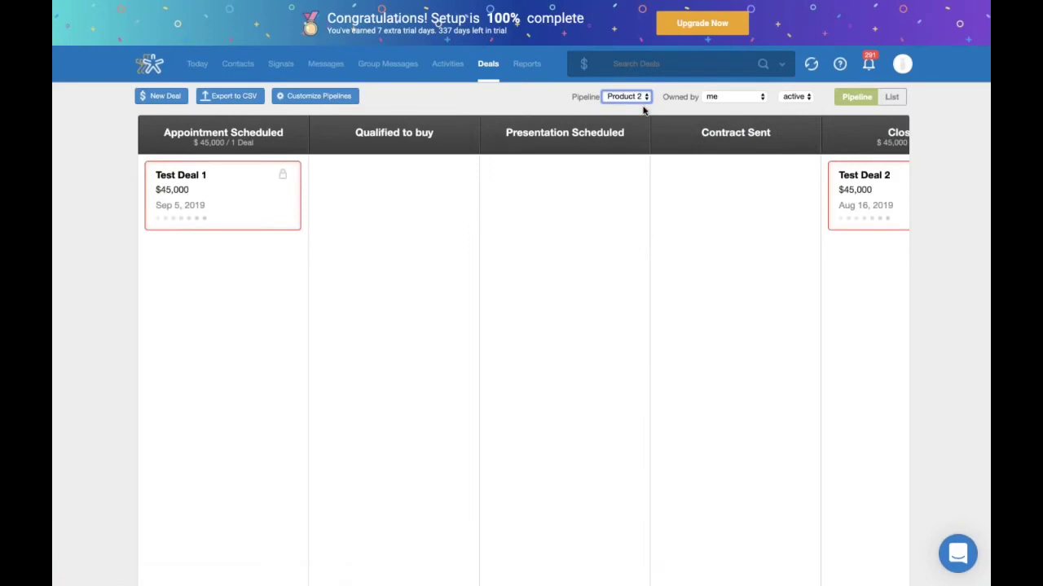
click(646, 98)
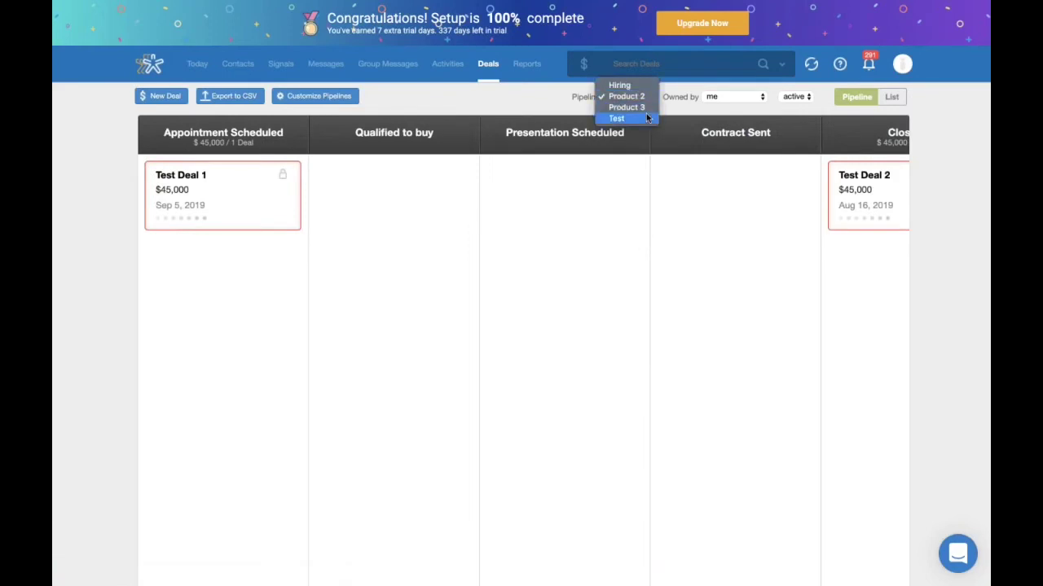
click(647, 118)
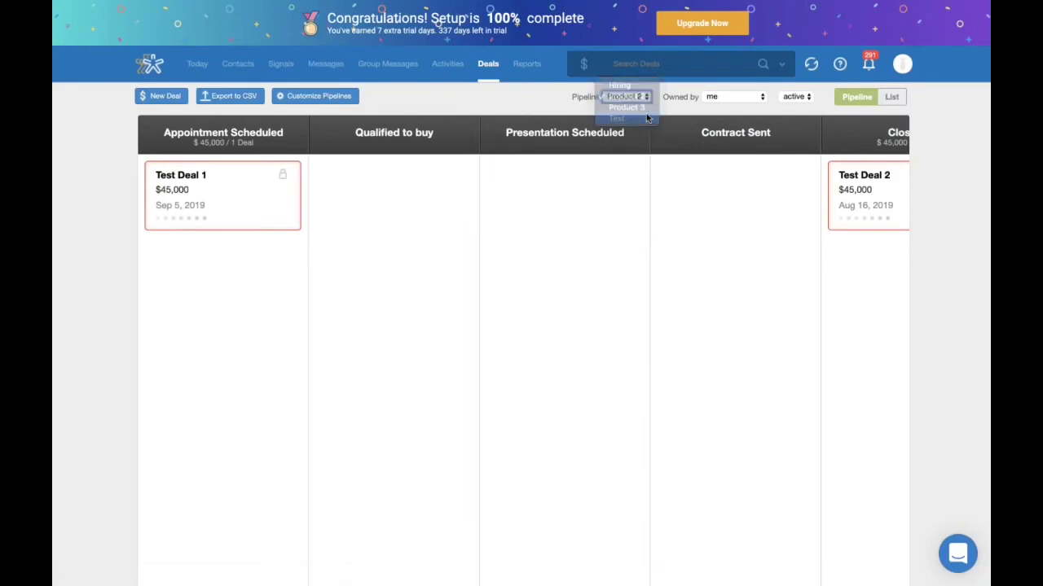
Filter the Test pipeline's deals by team and by the other team member, keeping the status filter on active.
click(721, 99)
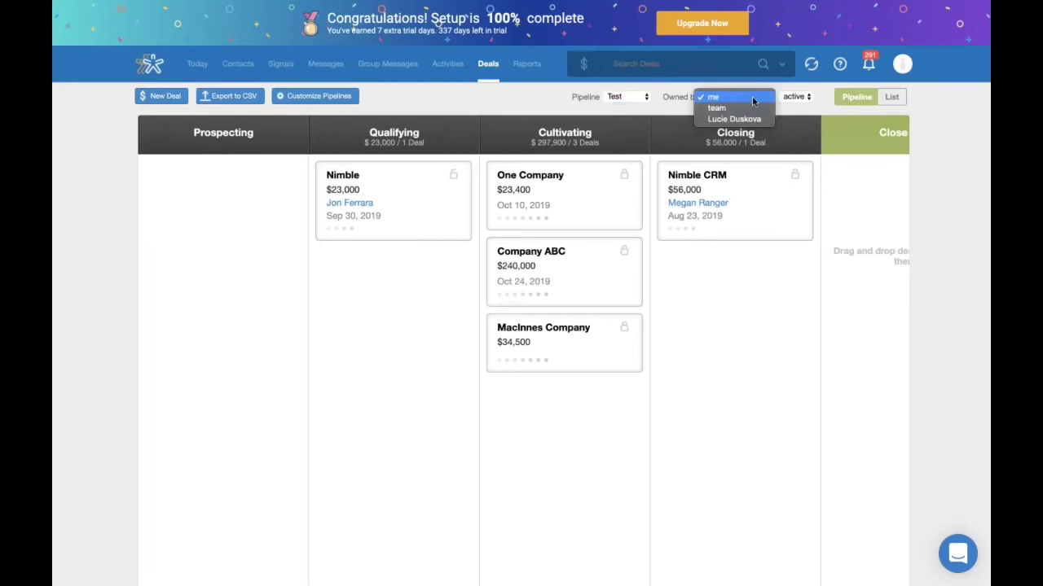
click(756, 109)
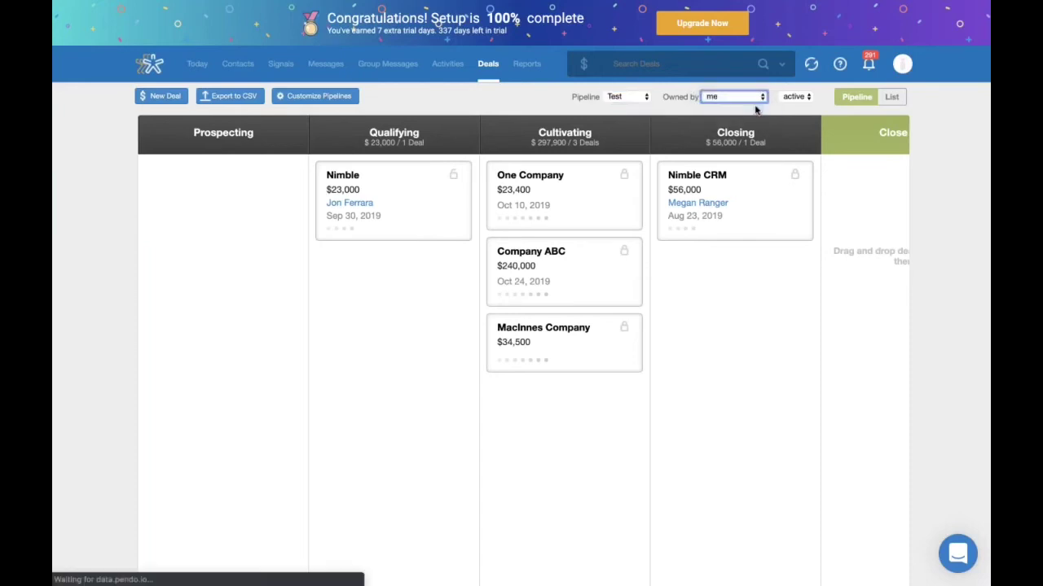
click(757, 96)
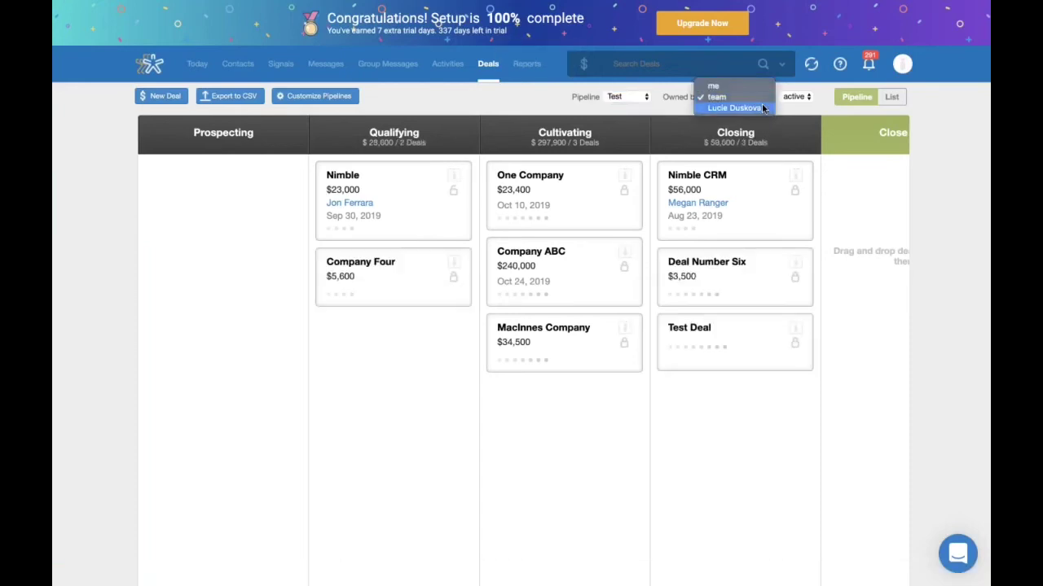
click(761, 108)
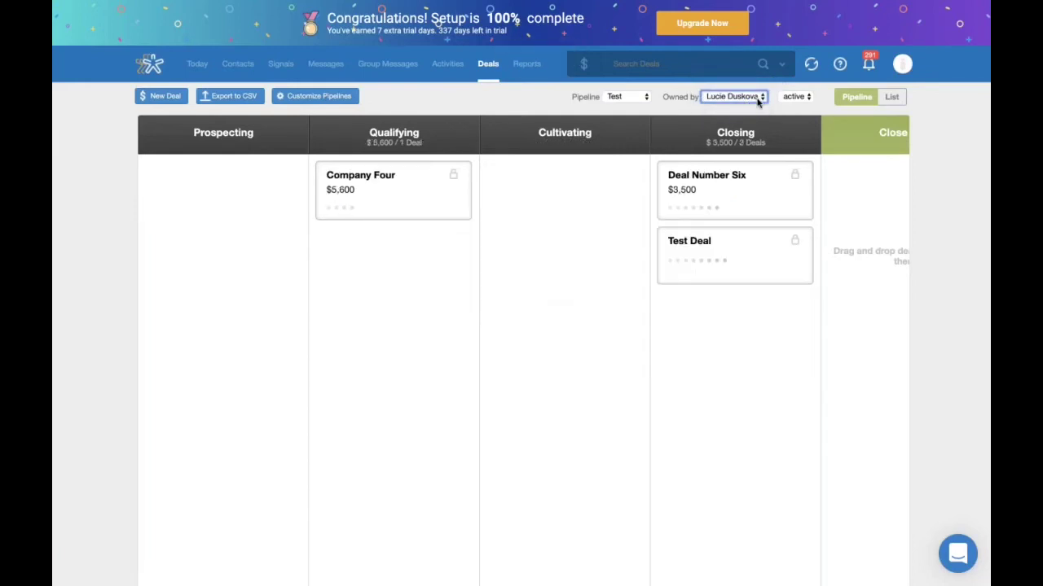
click(742, 109)
click(808, 97)
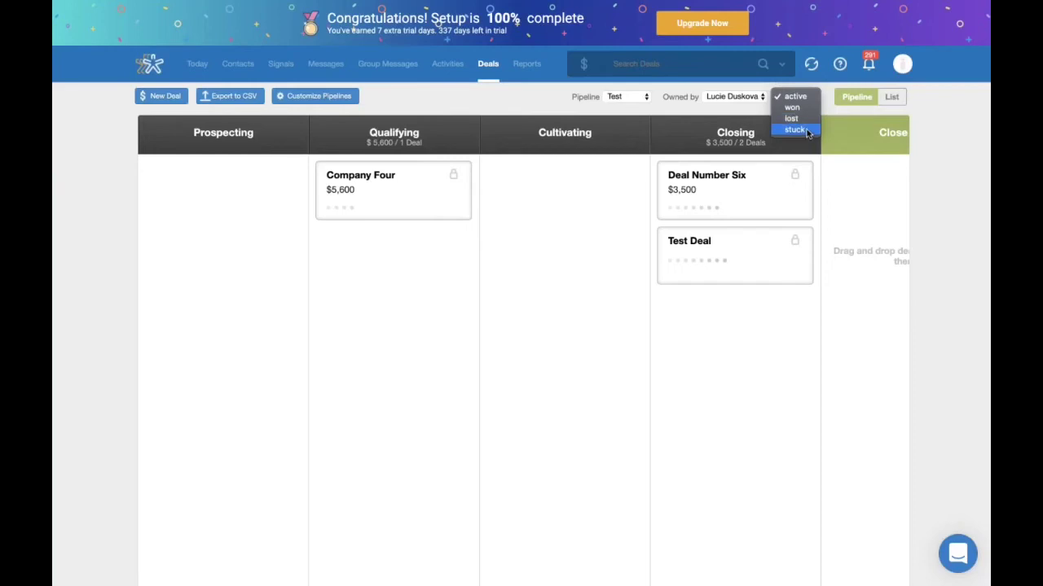
click(788, 97)
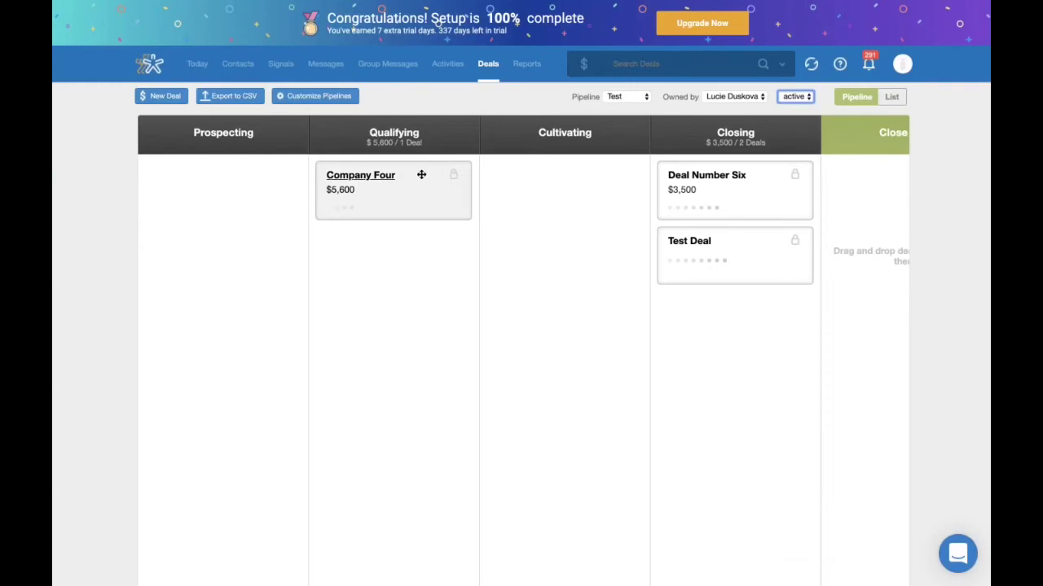
Move the Company Four deal to the Cultivating stage and view the messages on its deal page.
drag(421, 174, 590, 161)
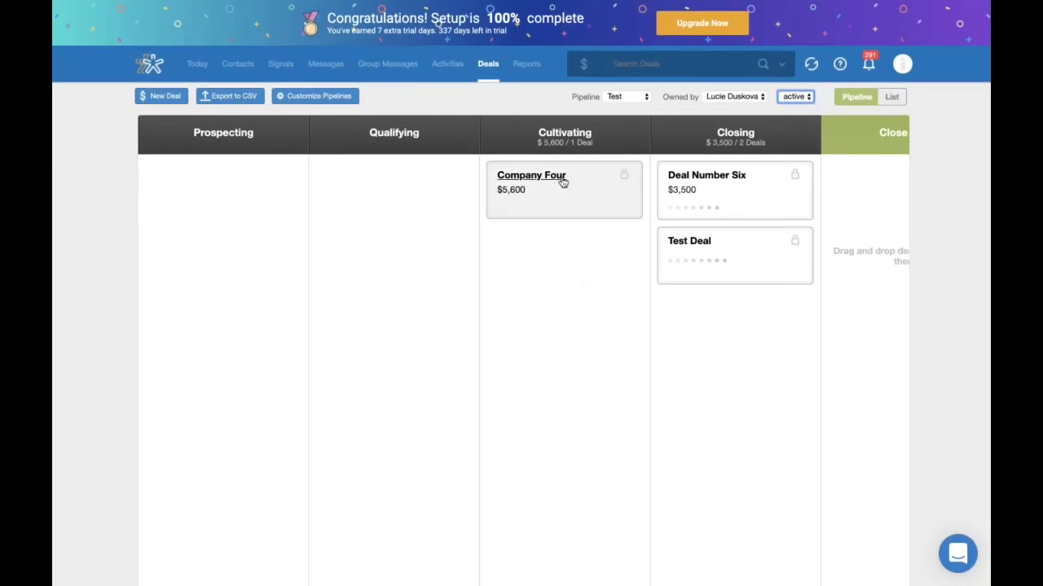
click(562, 183)
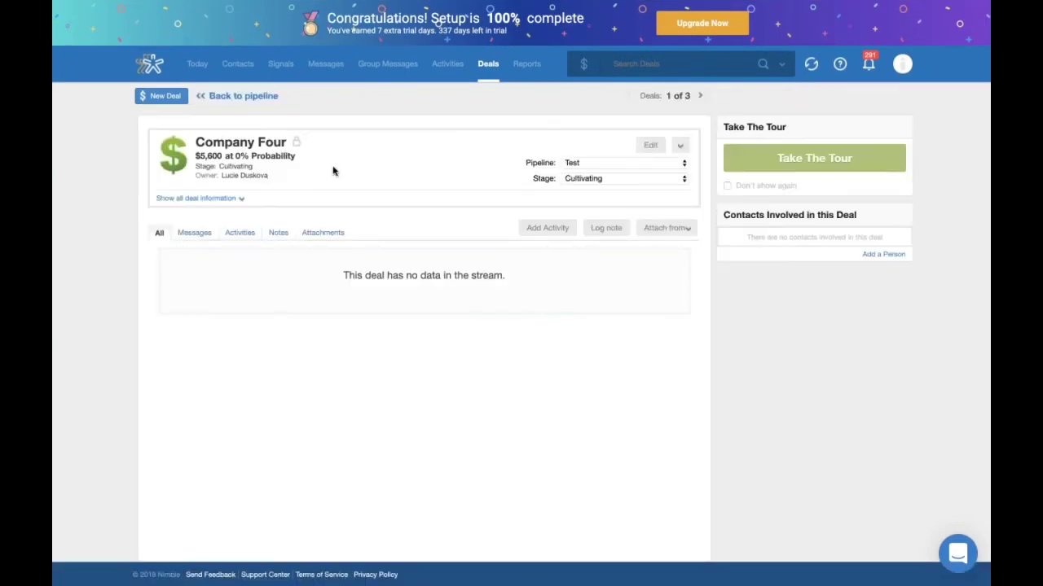
click(193, 236)
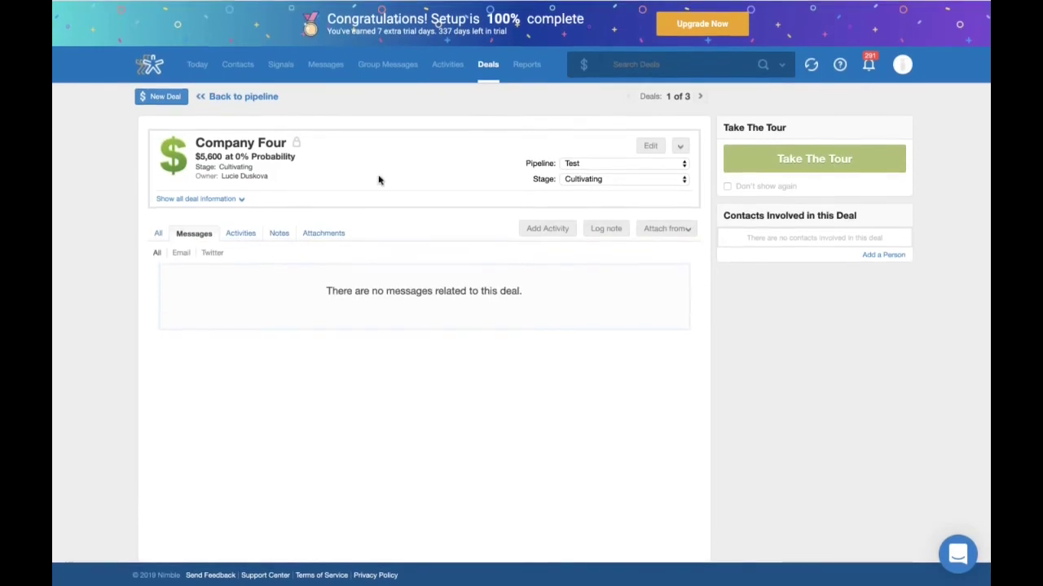
Return to the pipeline board, switch to the Product 2 pipeline and open Test Deal 1.
click(256, 96)
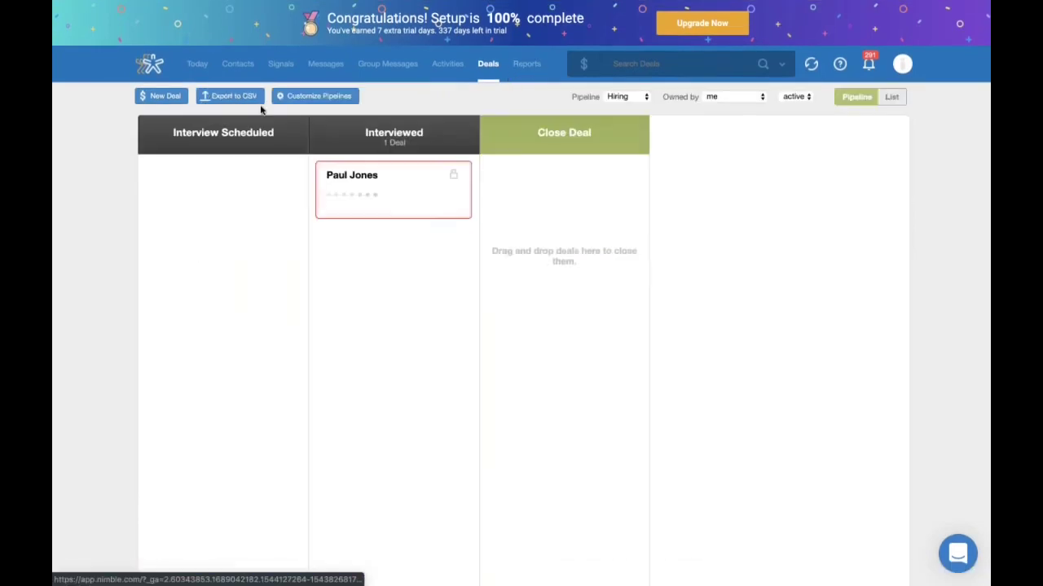
click(641, 96)
click(643, 115)
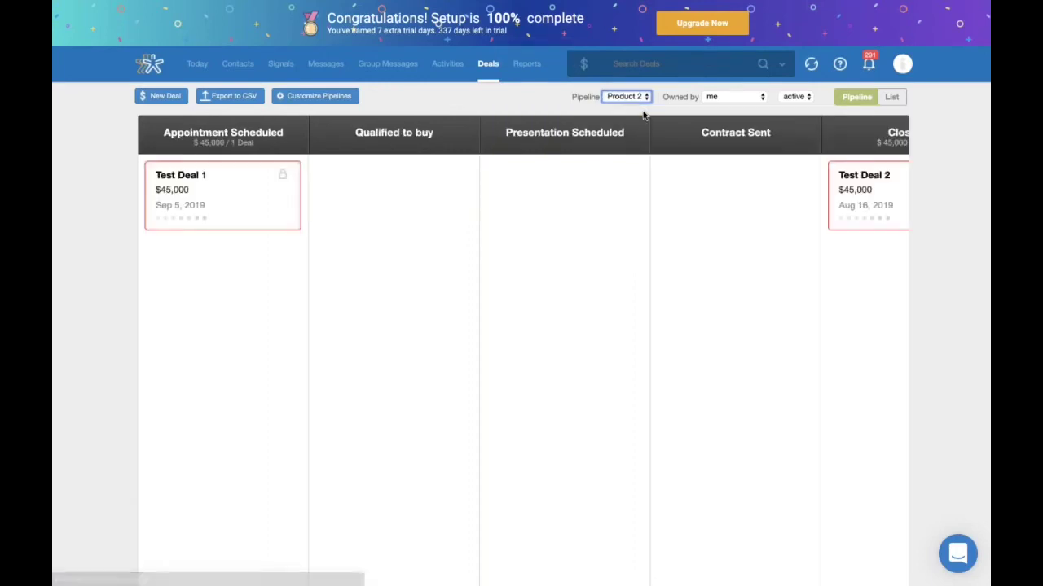
scroll(196, 203, down, 1)
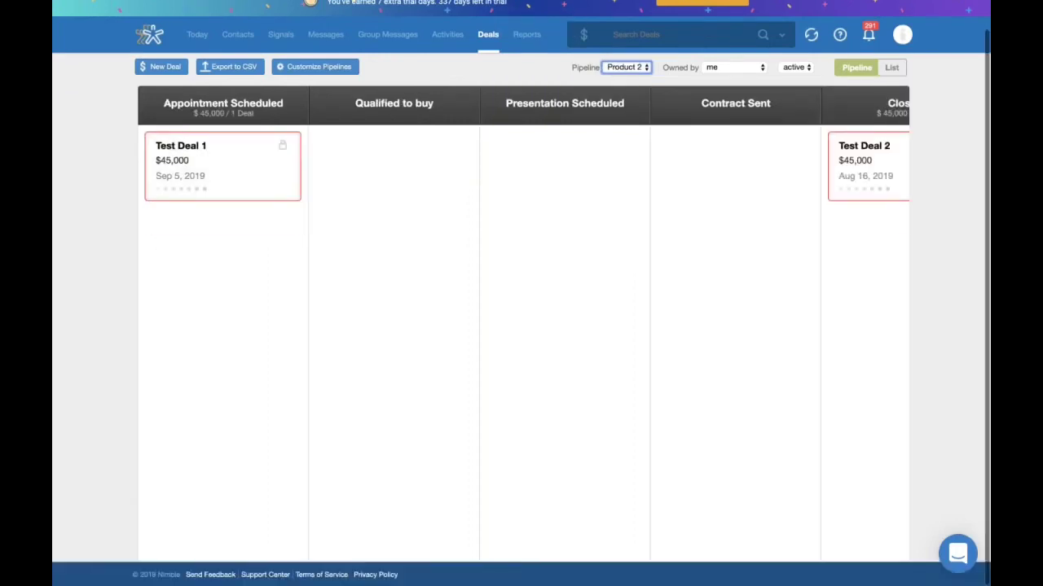
click(195, 145)
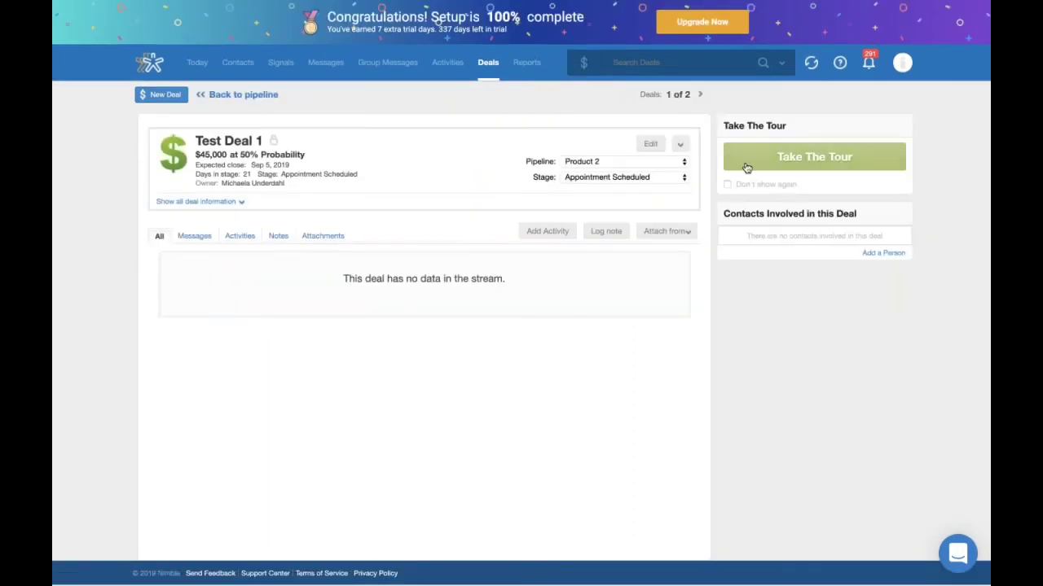
Edit Test Deal 1 to add an existing contact as a participant, and save the deal.
click(651, 144)
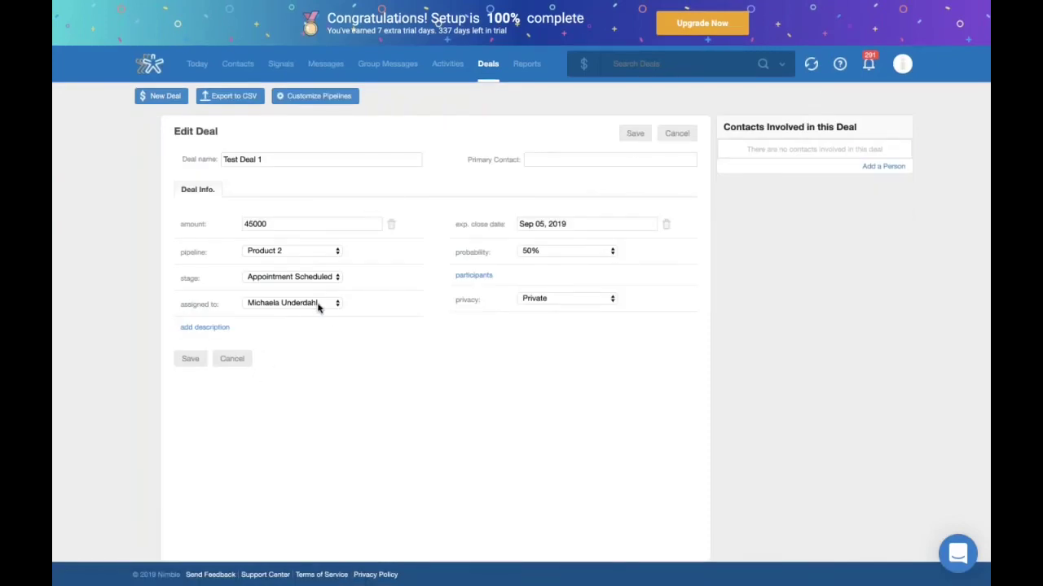
click(478, 275)
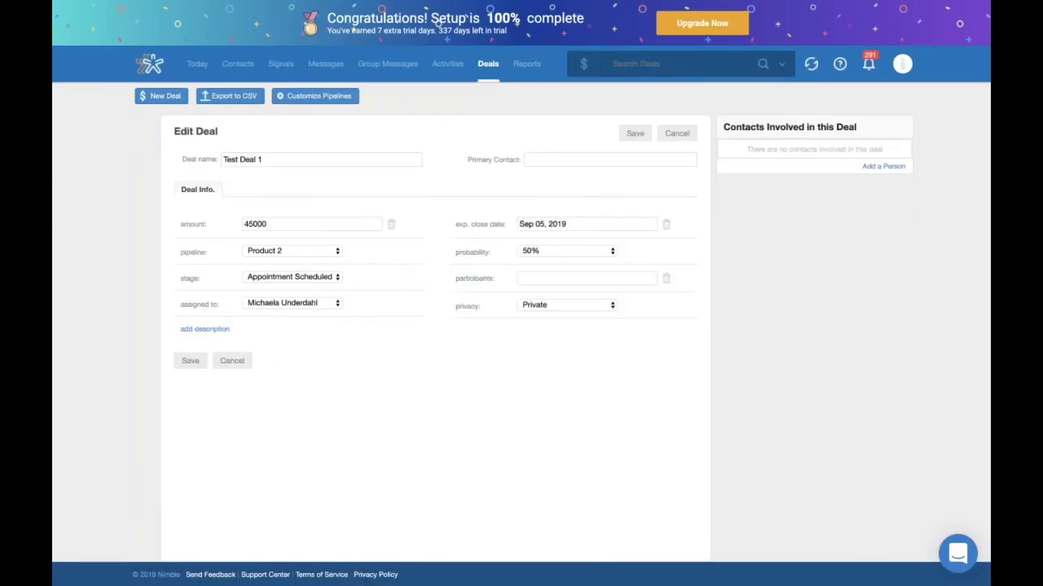
click(561, 280)
text(megan)
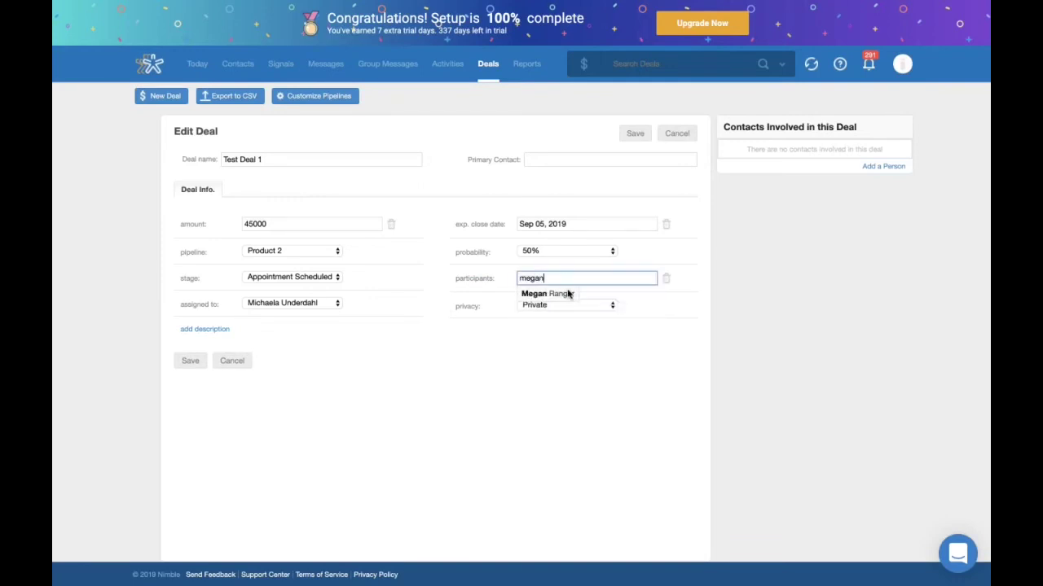
click(568, 294)
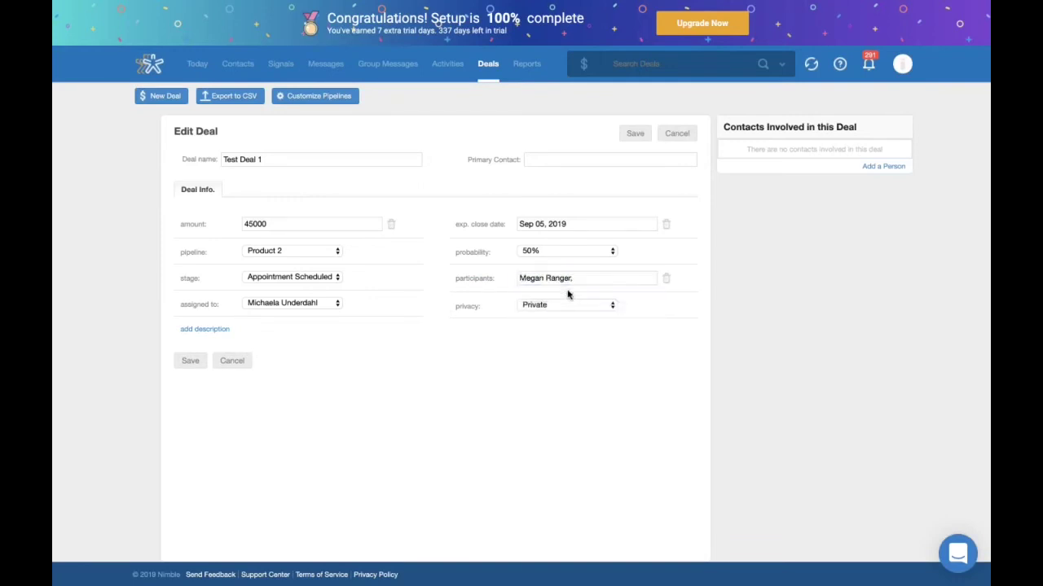
click(634, 133)
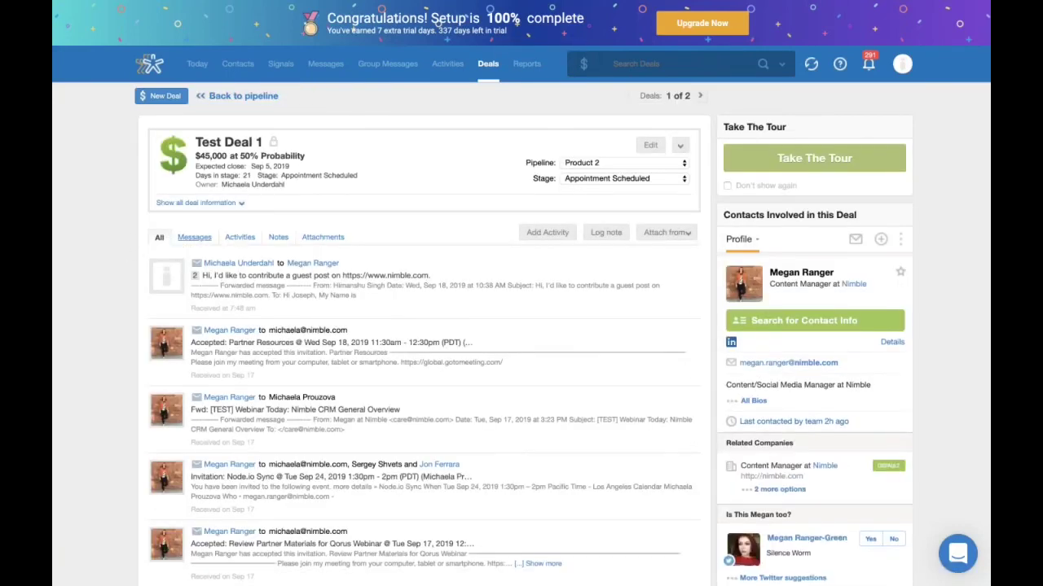
Look through the messages, full history, notes and attachments of Test Deal 1.
click(194, 237)
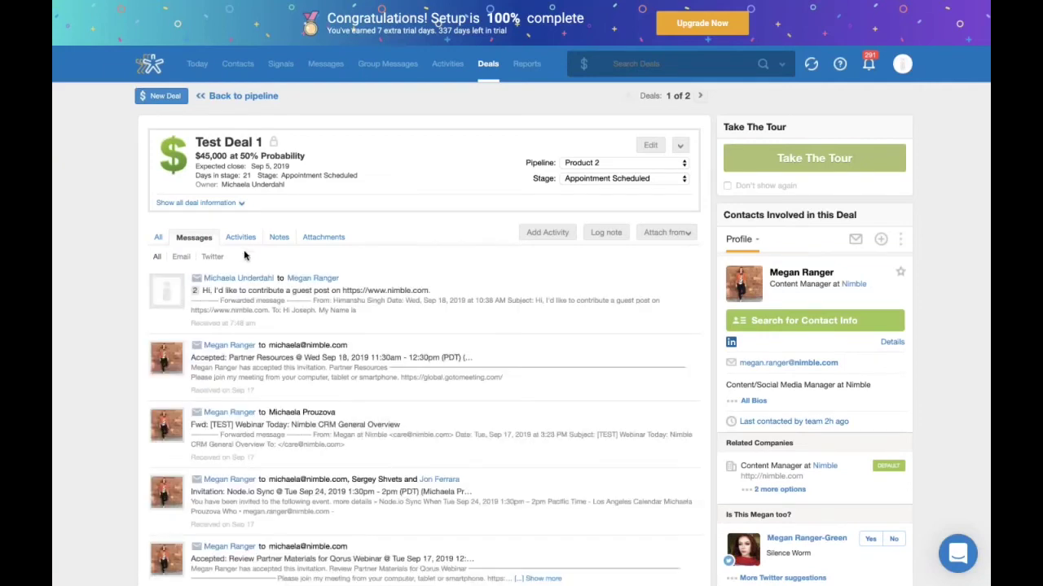
click(159, 243)
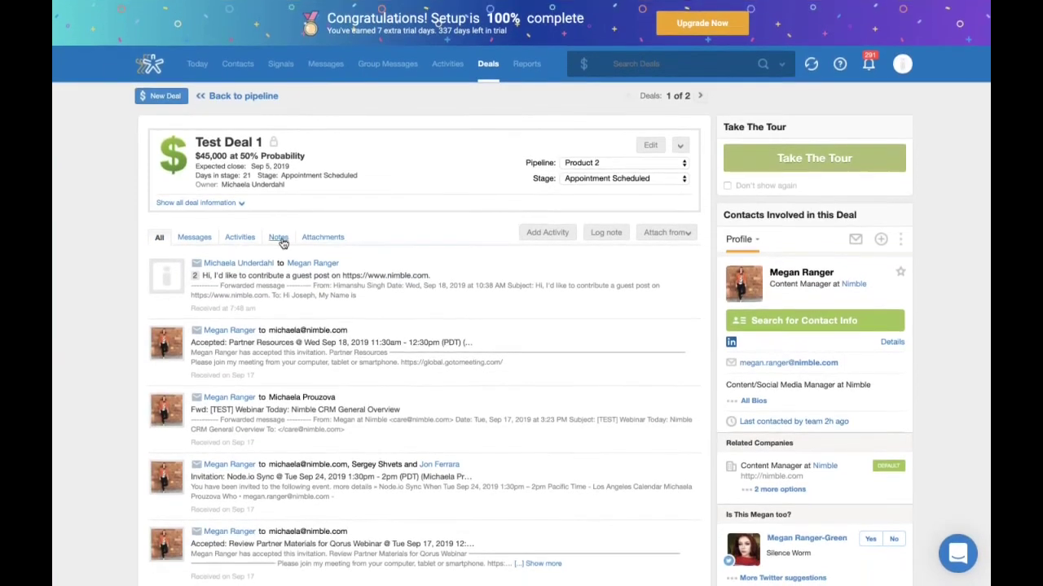
click(278, 239)
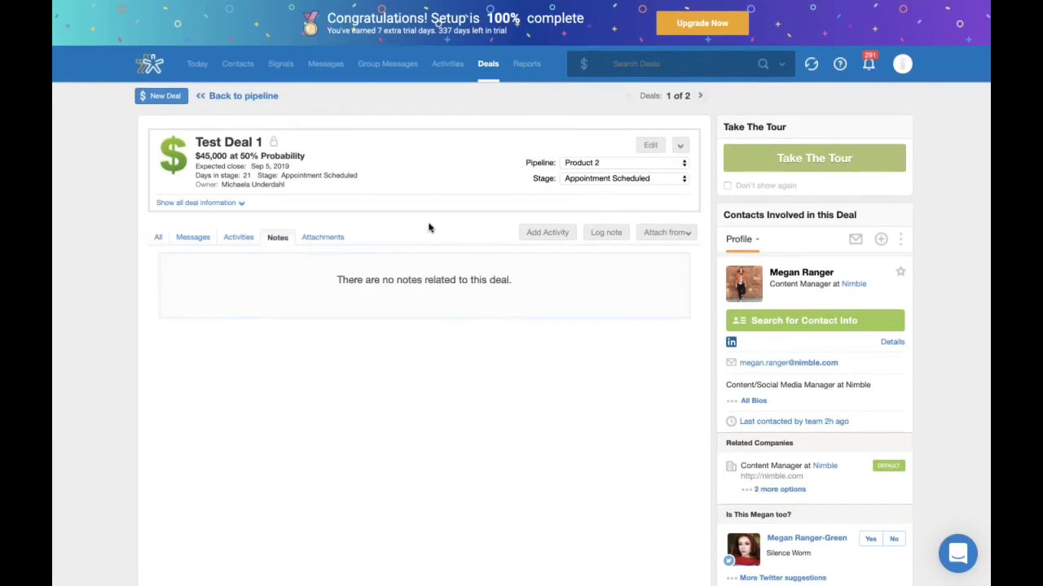
click(319, 244)
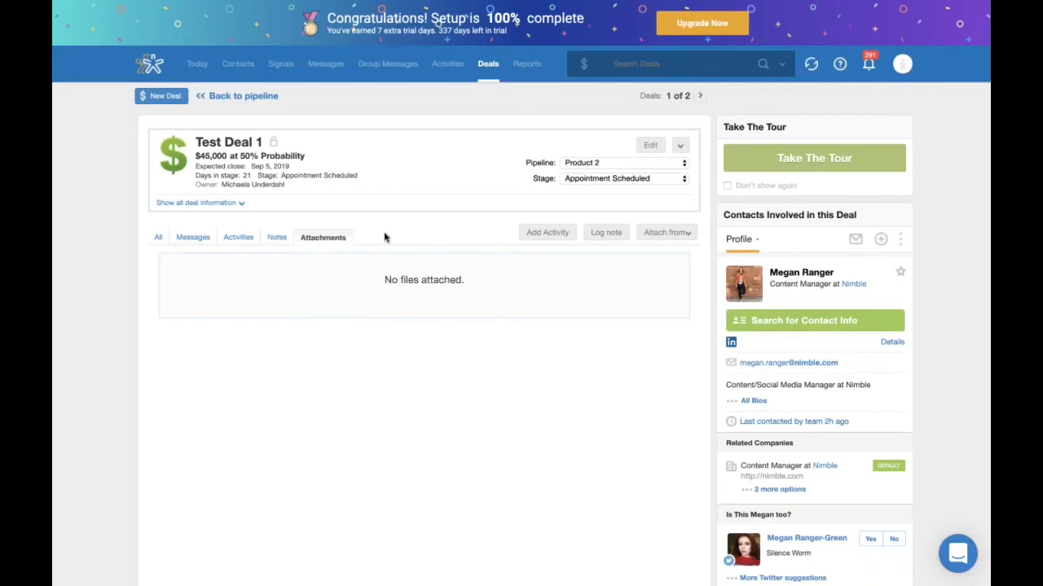
scroll(385, 237, up, 1)
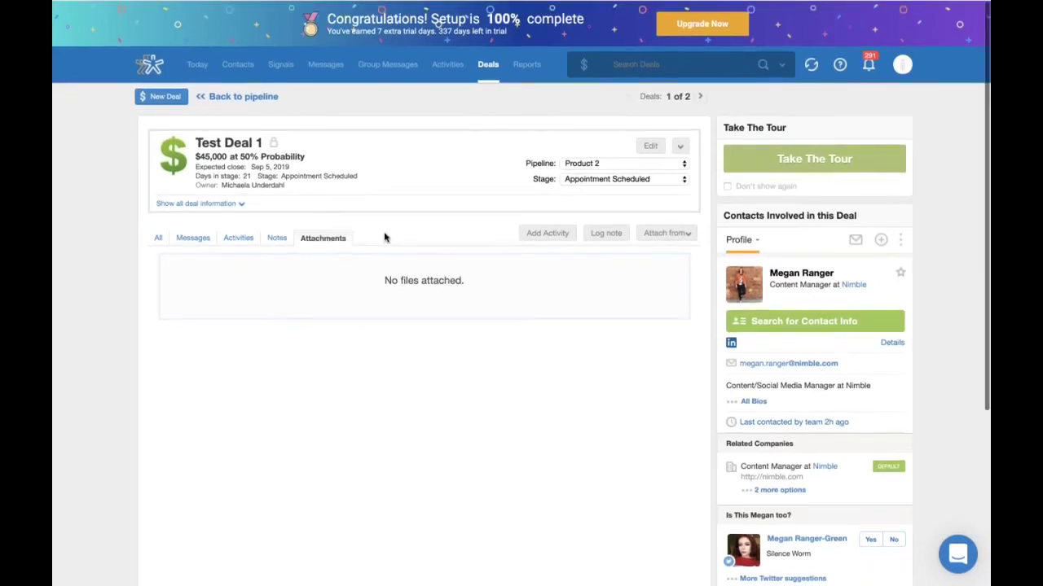
Open the deals reports dashboard and view the available pipeline filters and the team or individual report choices.
click(530, 64)
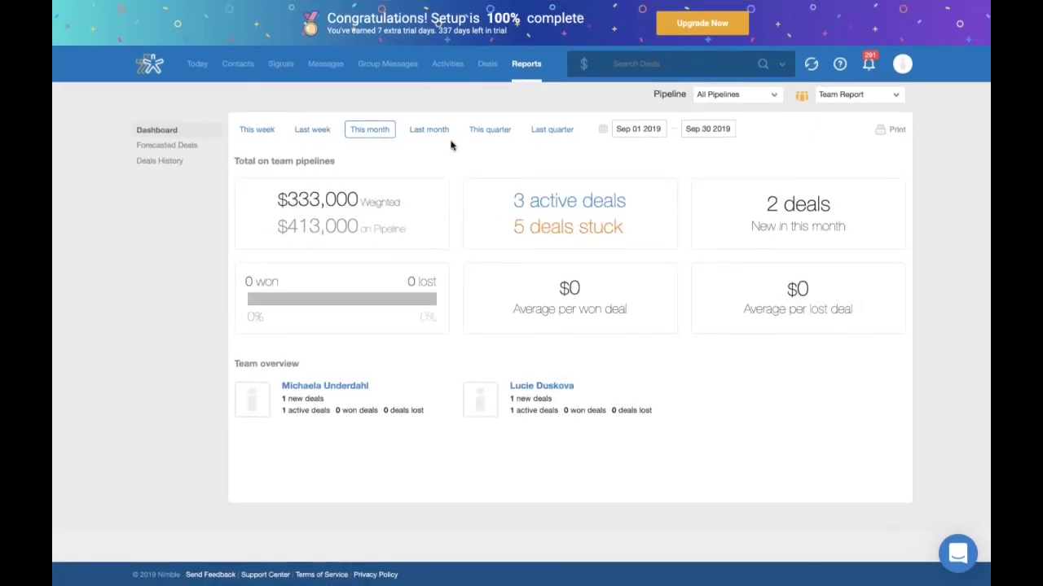
click(774, 96)
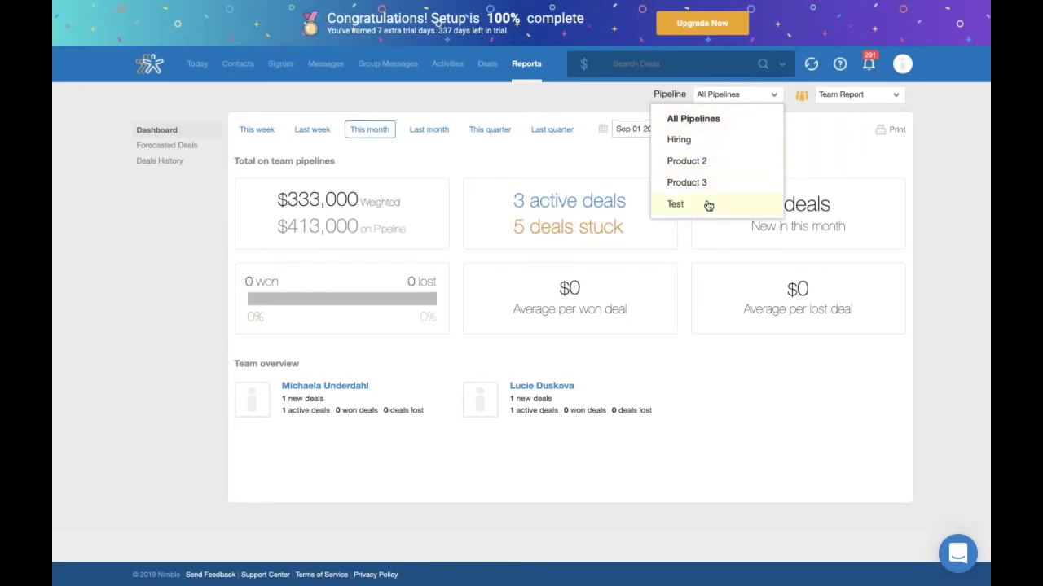
click(882, 104)
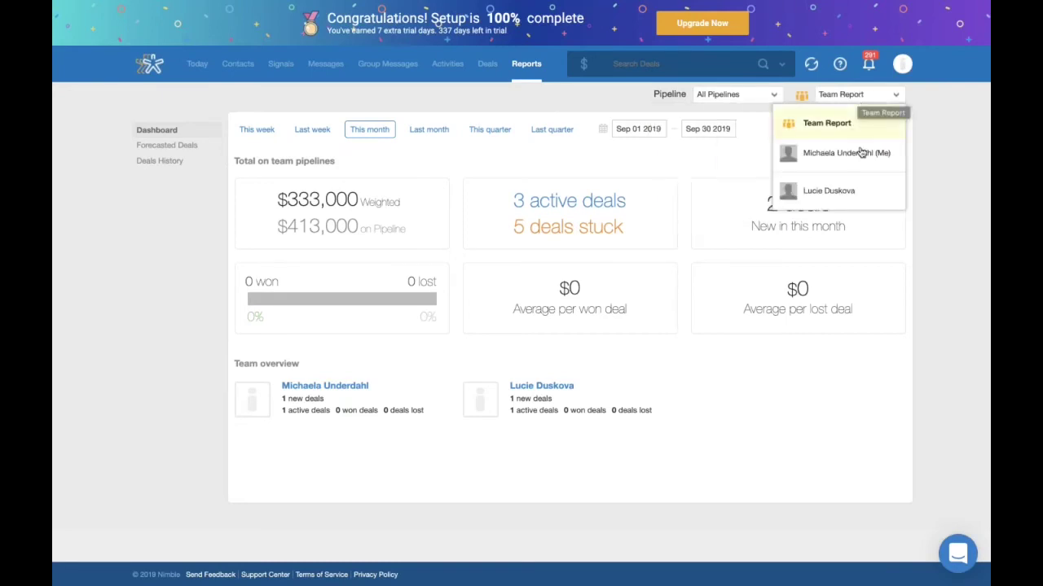
View the date range calendar on the deals dashboard, and open the Forecasted Deals report.
click(742, 160)
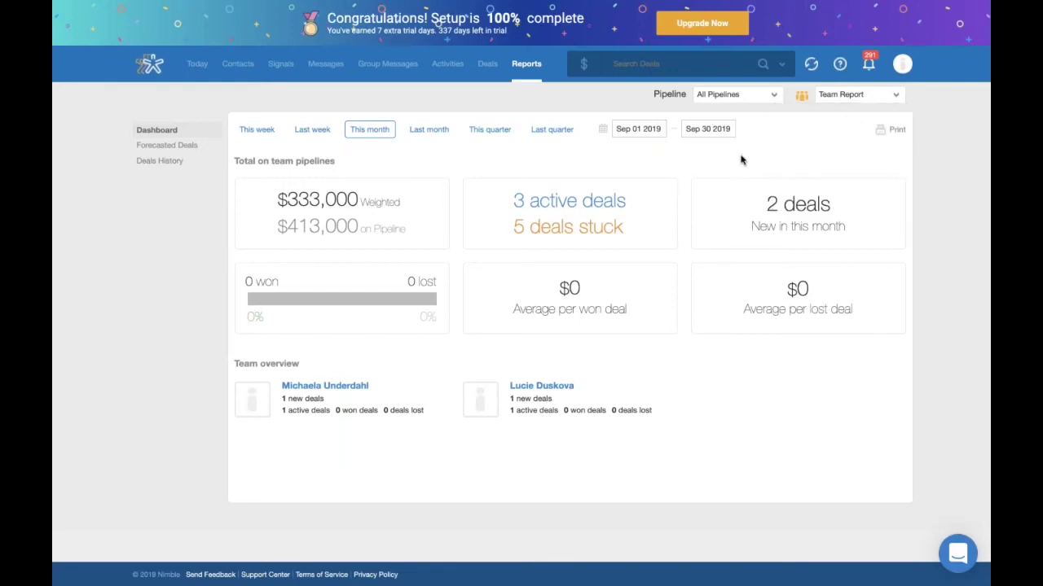
click(636, 132)
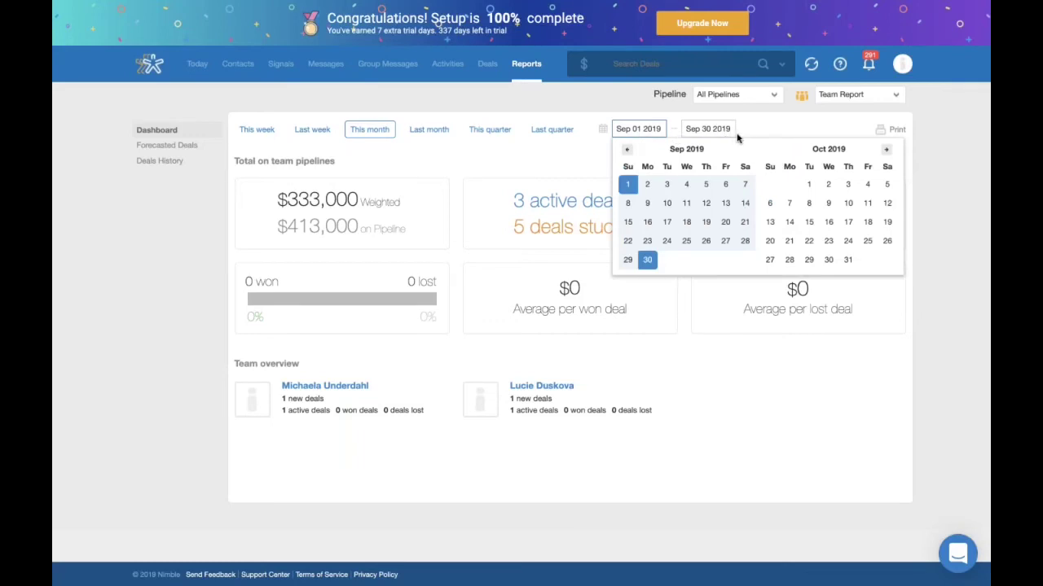
click(525, 167)
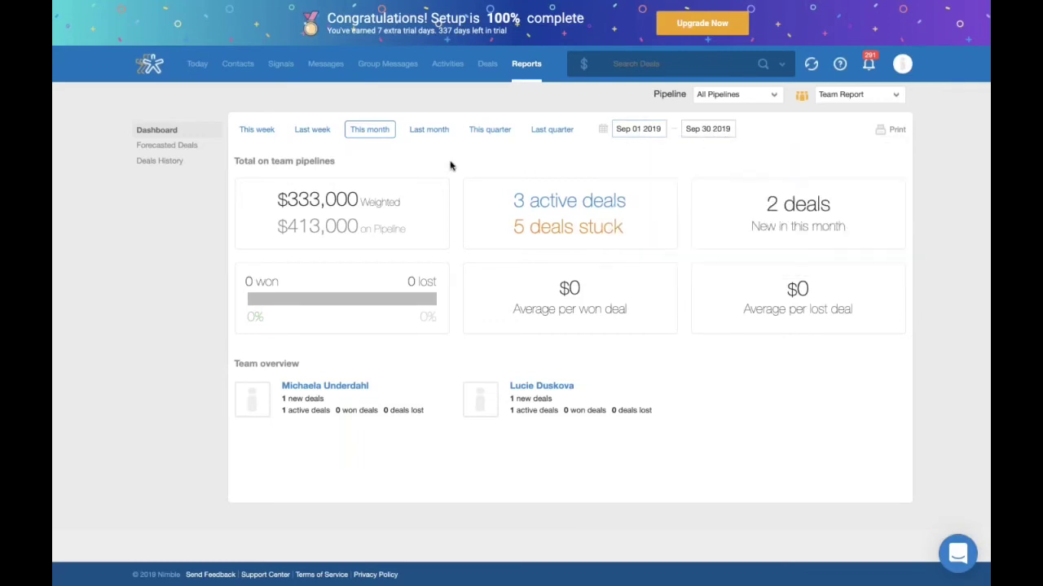
click(183, 134)
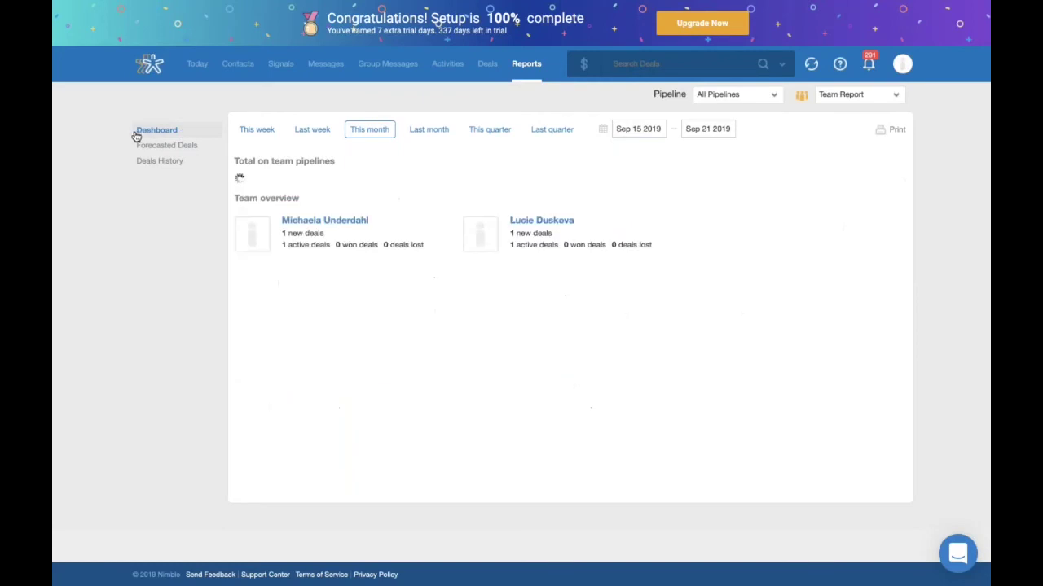
click(196, 154)
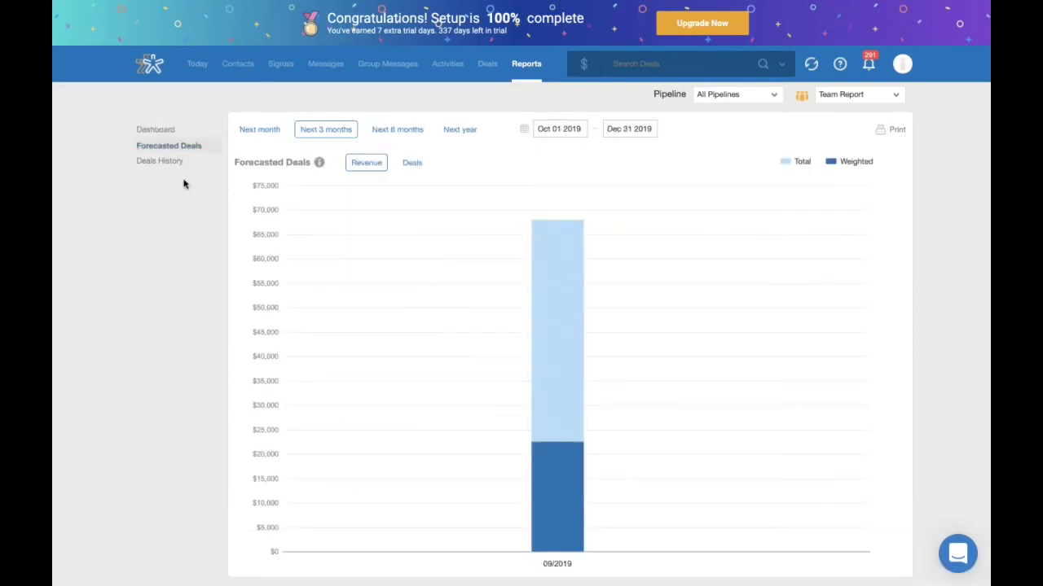
Open the Deals History report and view its date range, pipeline and team or individual report choices.
click(178, 162)
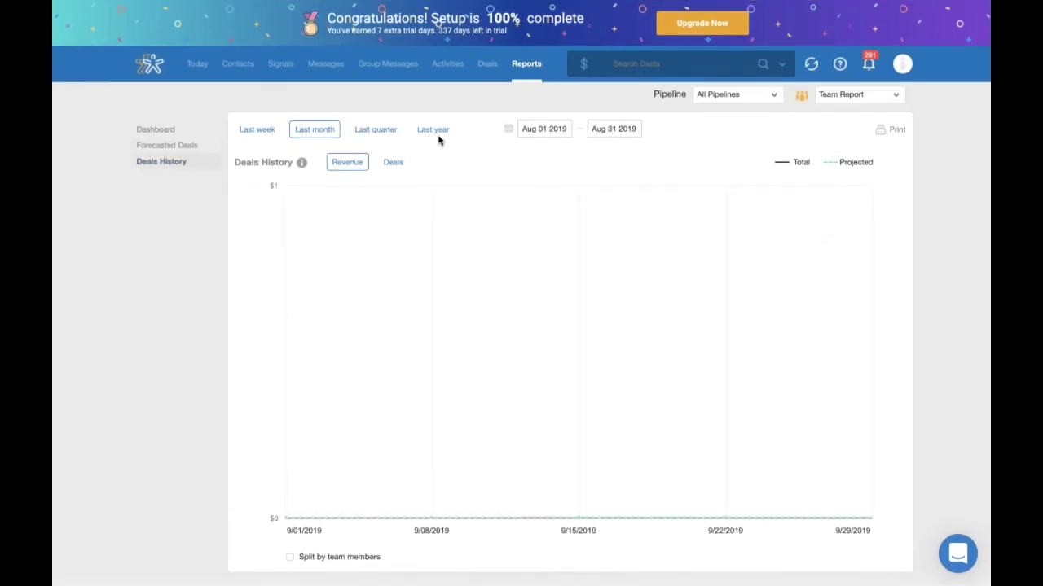
click(537, 135)
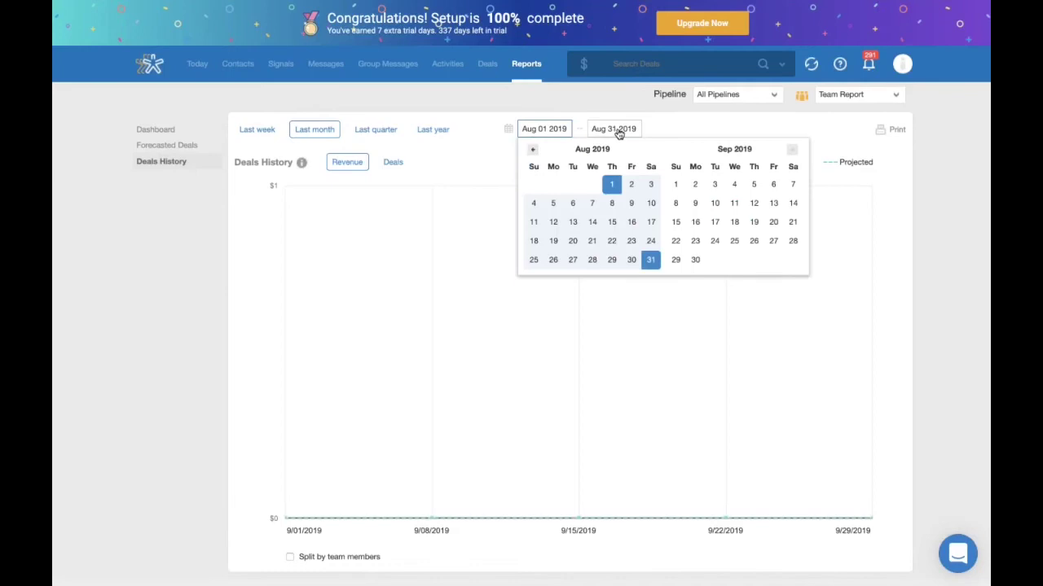
click(672, 133)
click(751, 99)
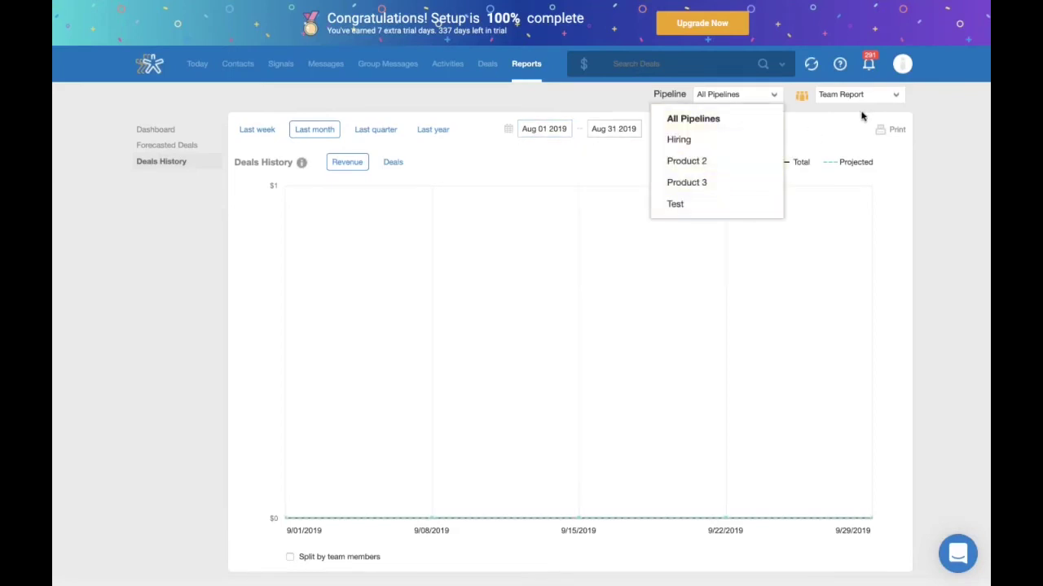
click(885, 101)
click(887, 106)
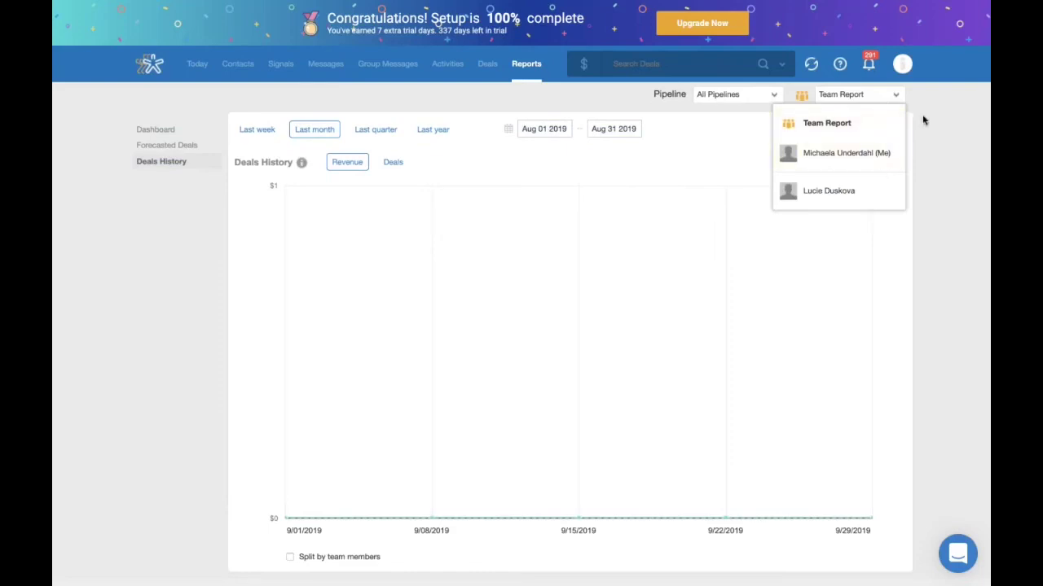
click(922, 114)
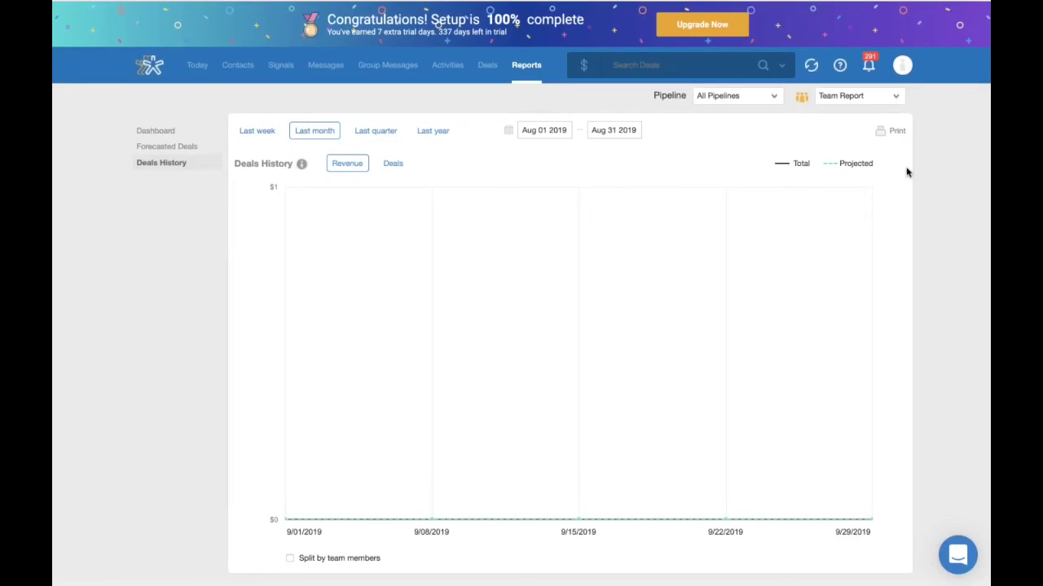
List only people in the contacts and open the profile of the person last contacted 24 days ago.
click(233, 70)
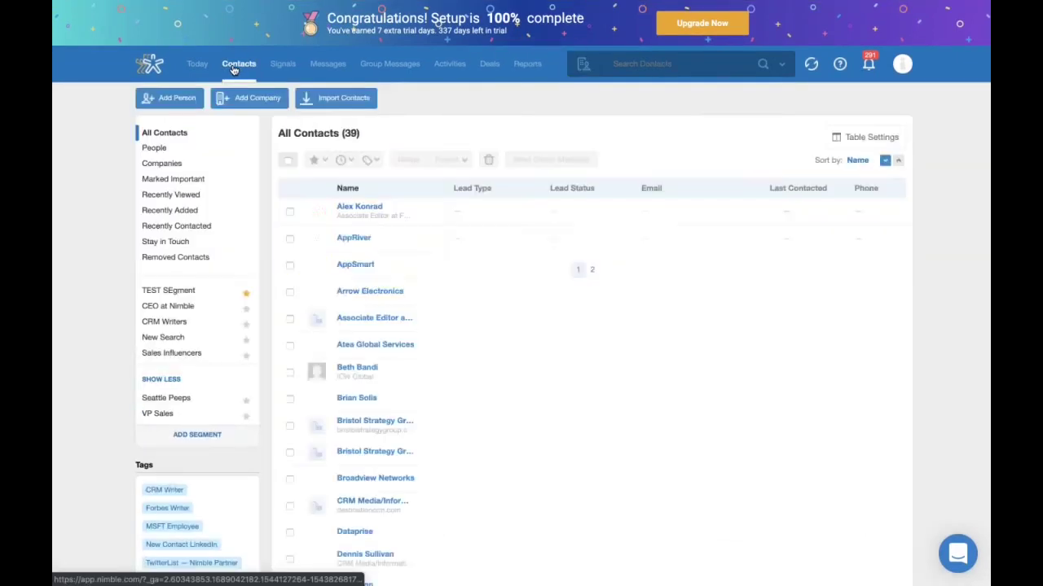
click(157, 151)
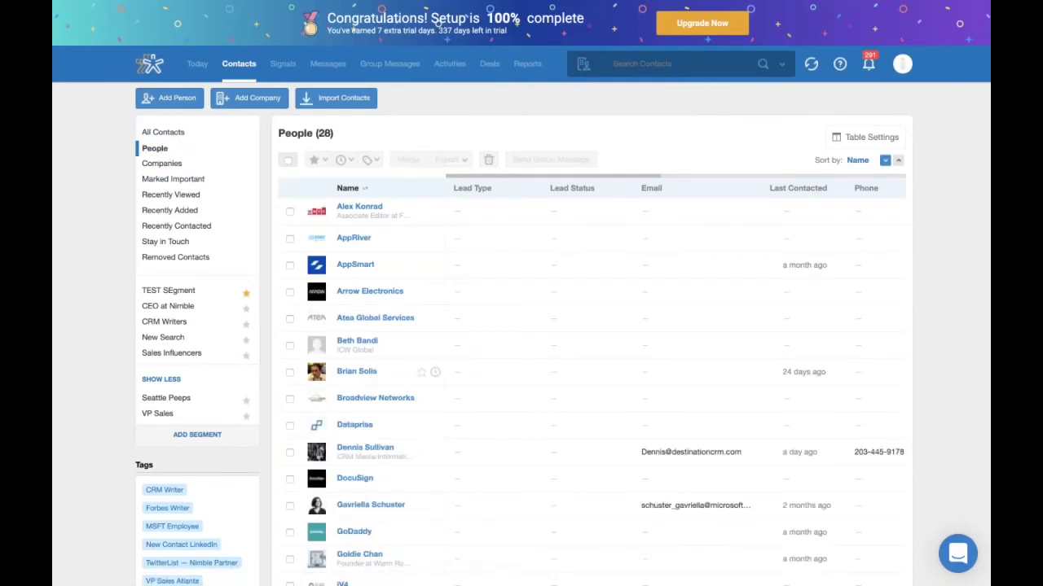
click(357, 373)
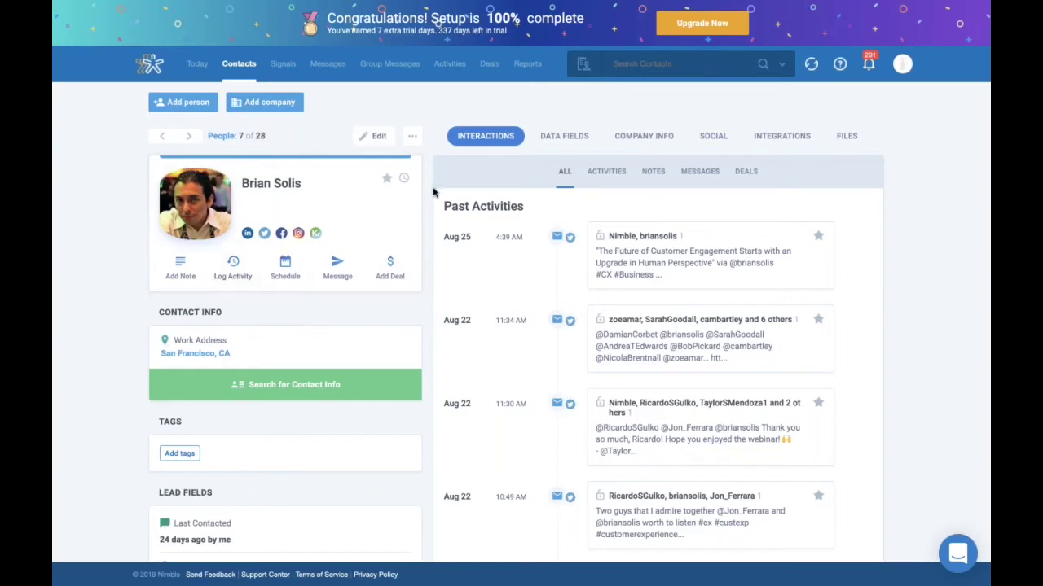
Look through the contact's info, tags and lead fields, and view the contact info search form.
scroll(423, 257, down, 1)
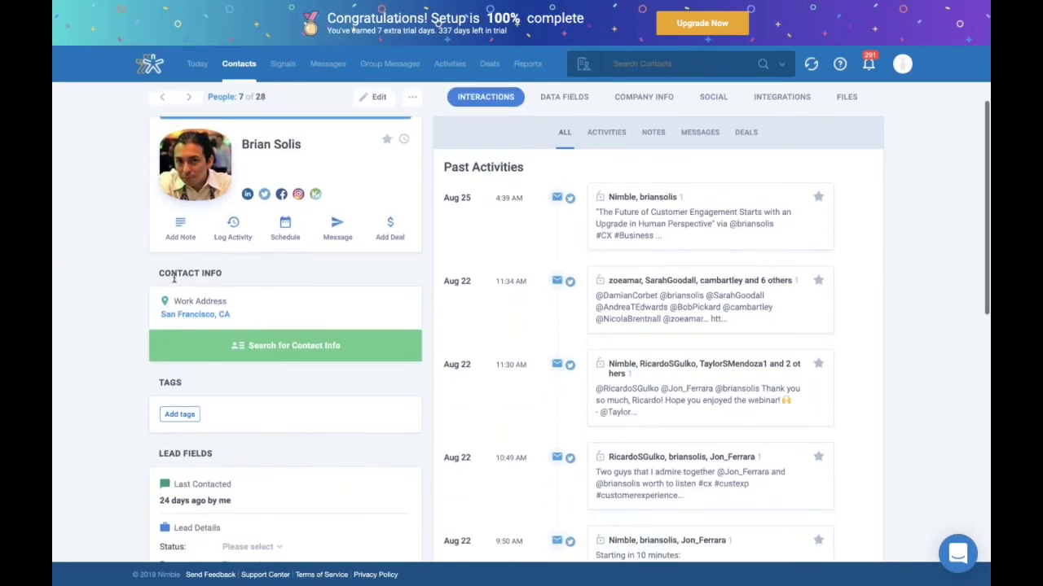
scroll(120, 364, down, 1)
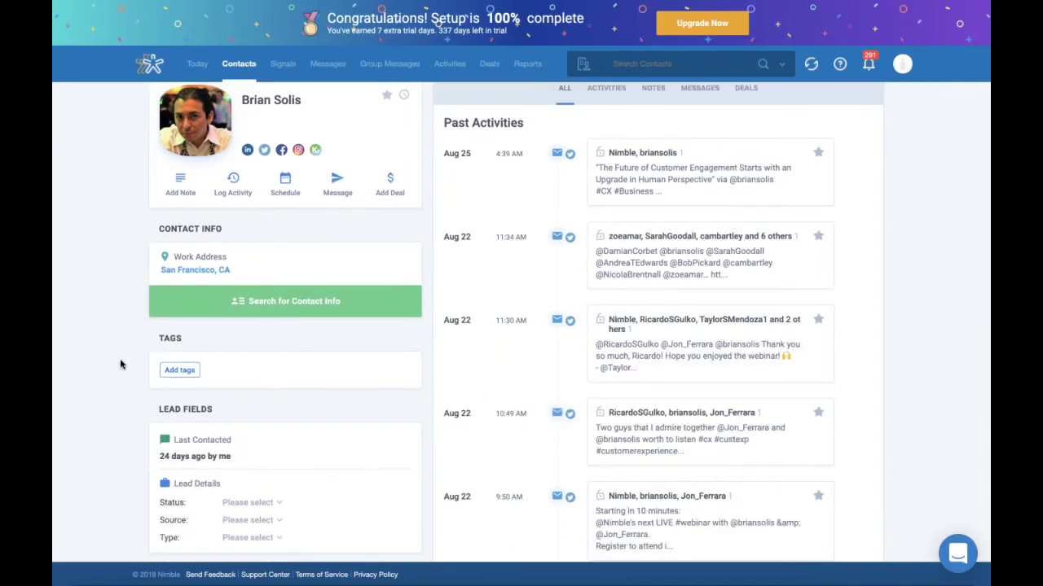
click(293, 307)
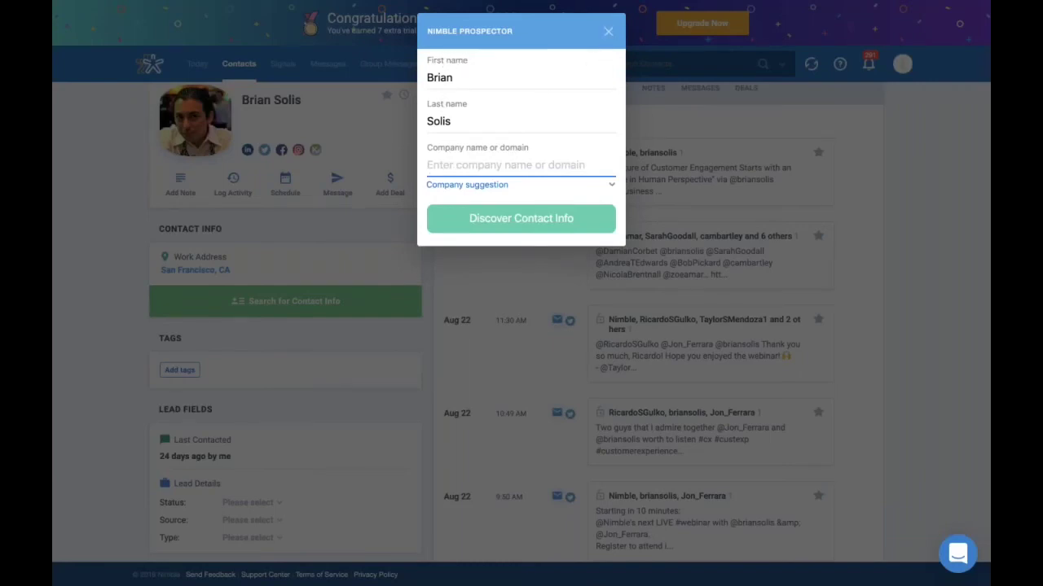
click(608, 31)
Try to add the tag Influencer to the contact.
click(179, 370)
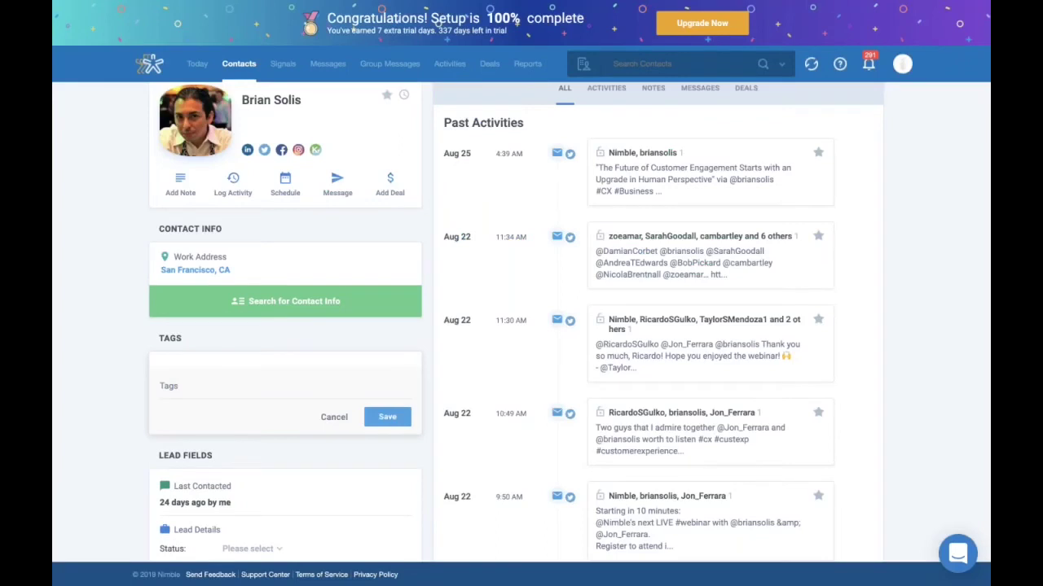
click(188, 397)
text(Influ)
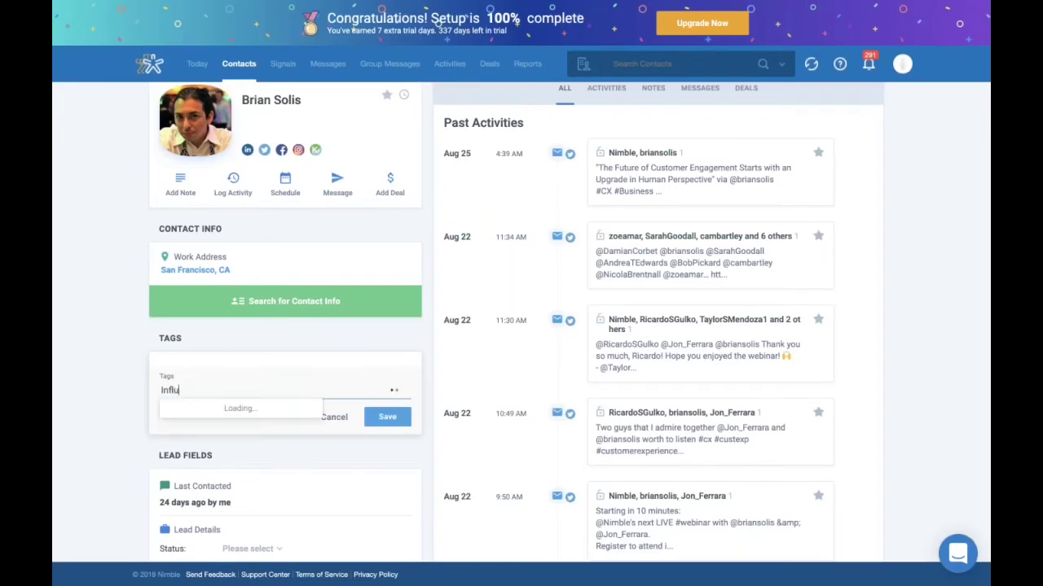
text(encer)
click(118, 397)
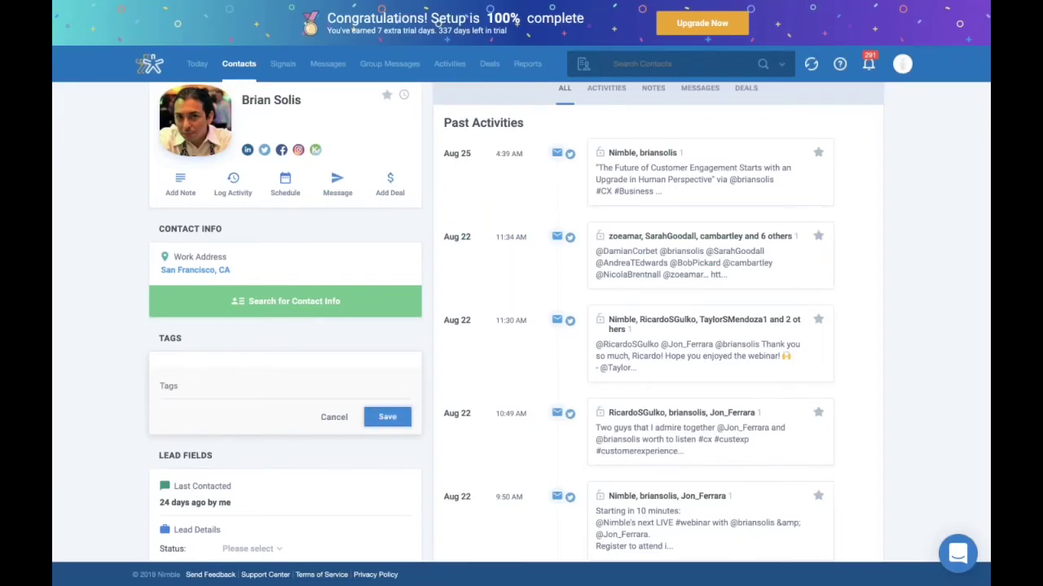
Show the contact's activities and filter them by Tasks, Events and Deals in turn.
scroll(118, 397, down, 1)
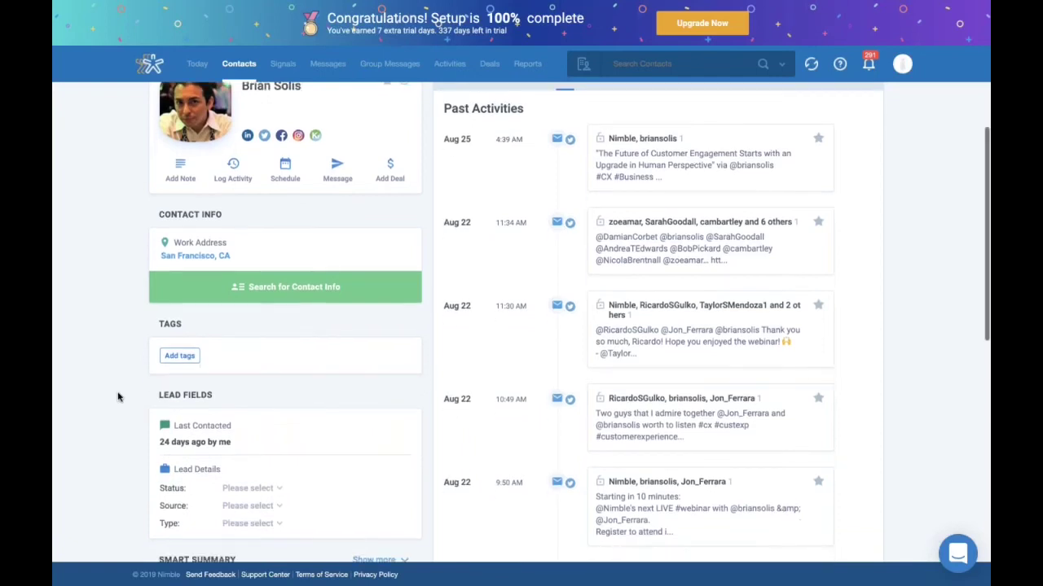
scroll(121, 396, up, 3)
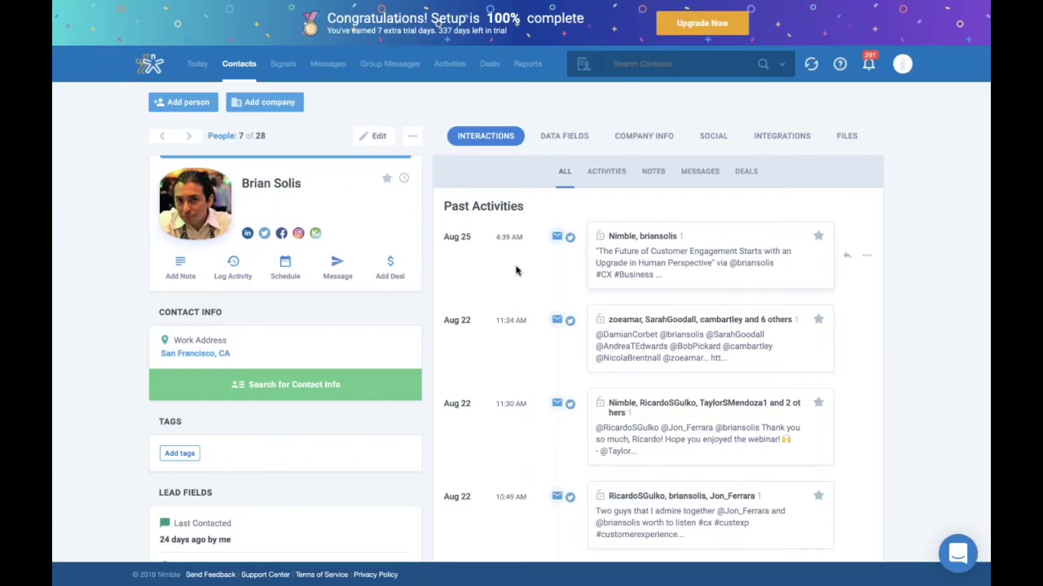
click(609, 176)
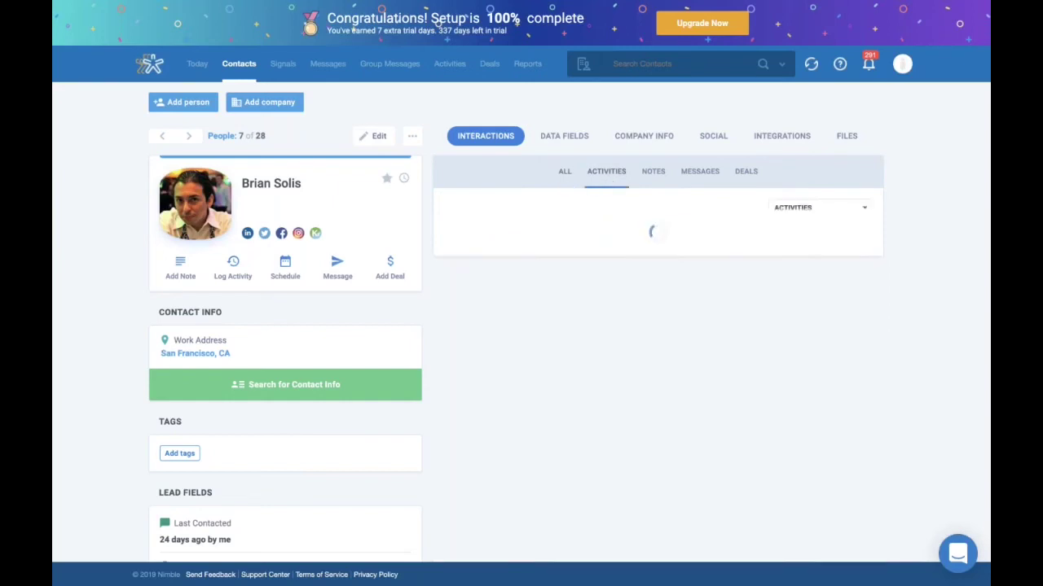
click(801, 207)
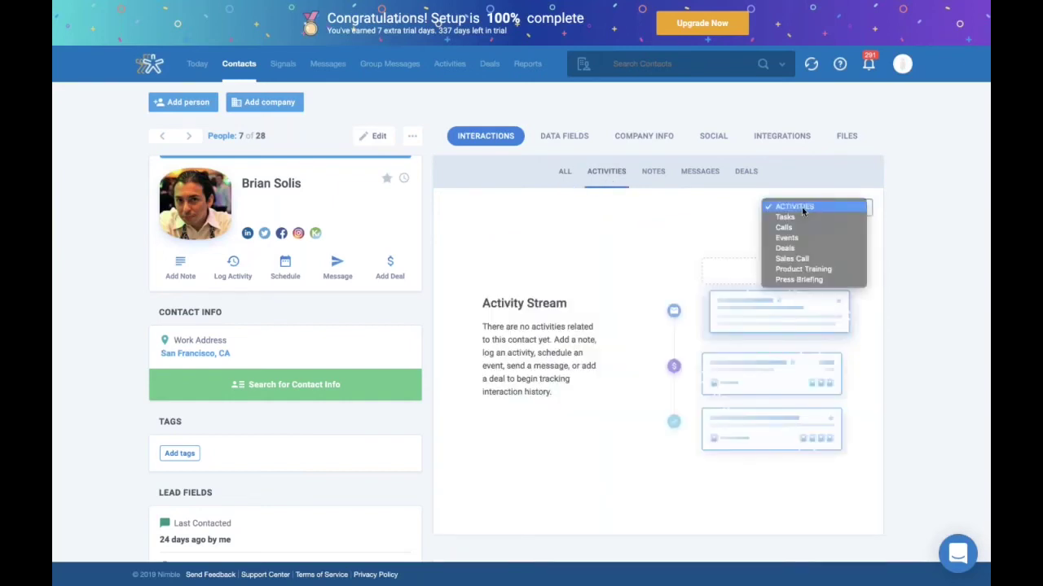
click(819, 217)
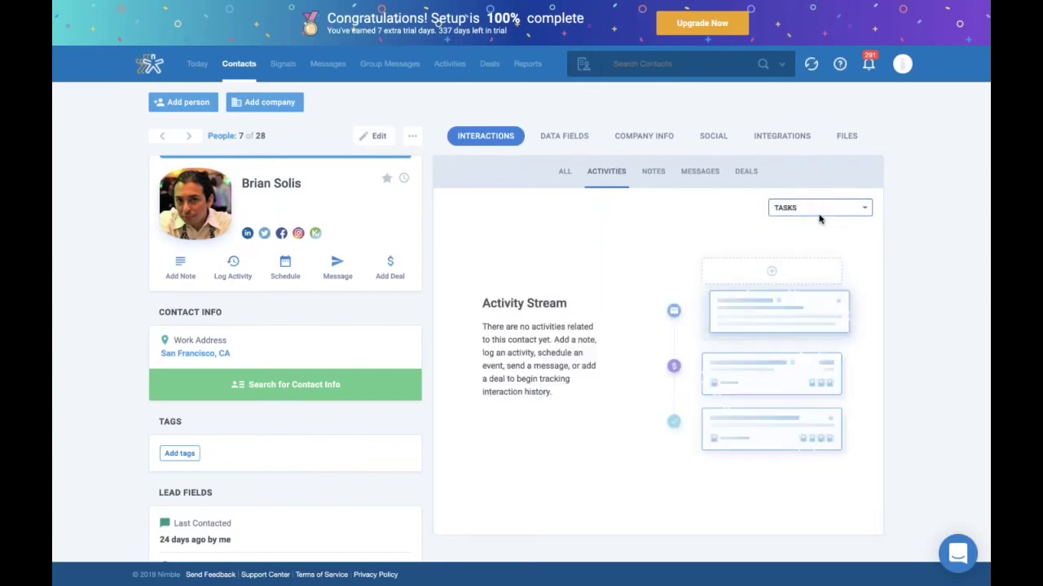
click(804, 207)
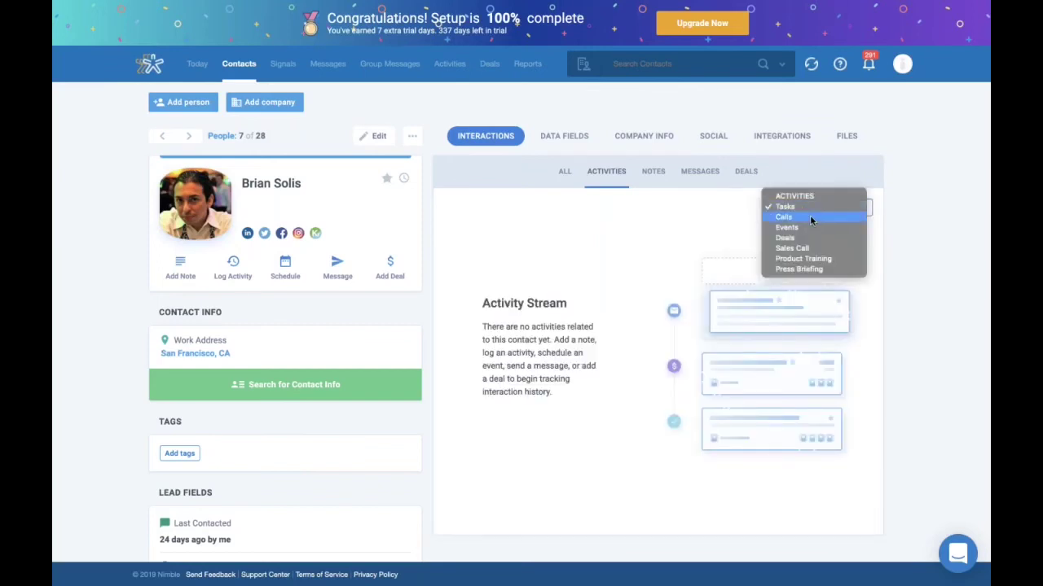
click(803, 228)
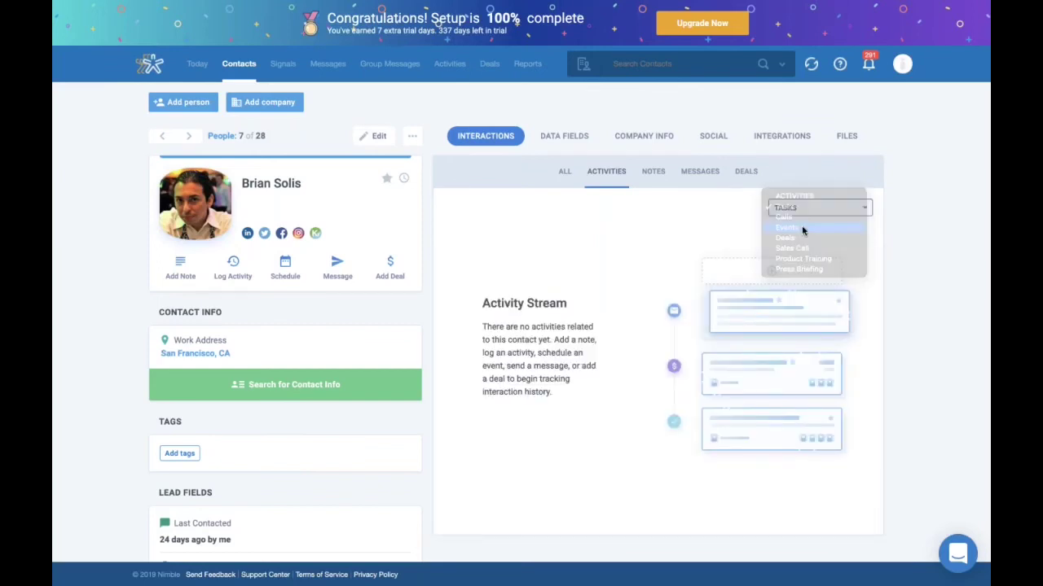
click(847, 210)
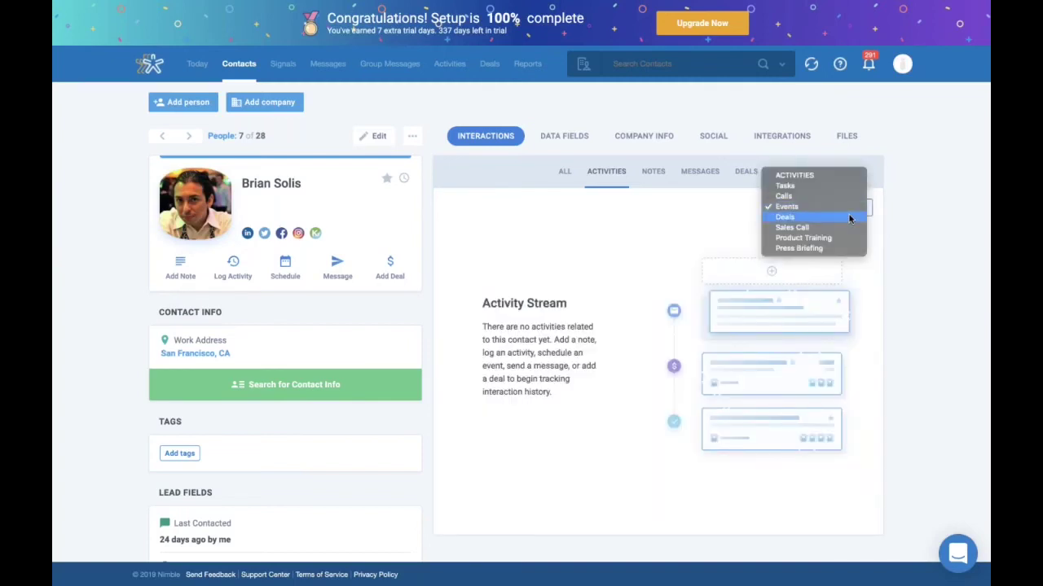
click(847, 217)
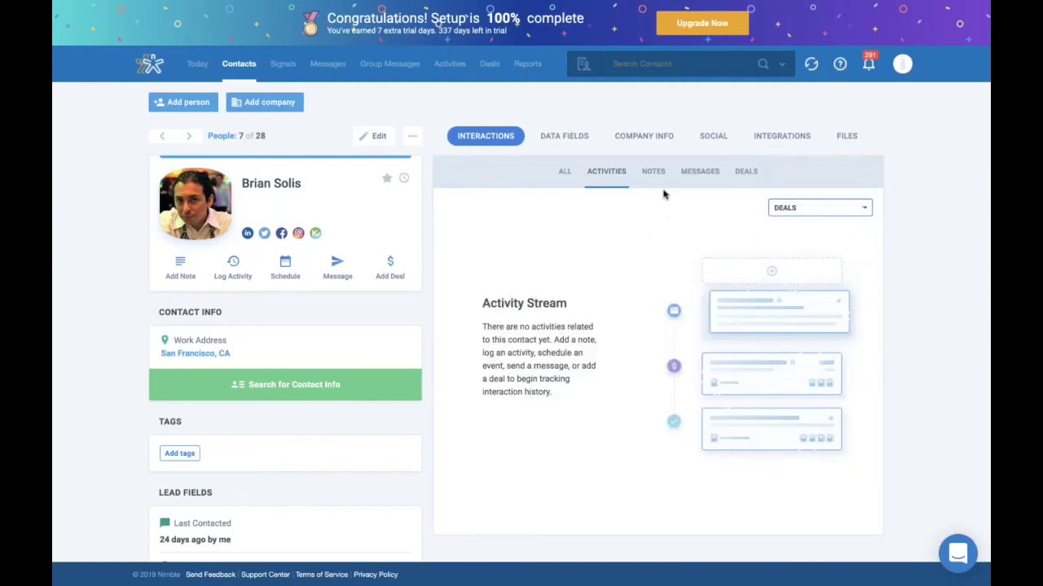
Look through the notes, messages and deals in the contact's interactions.
click(654, 172)
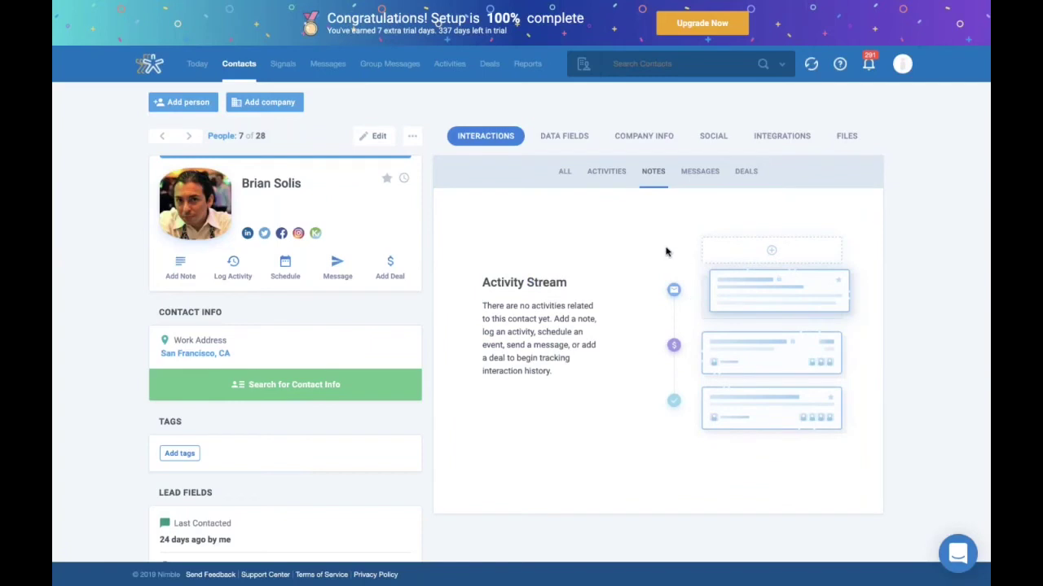
click(705, 174)
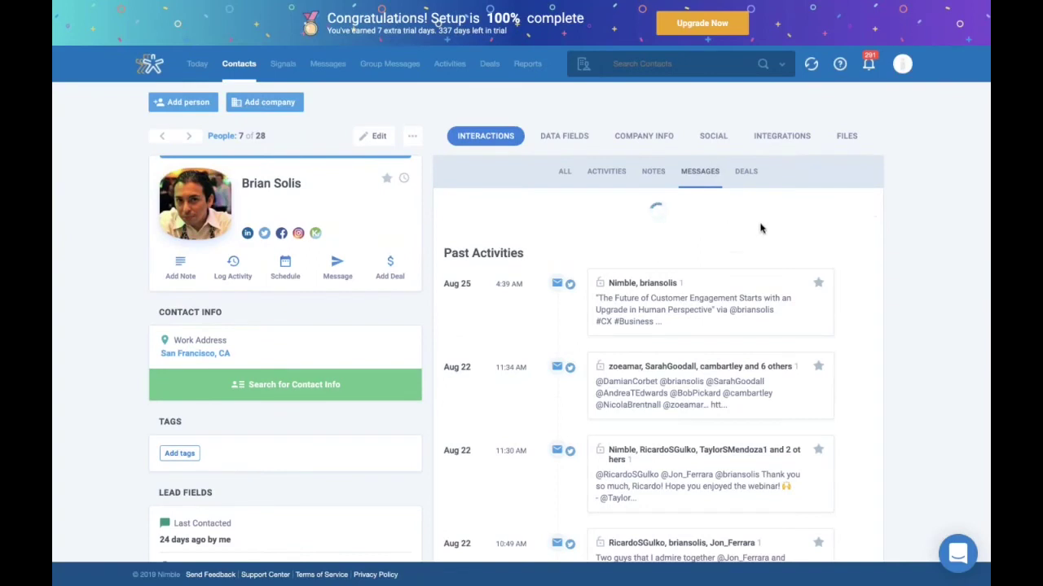
click(746, 173)
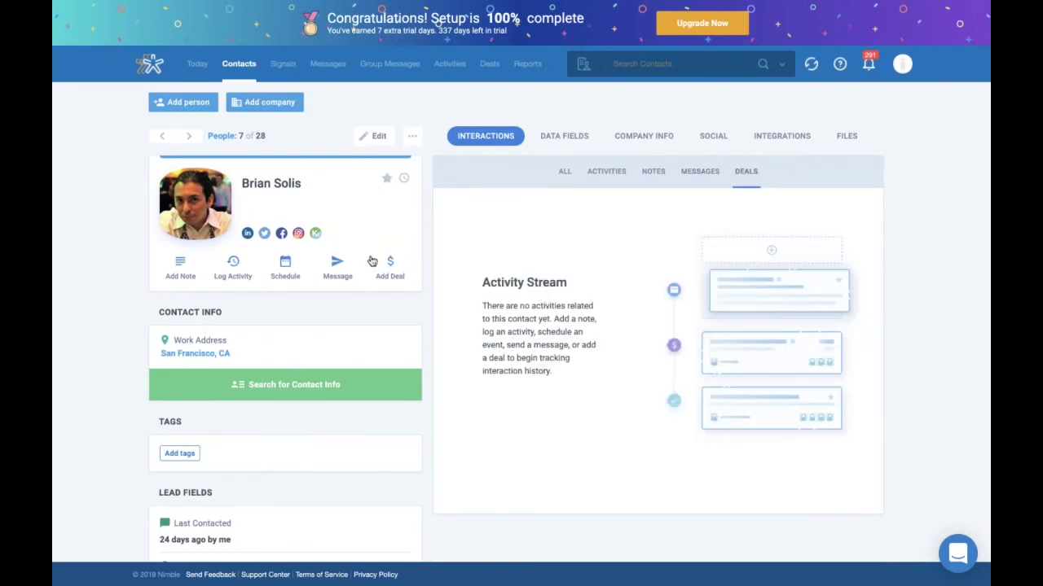
Open the contact's data fields and read through the person info, including lead details, social profiles and birthday.
click(569, 138)
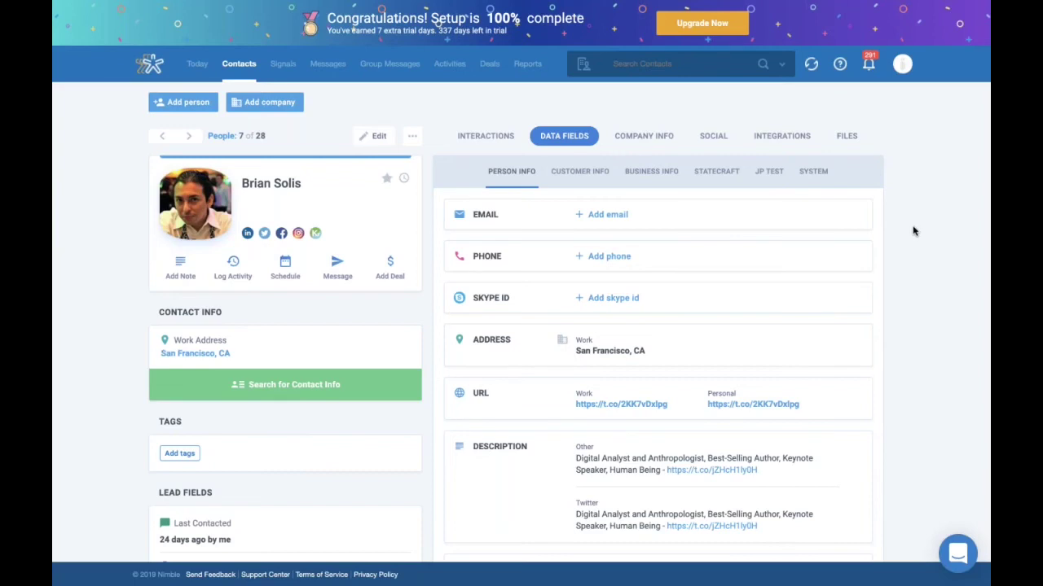
scroll(821, 386, down, 2)
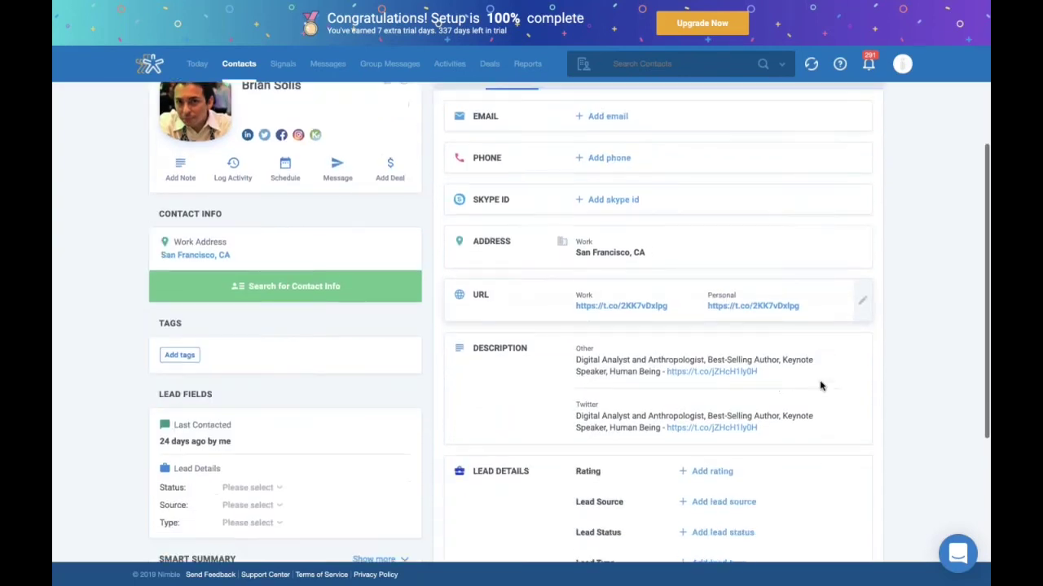
scroll(821, 386, down, 1)
scroll(821, 386, down, 3)
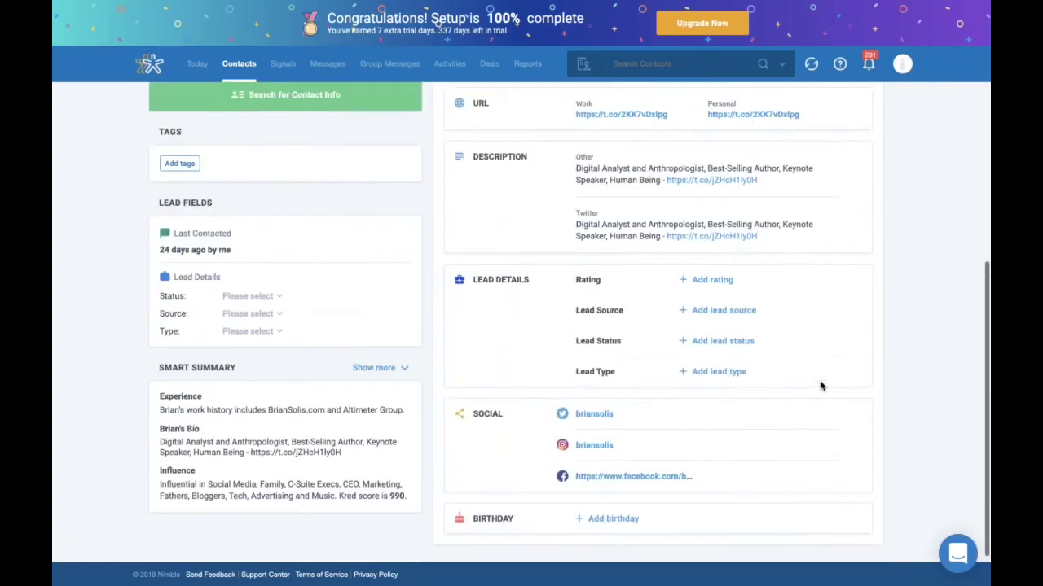
scroll(821, 386, up, 6)
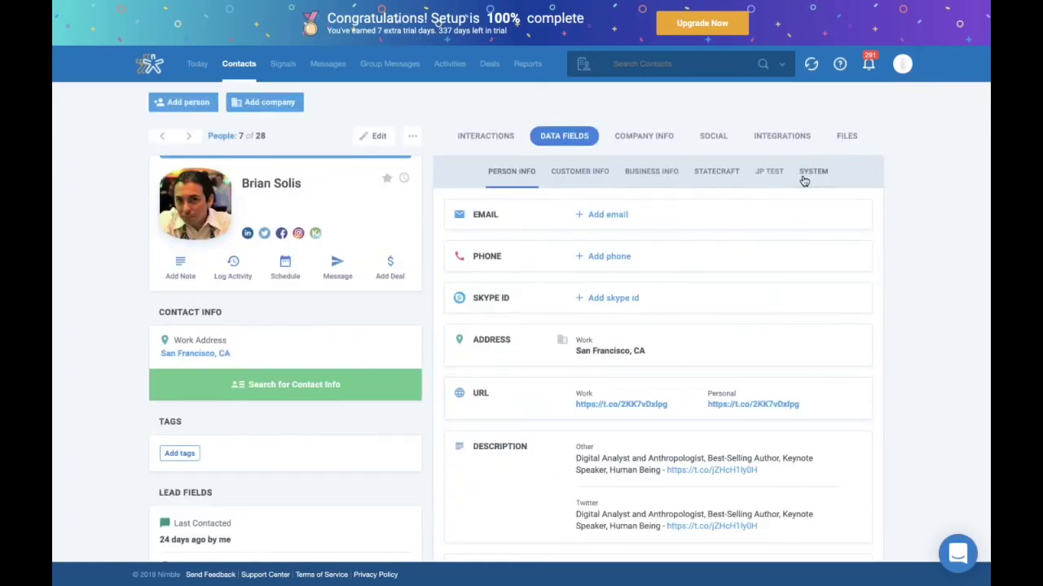
View the contact's business info fields and look at the blank note form without adding a note.
click(642, 175)
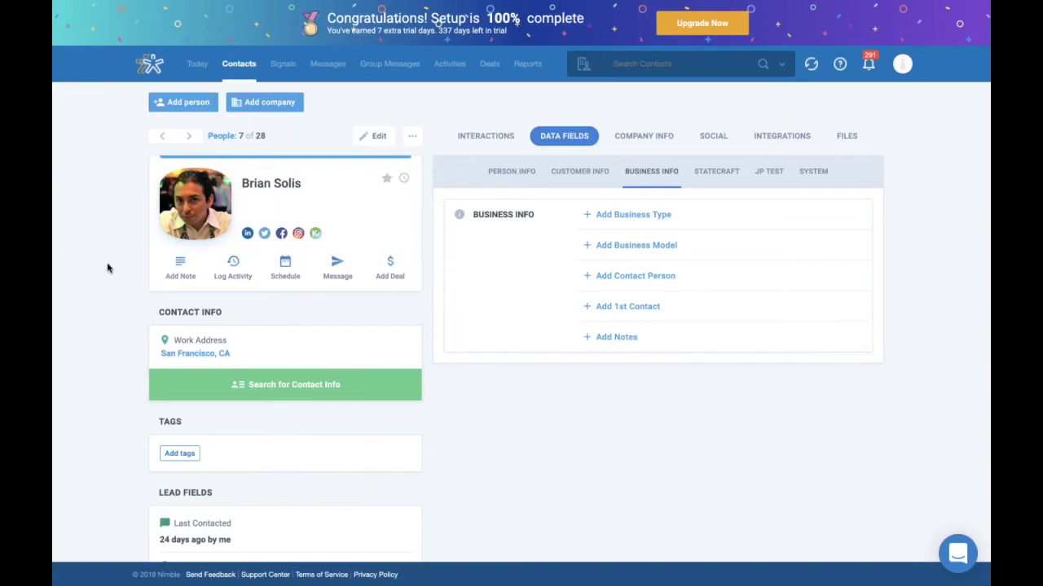
click(181, 269)
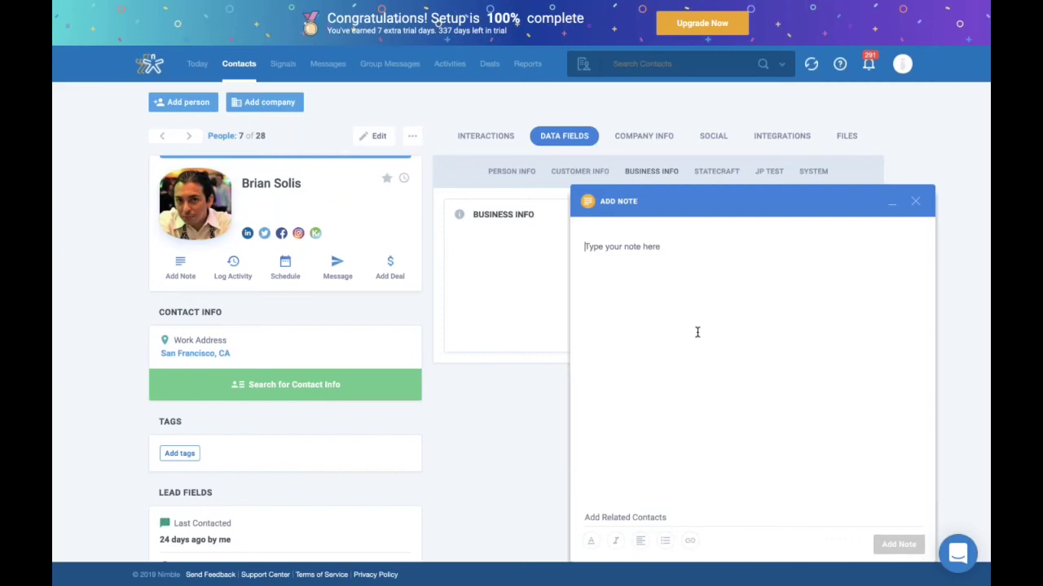
click(915, 202)
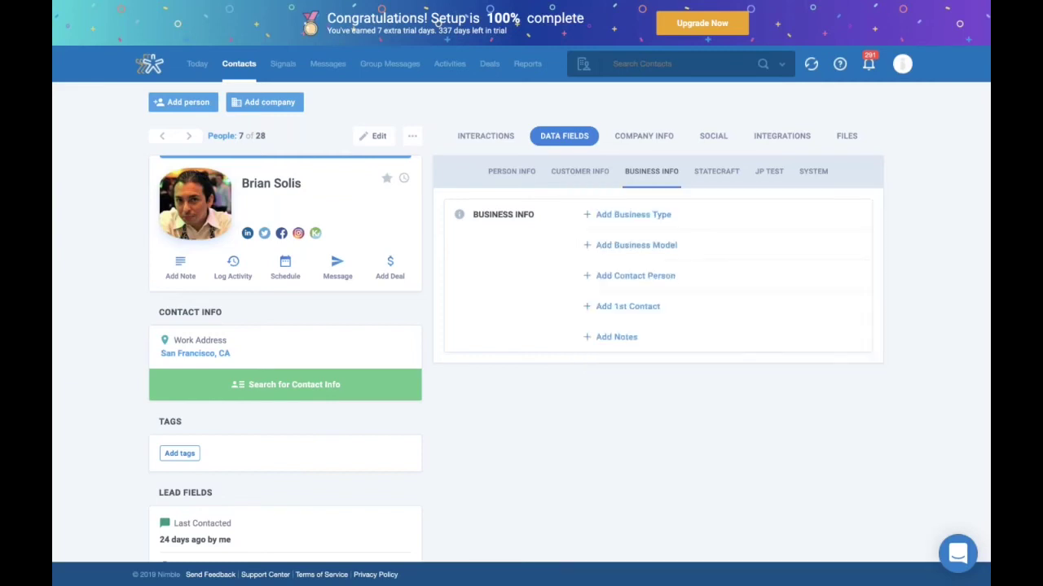
Look at the contact's activity logging and scheduling forms, including the list of custom activity types.
click(236, 280)
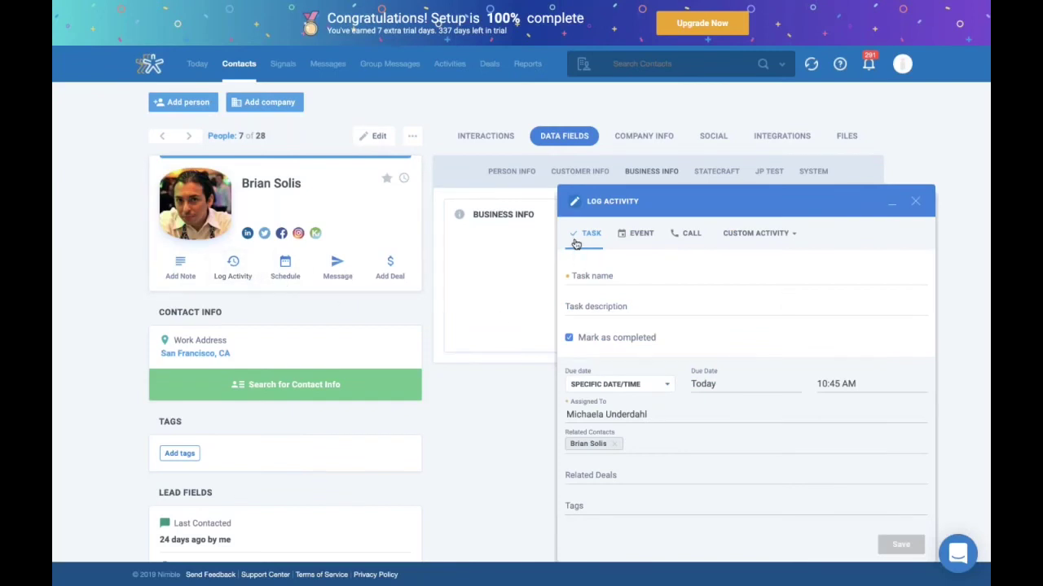
click(915, 201)
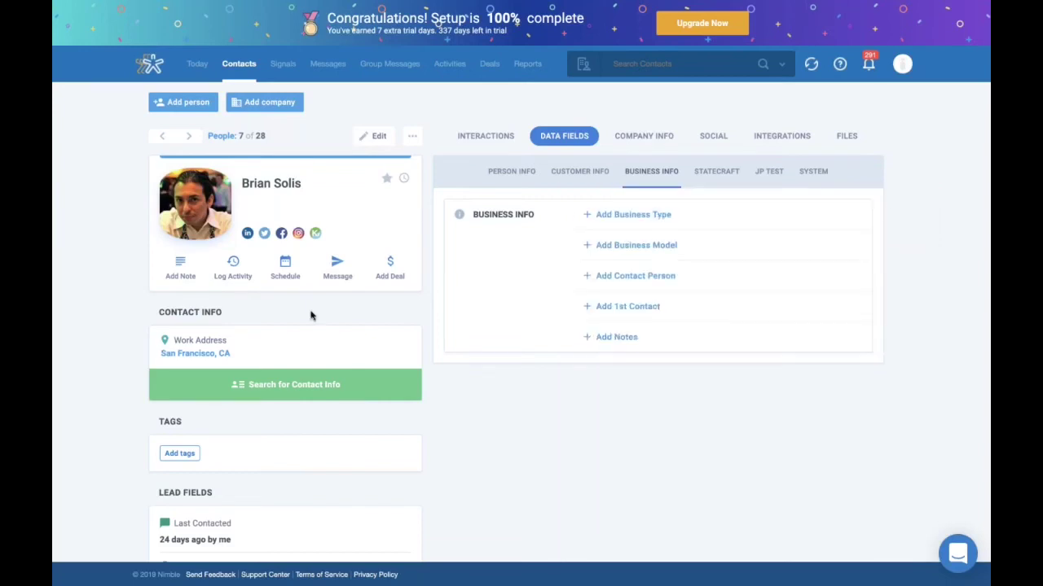
click(287, 271)
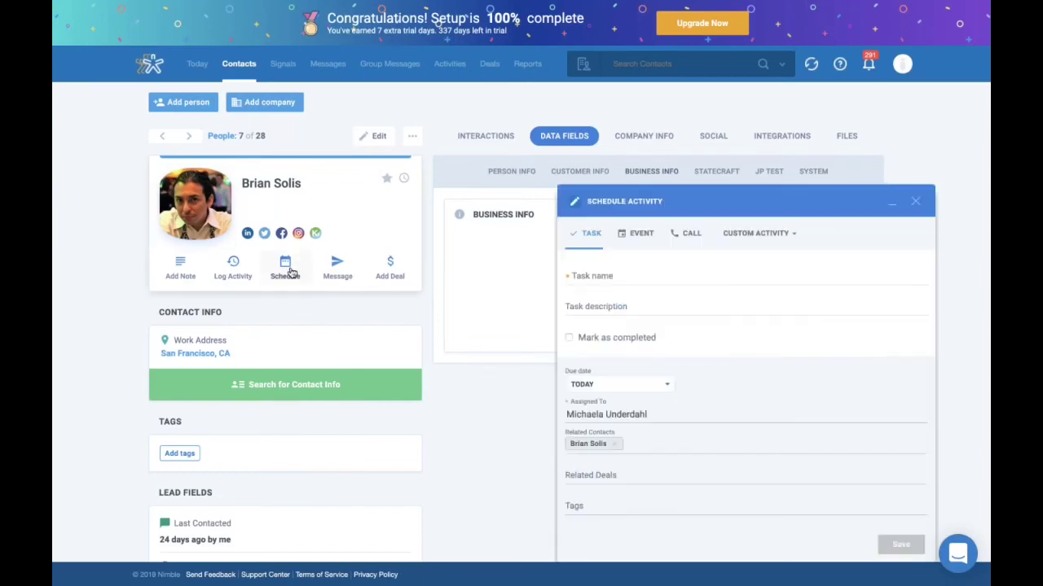
click(775, 236)
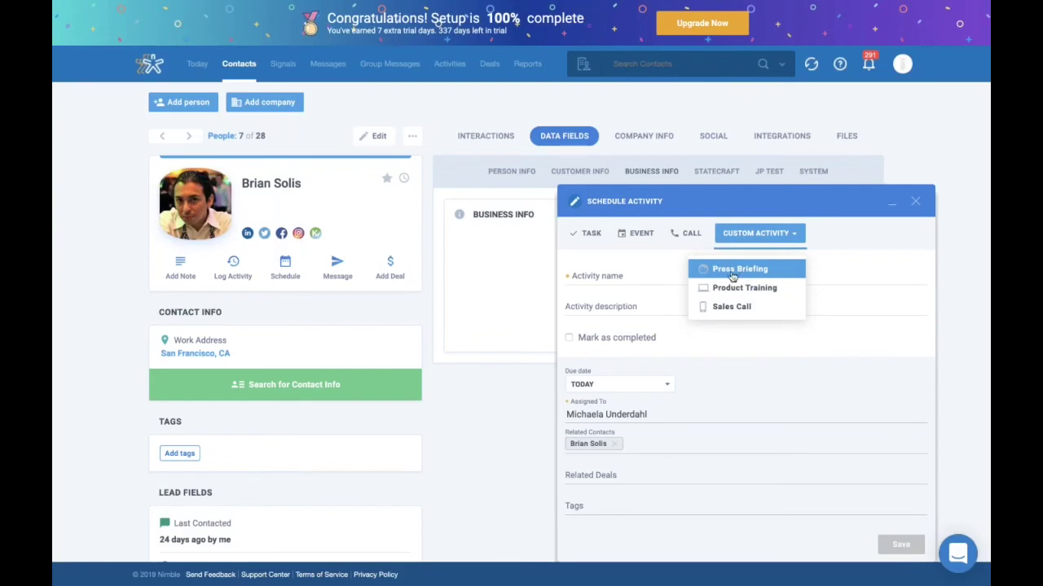
click(914, 201)
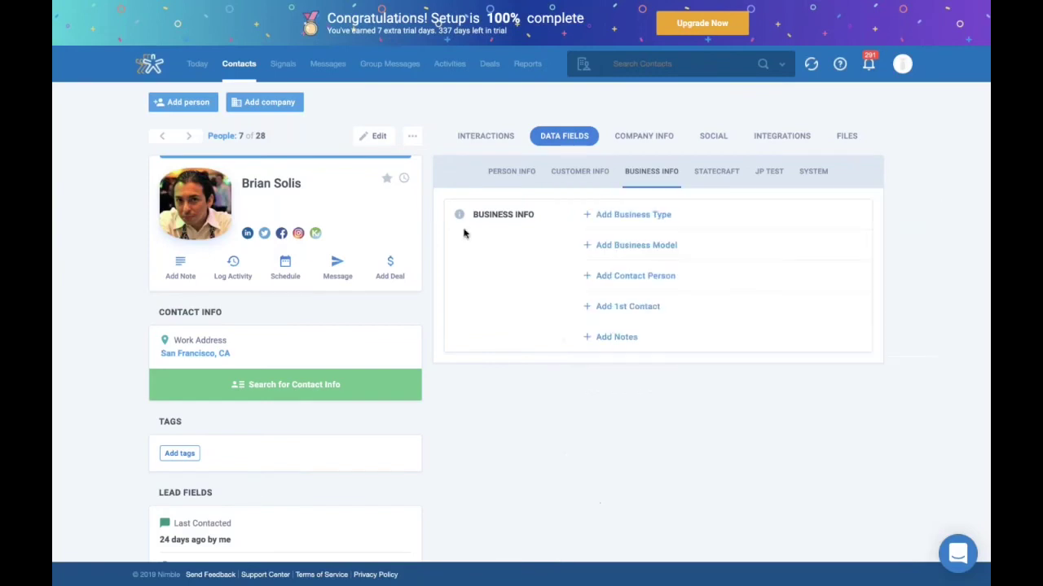
Look at the contact's message options and the email message form, closing it without sending anything.
click(339, 273)
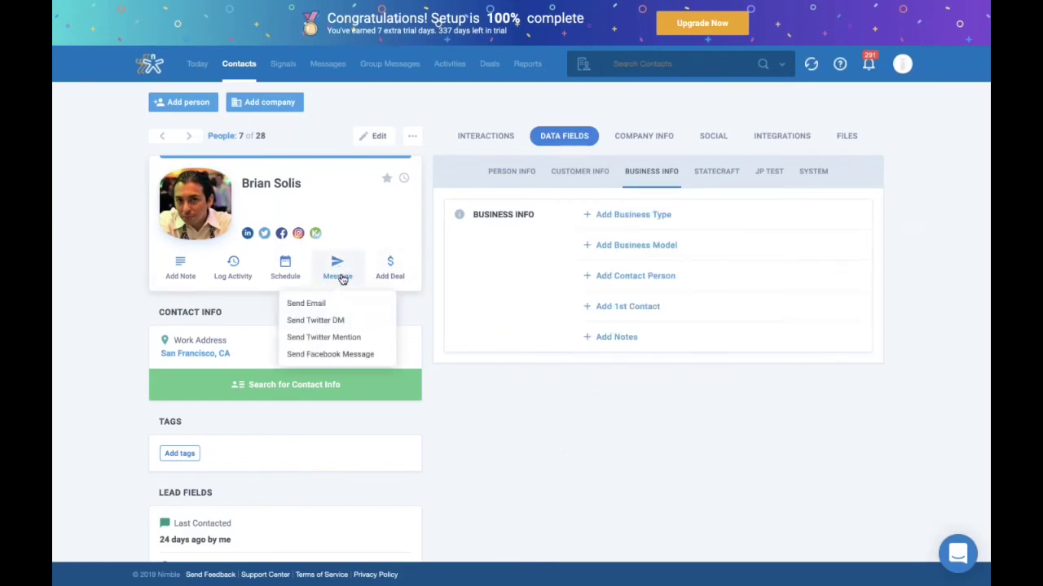
click(368, 310)
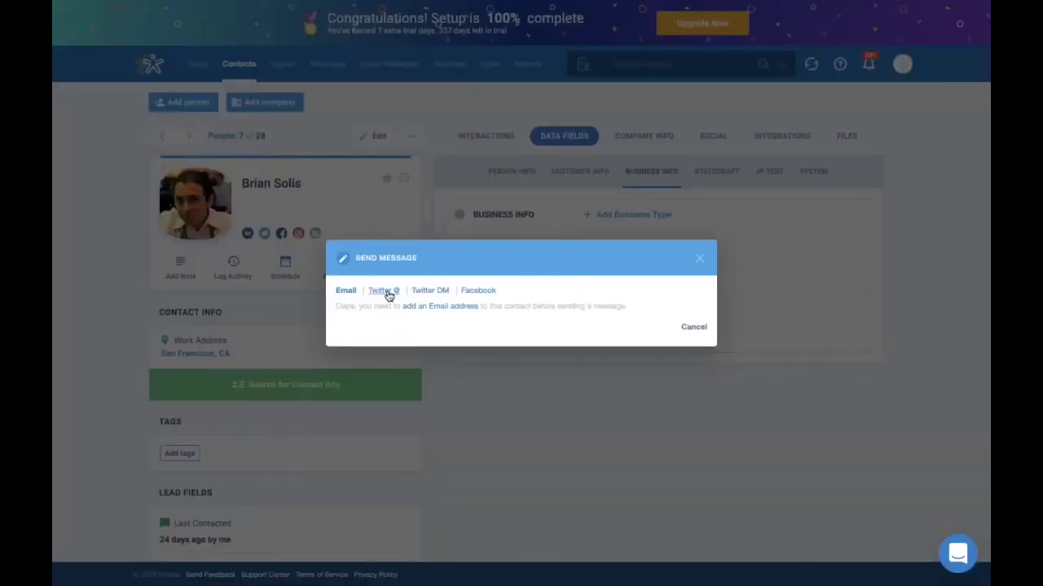
click(699, 259)
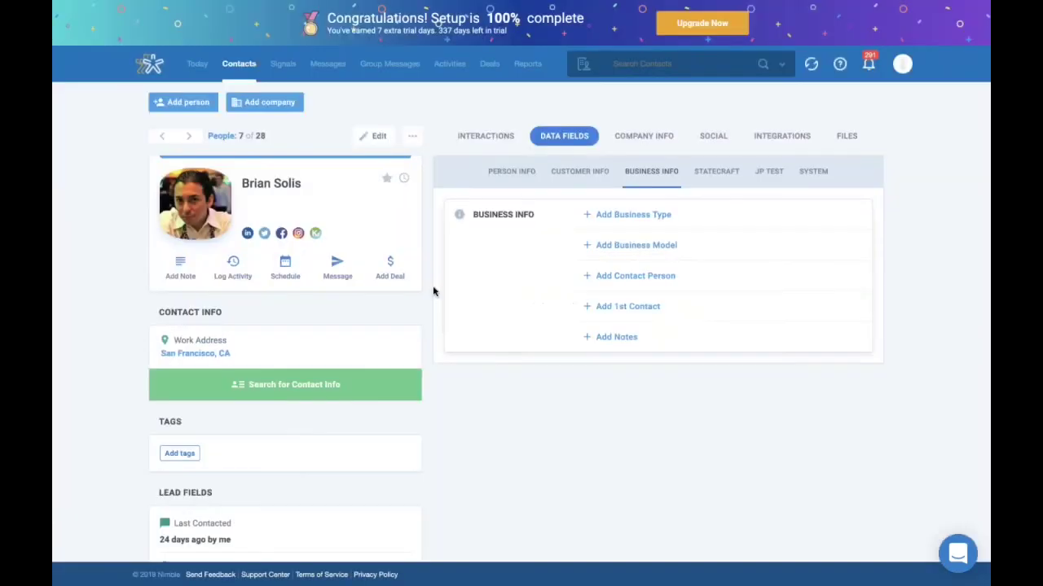
Start a new deal for the contact and review its probability, primary contact, participants and pipeline fields.
click(391, 277)
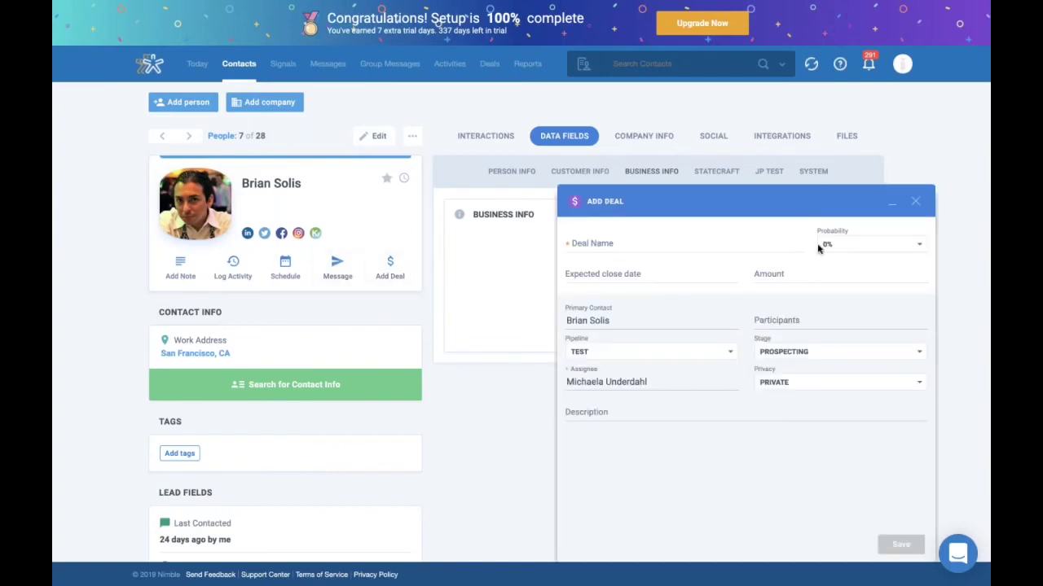
click(843, 251)
click(698, 243)
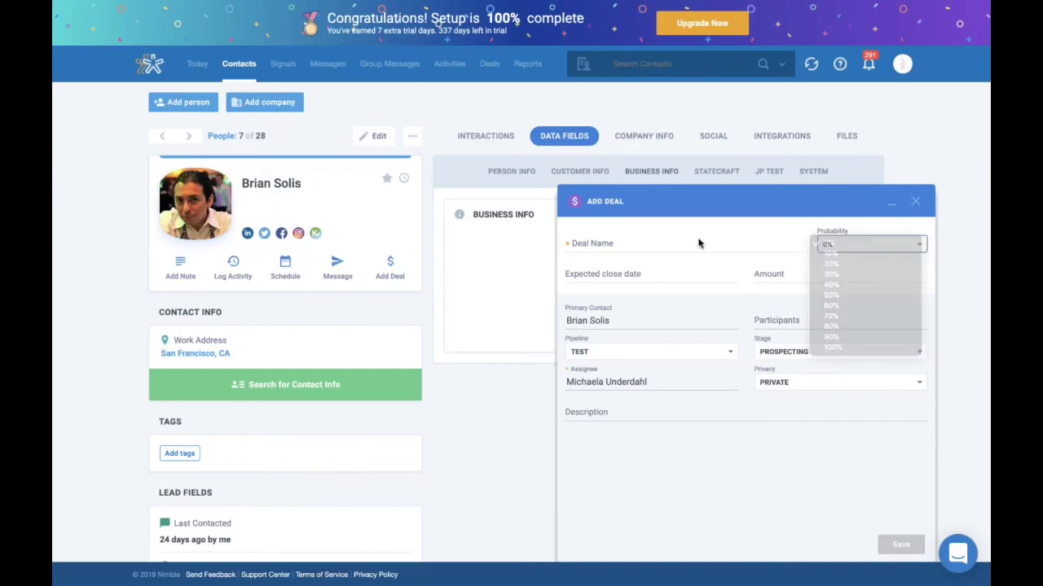
click(610, 323)
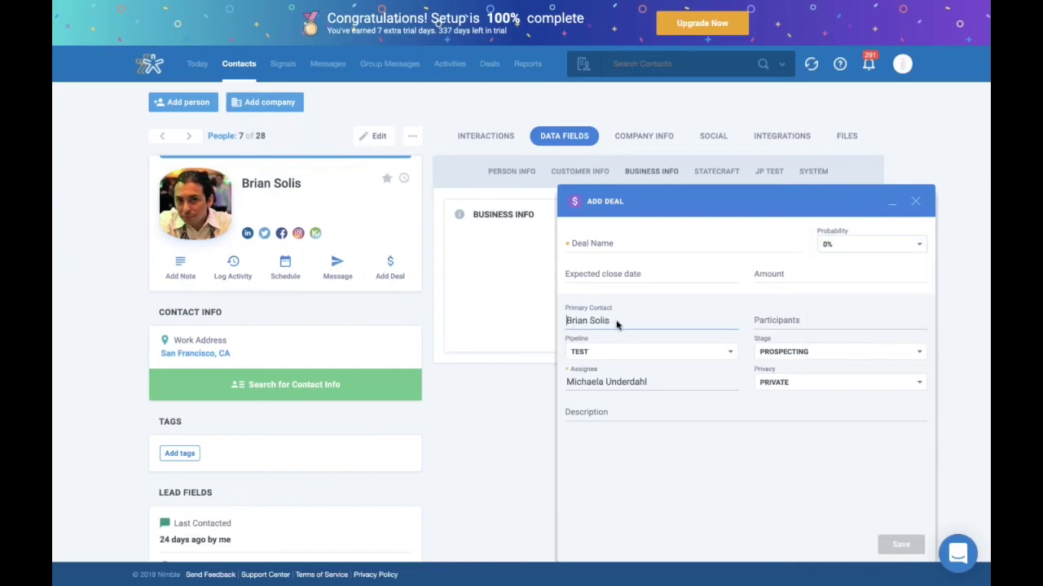
click(779, 326)
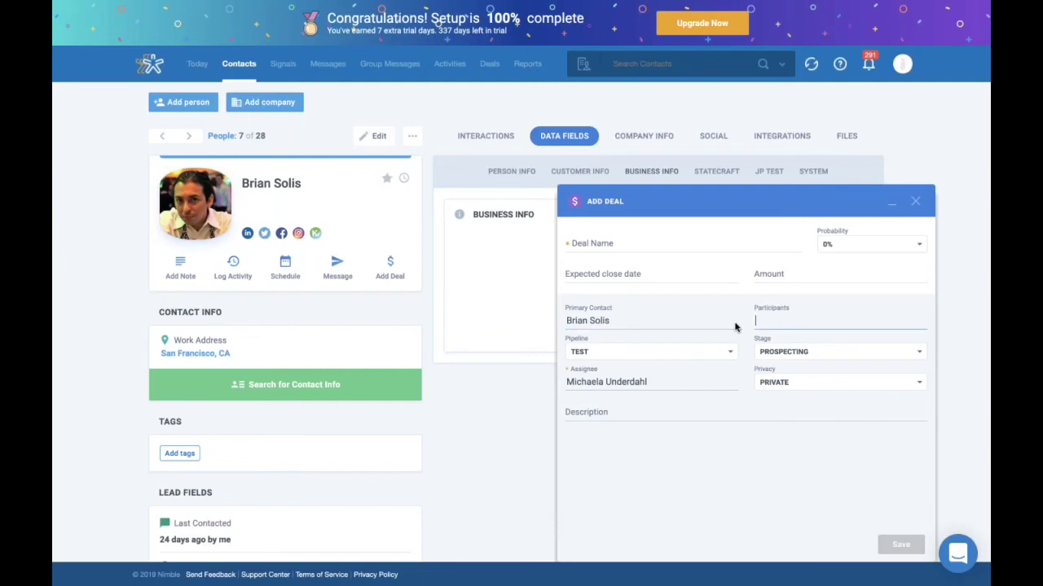
click(648, 353)
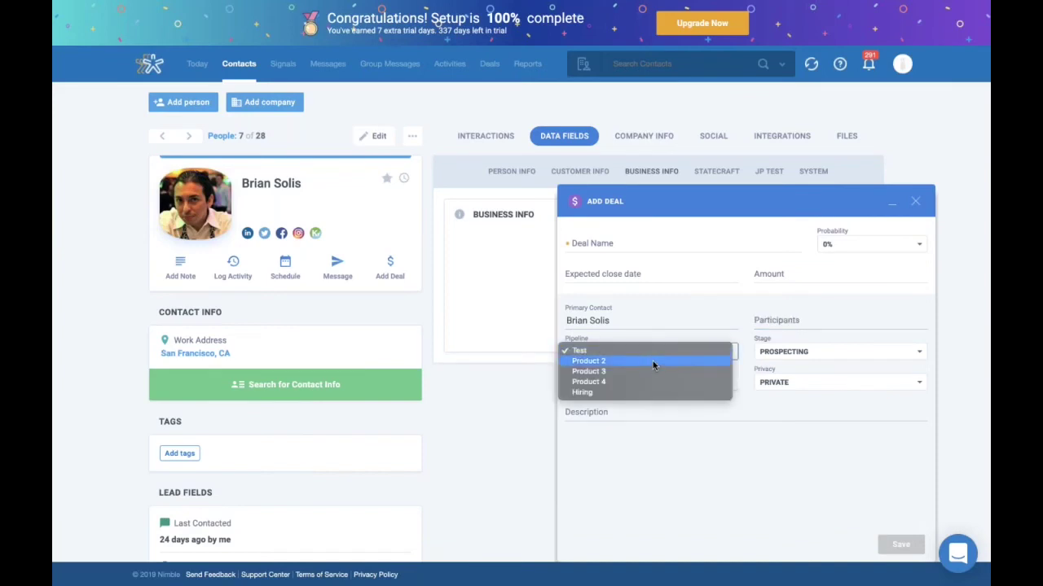
Set the deal's stage to Qualifying and its privacy to Public (View-Only).
click(794, 355)
click(794, 355)
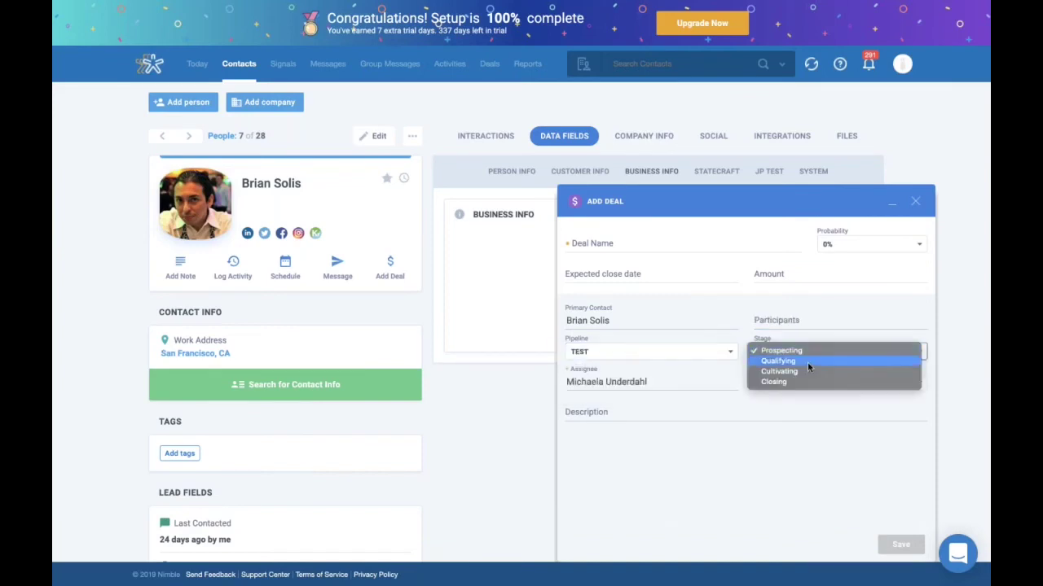
click(809, 364)
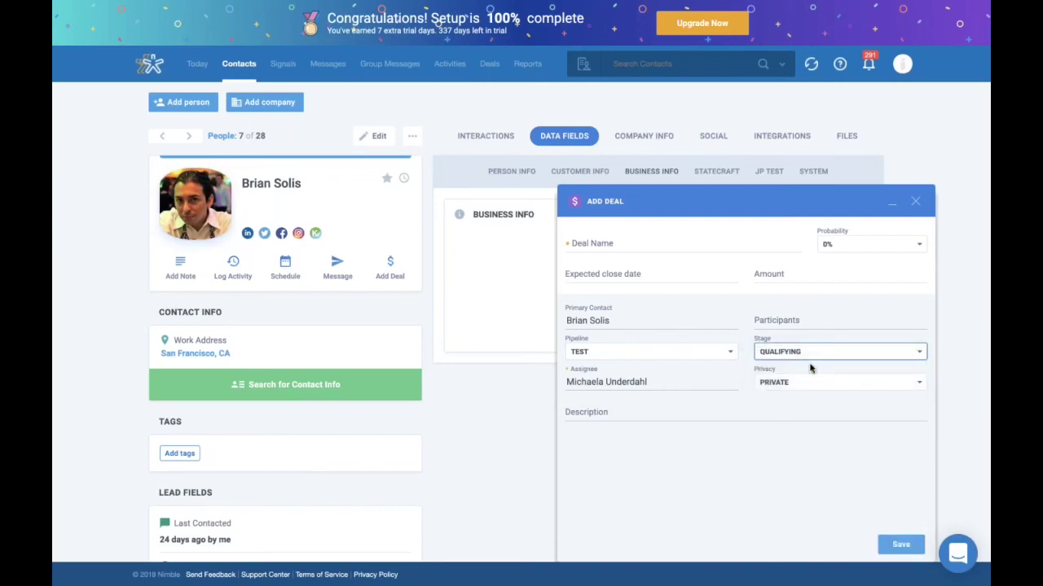
click(798, 383)
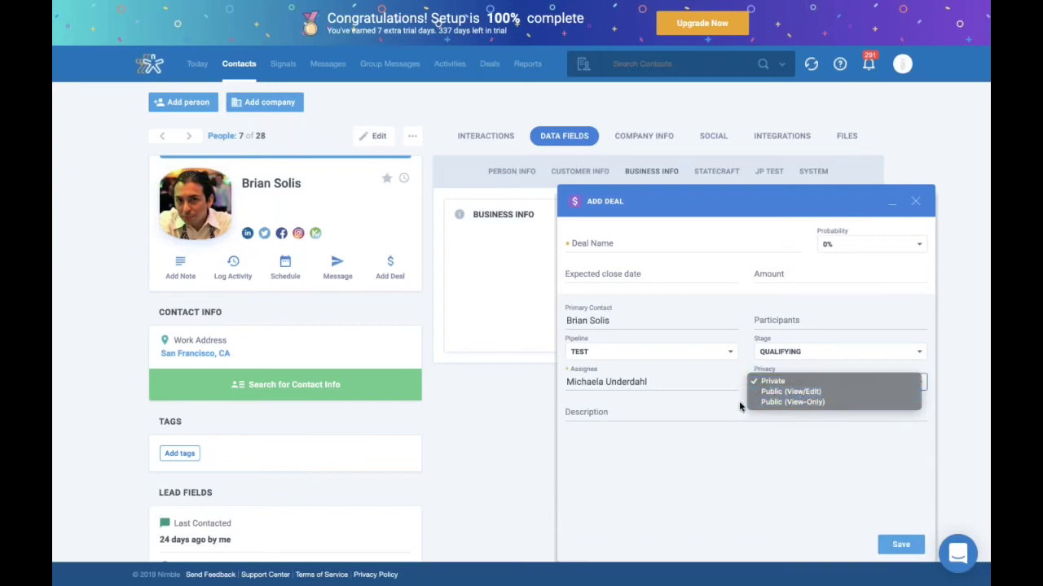
click(815, 404)
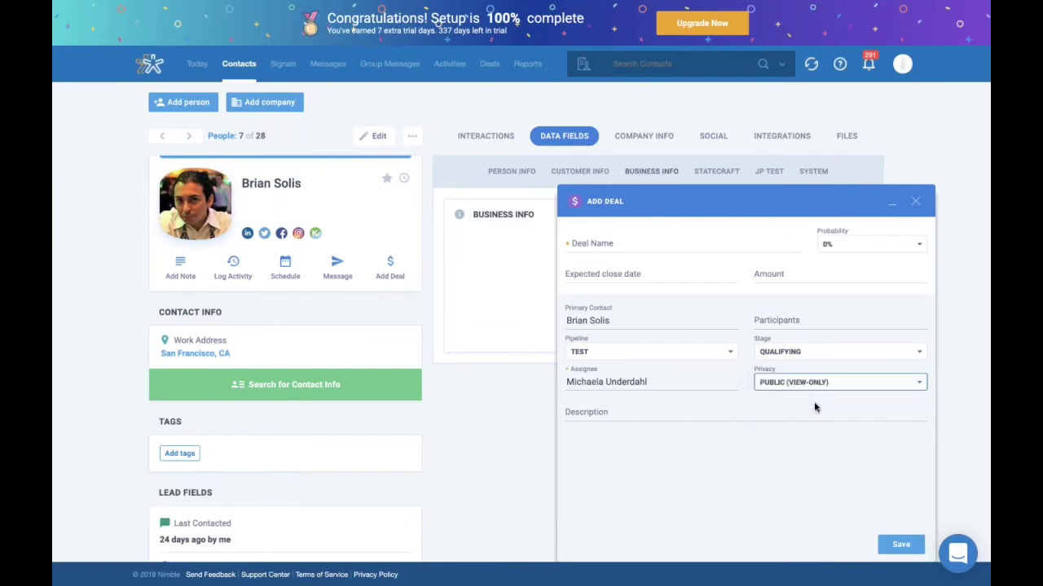
Name the deal test and save it.
click(897, 545)
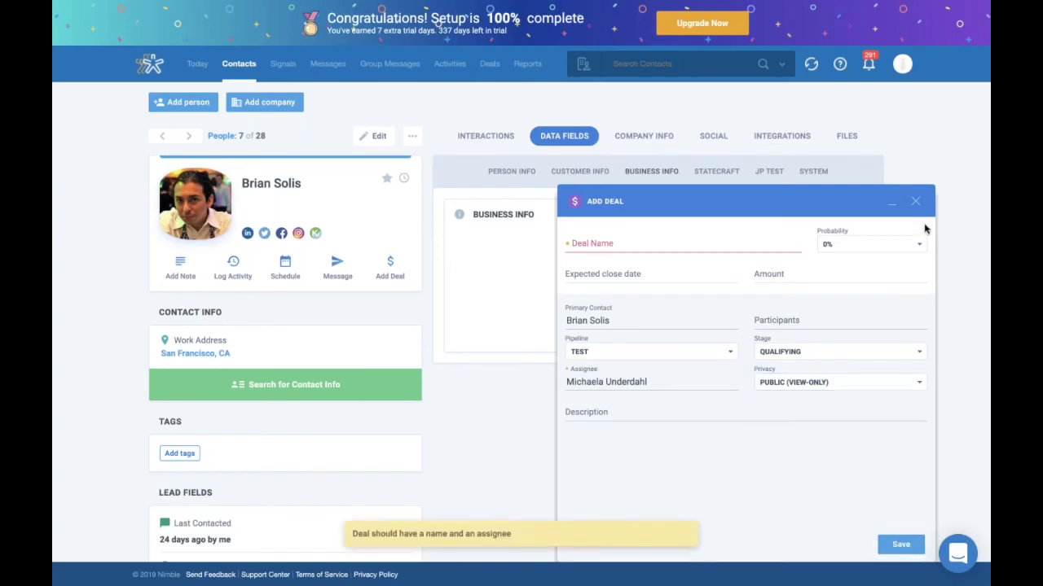
click(707, 241)
text(test)
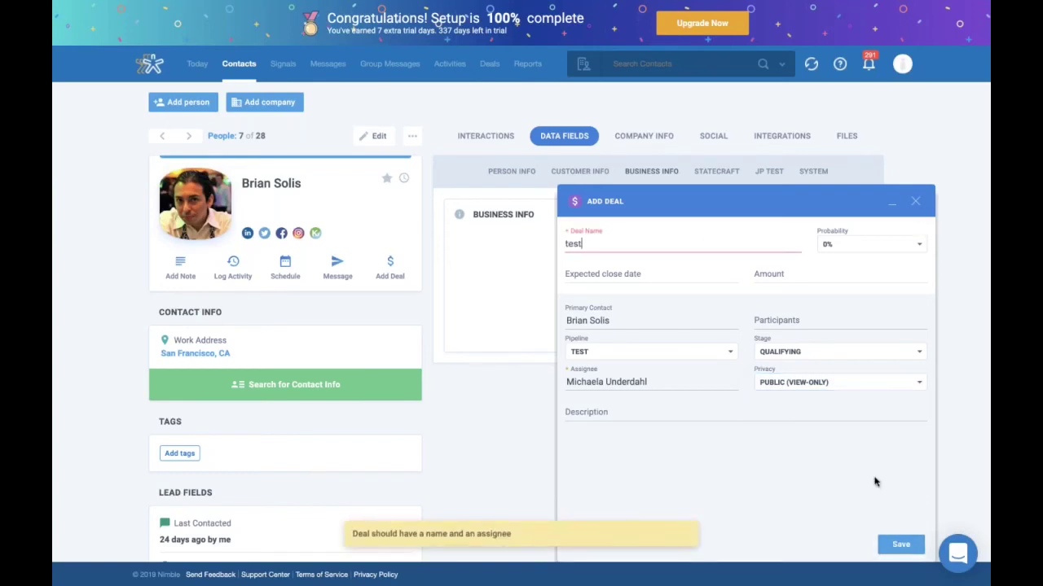
click(888, 539)
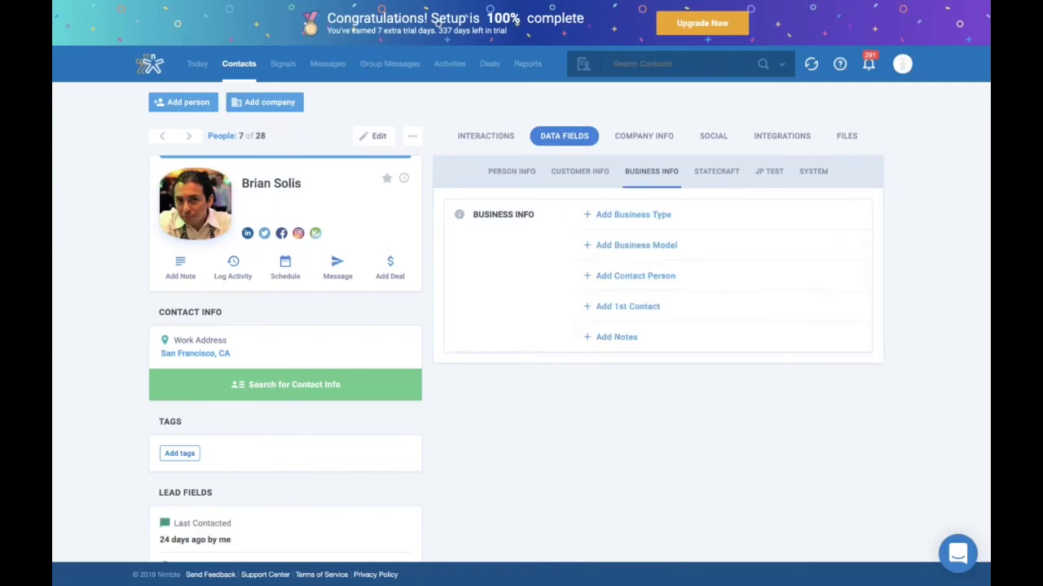
Exit the full-screen browser view and show the Nimble webinars page.
mouse_move(315, 1)
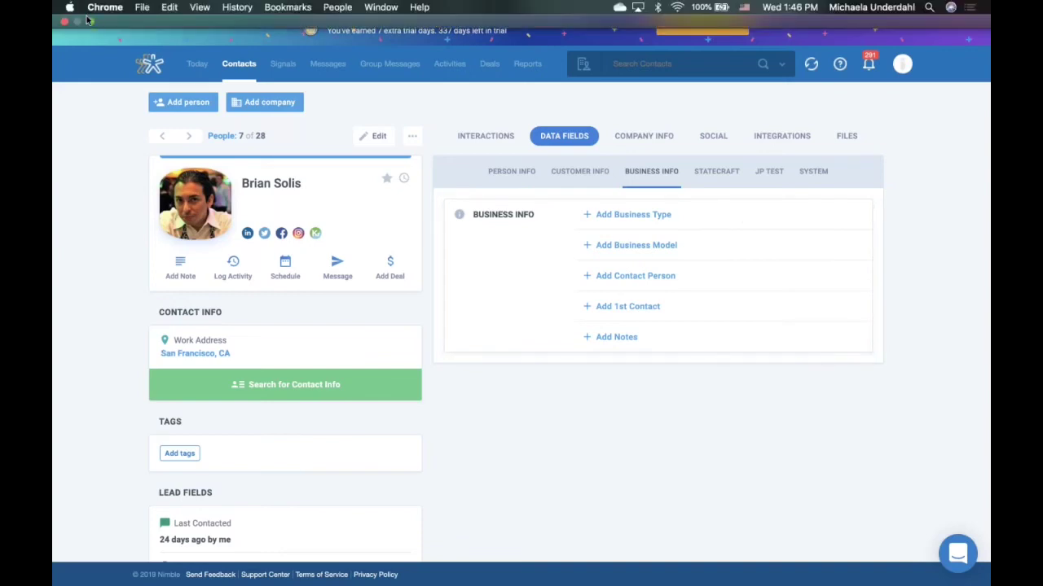
click(90, 22)
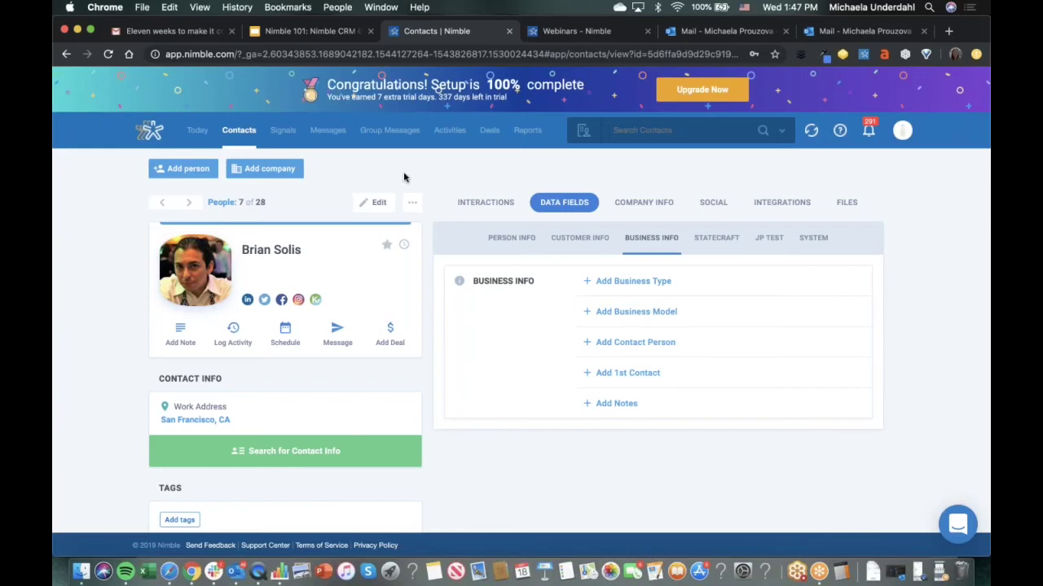
click(578, 33)
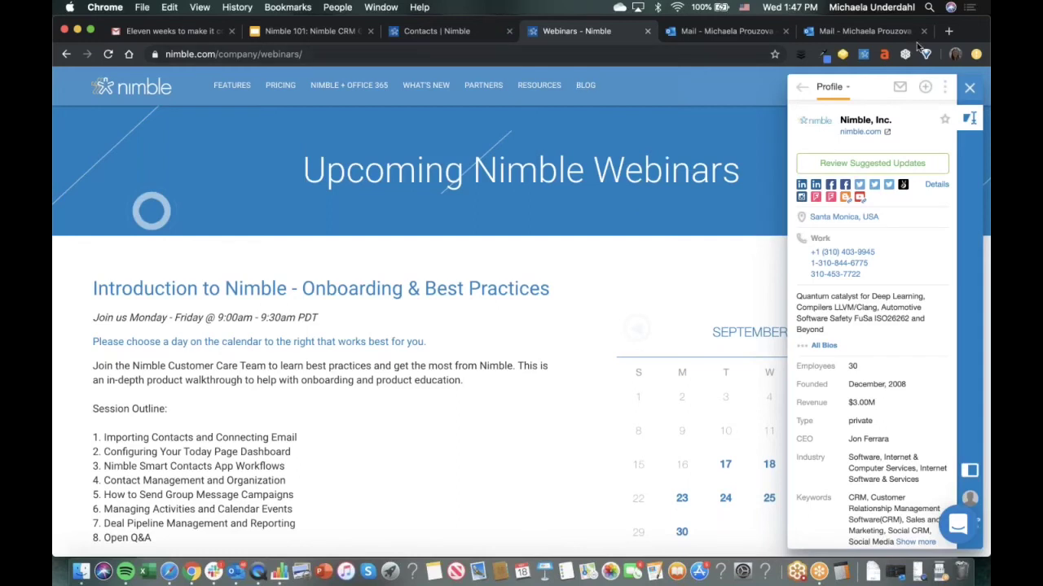
Open linkedin.com/feed/ in a new browser tab.
click(950, 32)
text(linkedin.com/feed/)
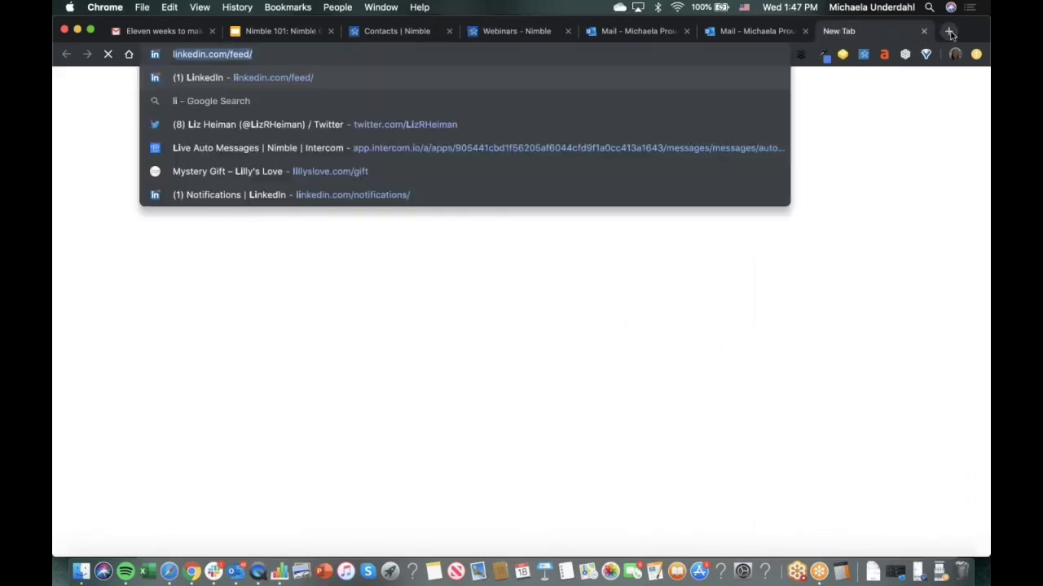
key(Return)
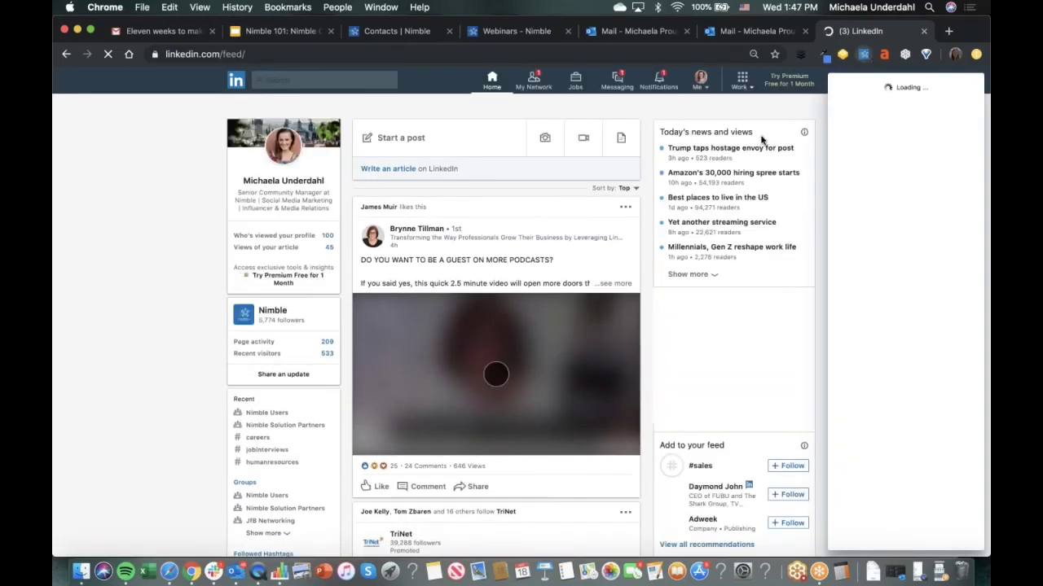
Add the author of the first LinkedIn feed post to Nimble as a new person contact.
mouse_move(428, 232)
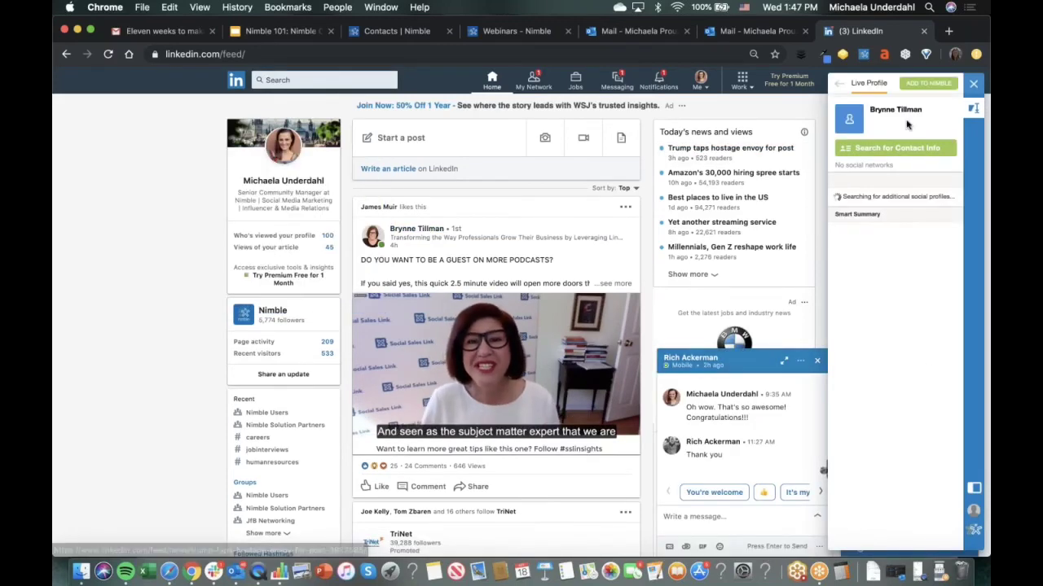
click(929, 84)
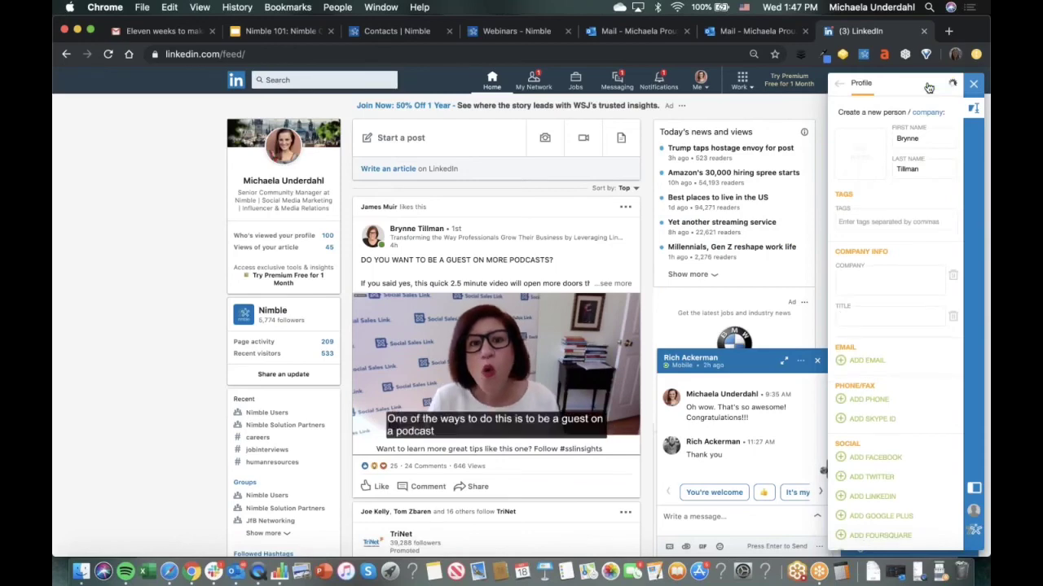
click(929, 87)
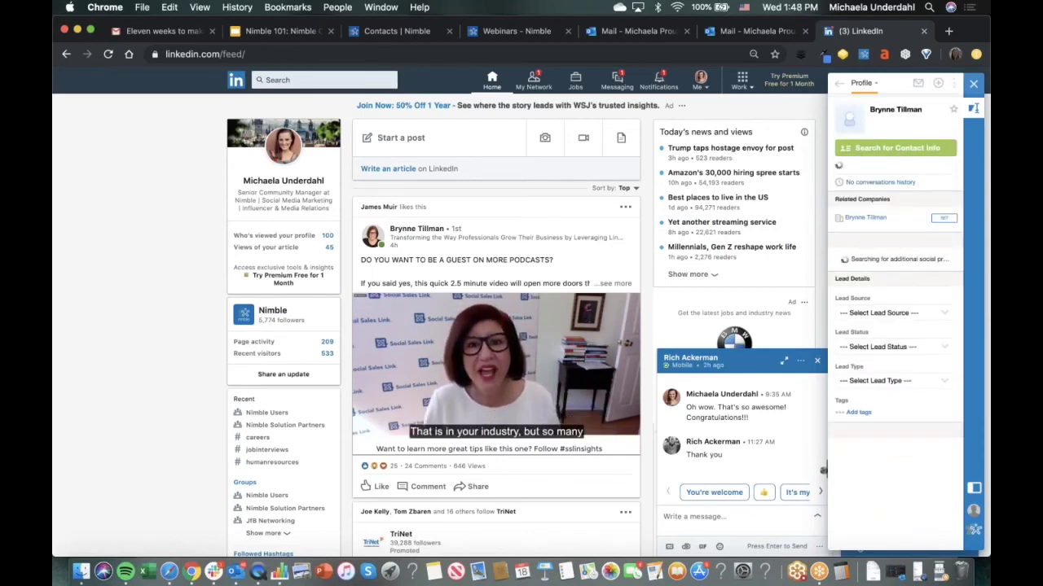
click(937, 83)
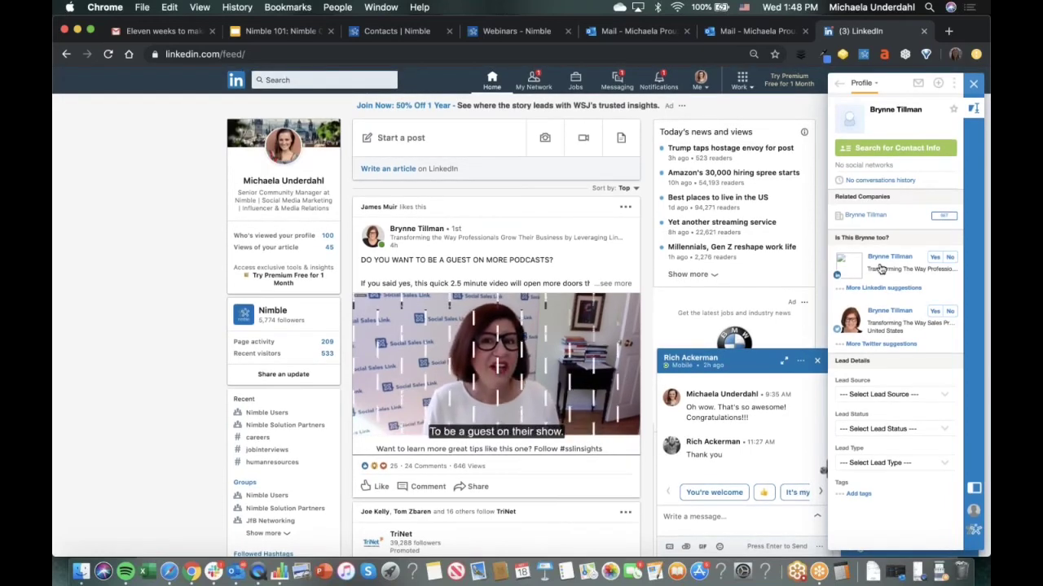
Accept the first suggested LinkedIn and Twitter profiles as belonging to the new contact.
click(933, 259)
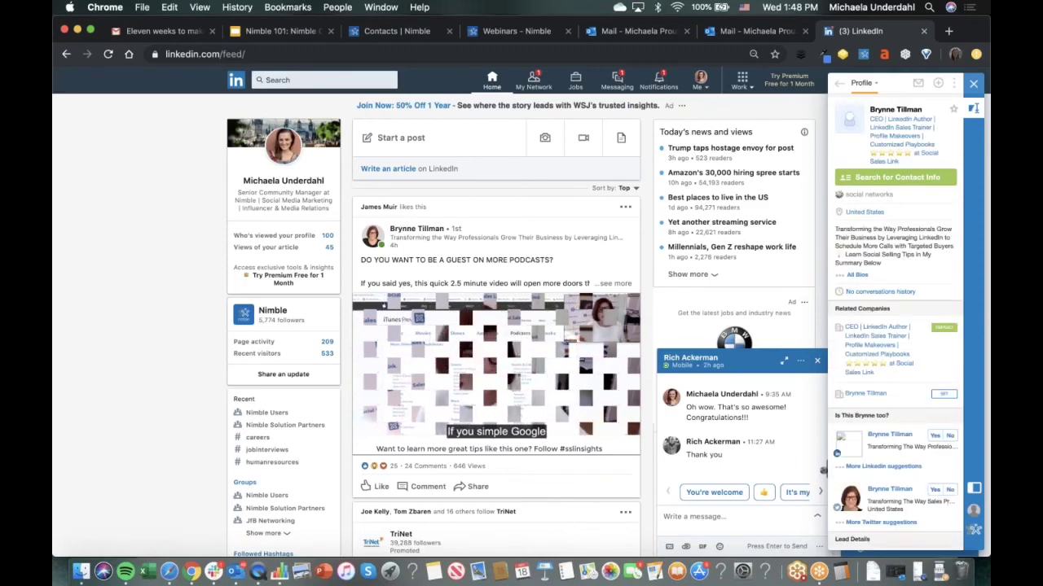
click(934, 491)
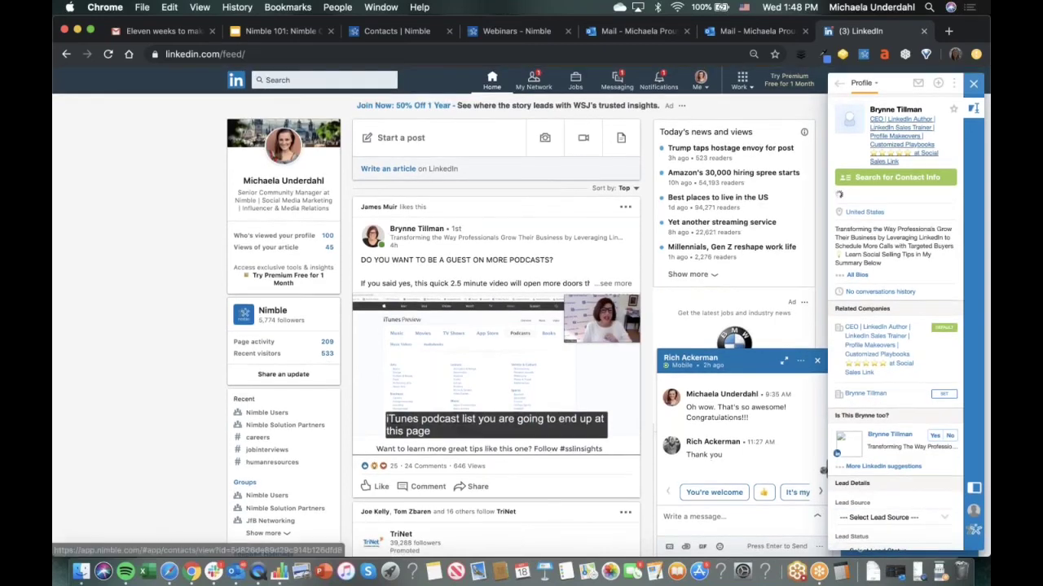
click(848, 120)
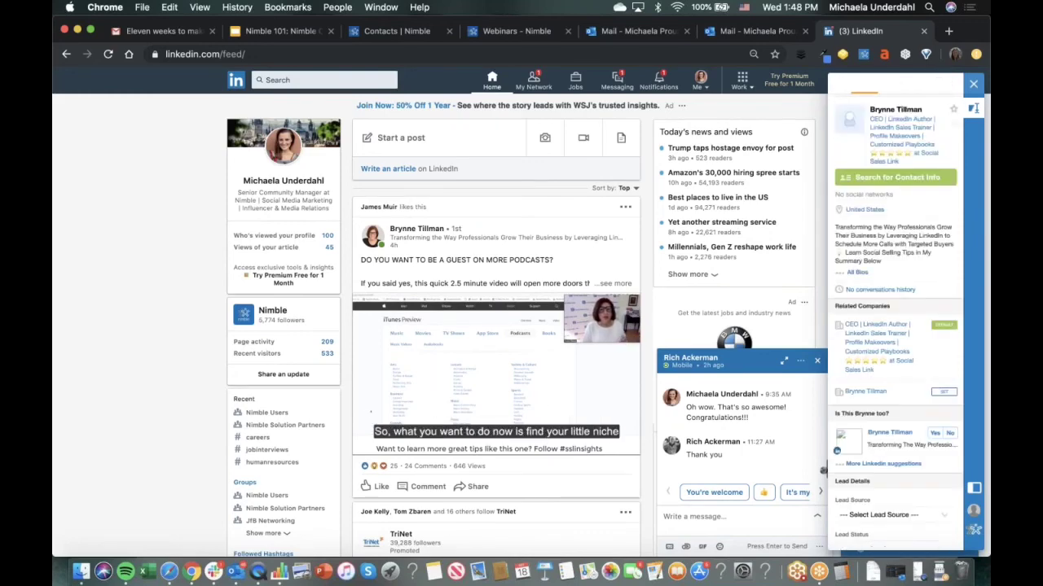
Accept the remaining suggested LinkedIn profile for the new contact and add the tag LinkedIn Trainer to the record.
scroll(935, 326, down, 3)
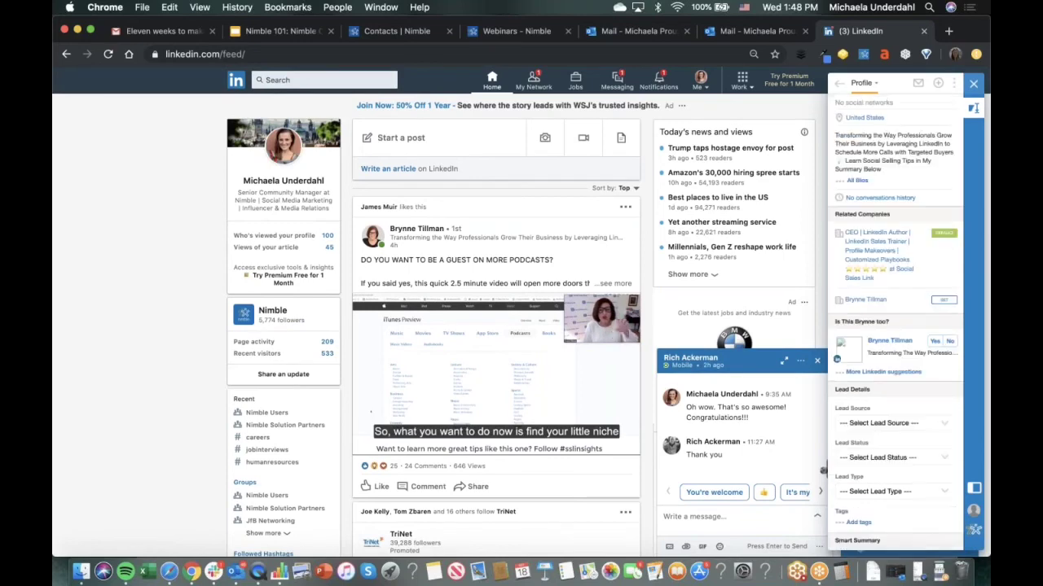
click(935, 319)
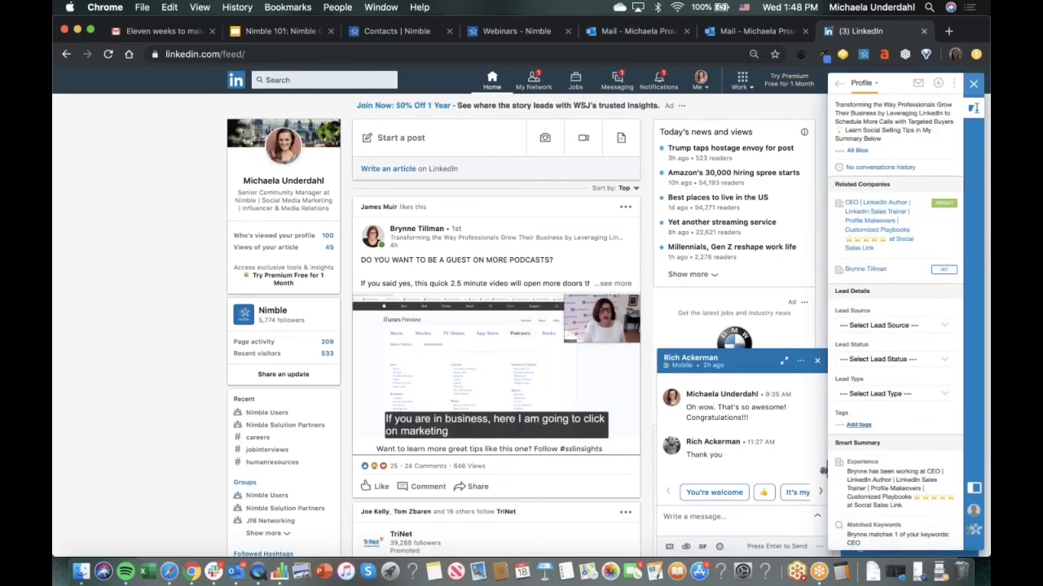
click(858, 432)
text(Linke)
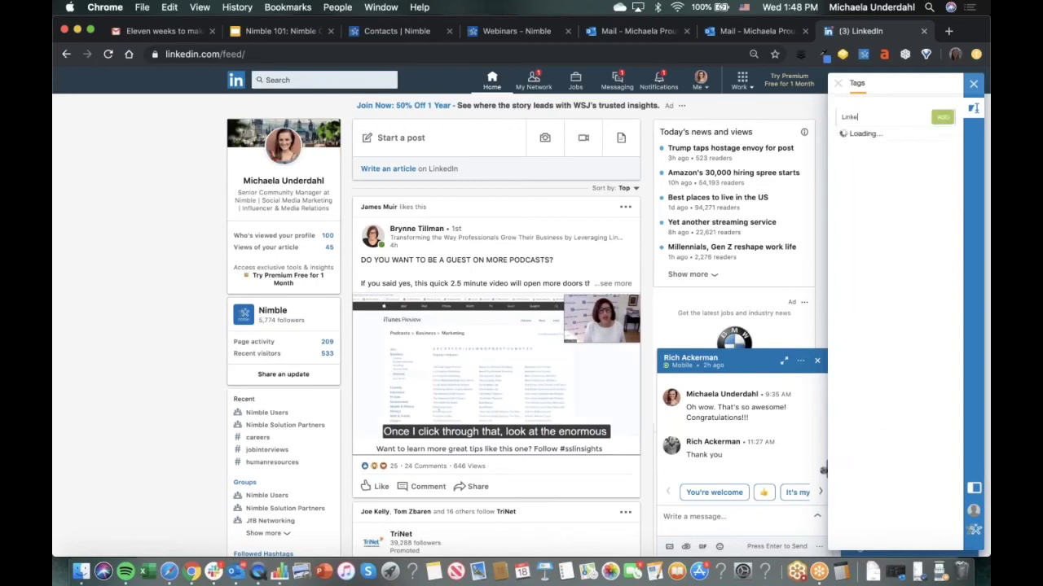
text(dIn Trainer)
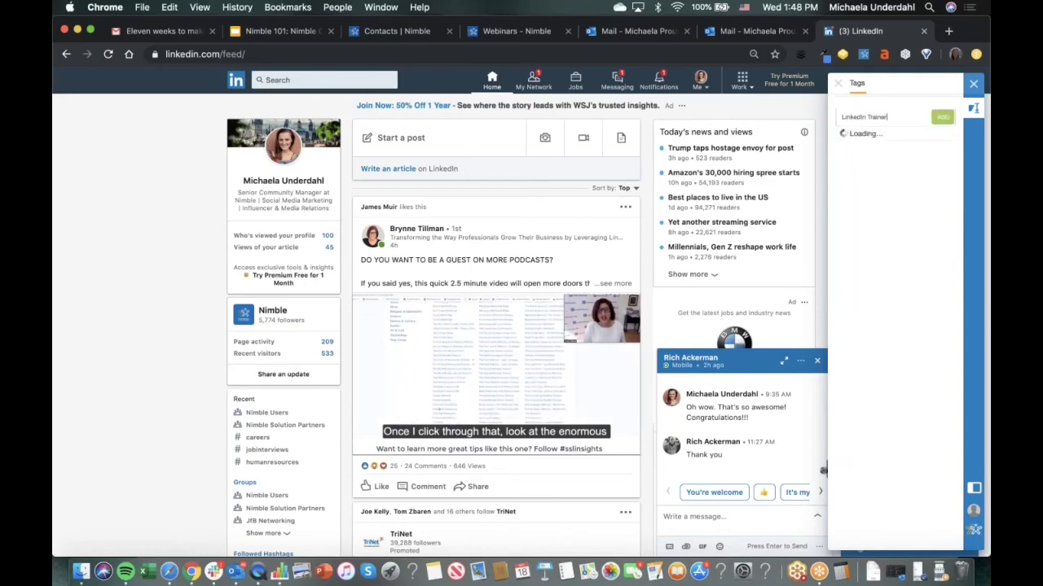
click(940, 118)
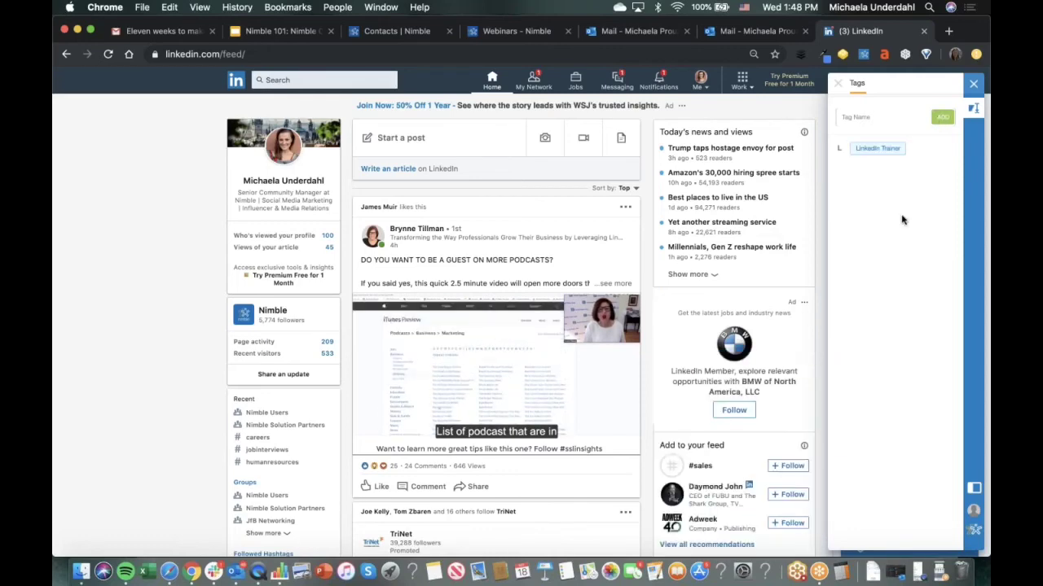
click(841, 85)
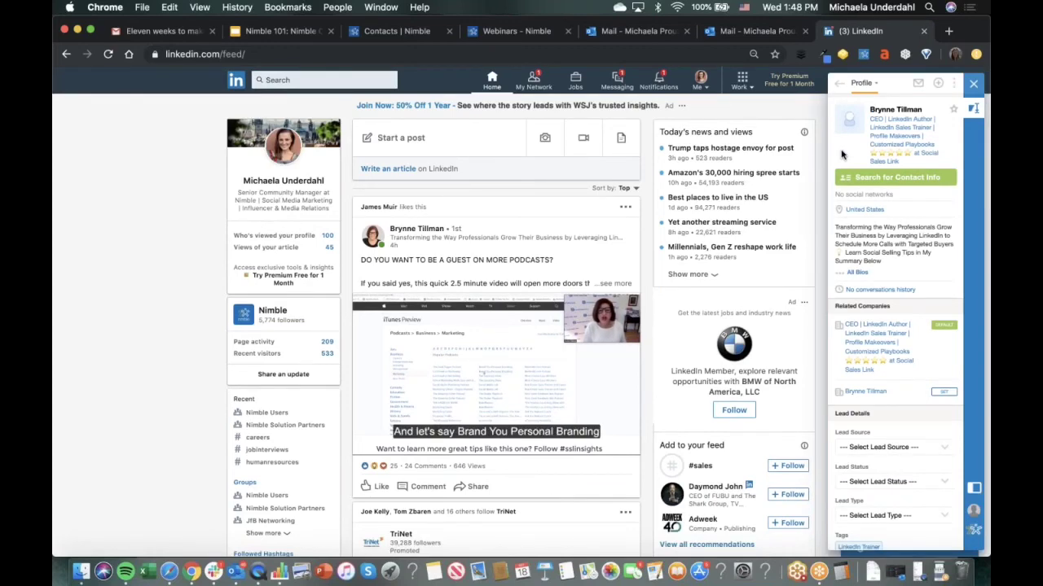
View the options for updating the contact's photo and return to the profile without choosing one.
click(851, 124)
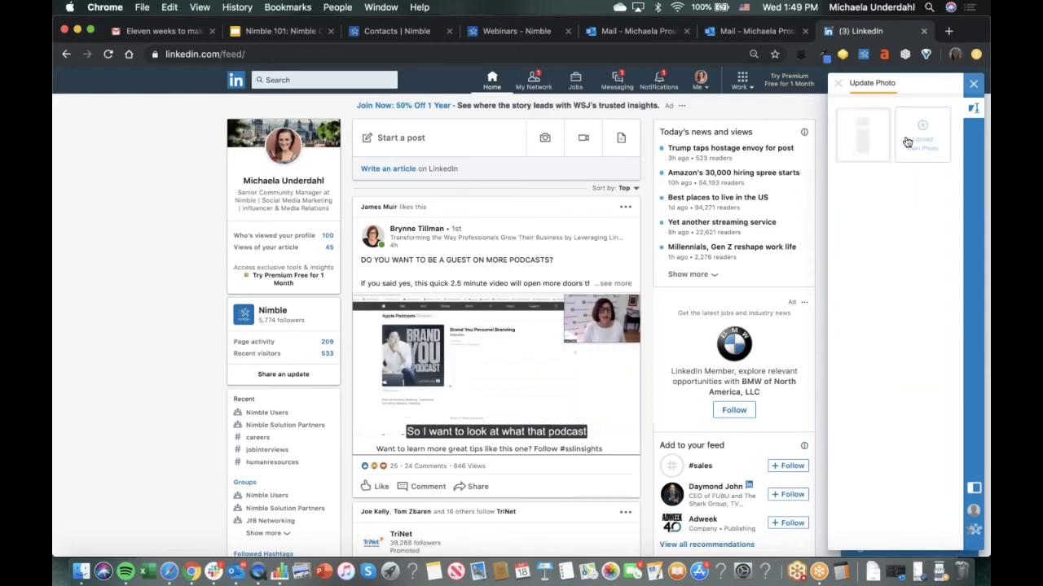
click(839, 88)
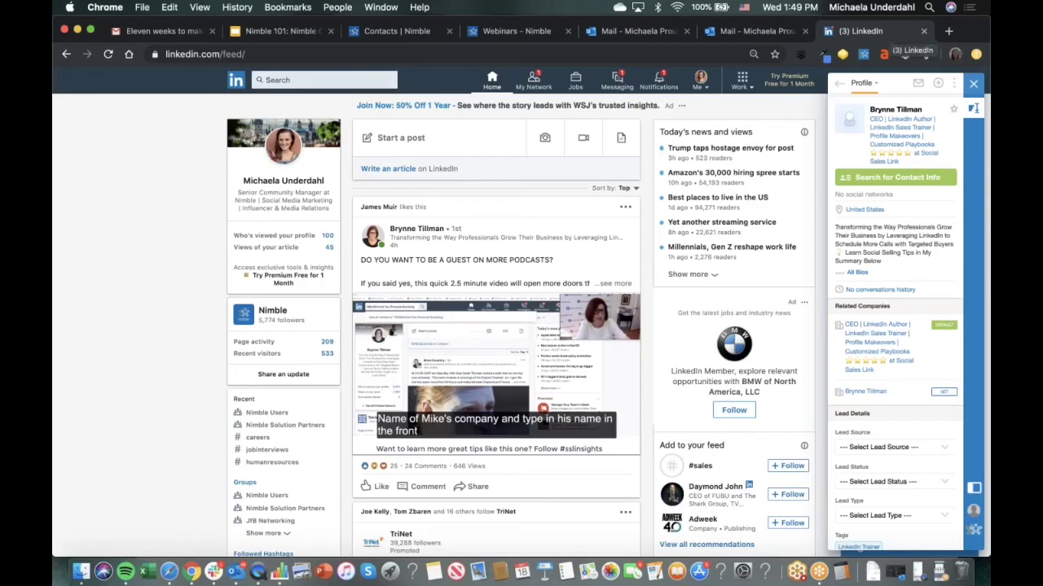
Switch to the open Gmail message and examine the sender's full Live Profile, from social data down to the Smart Summary and websites.
click(154, 32)
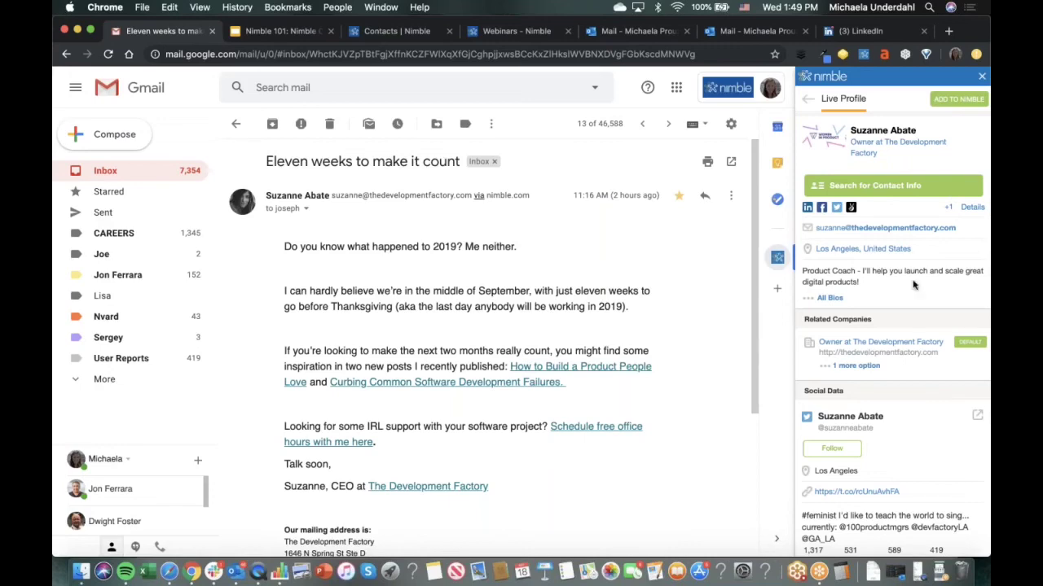
scroll(913, 284, down, 5)
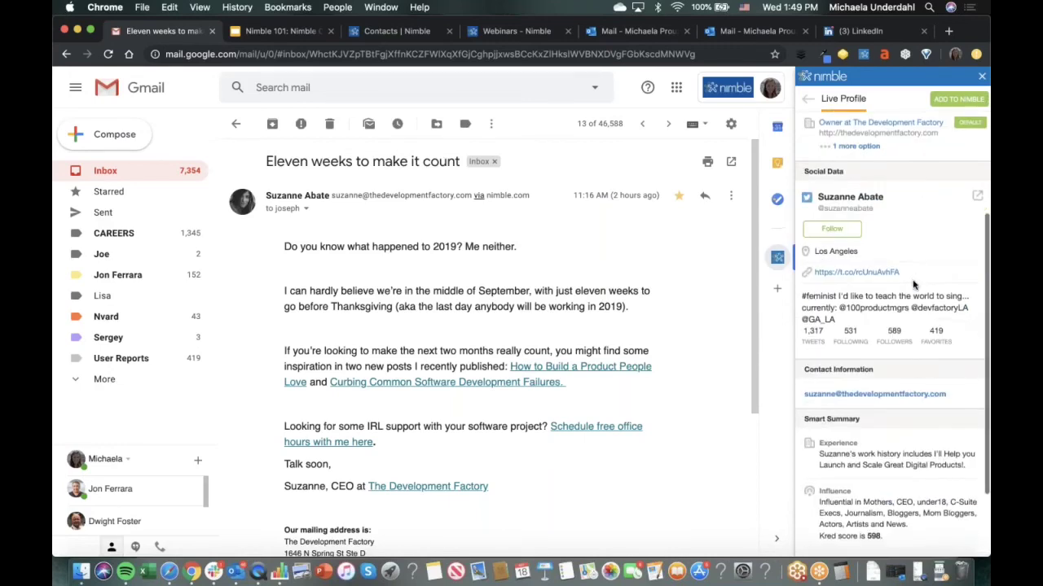
scroll(913, 285, down, 4)
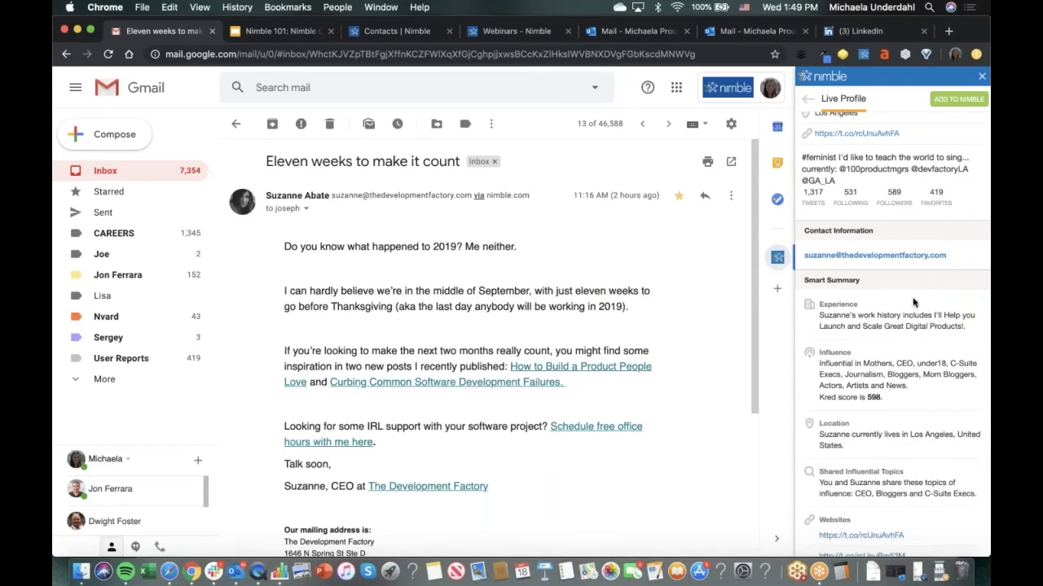
scroll(913, 284, down, 1)
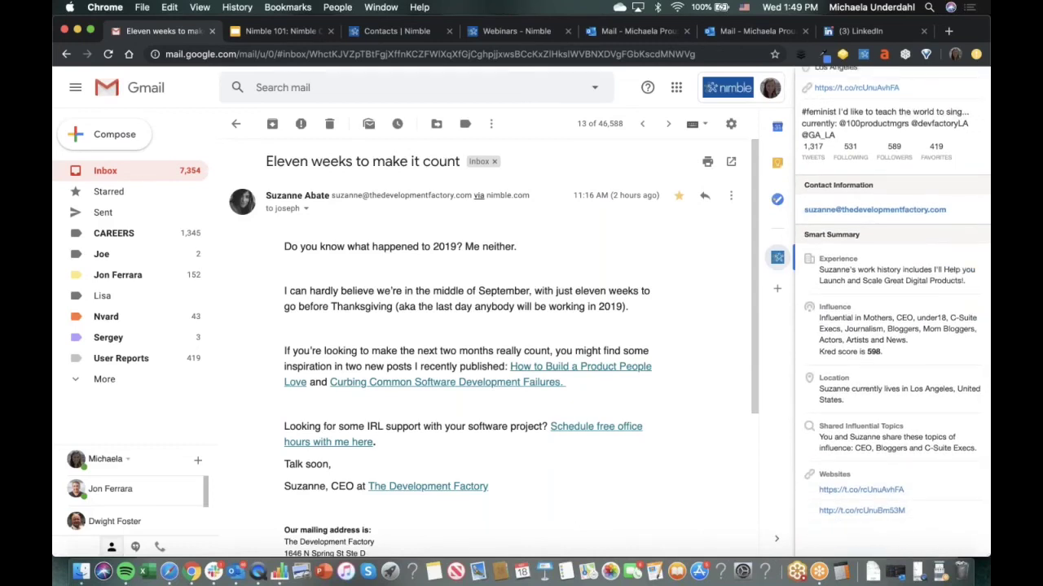
scroll(893, 298, up, 4)
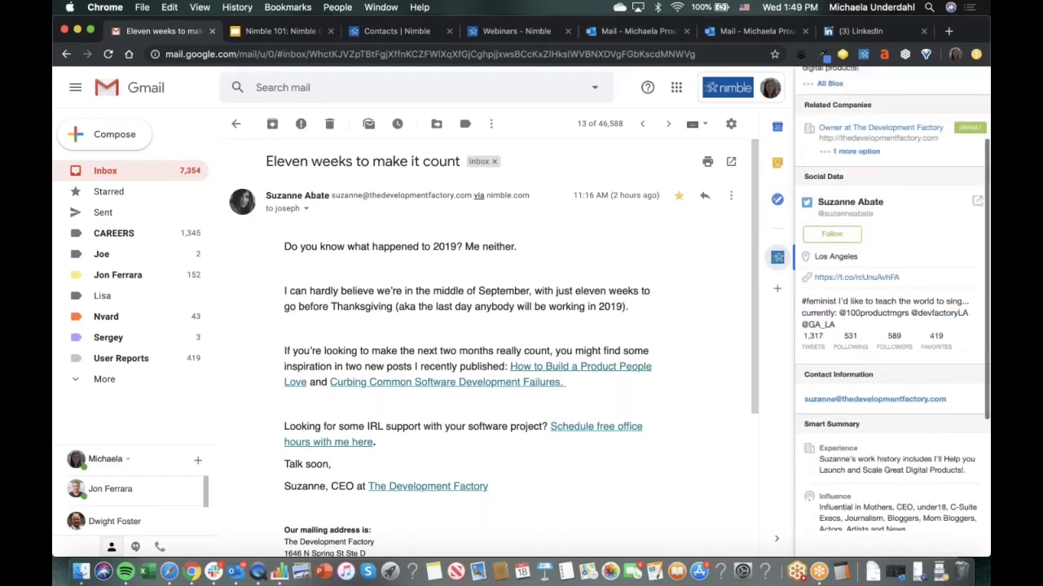
scroll(949, 136, up, 5)
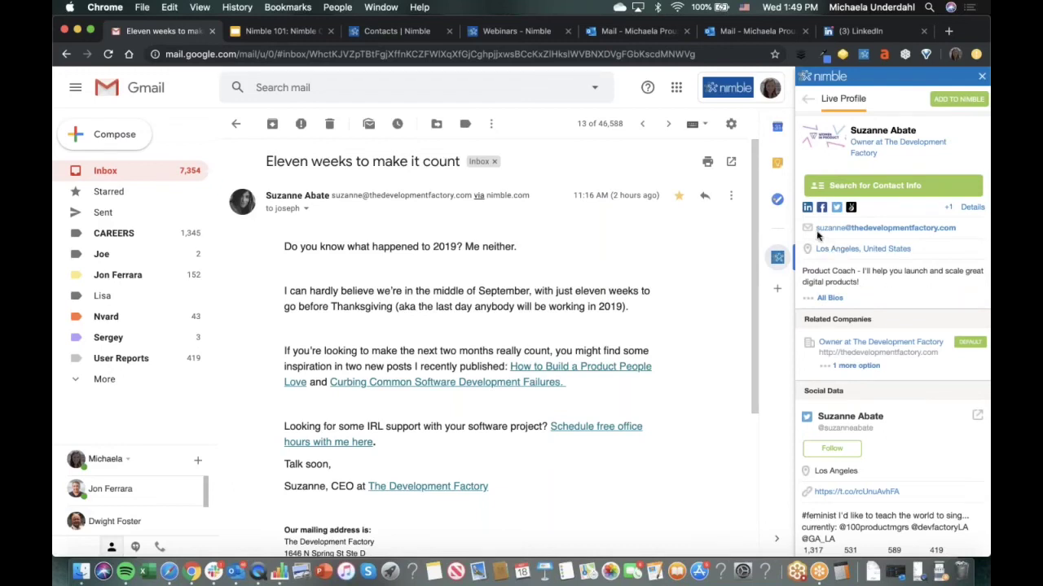
Examine the company mailing address block at the end of the email message, highlighting its lines.
click(833, 234)
scroll(669, 429, down, 3)
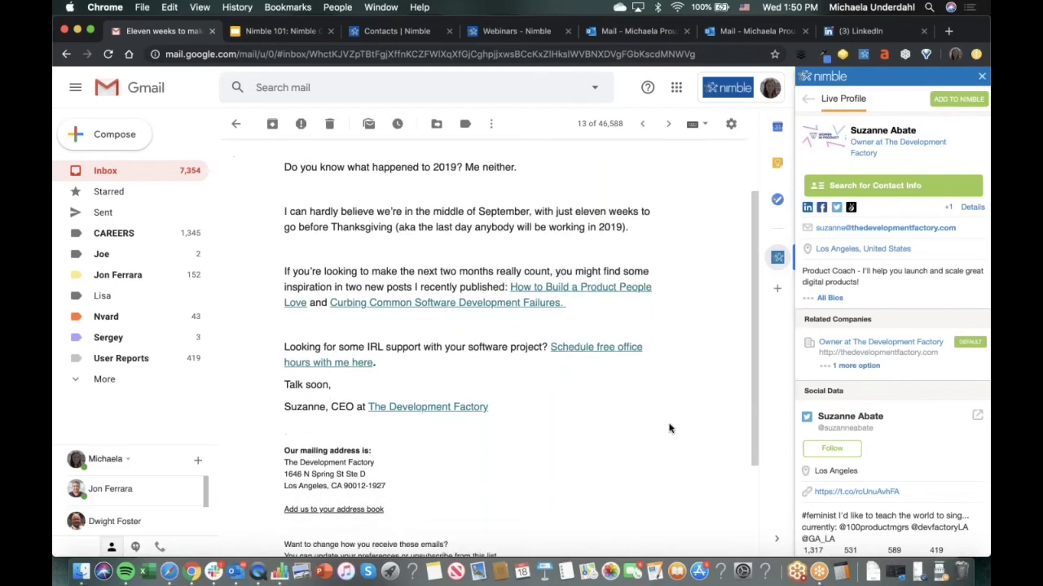
drag(284, 438, 380, 484)
click(393, 479)
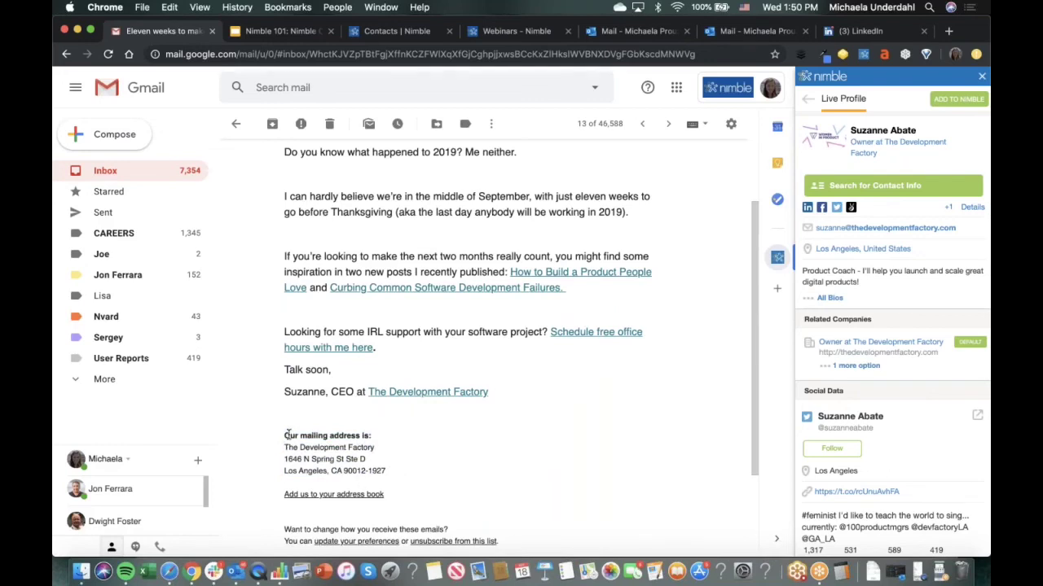
drag(284, 438, 390, 475)
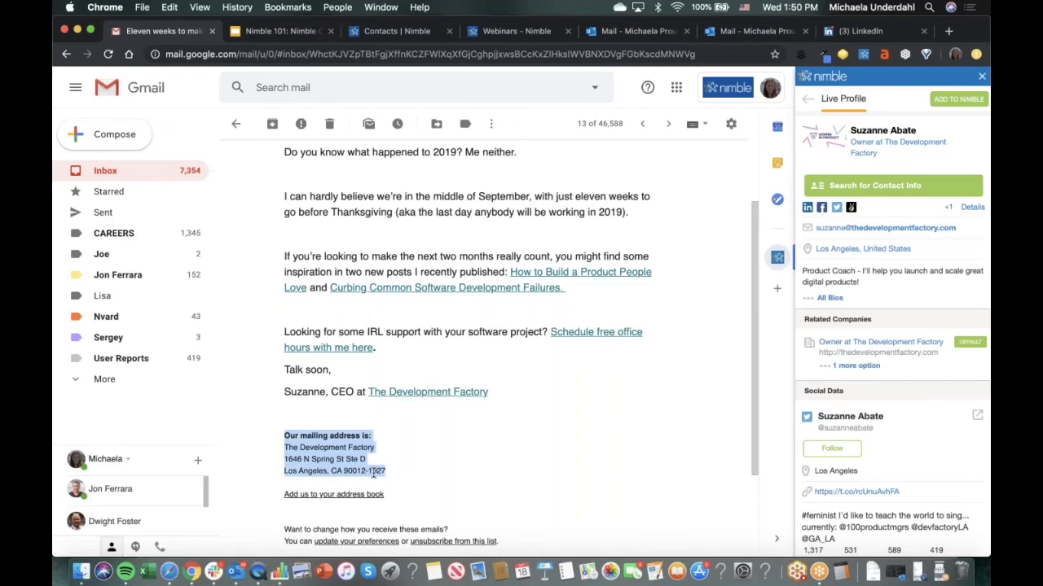
click(391, 476)
scroll(456, 424, up, 3)
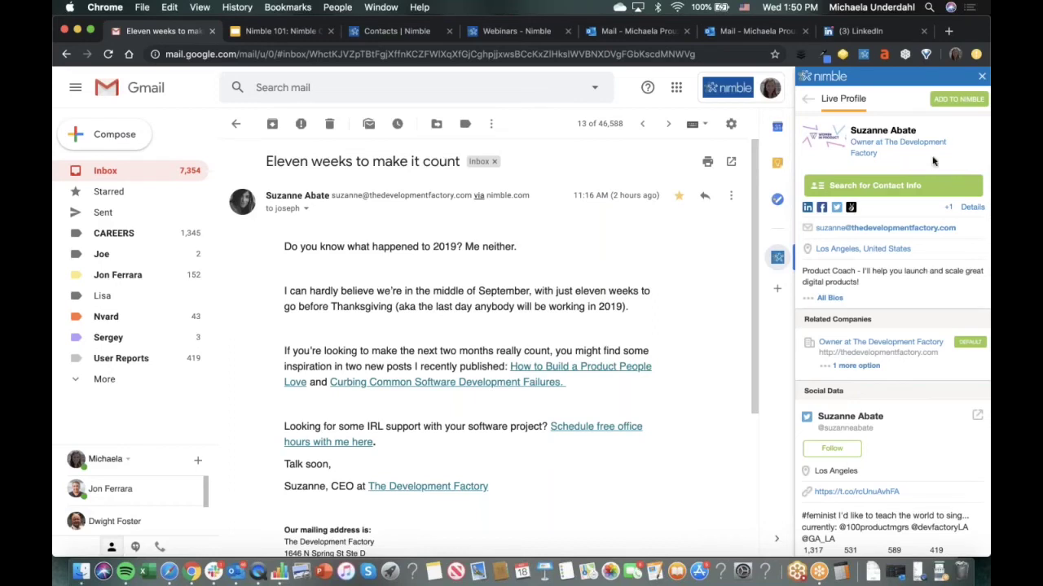
Add the email's sender to Nimble as a new person contact, reviewing the prefilled details before saving.
click(952, 101)
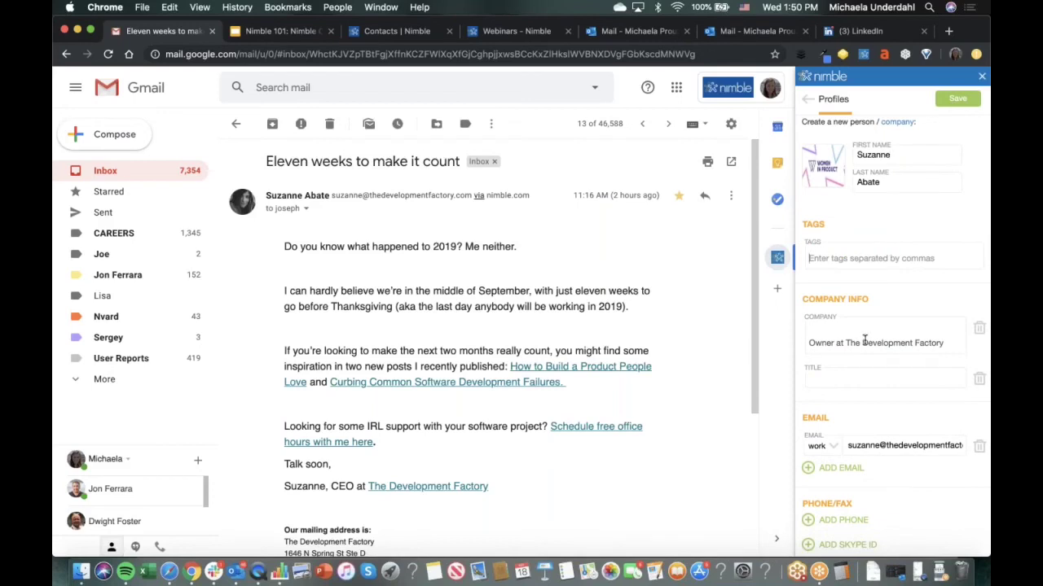
scroll(900, 340, down, 1)
scroll(901, 340, down, 5)
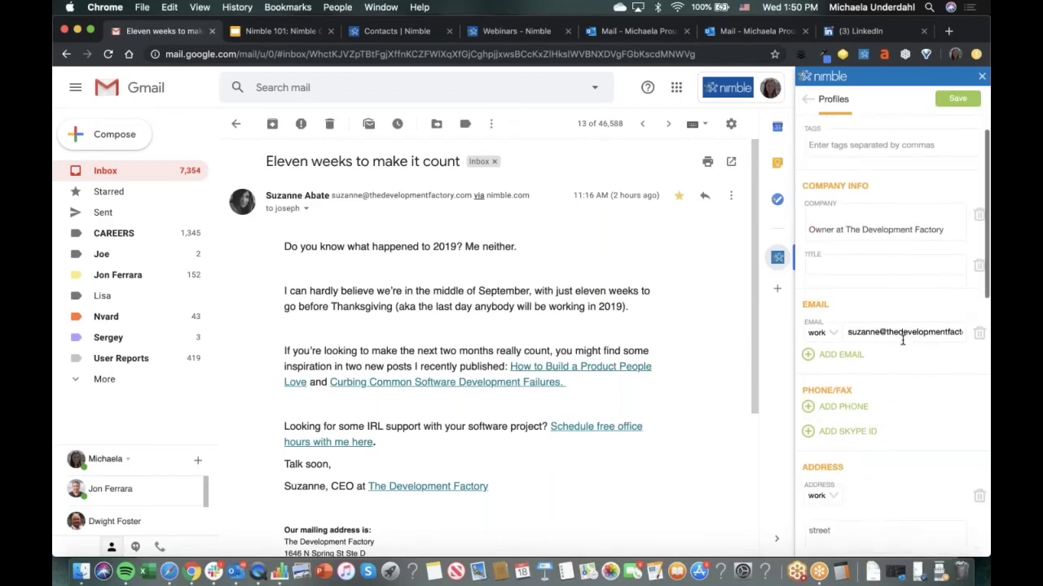
scroll(862, 128, up, 6)
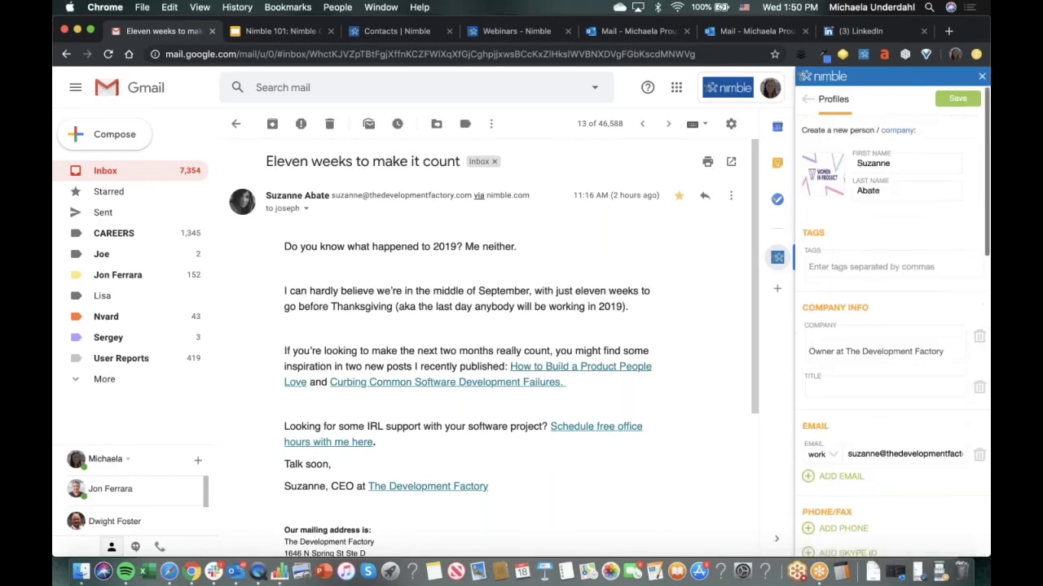
click(957, 99)
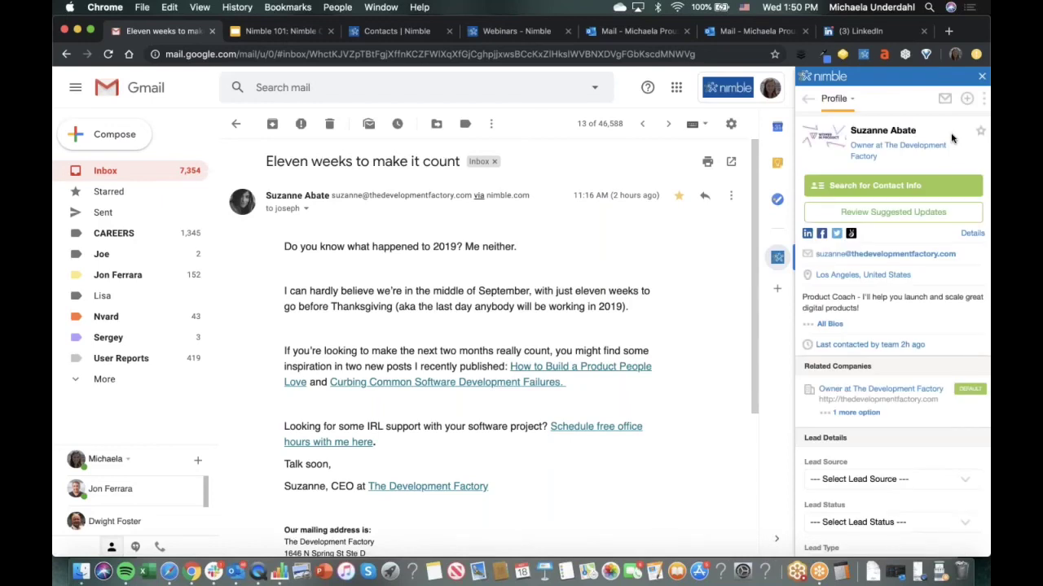
View the saved contact's additional actions and the new task form's assignee choices, leaving without saving a task.
click(984, 100)
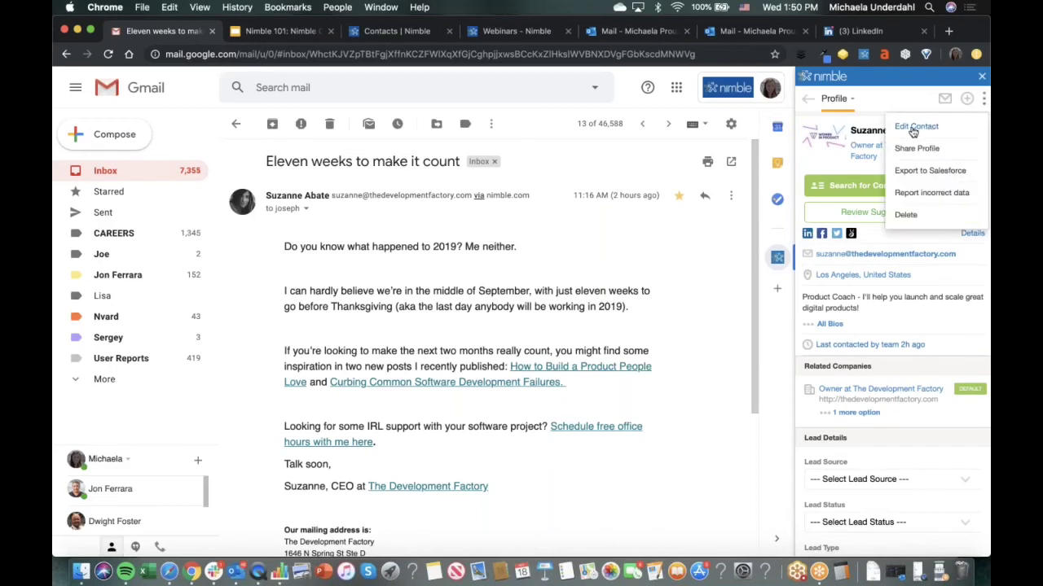
click(881, 101)
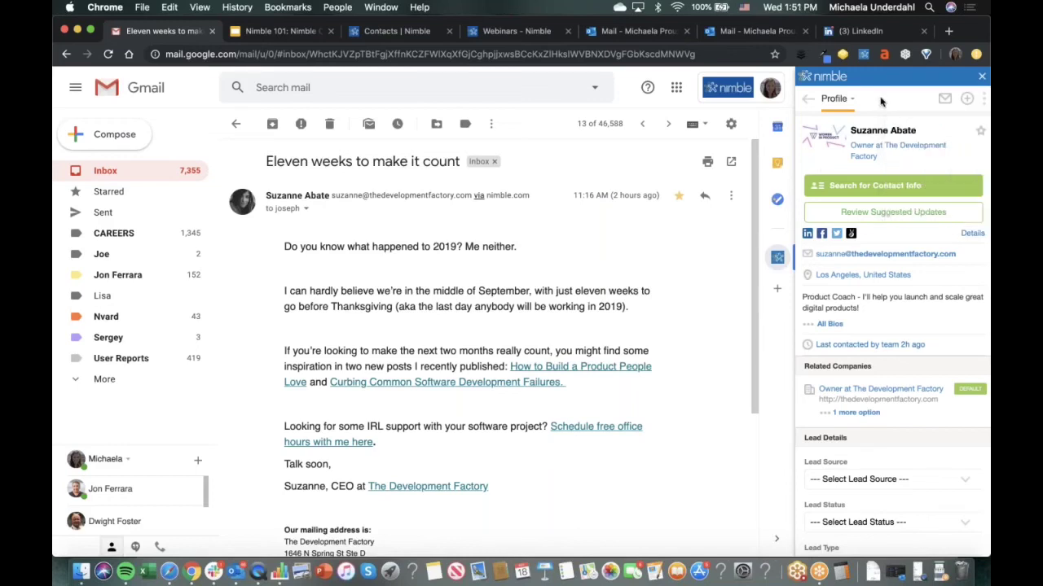
click(968, 99)
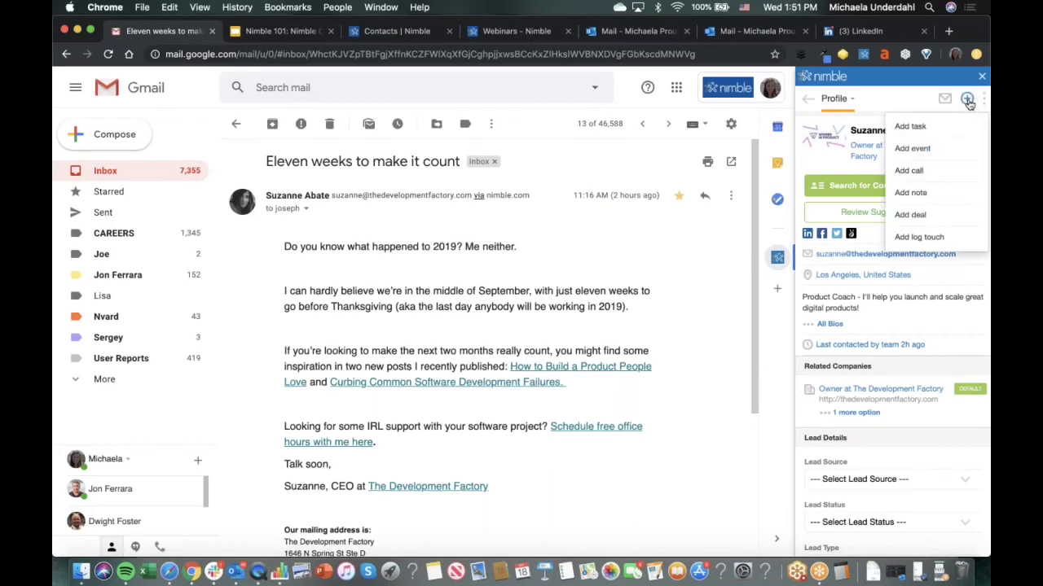
click(926, 128)
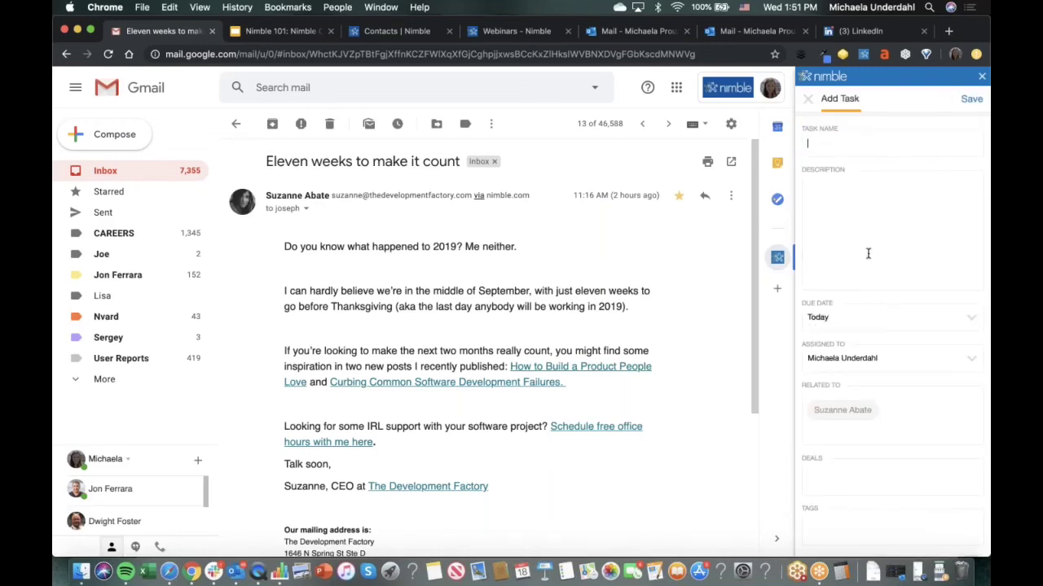
click(853, 360)
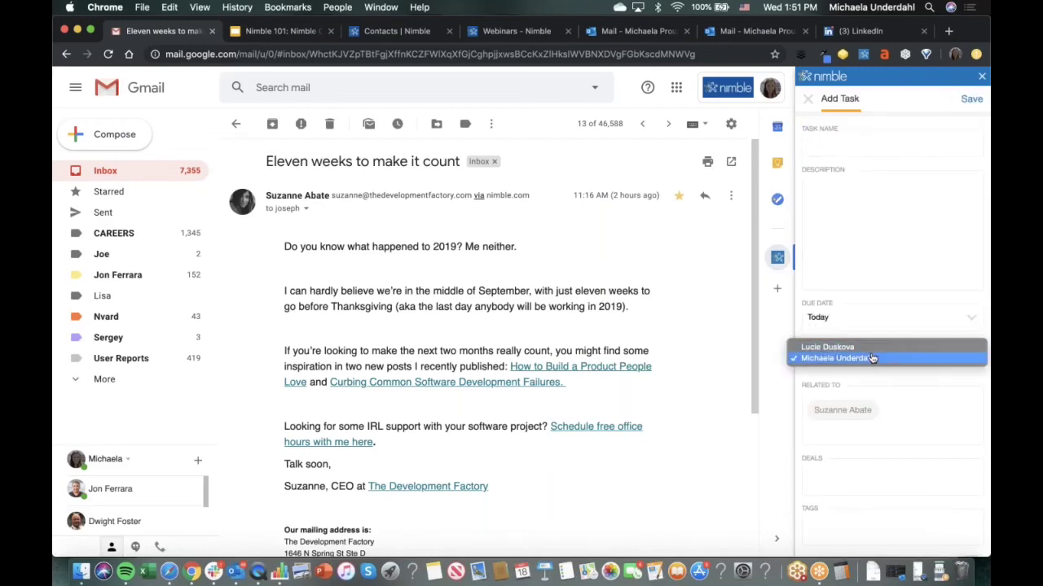
click(922, 302)
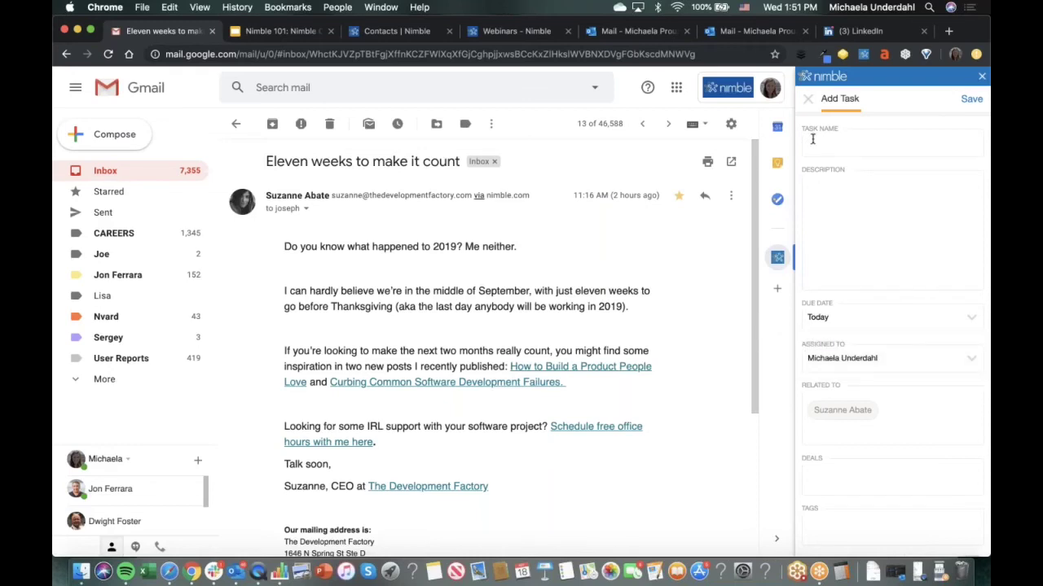
click(808, 99)
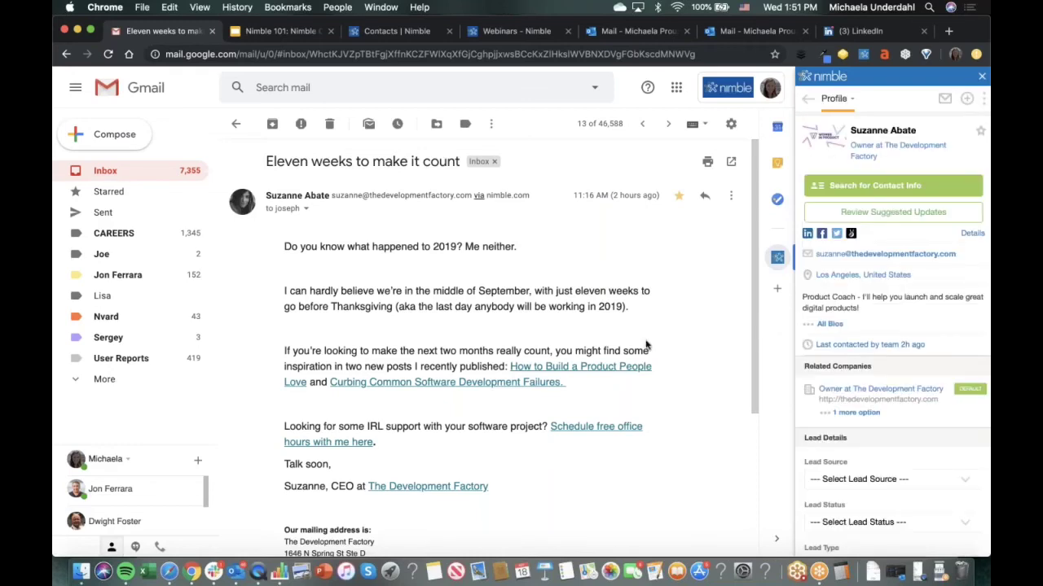
View the new event form and the new note form for the contact, closing each without saving.
click(968, 101)
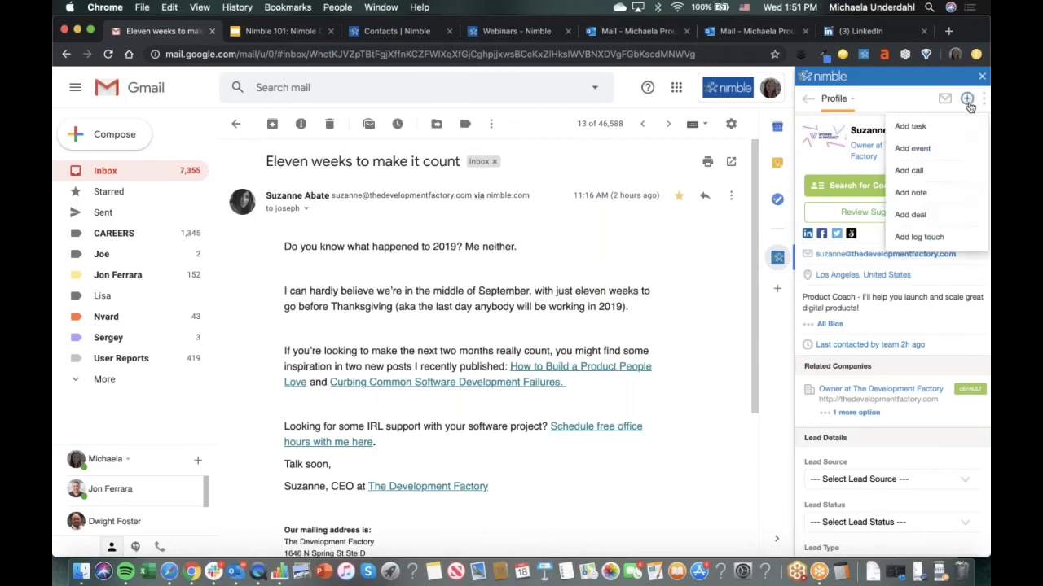
click(937, 150)
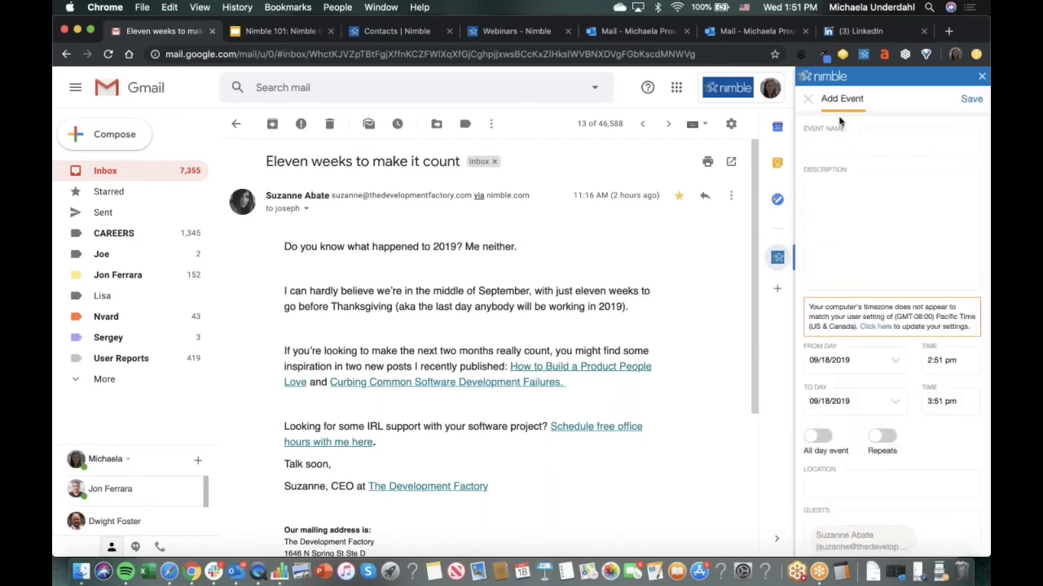
click(809, 99)
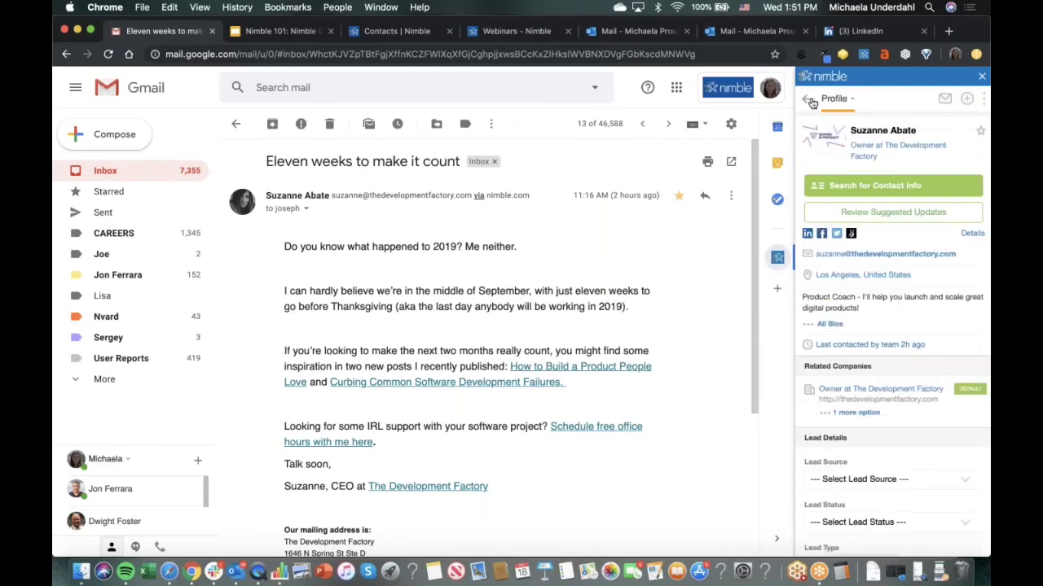
click(966, 98)
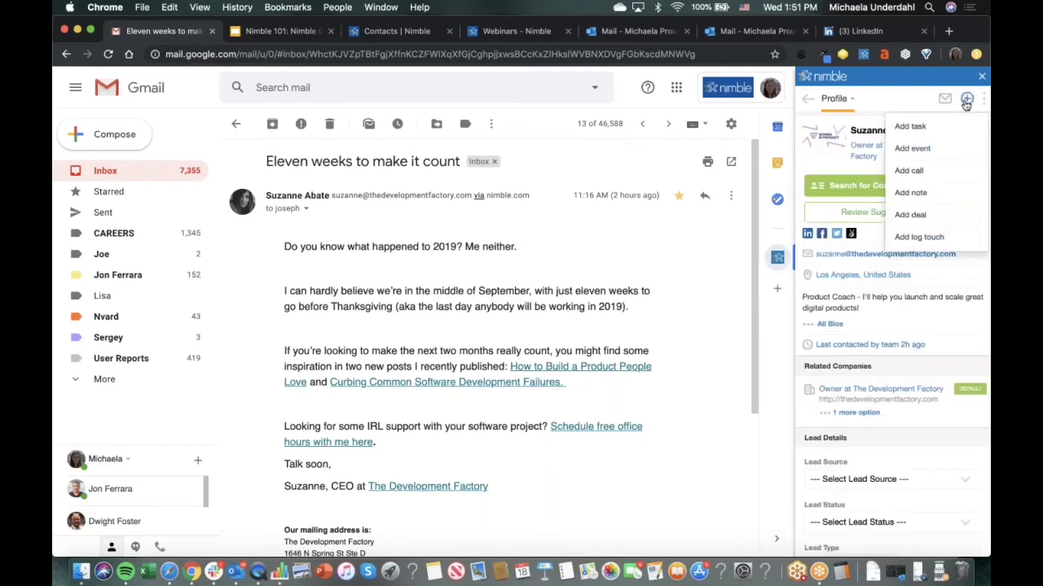
click(928, 193)
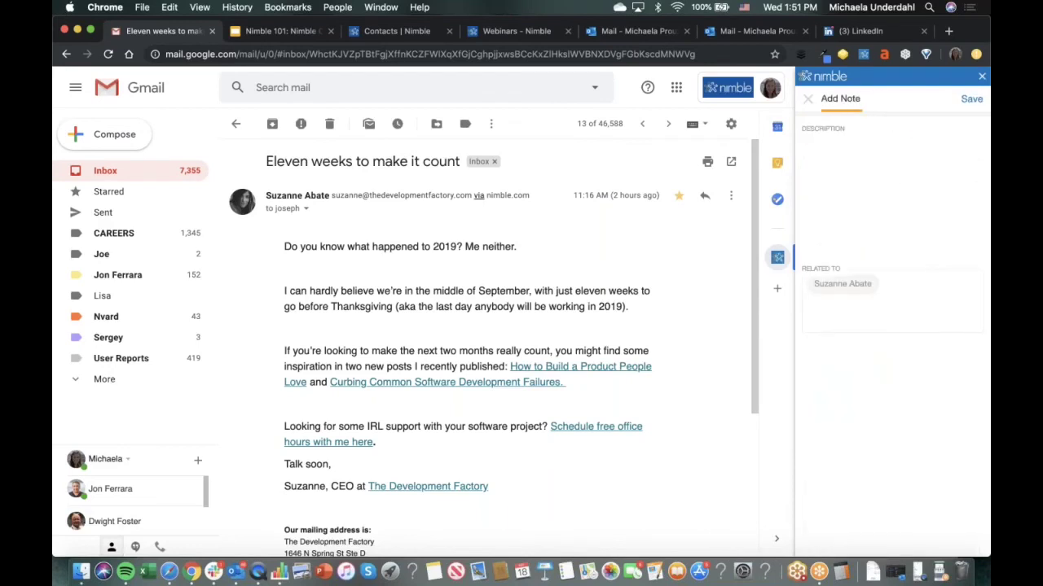
click(811, 99)
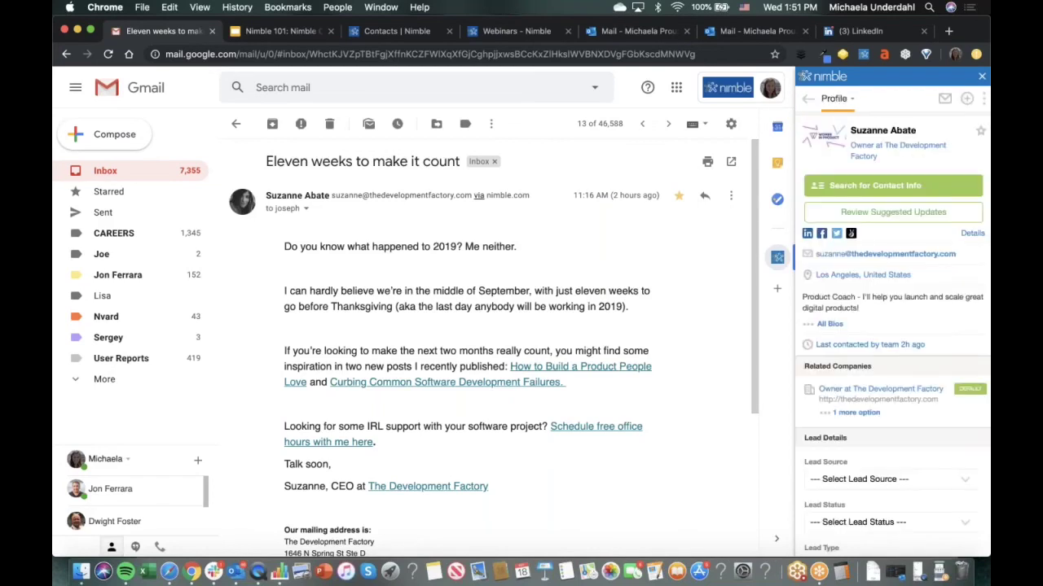
Switch to the Outlook web mailbox and open the Nimble add-in for the sender of the "nimble_partners_print (1)" email.
click(736, 36)
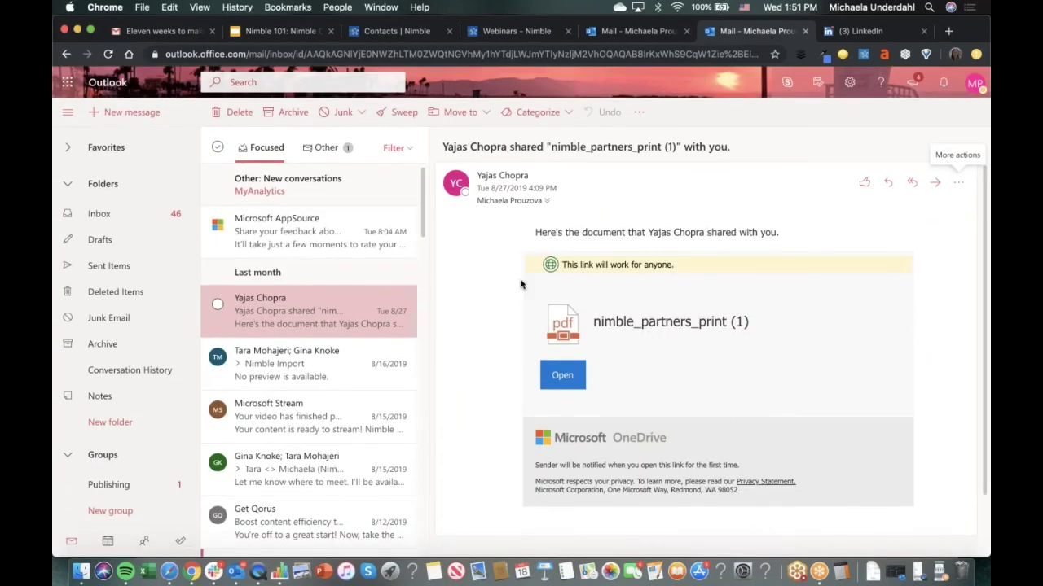
click(958, 184)
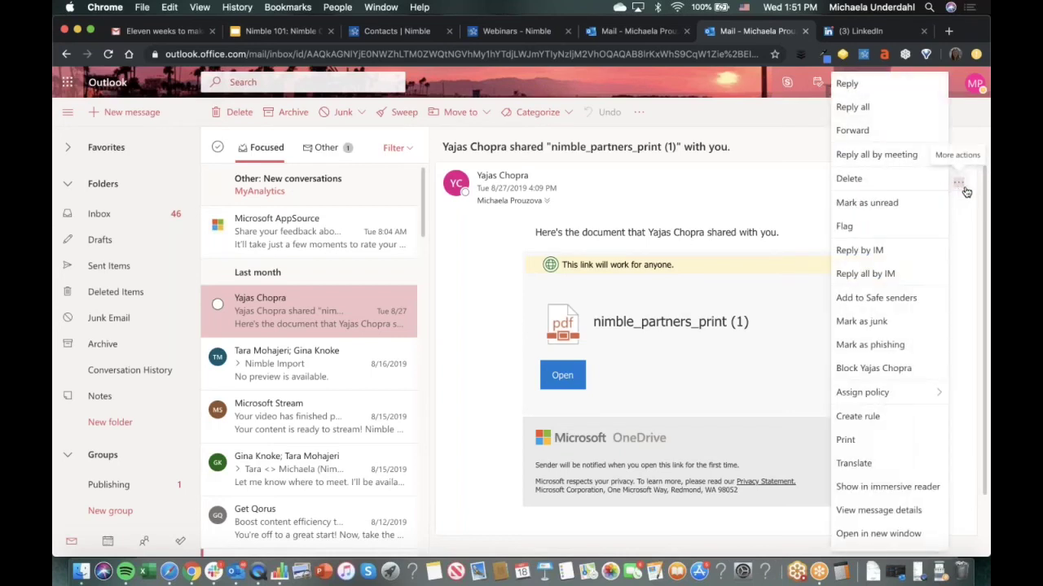
scroll(896, 335, down, 3)
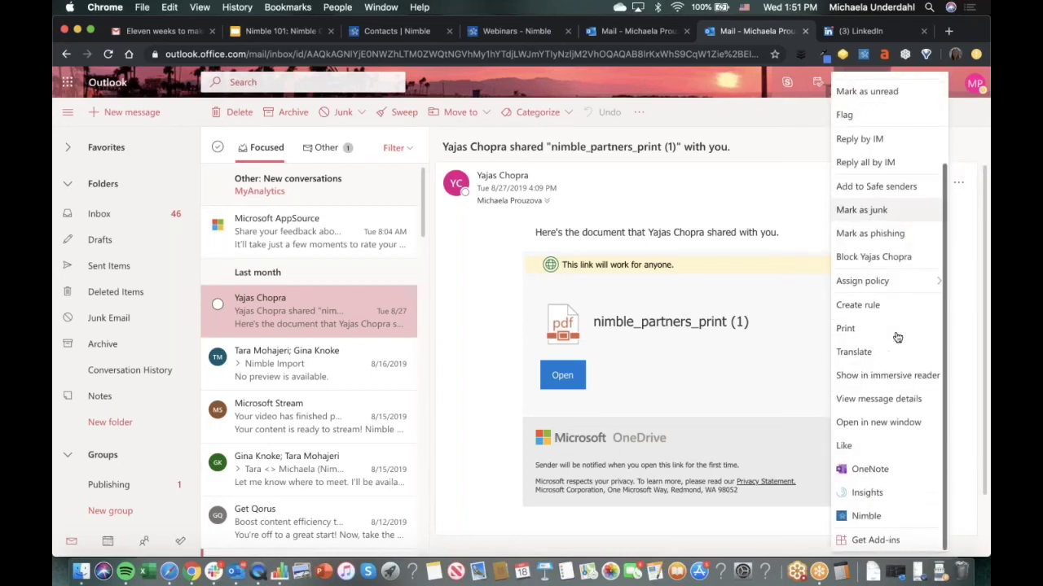
click(868, 516)
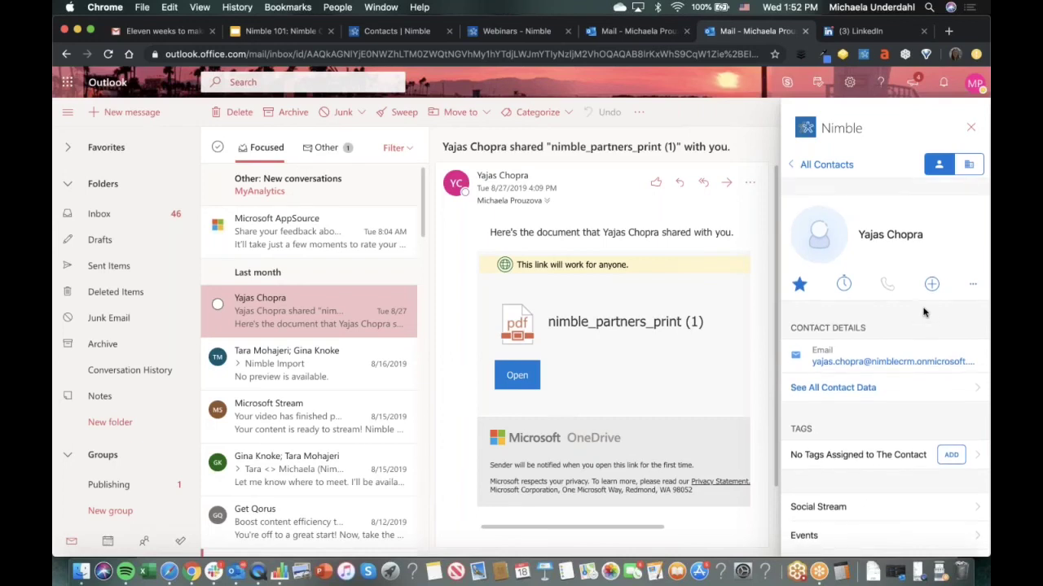
View the sender's additional contact actions, new record types and stay-in-touch reminder frequencies in the Nimble add-in, leaving each without choosing.
click(973, 288)
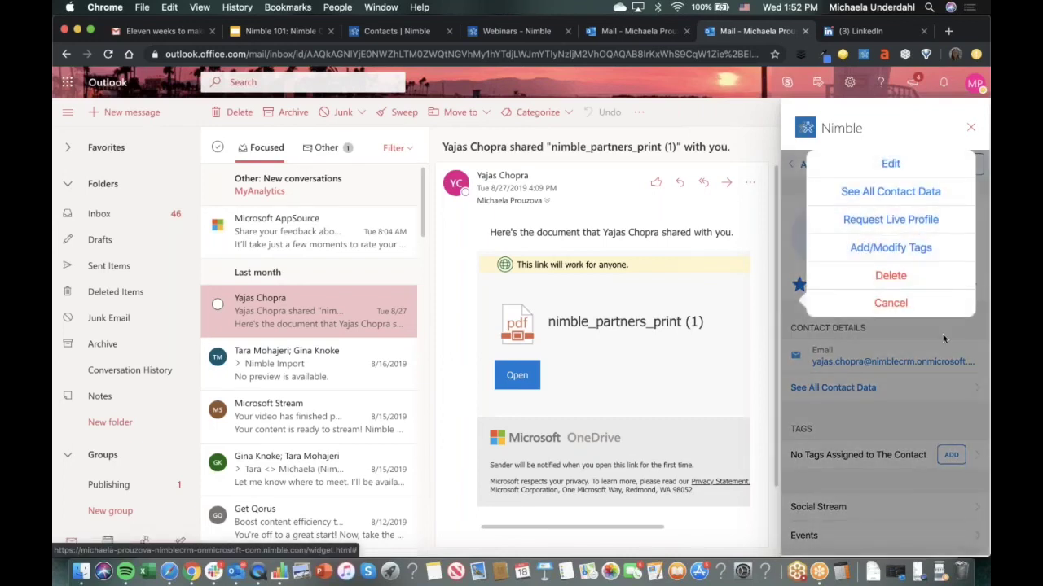
click(936, 294)
click(933, 287)
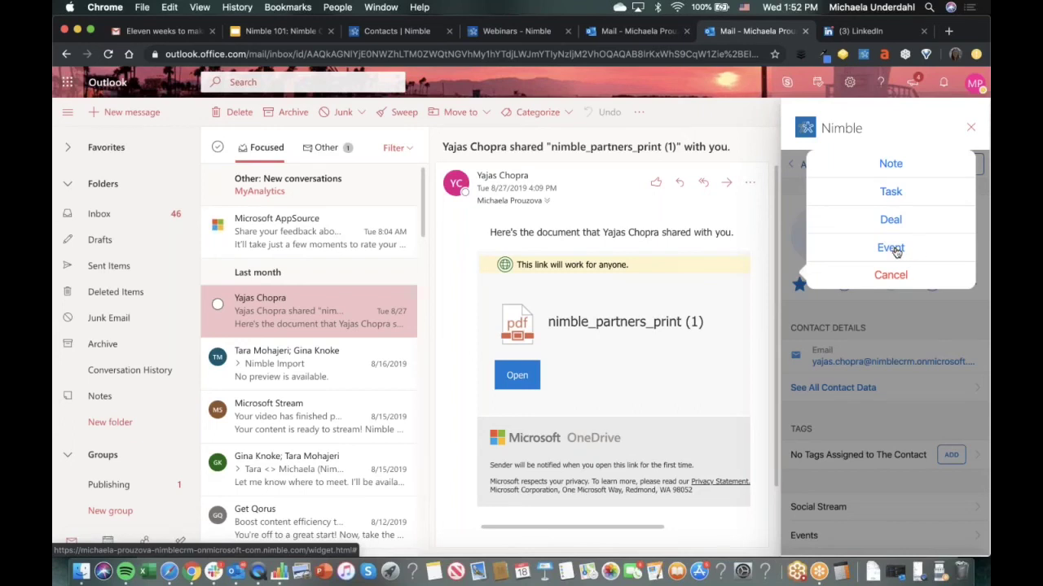
click(921, 322)
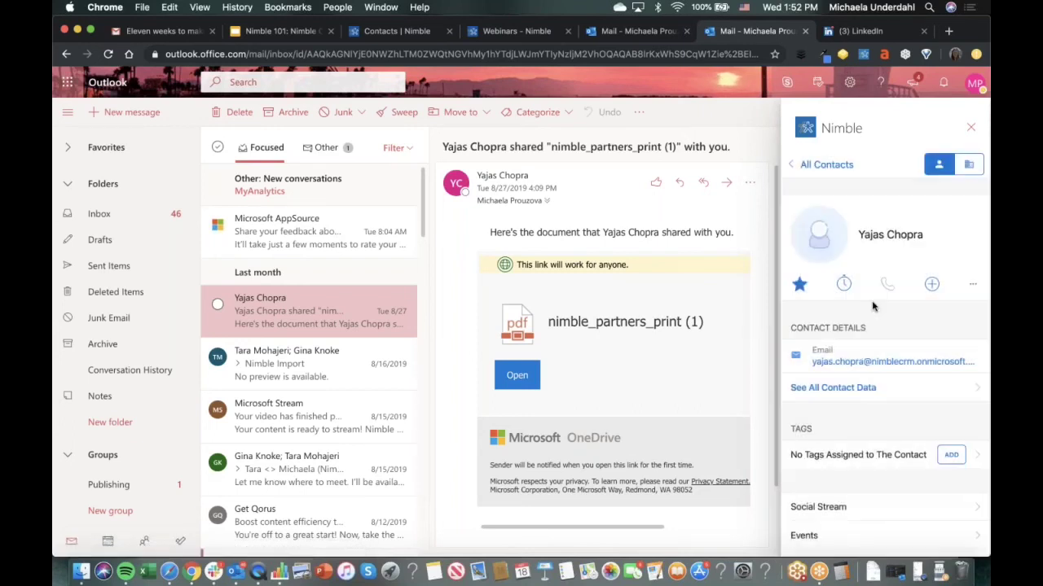
click(799, 285)
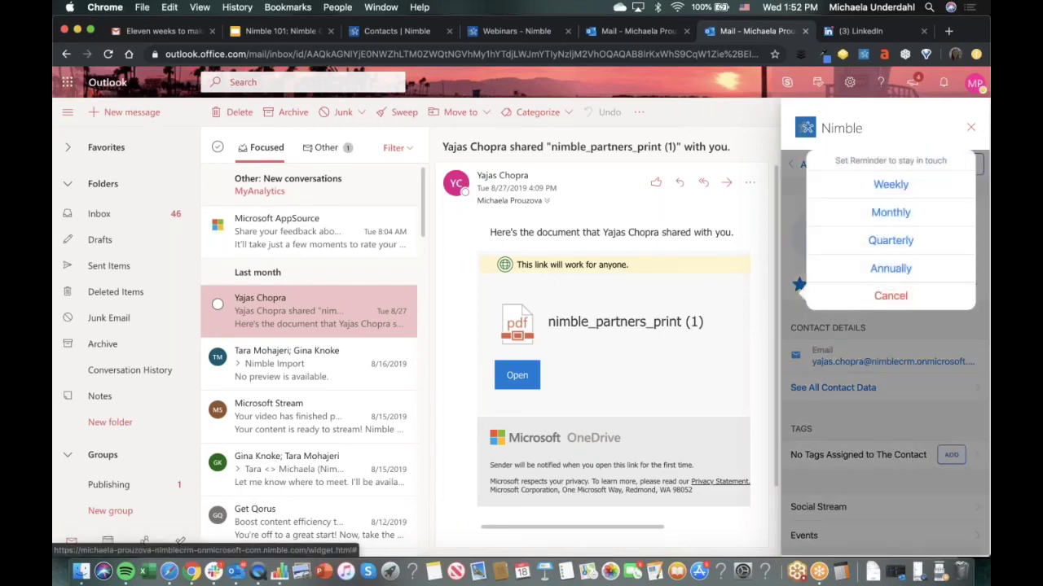
click(923, 314)
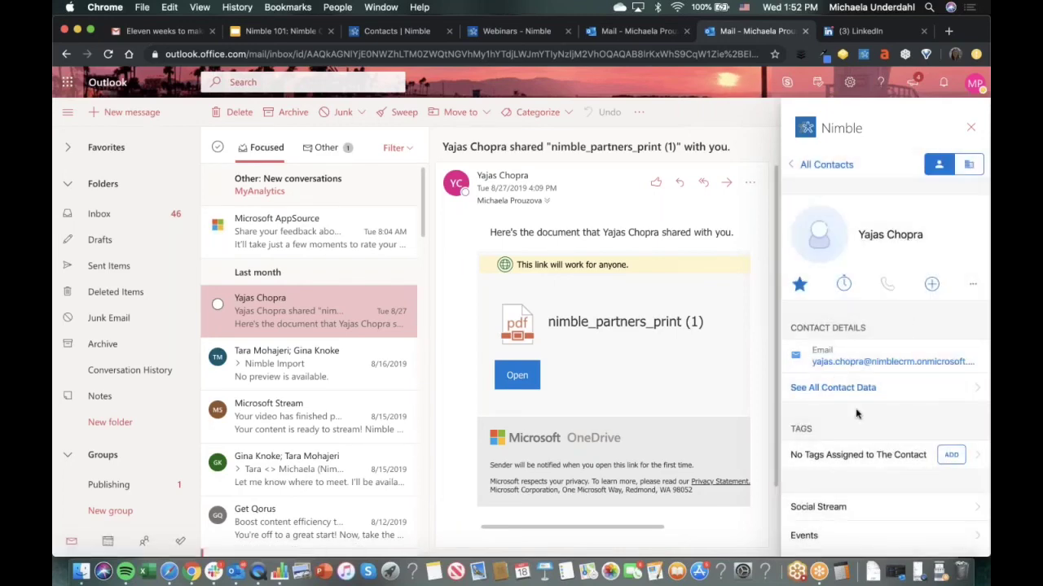
View the contact's tag entry form in the Nimble add-in and return to the profile without adding a tag.
scroll(856, 414, down, 1)
click(951, 409)
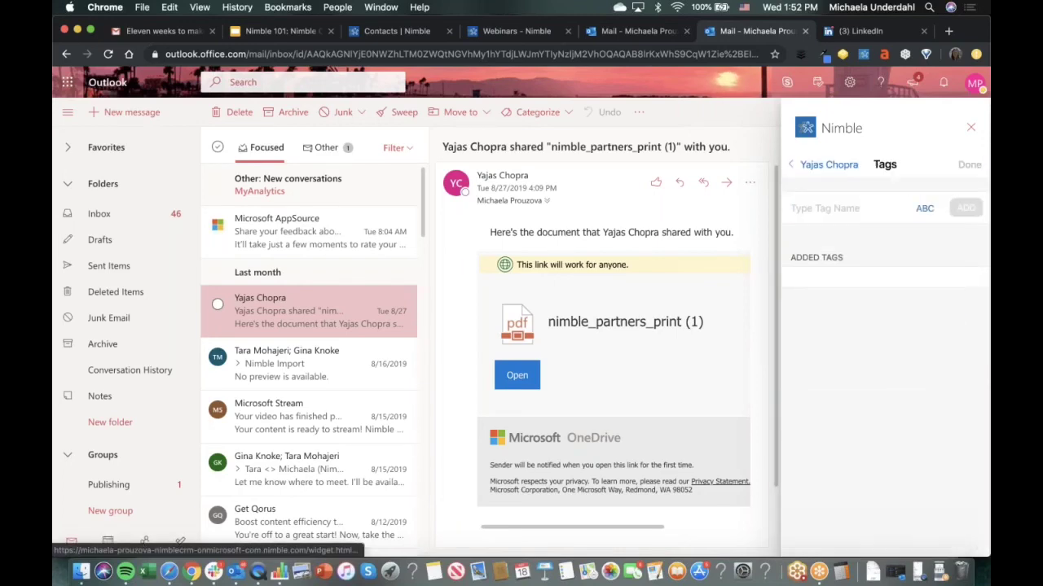
click(831, 163)
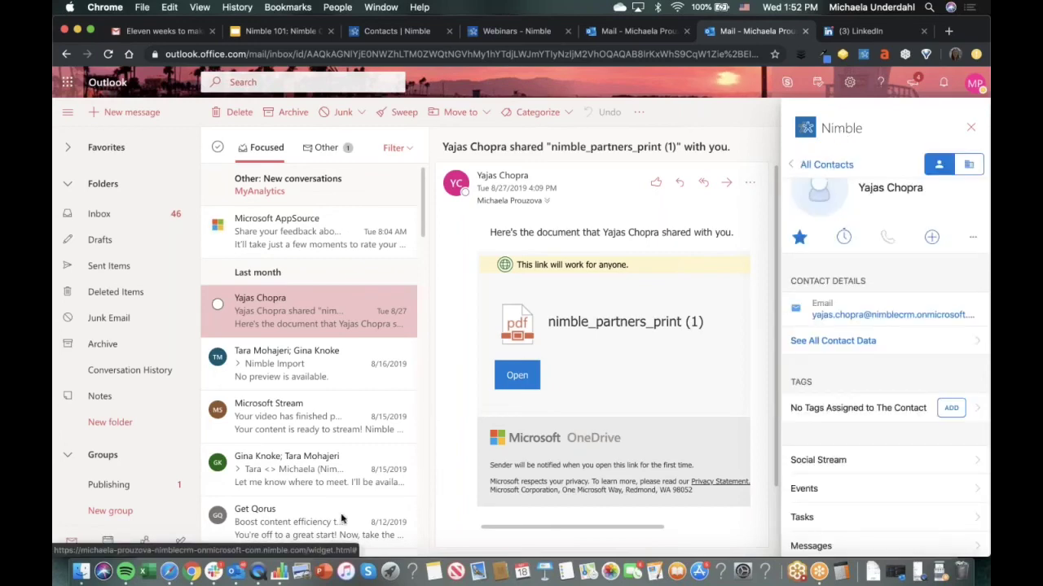
Switch to the Outlook desktop app, view the email sender's profile in the Nimble Contacts add-in, and minimize the window.
click(234, 572)
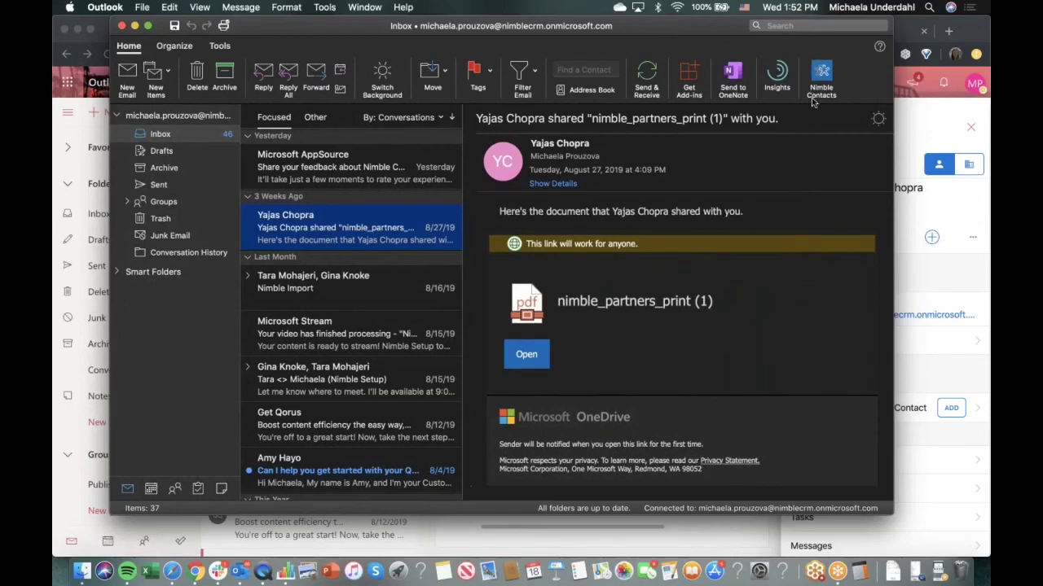
drag(695, 31, 700, 72)
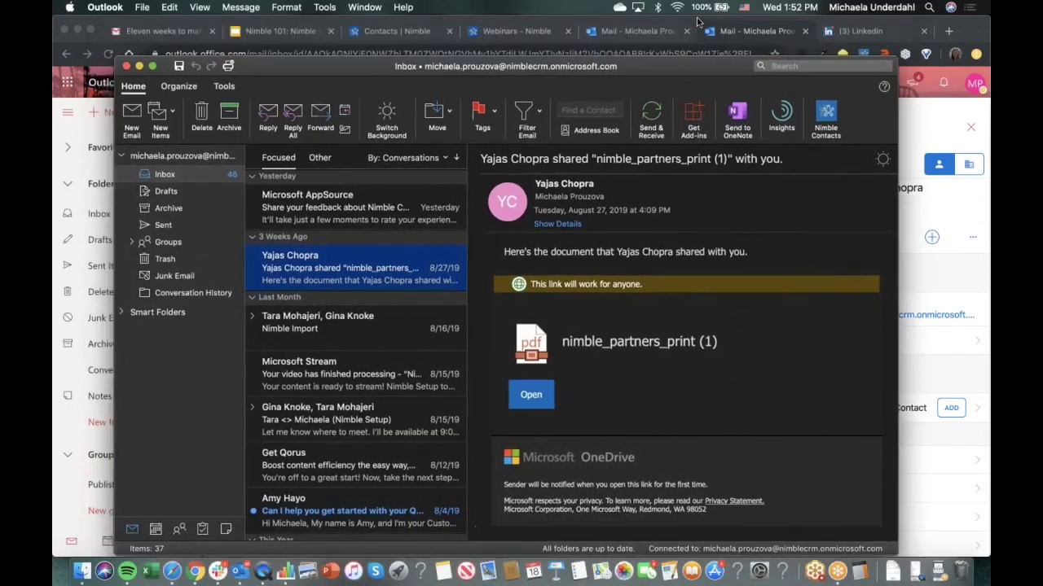
drag(697, 17, 686, 22)
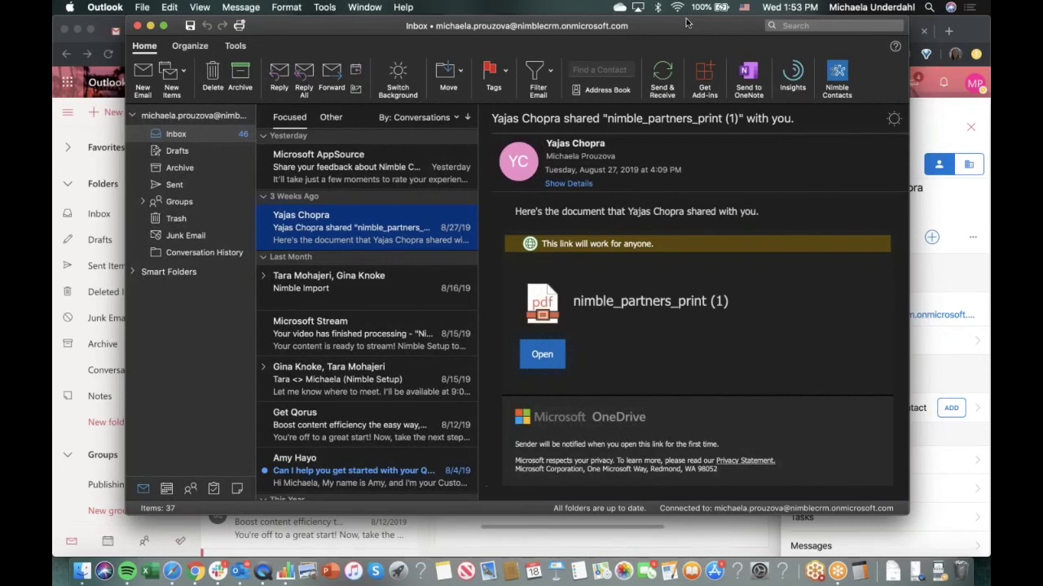
click(839, 72)
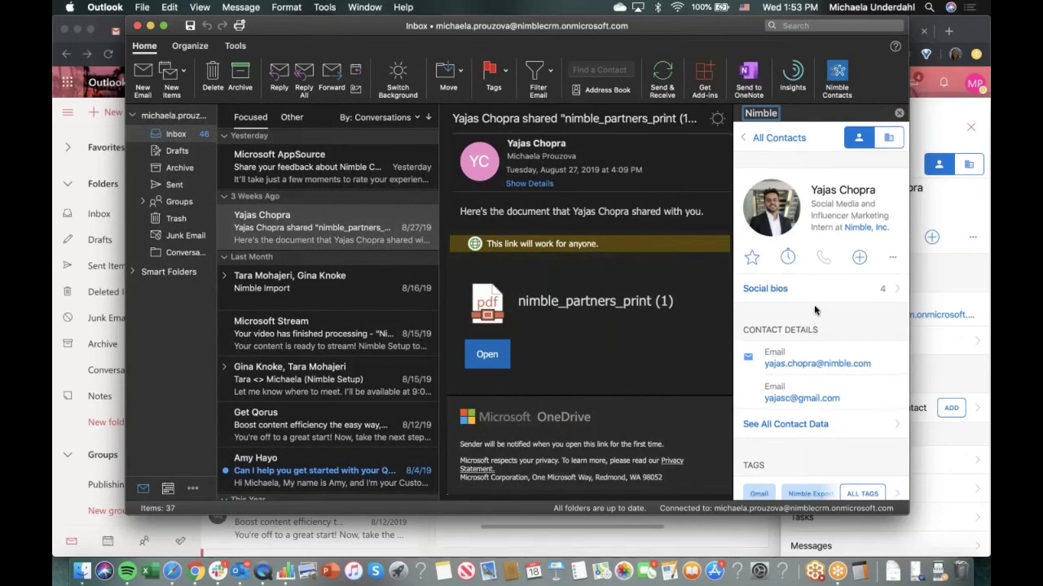
click(151, 27)
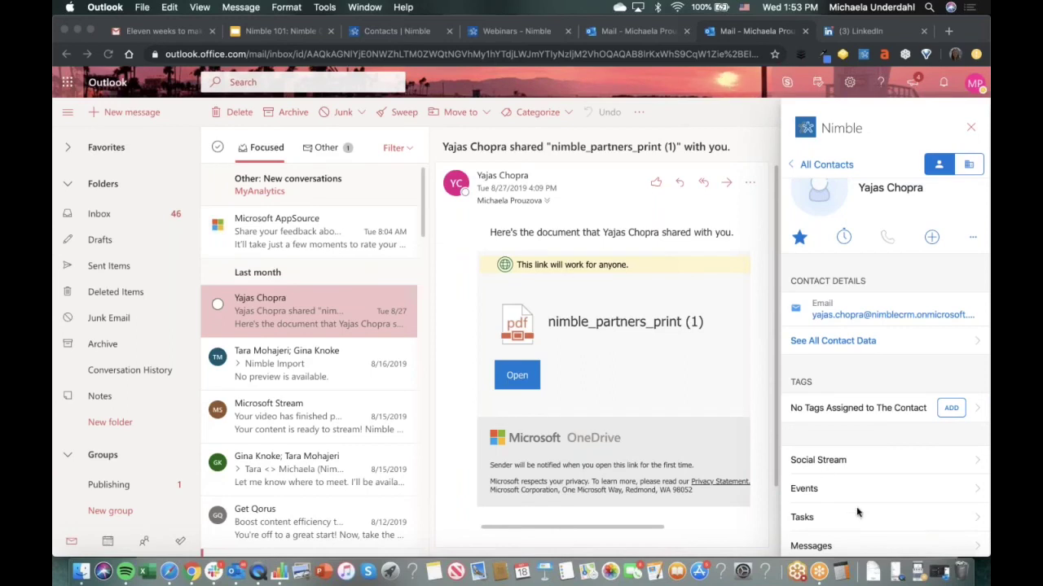
Switch to the mirrored phone in QuickTime Player and view the completed and starred tasks in the Nimble mobile app.
click(258, 575)
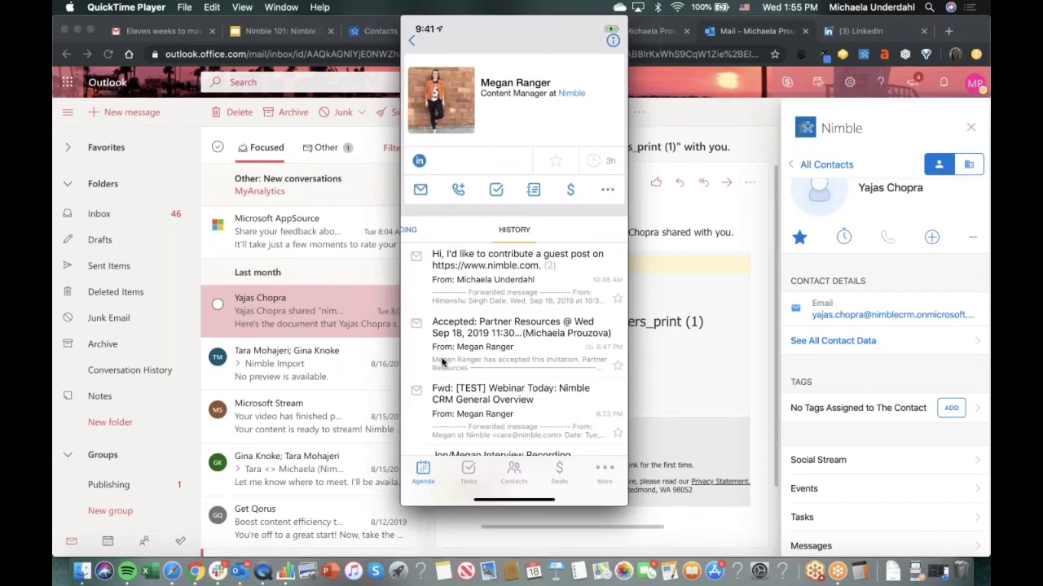
click(443, 362)
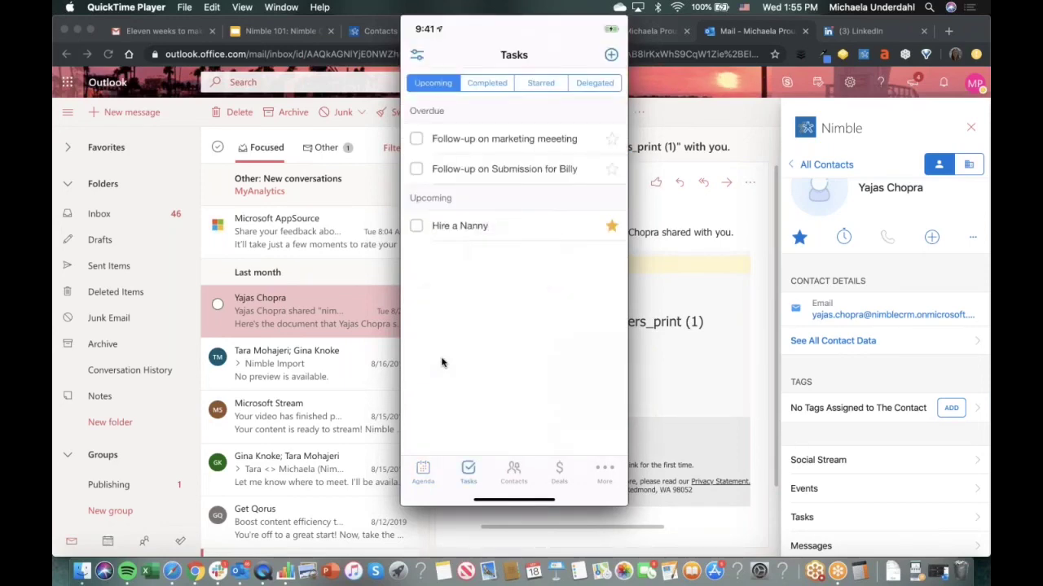
mouse_move(452, 407)
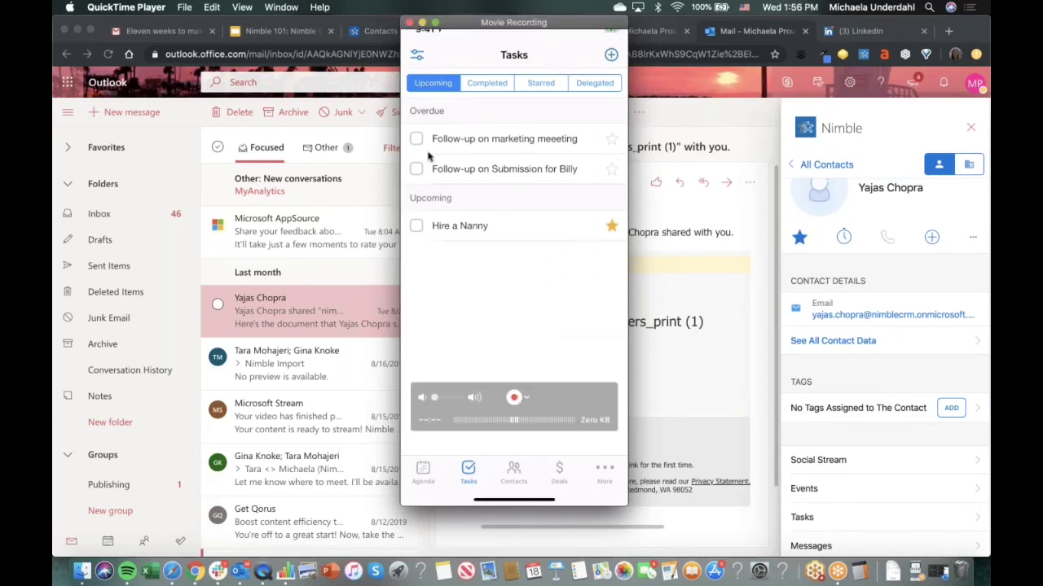
click(500, 88)
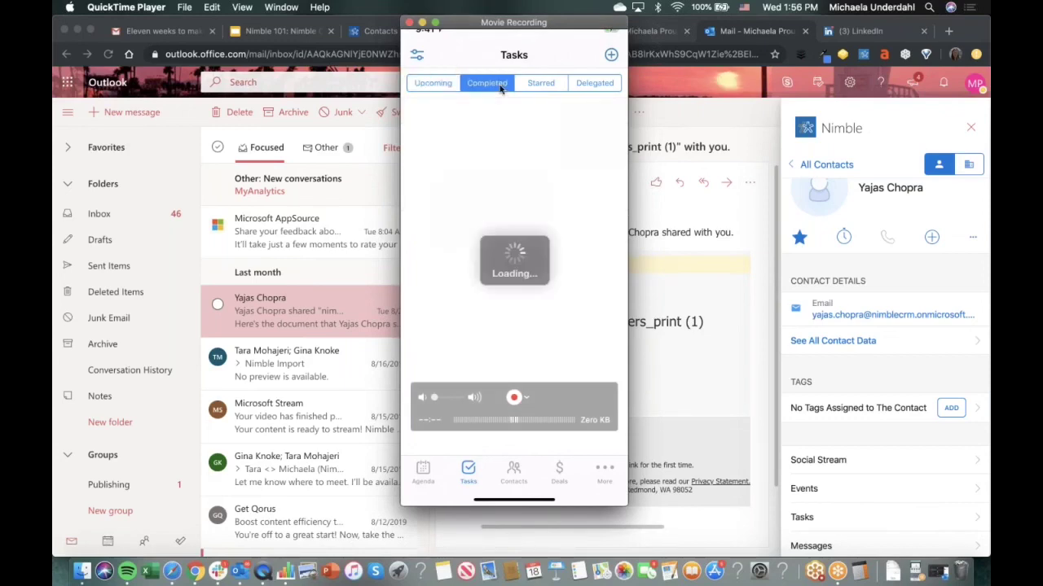
click(541, 84)
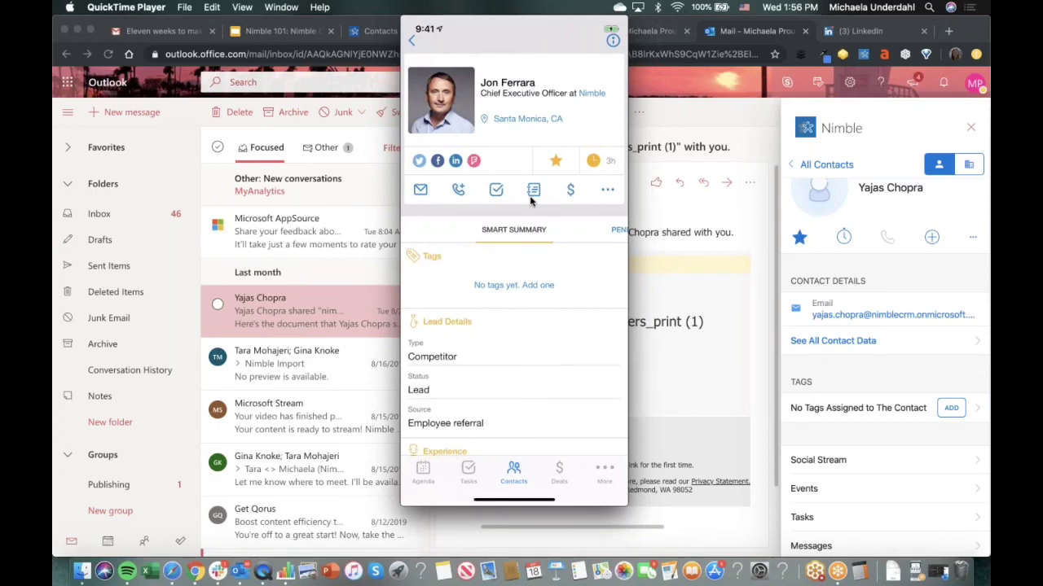
mouse_move(417, 164)
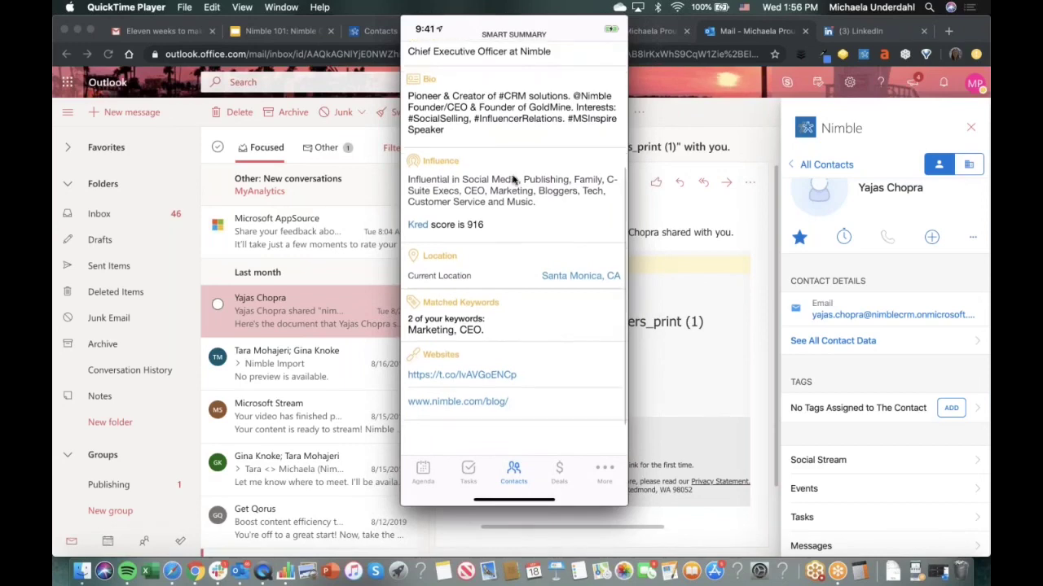
mouse_move(461, 337)
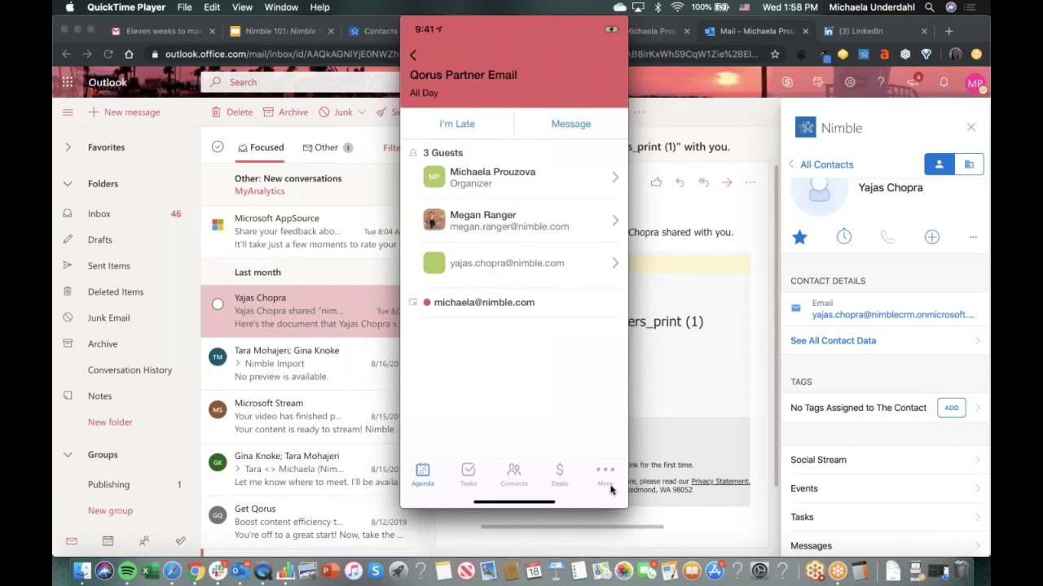
mouse_move(599, 324)
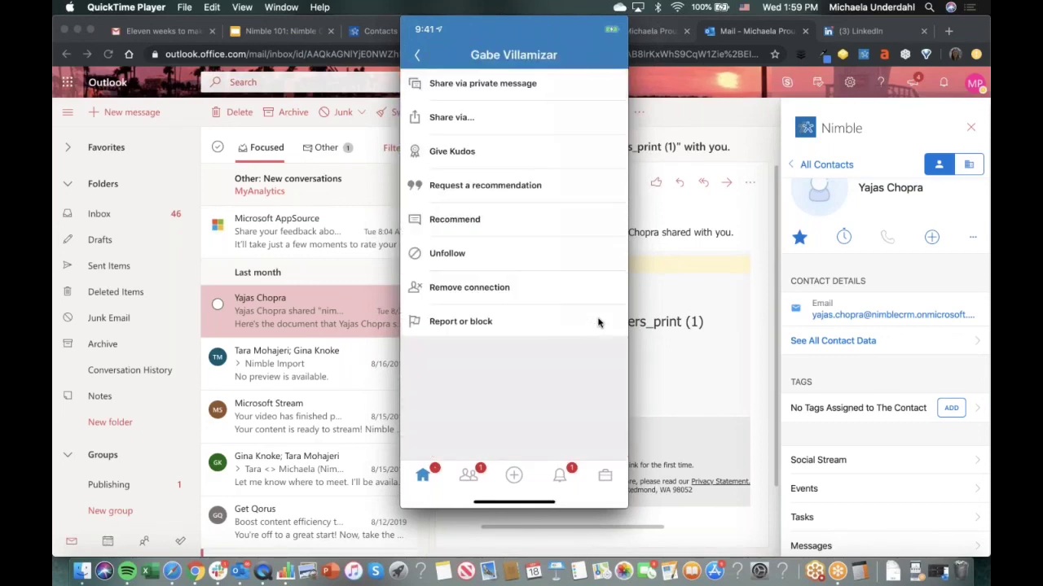
mouse_move(595, 357)
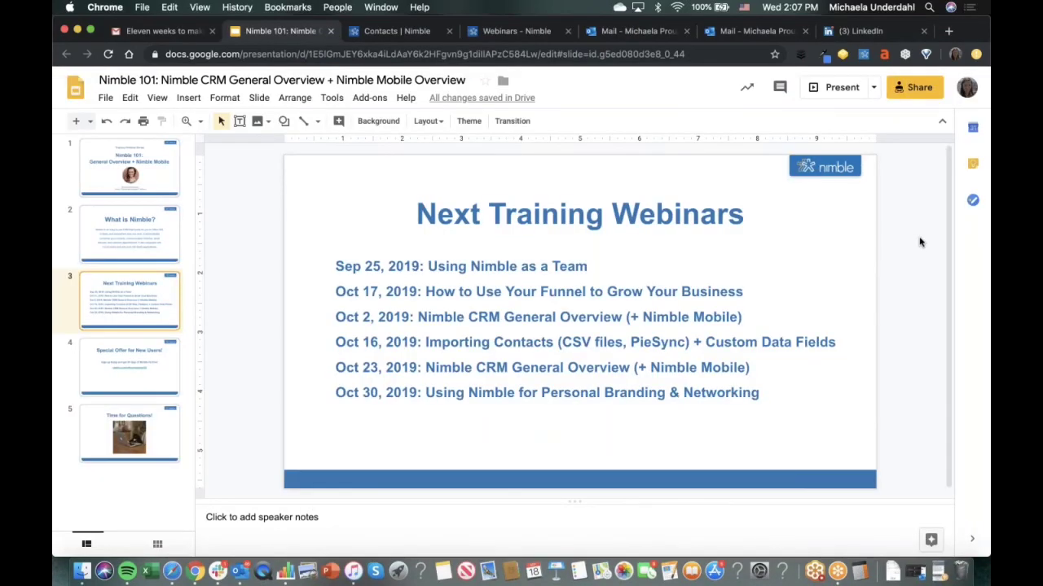
Present the Google Slides deck full screen from the "Next Training Webinars" slide.
click(848, 93)
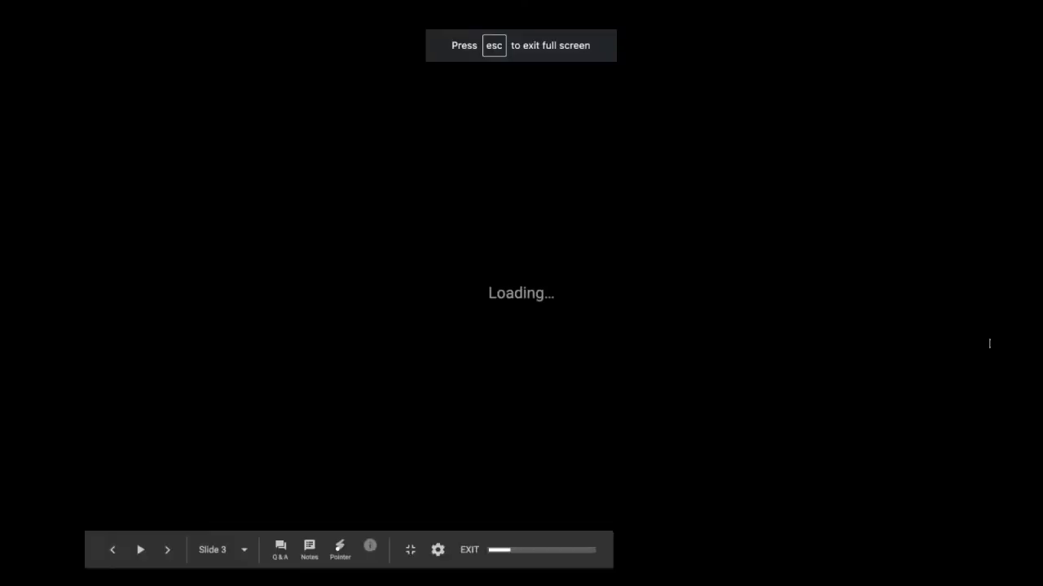